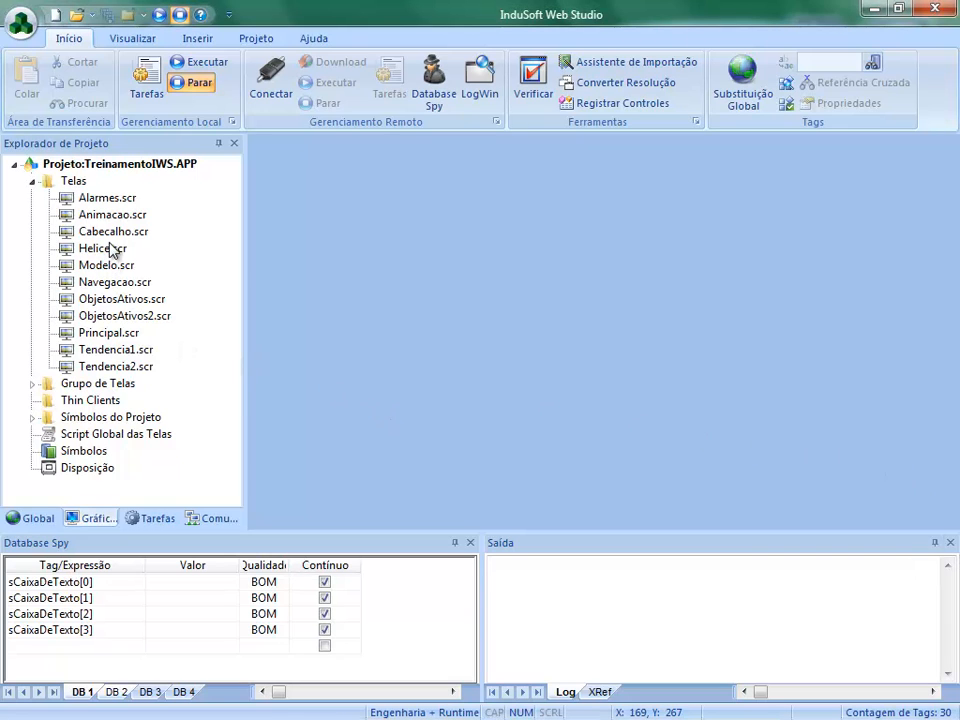
- View the Alarmes screen from the project's Telas folder and close it again
double_click(107, 199)
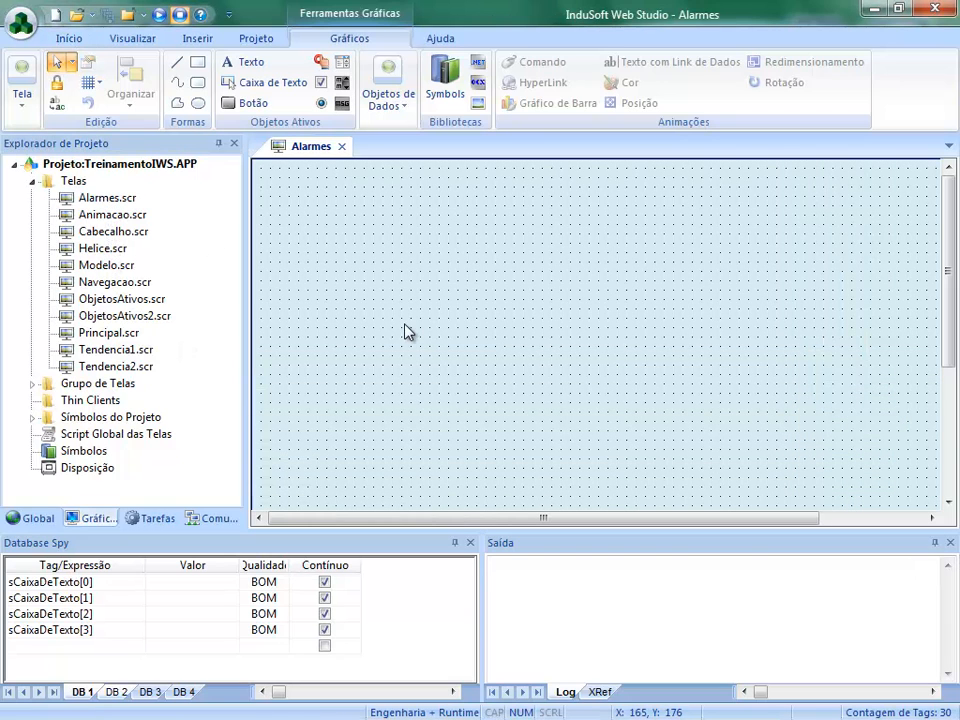
left_click(95, 266)
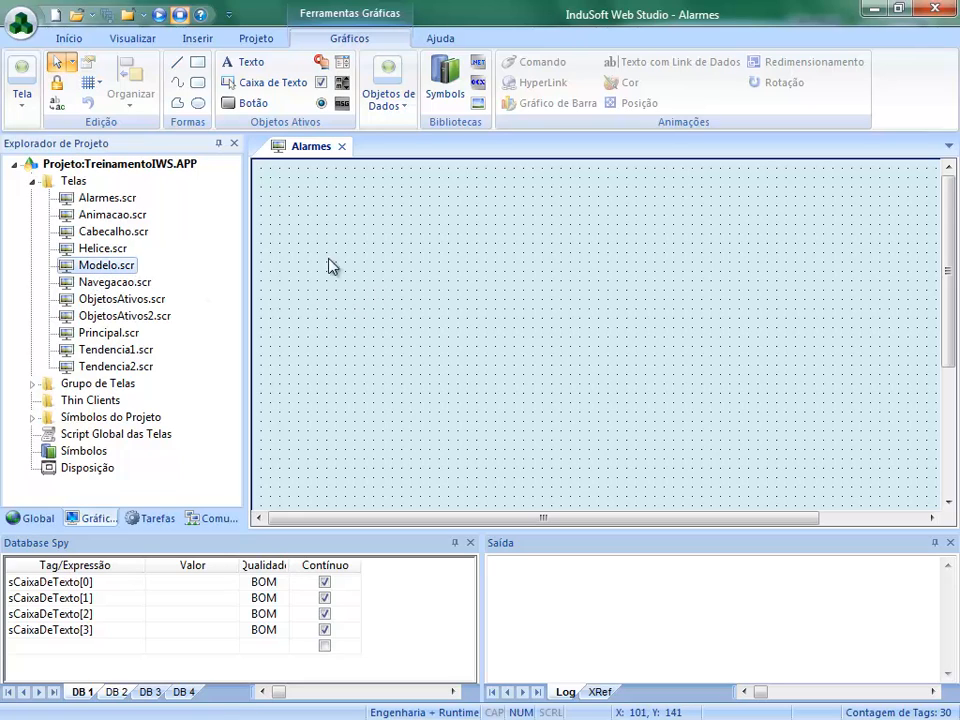
left_click(342, 147)
- View the Alarmes button on the Navegacao screen and close the screen again
double_click(128, 283)
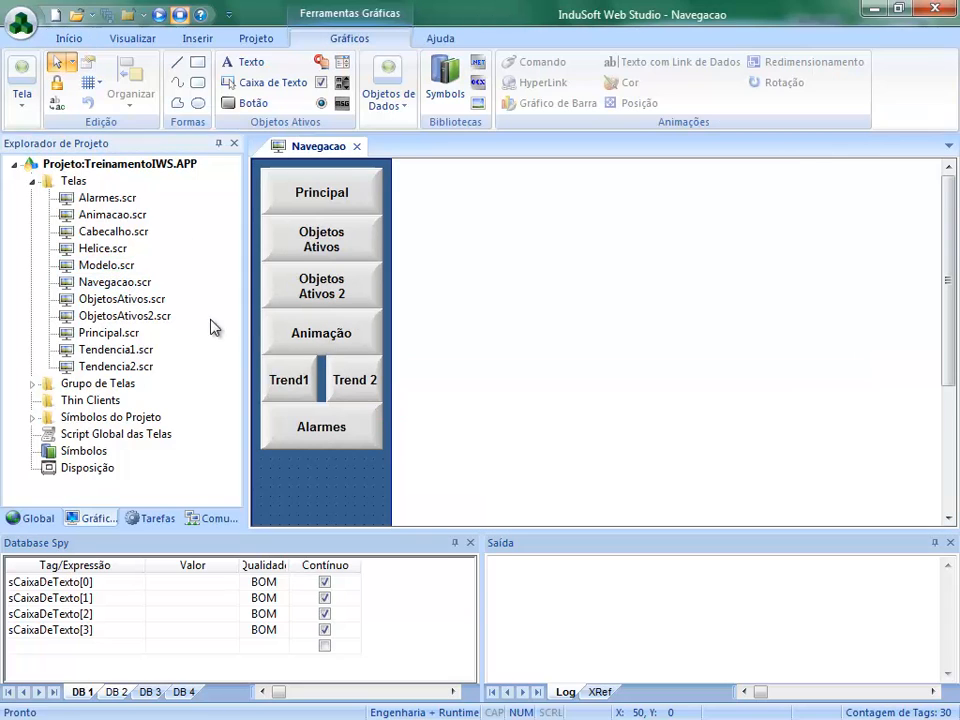
scroll(324, 385, "down", 1)
left_click(321, 392)
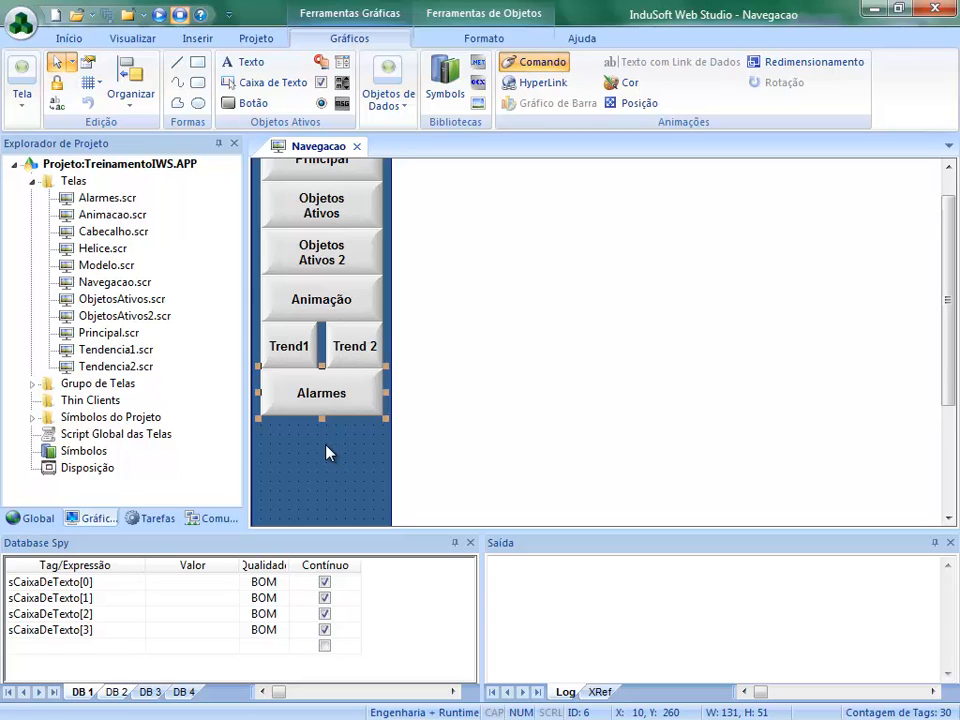
left_click(356, 146)
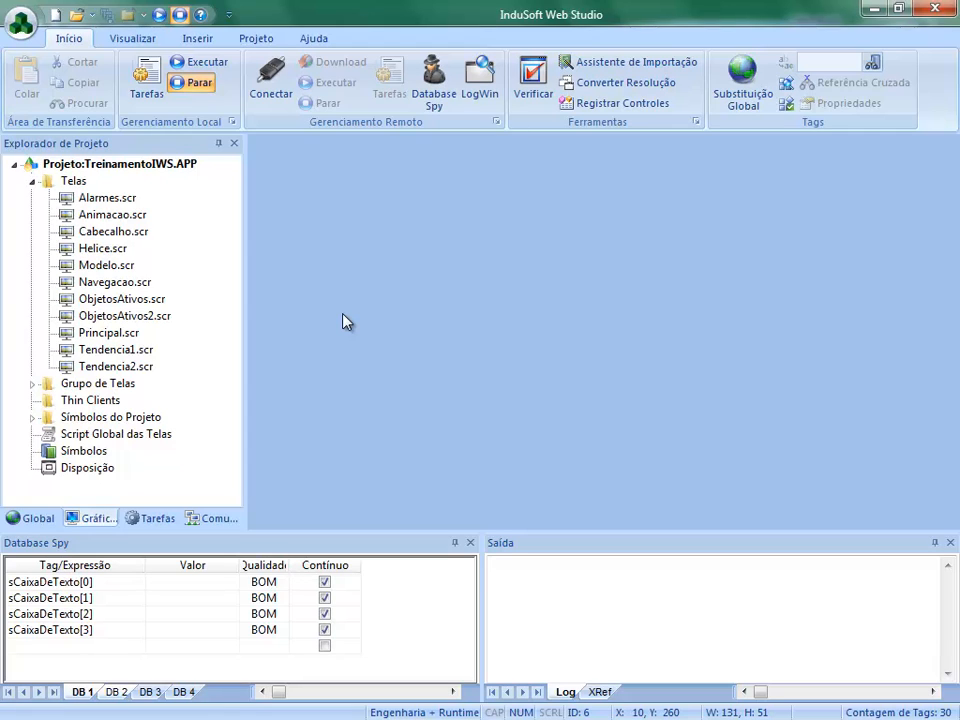
- Open the help topic List of Tag Properties under Tags and the Project Database, Setting Tag Properties
left_click(317, 38)
left_click(86, 88)
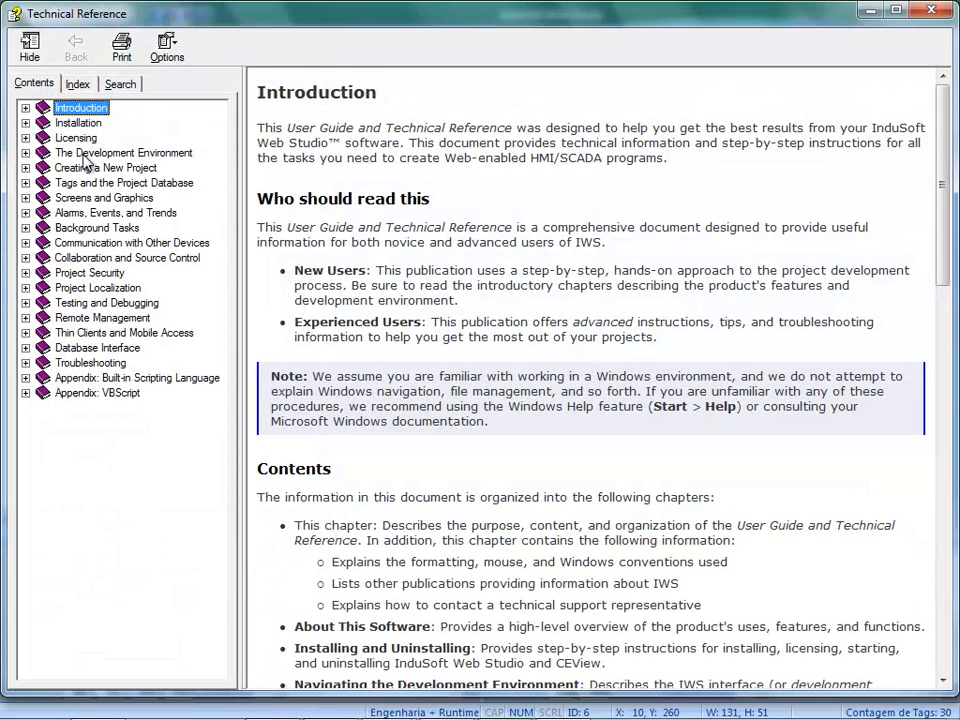
left_click(25, 183)
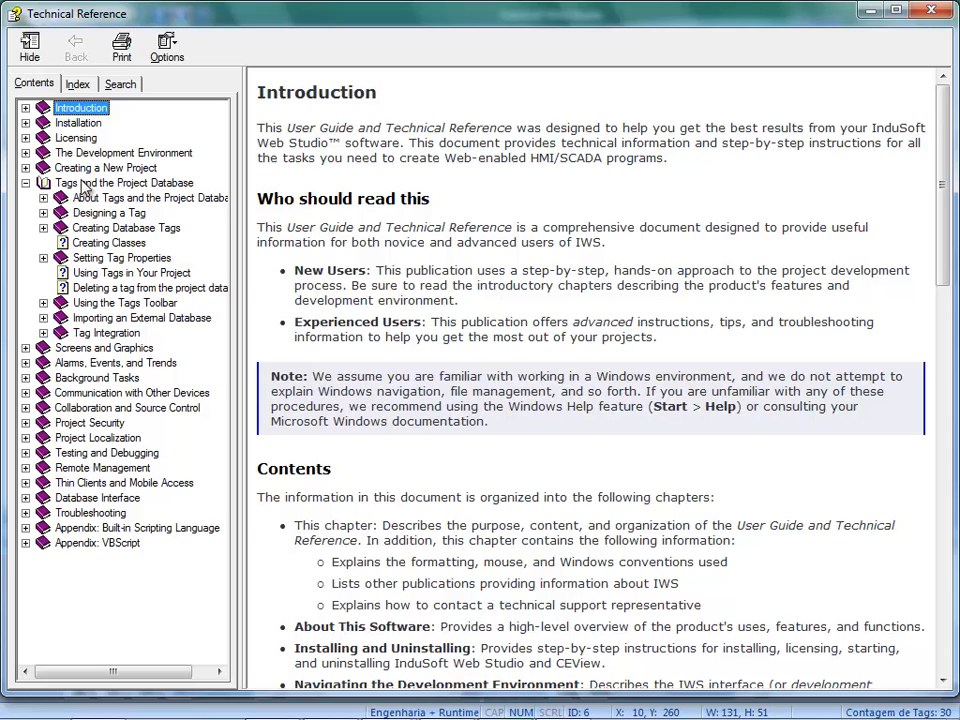
left_click(78, 259)
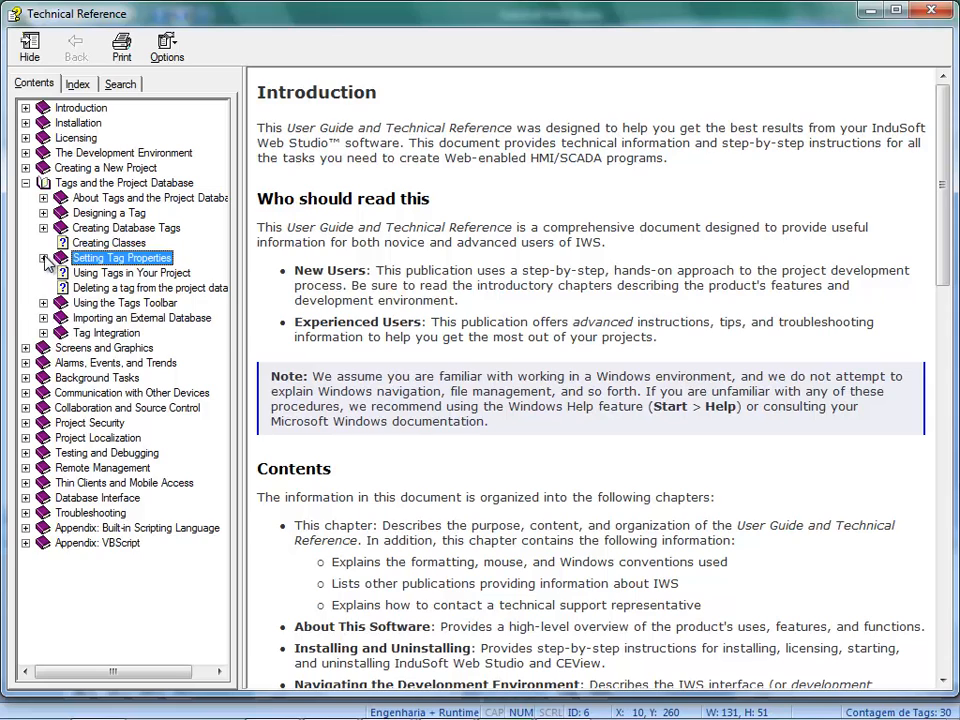
left_click(43, 258)
left_click(112, 318)
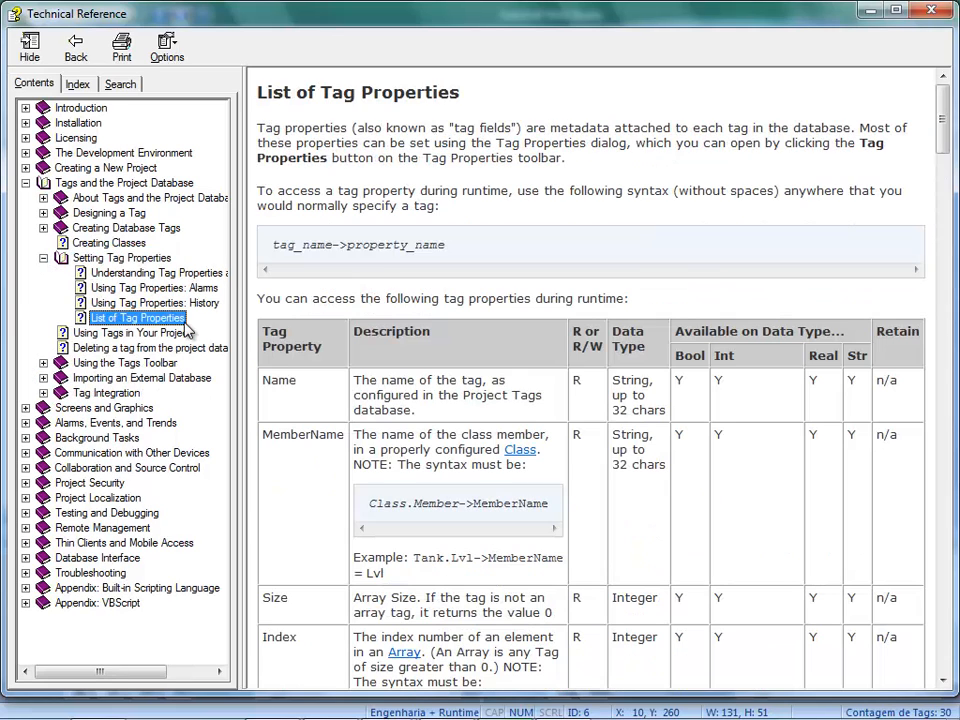
- Skim the table of tag properties and examine the syntax for accessing a property at runtime
left_click(316, 349)
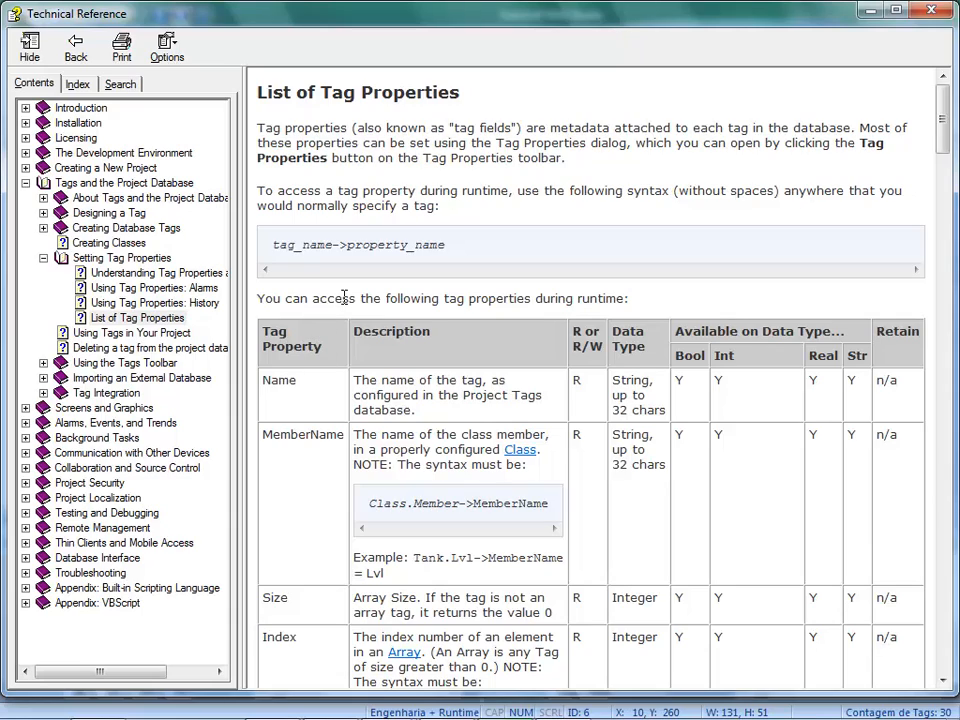
scroll(340, 298, "down", 10)
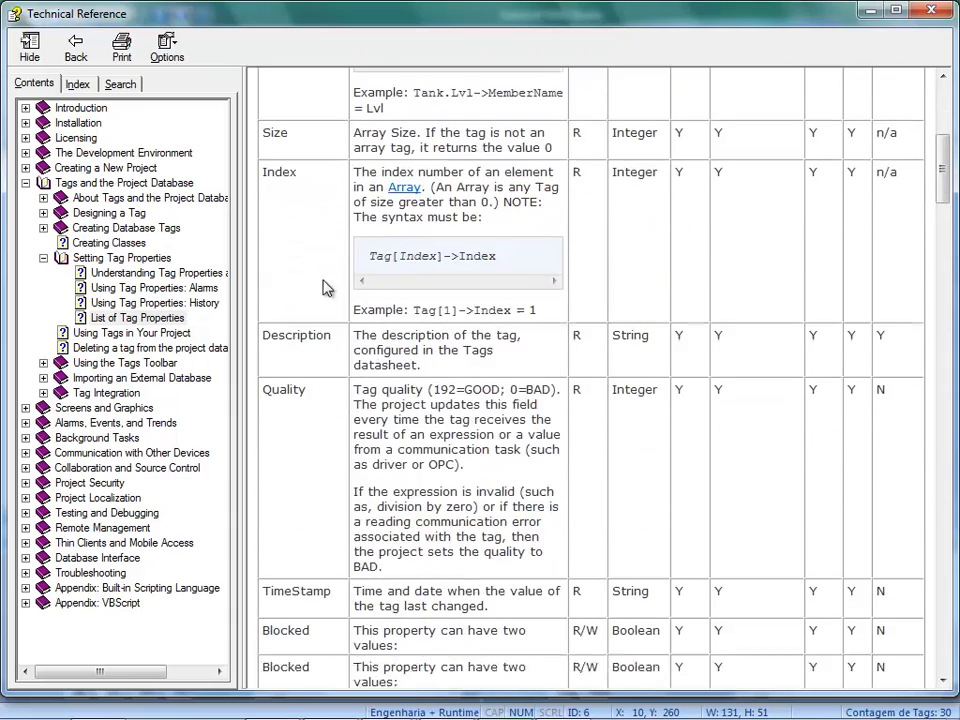
scroll(318, 272, "down", 15)
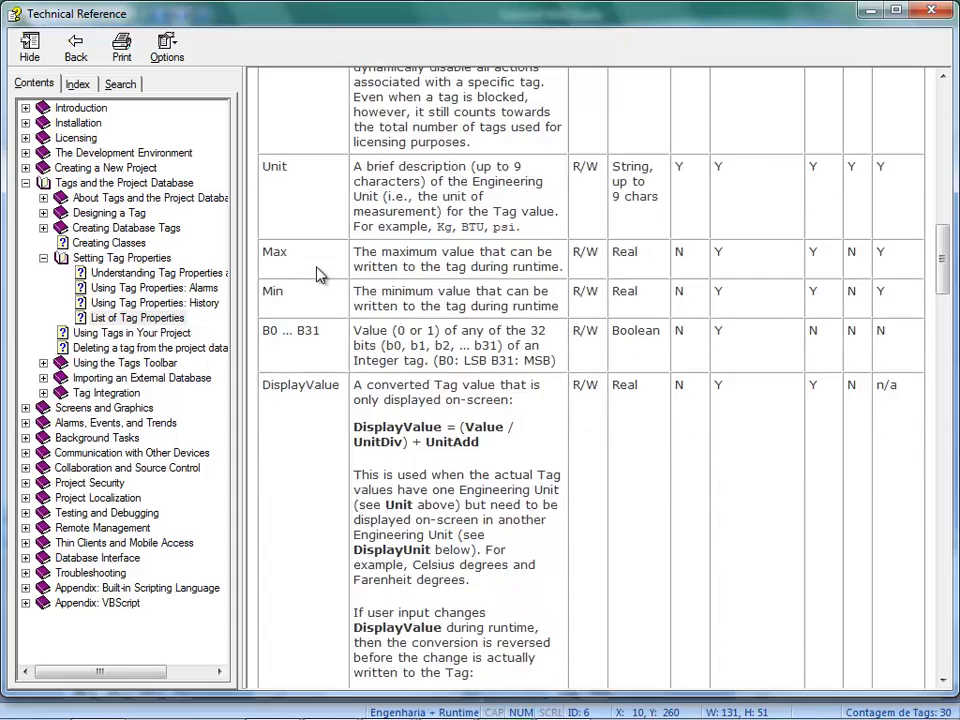
scroll(318, 273, "up", 6)
scroll(316, 272, "up", 18)
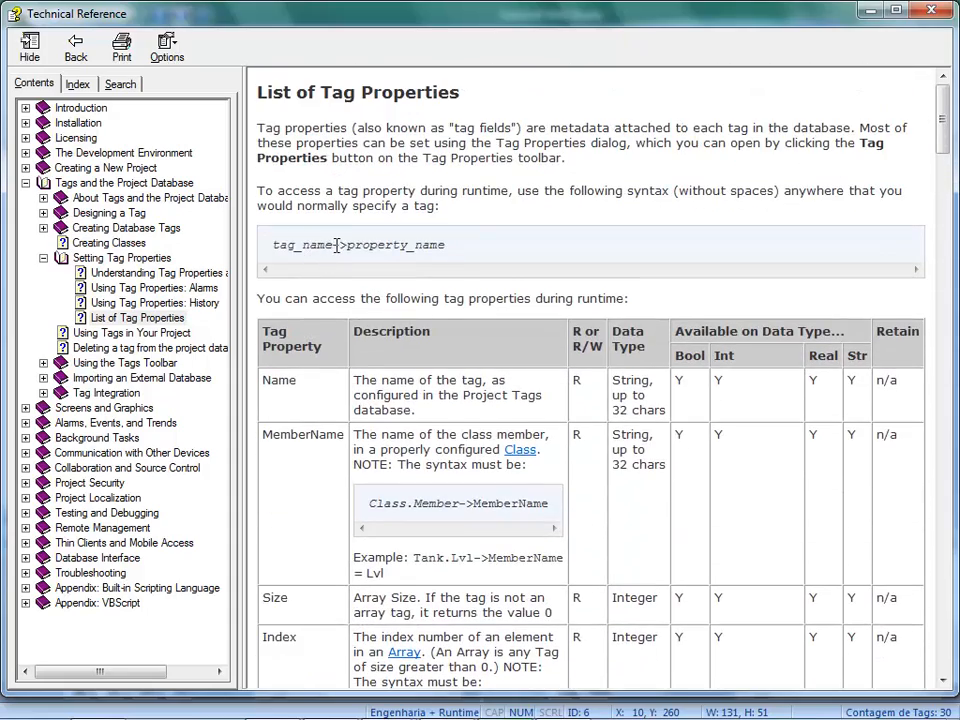
left_click_drag(337, 245, 347, 246)
left_click(338, 245)
- Examine the alarm limit properties from HiHiLimit to DevMLimit and their read/write access, and minimize the help window
scroll(357, 291, "down", 12)
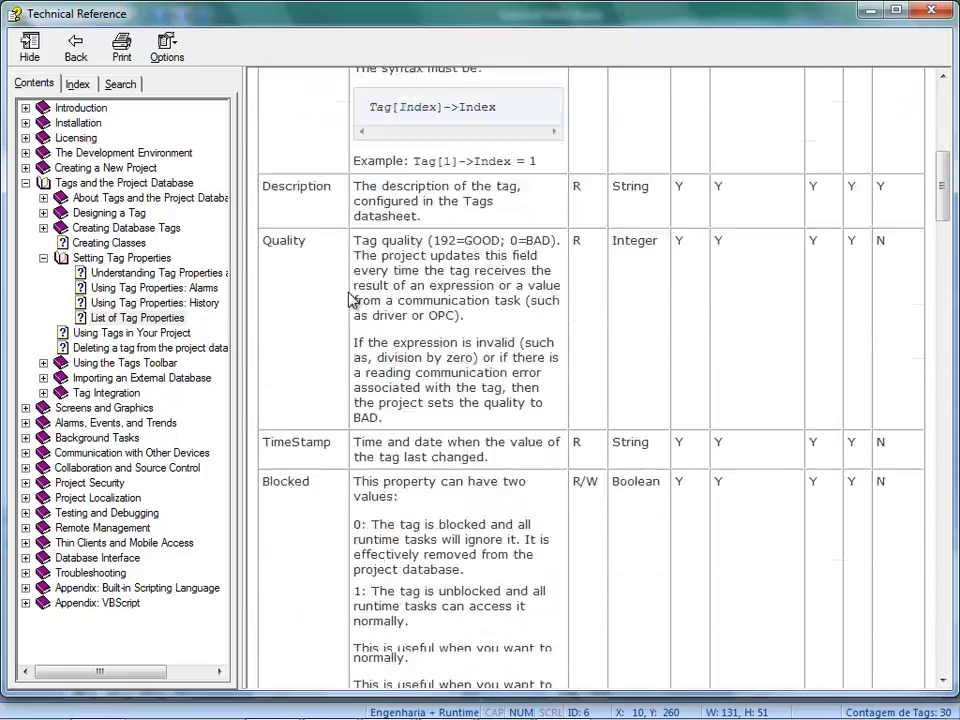
scroll(350, 305, "down", 15)
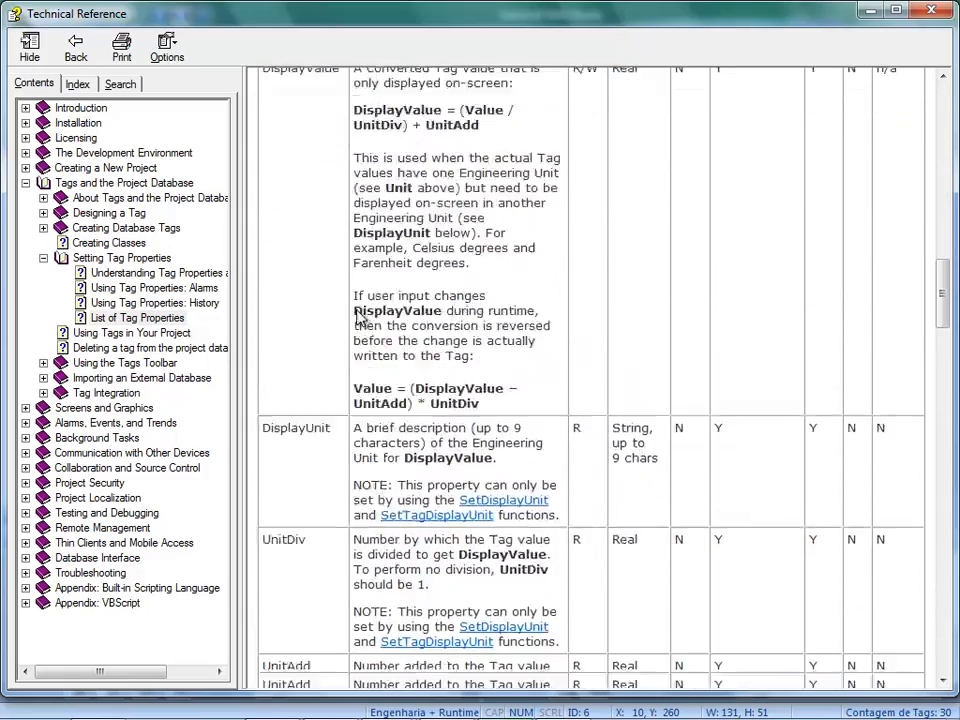
scroll(355, 315, "down", 9)
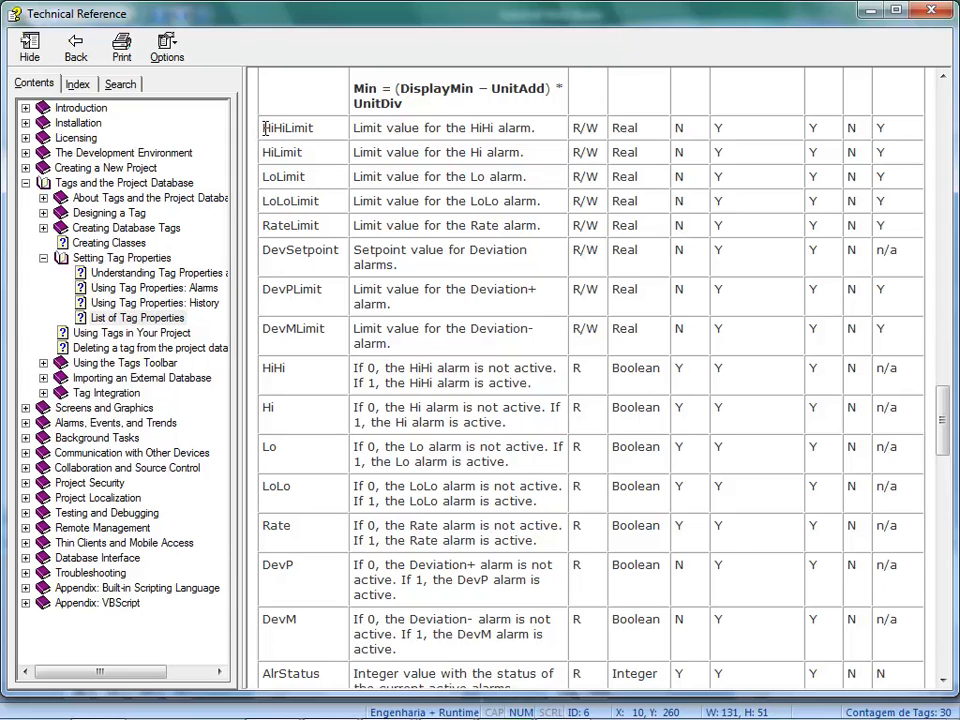
left_click_drag(269, 127, 328, 337)
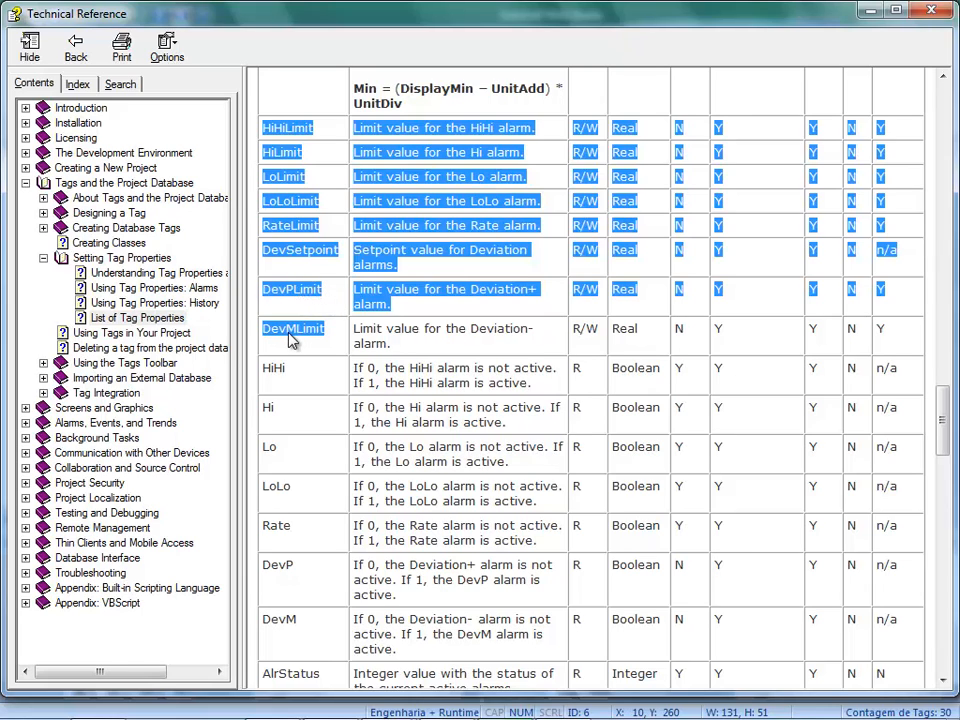
left_click(441, 327)
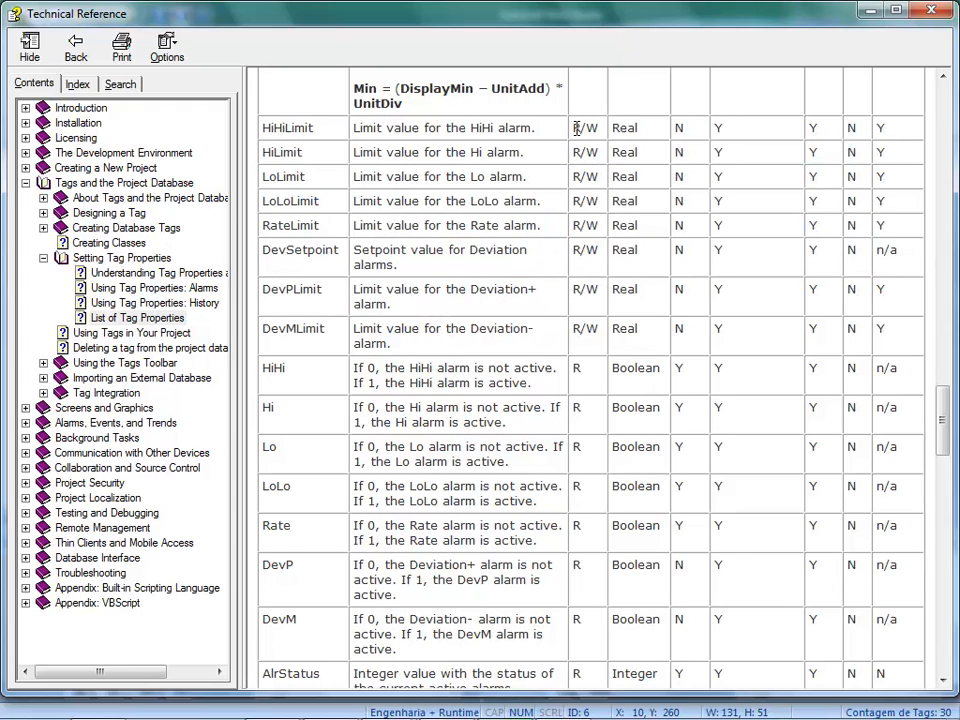
left_click_drag(576, 128, 600, 136)
left_click(598, 127)
double_click(598, 127)
left_click(588, 143)
left_click(869, 11)
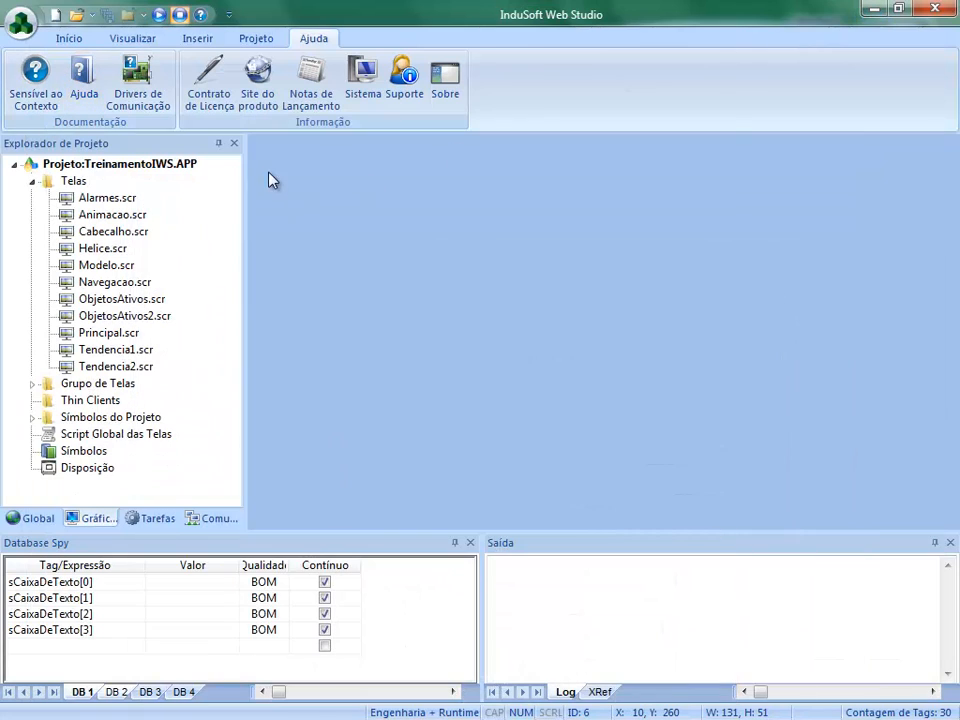
- Open the Alarmes screen and insert a wide Alarme/Evento control across its upper area
double_click(112, 200)
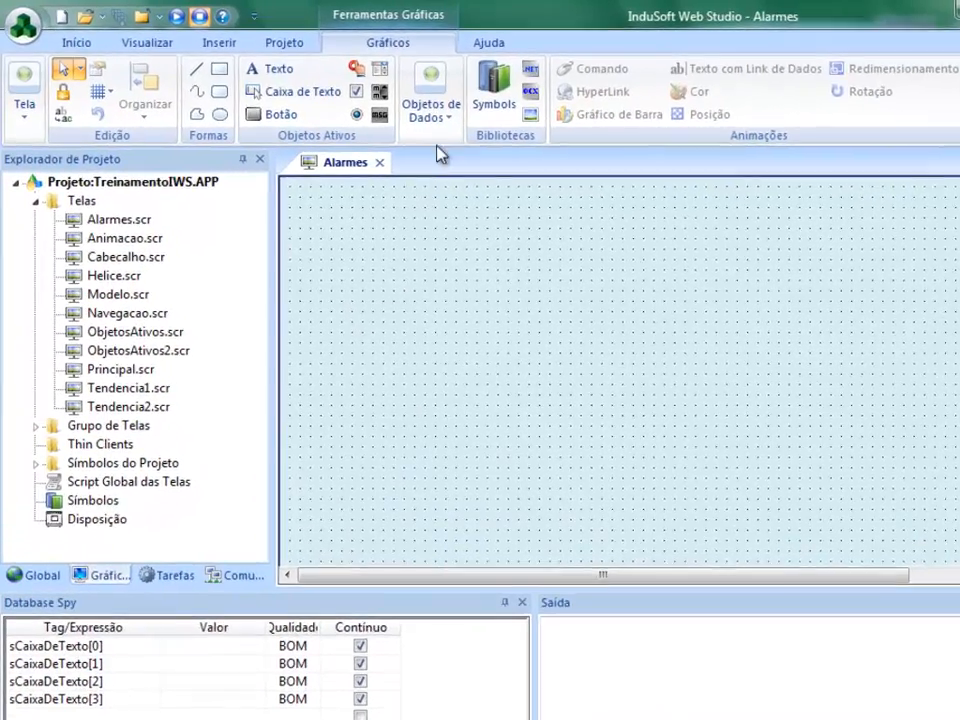
left_click(450, 122)
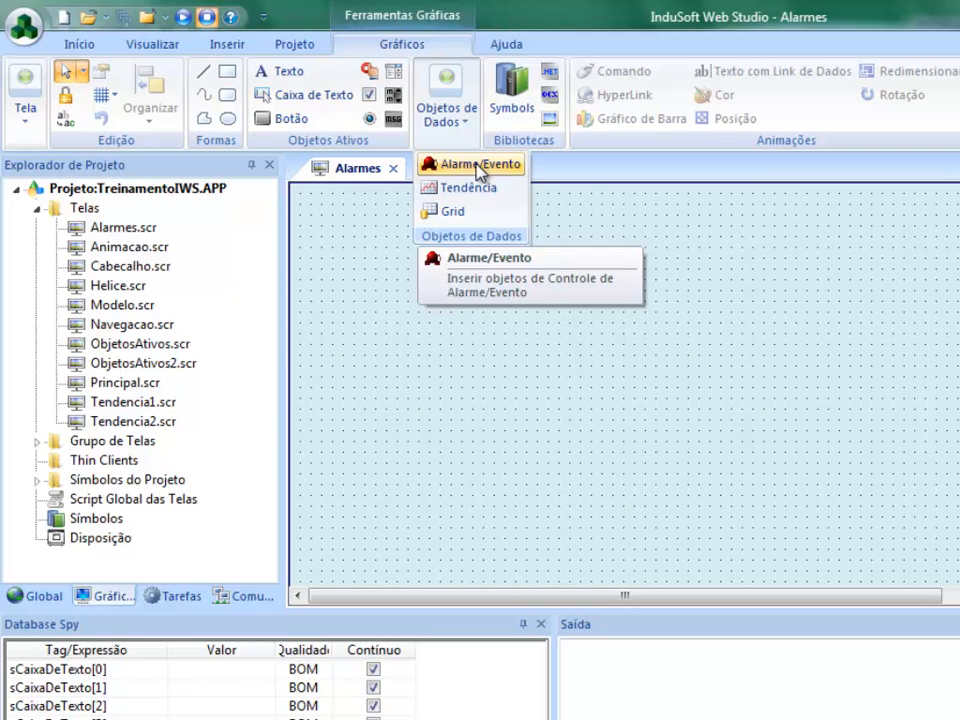
left_click(478, 166)
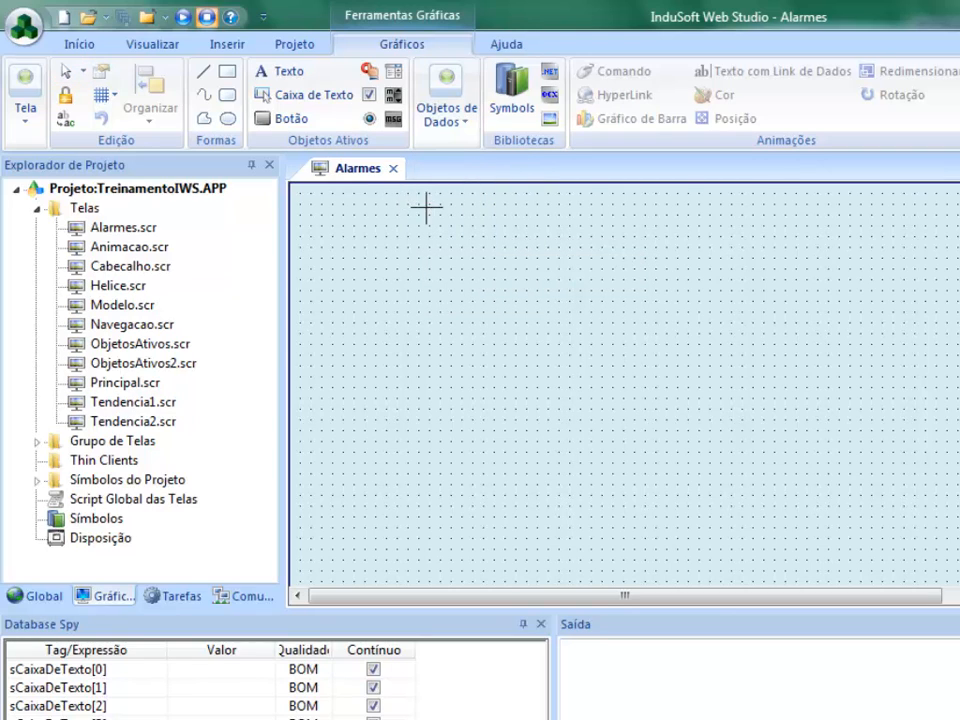
left_click_drag(429, 204, 885, 541)
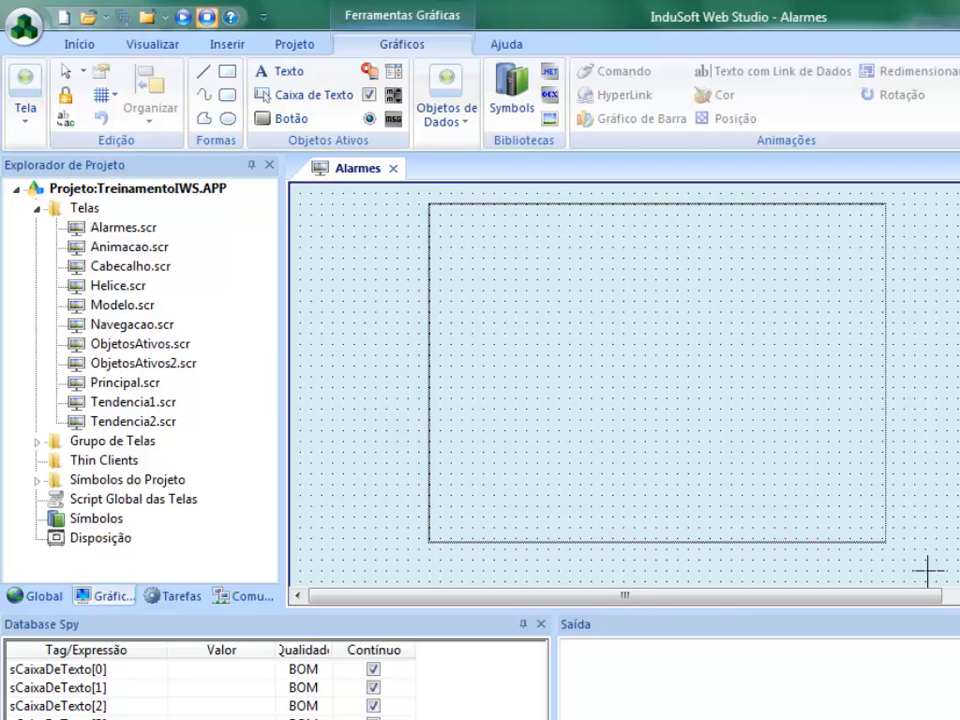
left_click_drag(928, 571, 959, 430)
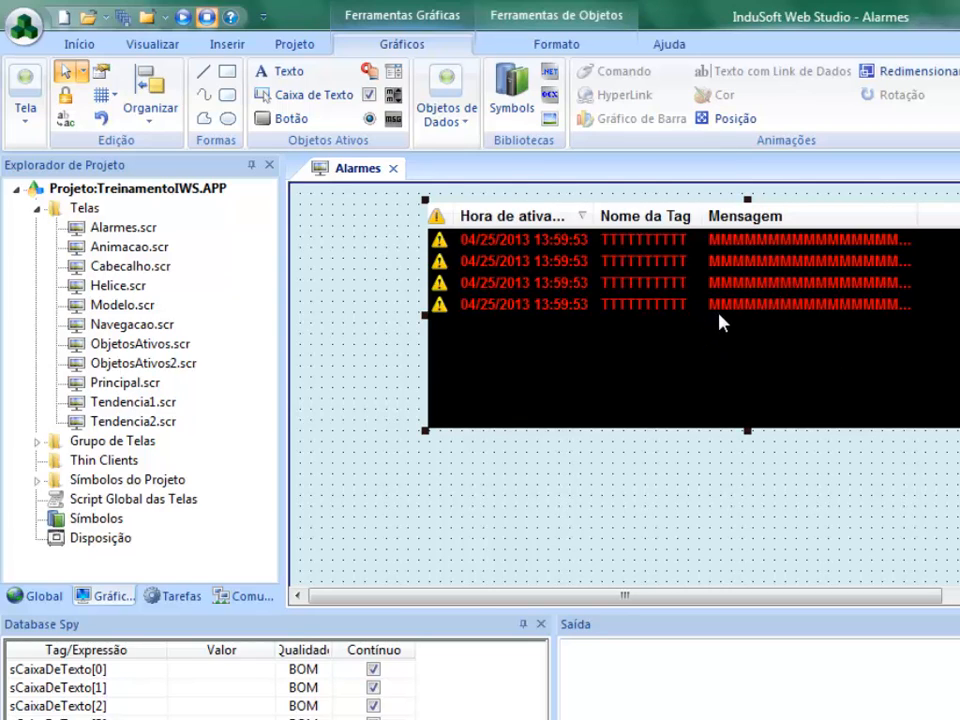
left_click(735, 467)
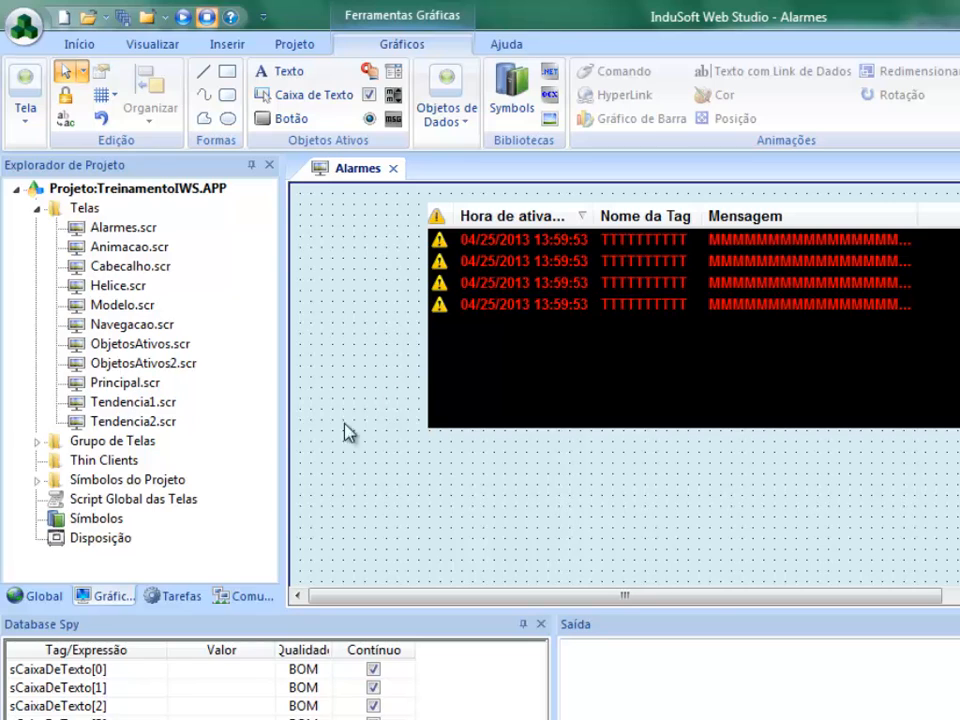
- Insert a new alarm worksheet in the Alarmes task folder and set its description to "Treinamento IWS"
left_click(178, 600)
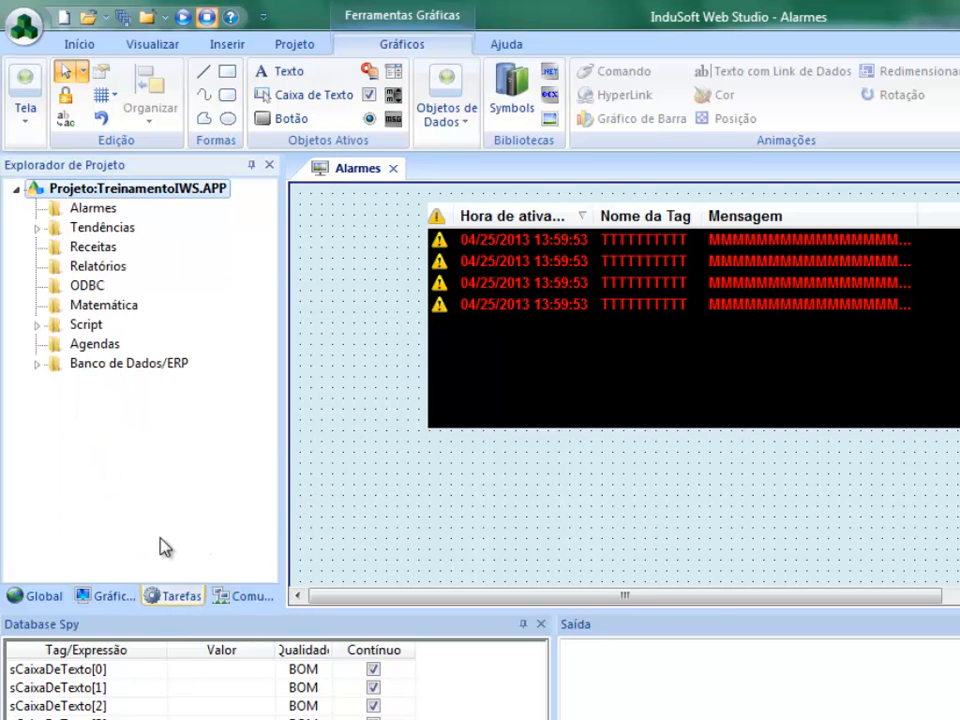
left_click(92, 210)
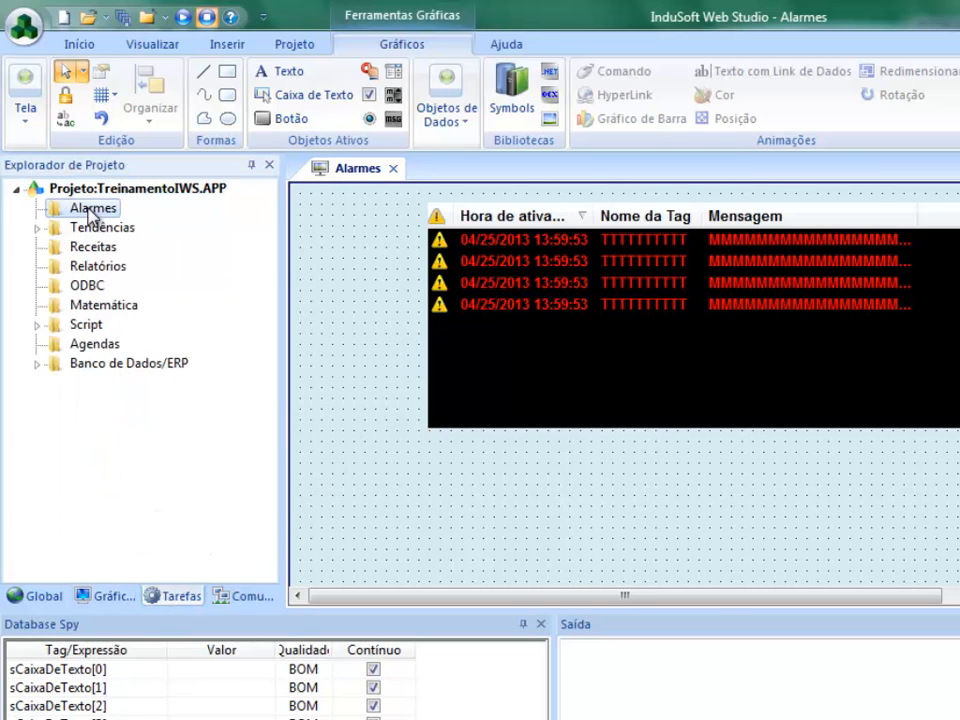
right_click(92, 216)
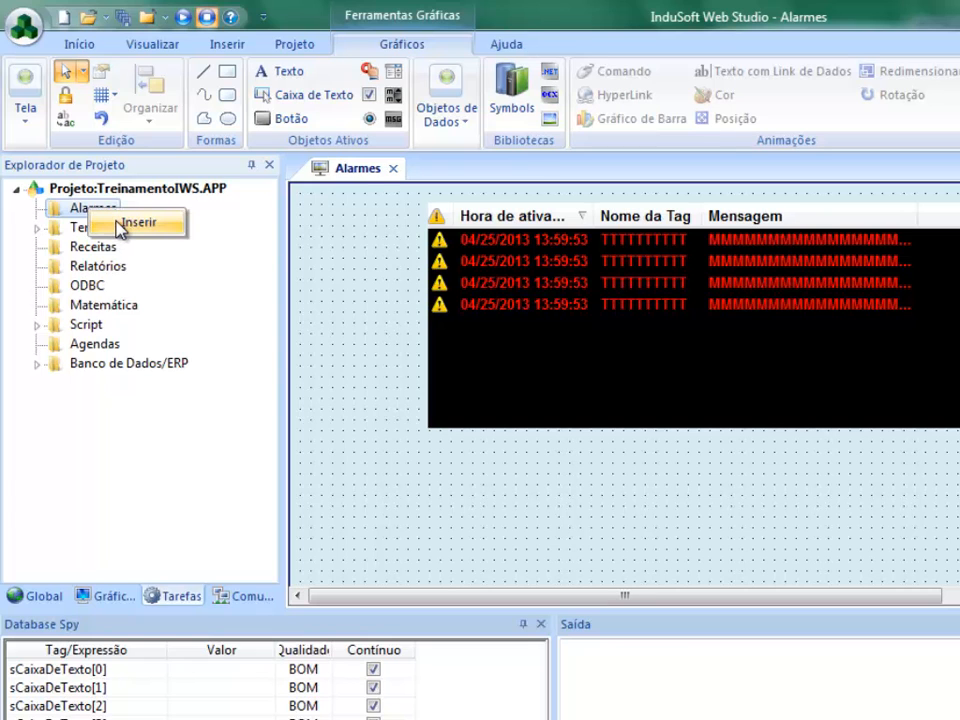
left_click(120, 228)
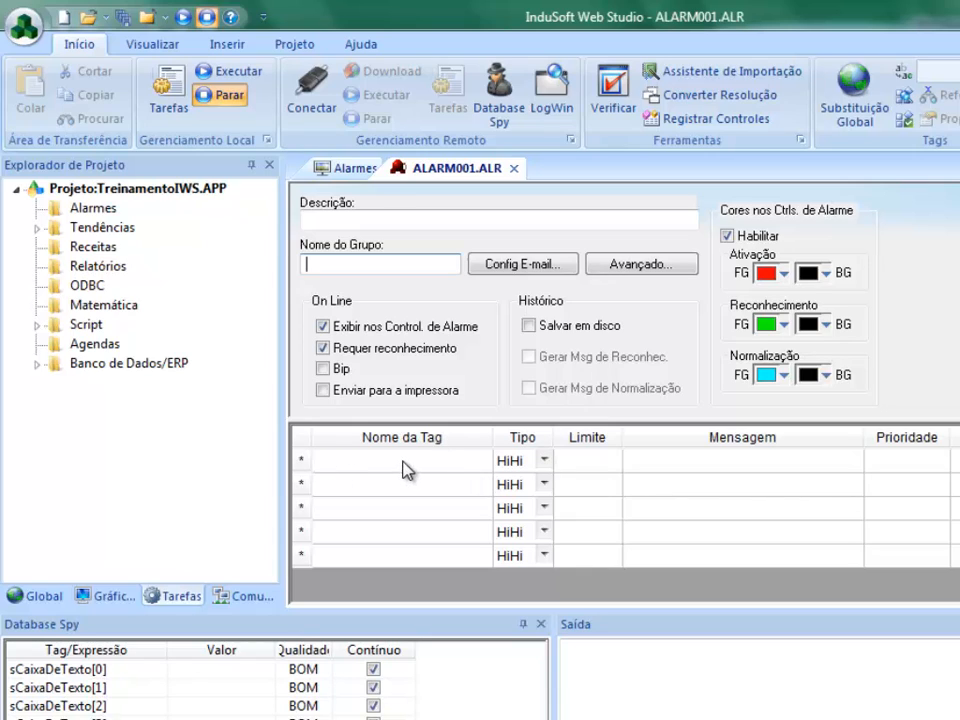
left_click(407, 216)
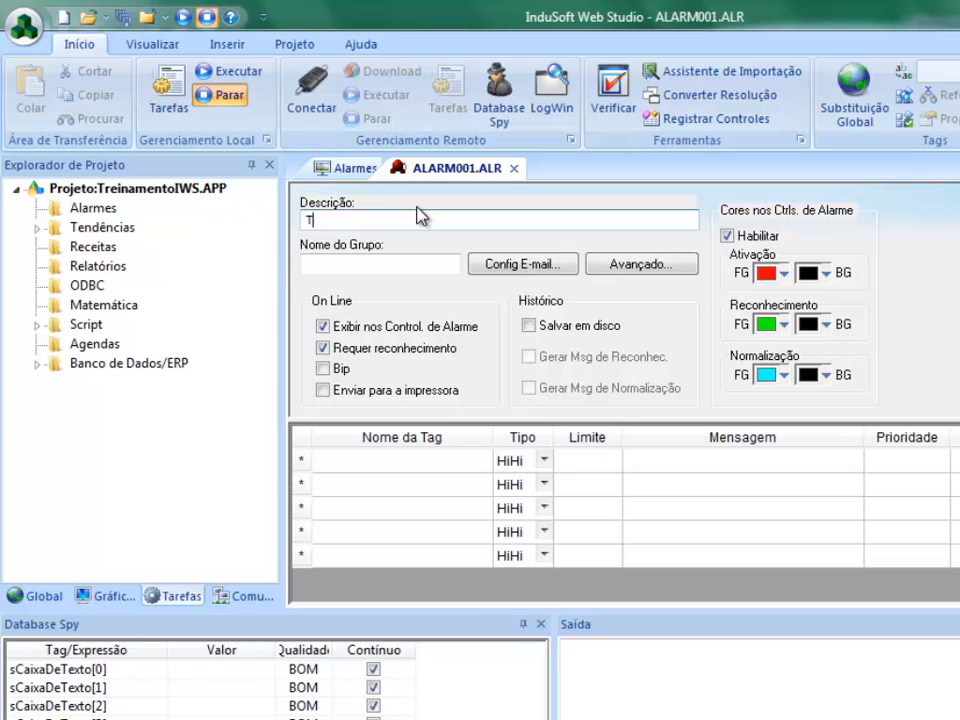
type("Treinamento IWS")
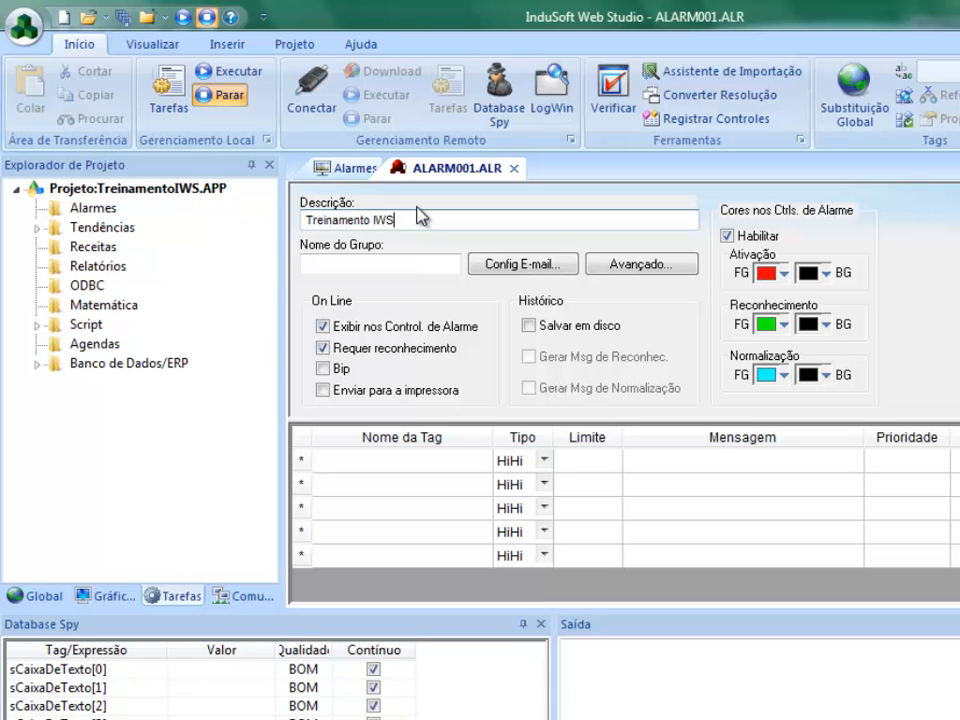
left_click(385, 263)
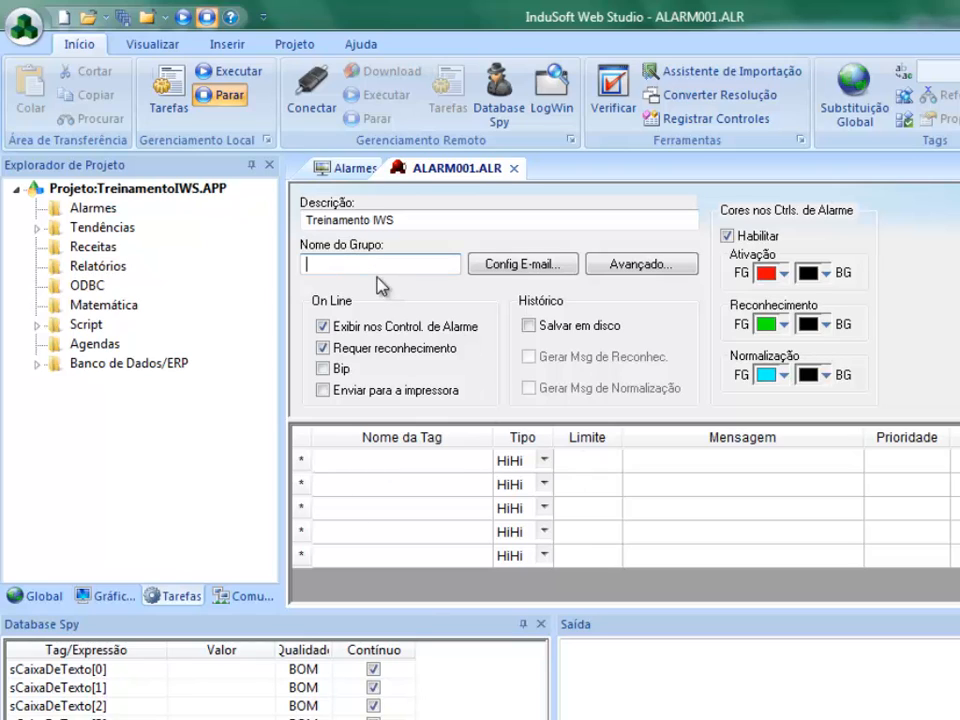
left_click(379, 266)
left_click(393, 261)
- Enter nTemperatura as the tag of the first alarm row and create it as an Inteira tag with Servidor scope
left_click(373, 461)
left_click(358, 482)
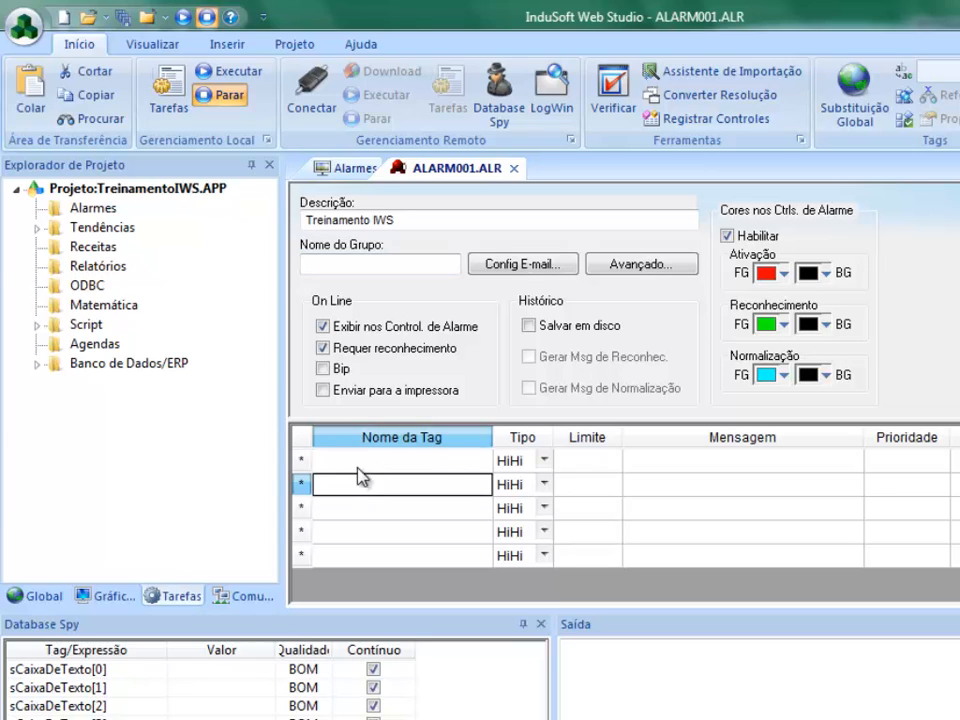
left_click(359, 460)
type("n")
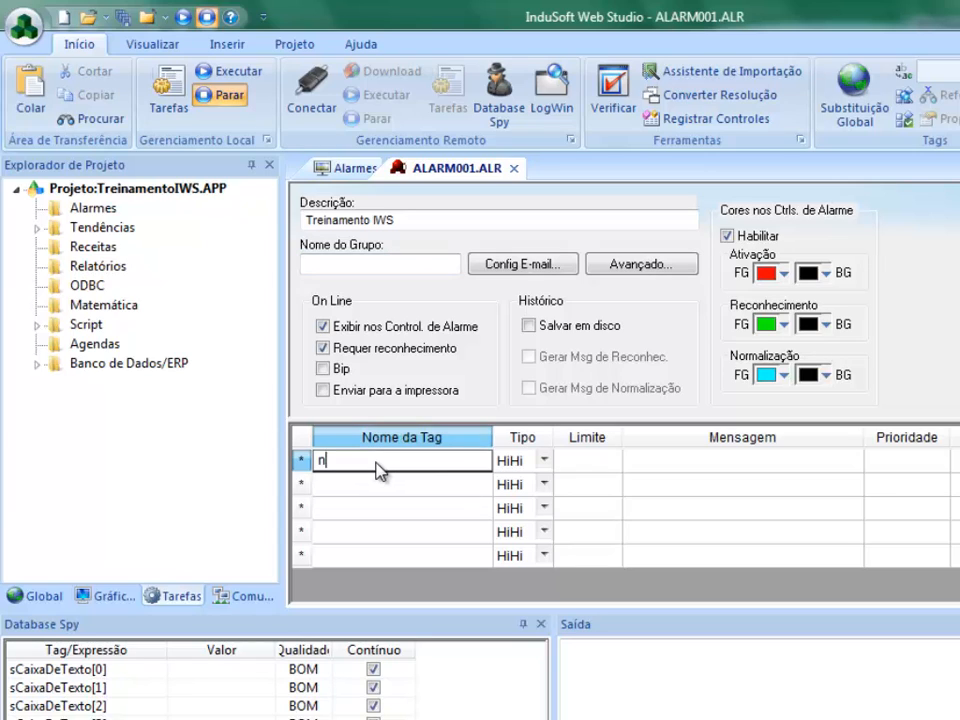
type("Temperatura")
key("Return")
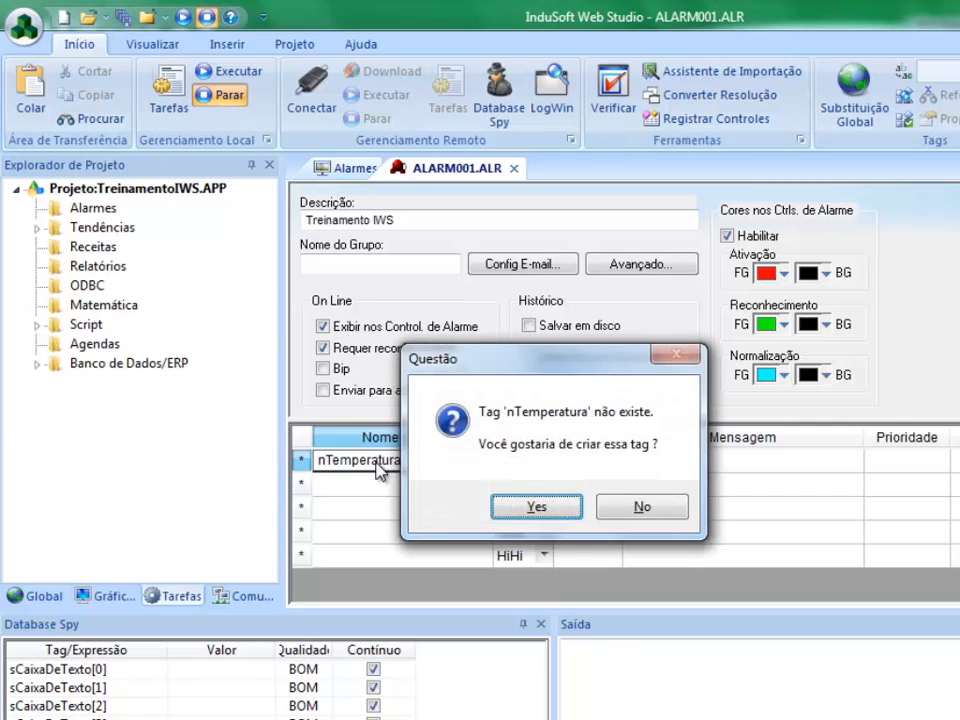
left_click(556, 510)
left_click(516, 511)
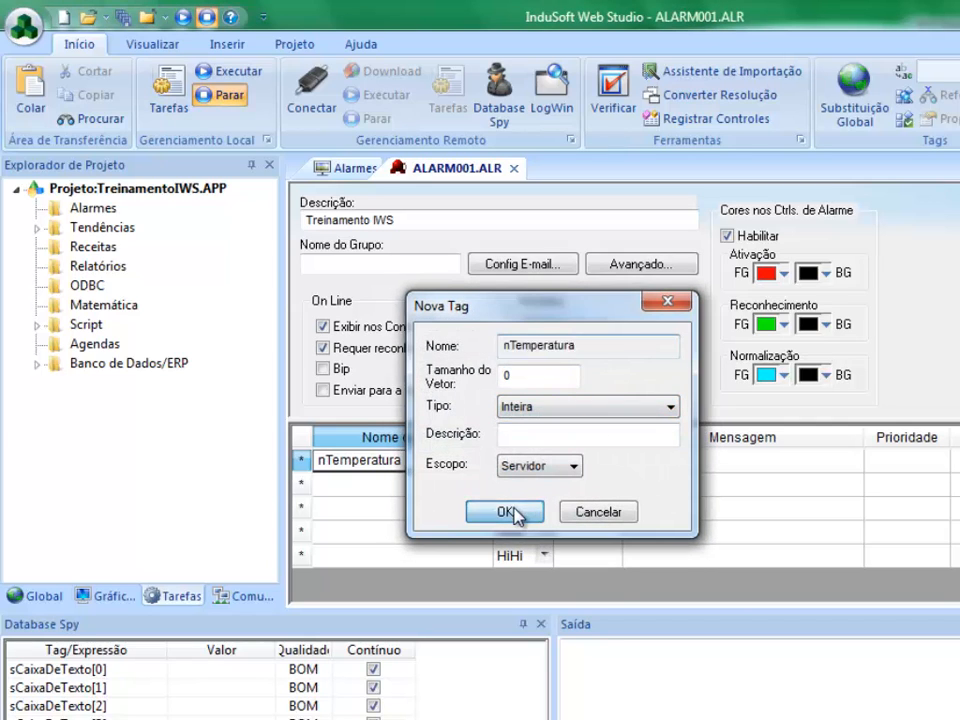
left_click(420, 484)
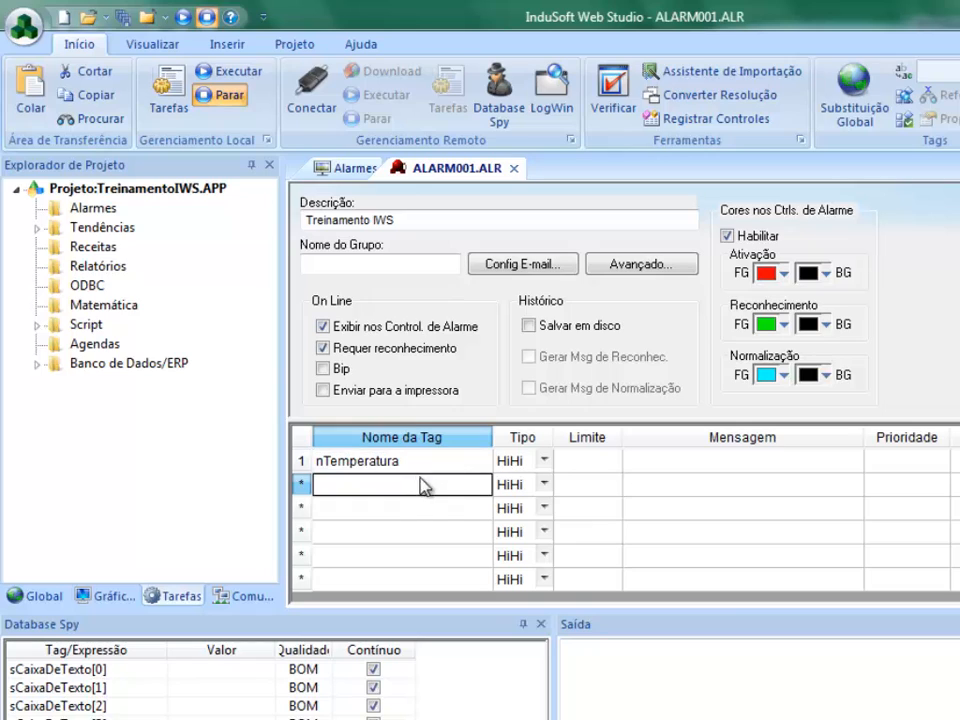
- Set the first nTemperatura alarm's type to Hi and its limit to 90
left_click(547, 462)
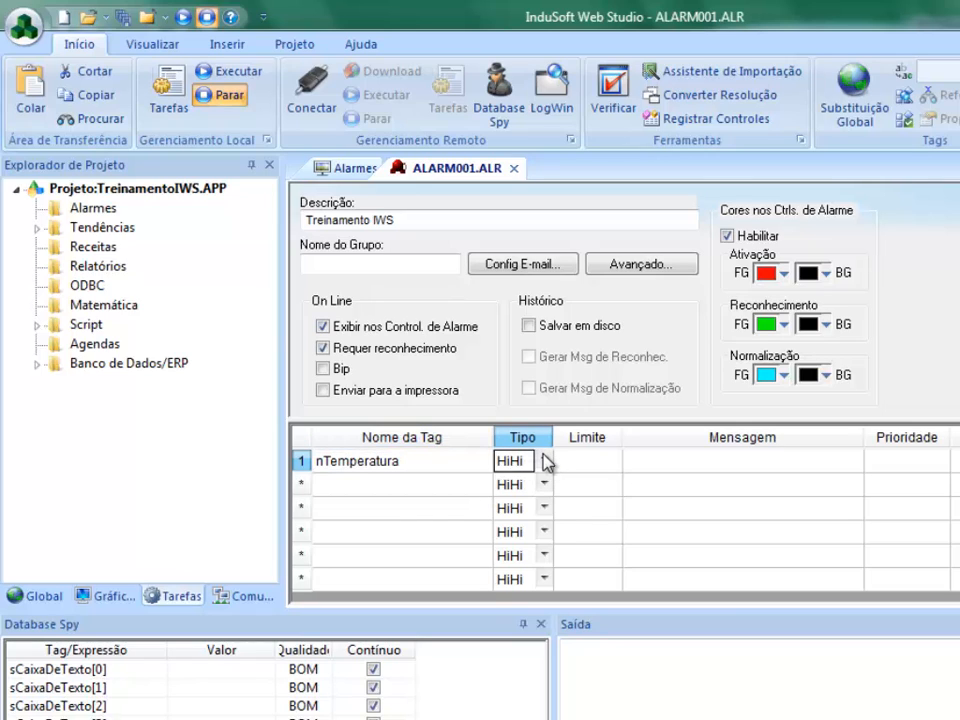
left_click(545, 462)
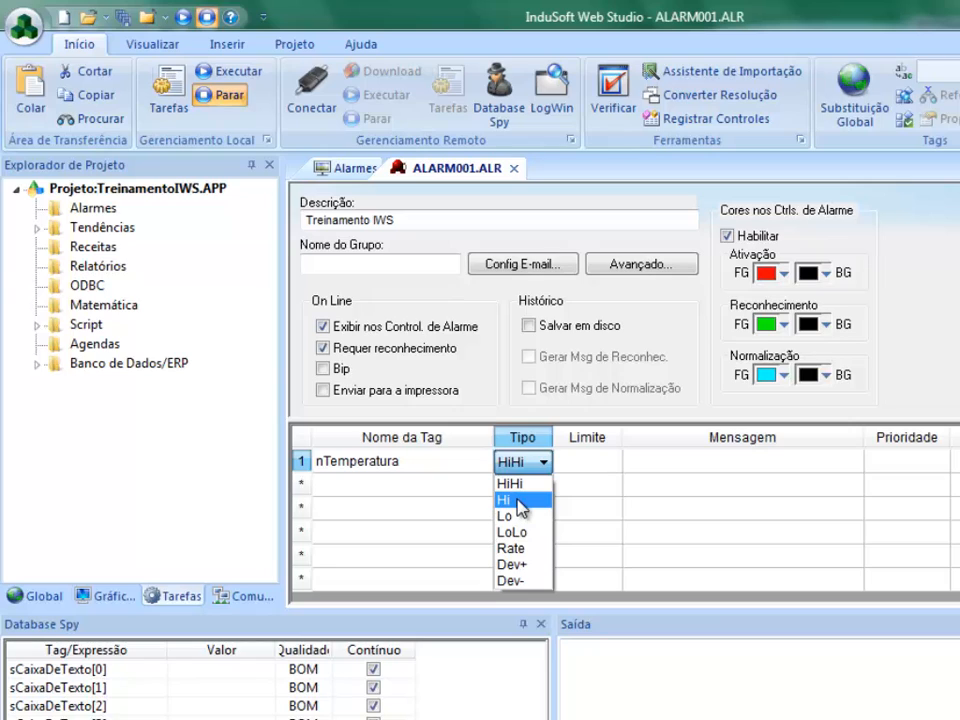
left_click(517, 500)
left_click(588, 462)
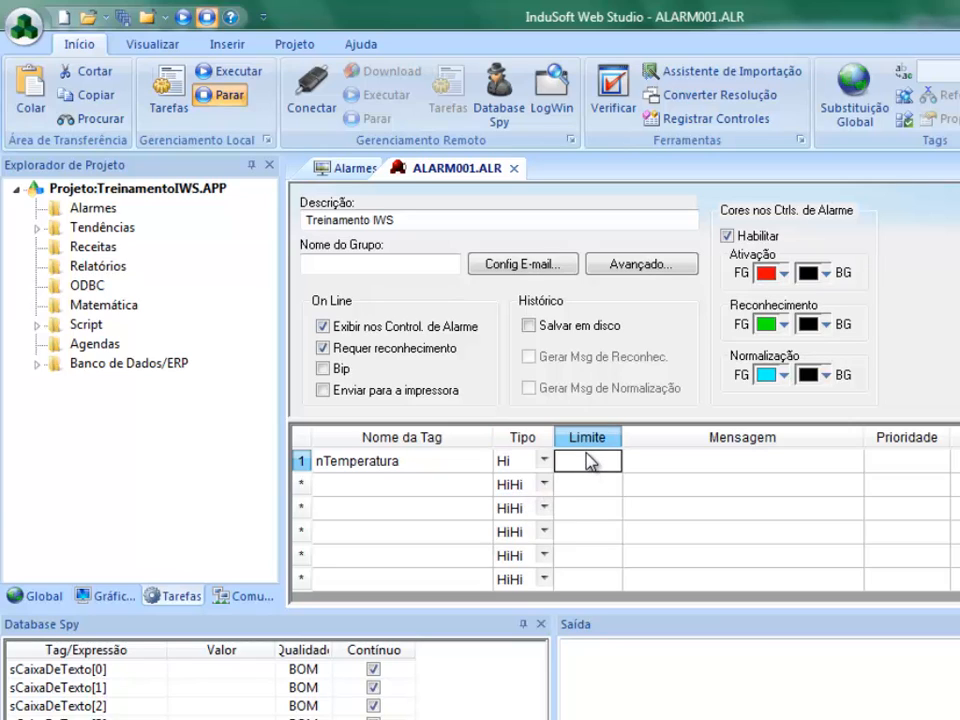
type("90")
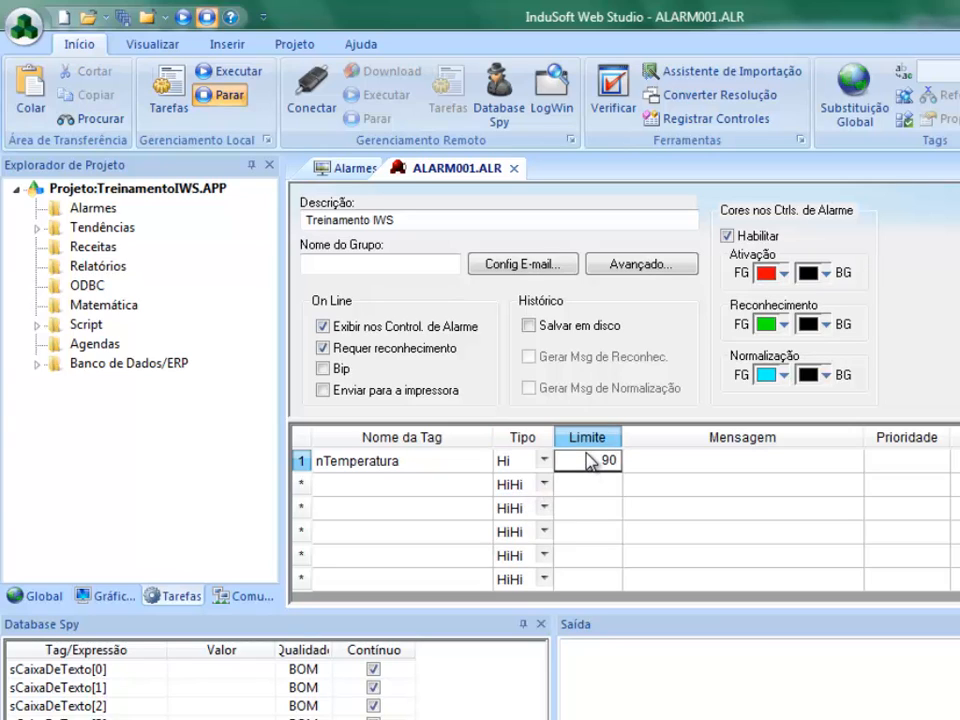
key("Return")
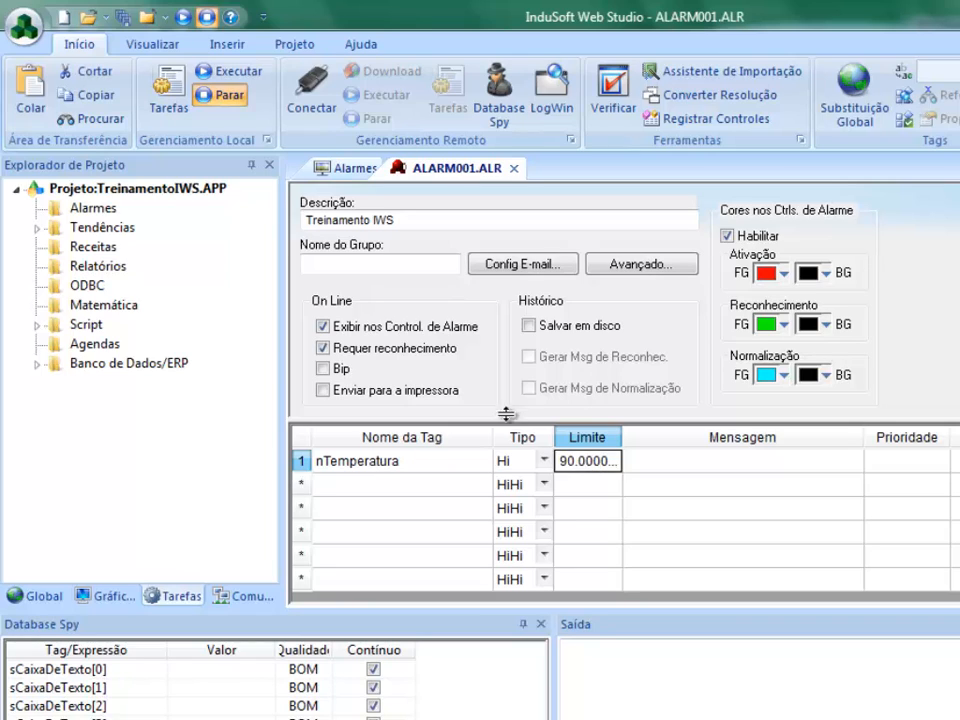
- Enter "Temperatura Alta" as the message of the Hi alarm in the first row
left_click(690, 466)
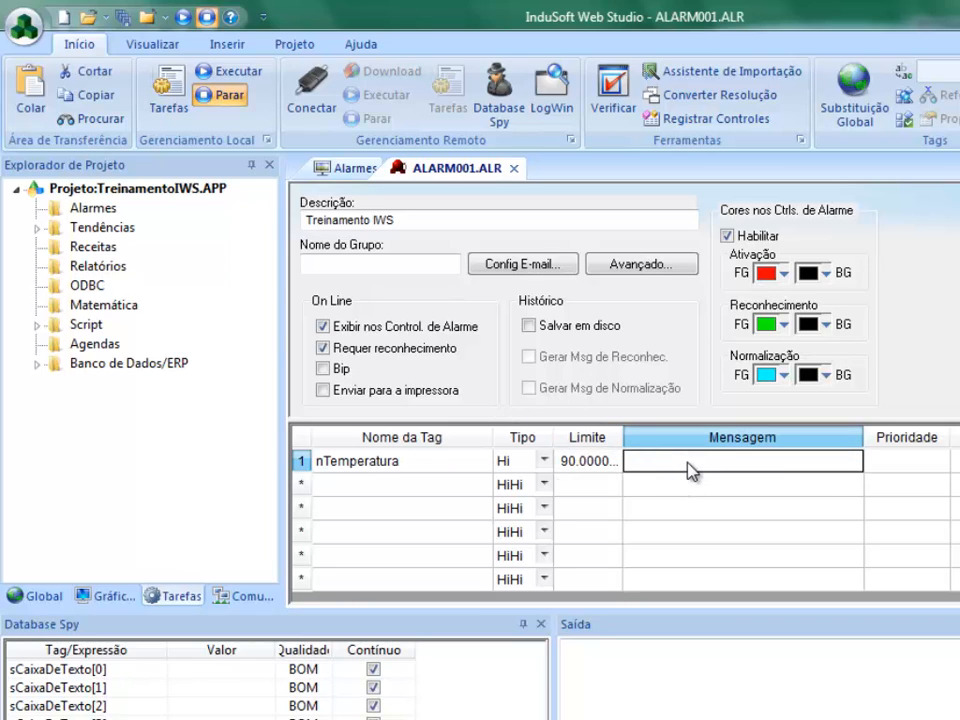
type("Tem")
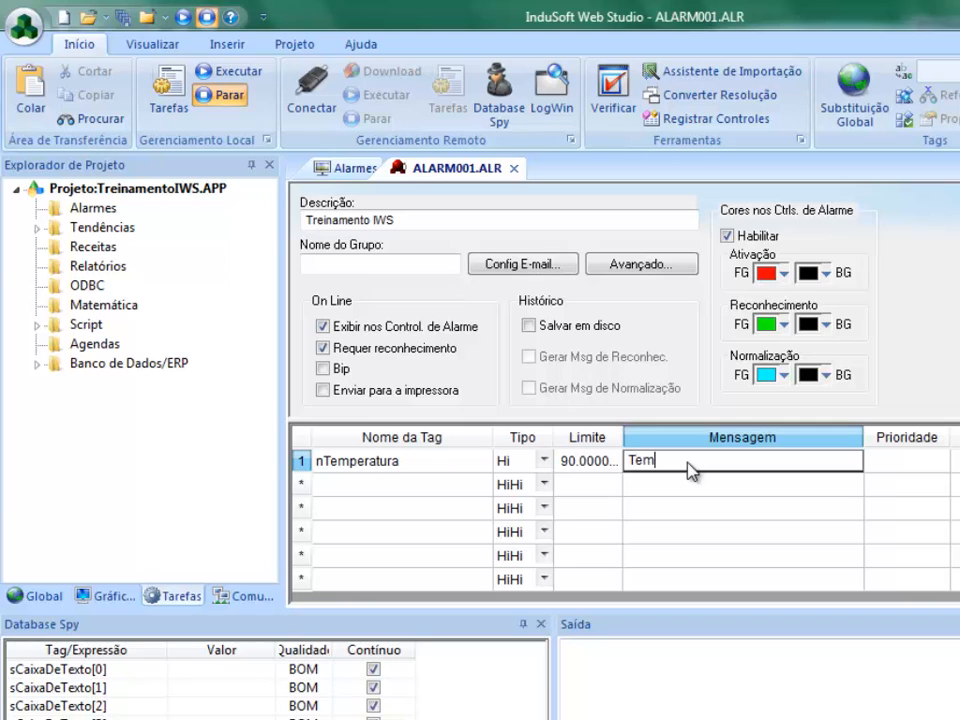
type("peratura Alta")
- Assign the existing nTemperatura tag to the second alarm row using the object finder
left_click(420, 484)
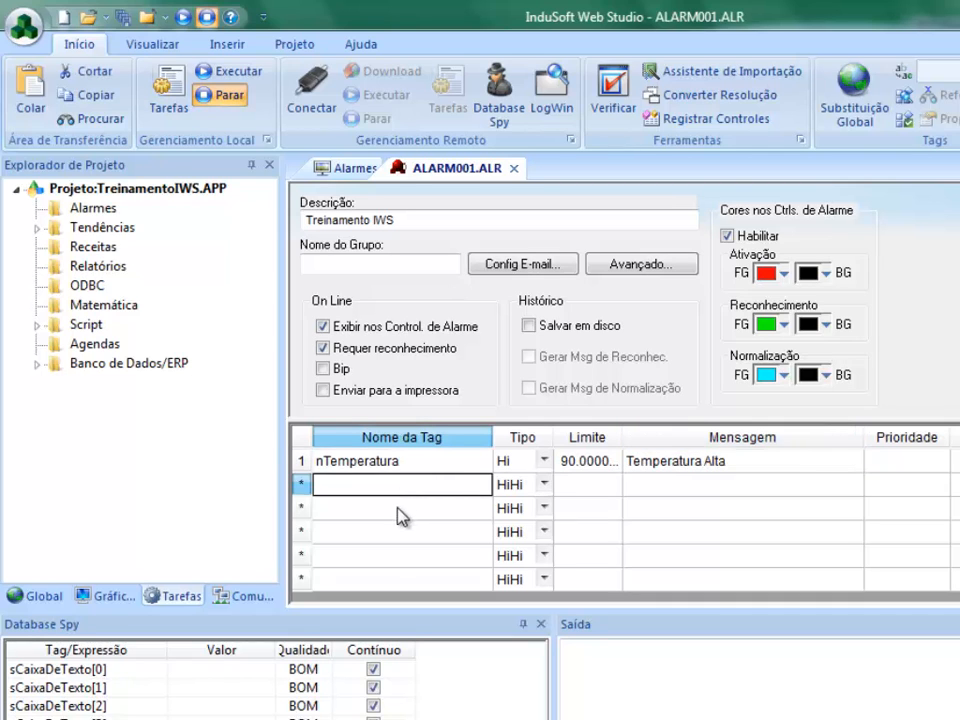
left_click(396, 510)
double_click(398, 490)
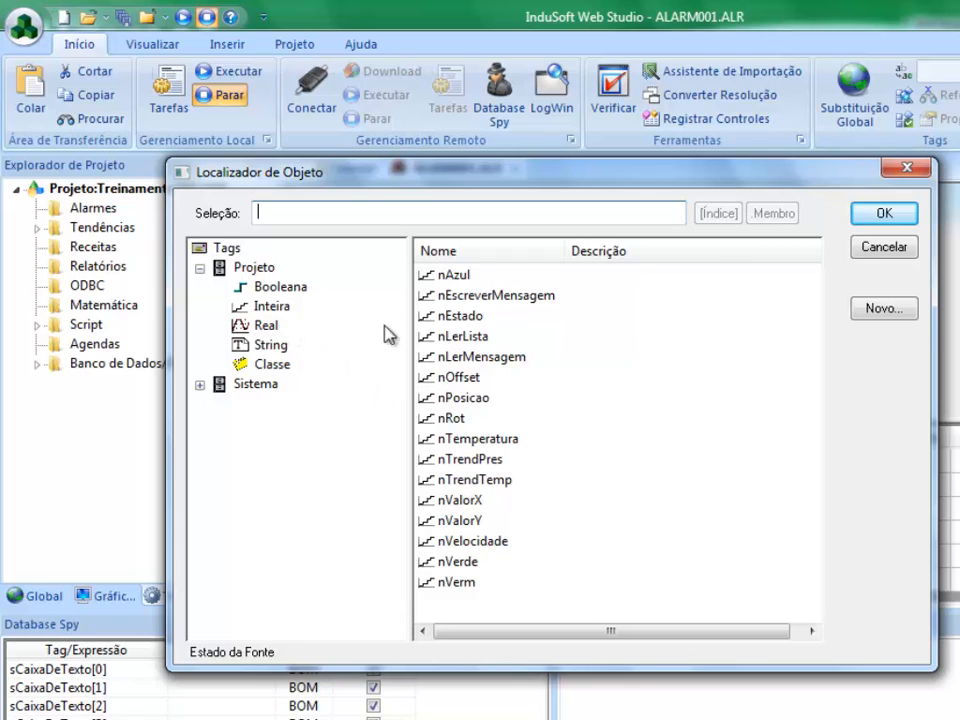
left_click(487, 441)
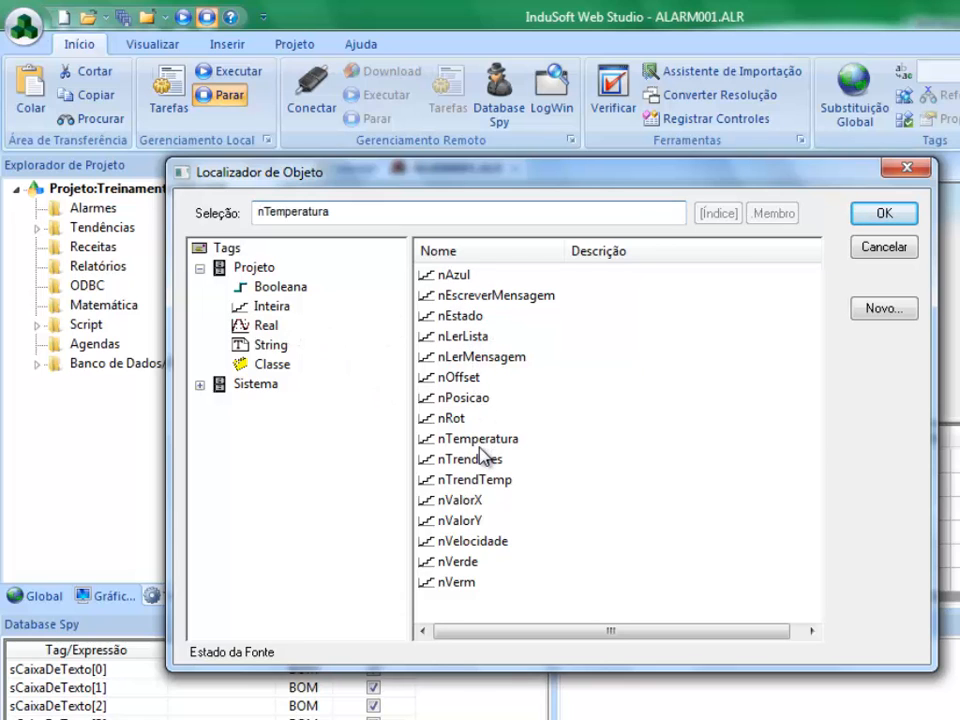
left_click(878, 216)
- Set the second-row HiHi alarm's limit to 95 and its message to "Temperatura Muito Alta"
left_click(574, 483)
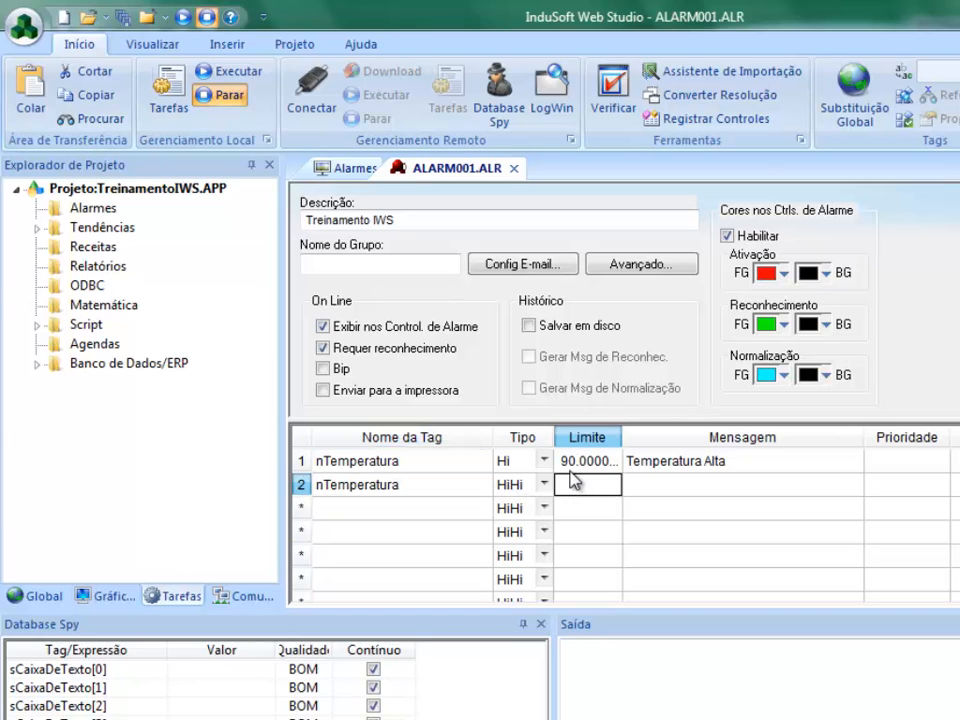
type("95")
key("Return")
key("Tab")
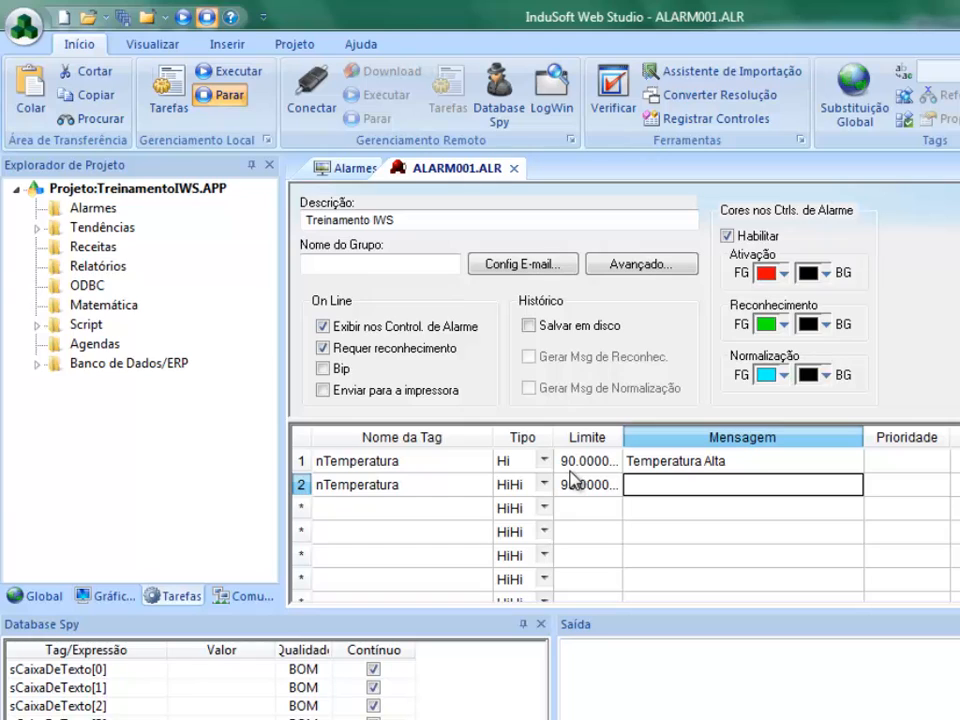
type("Temper")
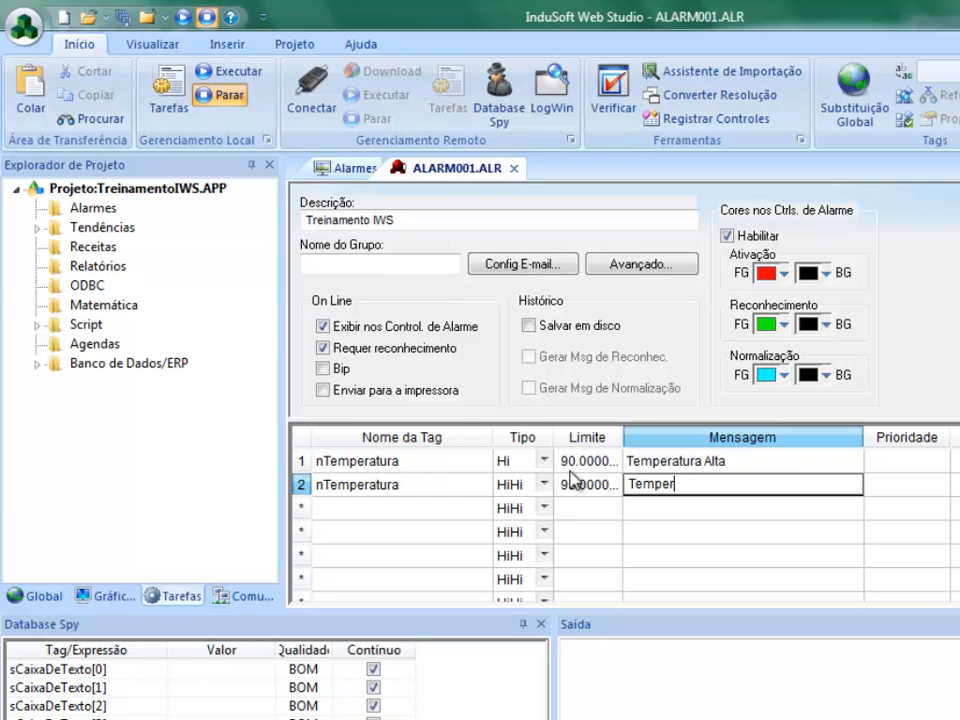
type("atura Muito Alta")
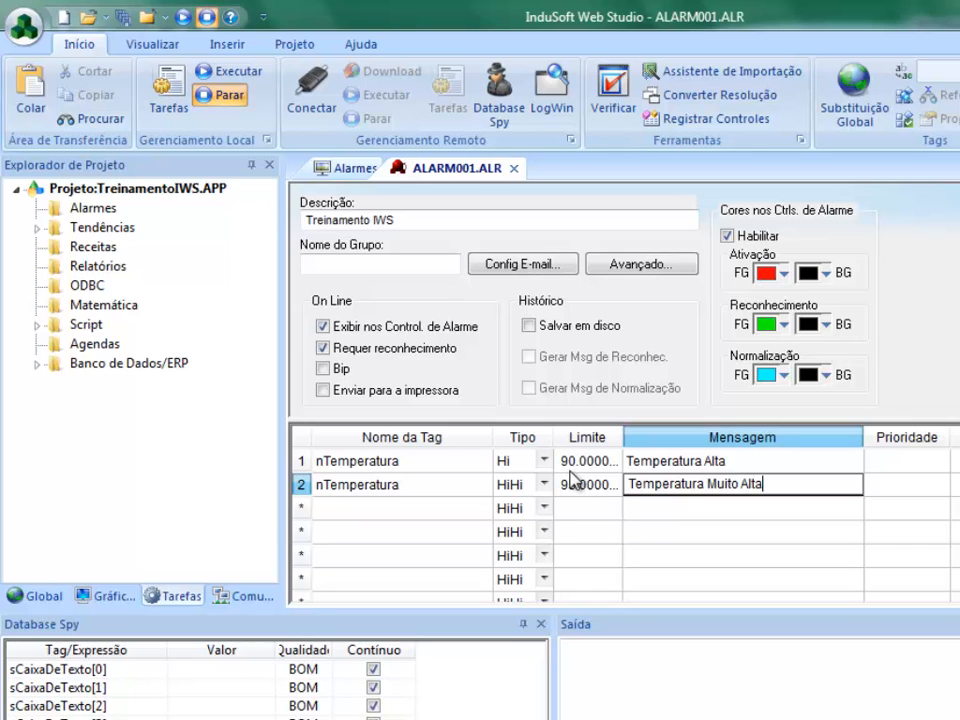
- Assign the existing nTemperatura tag to the third alarm row and set its type to Lo
left_click(455, 508)
double_click(455, 508)
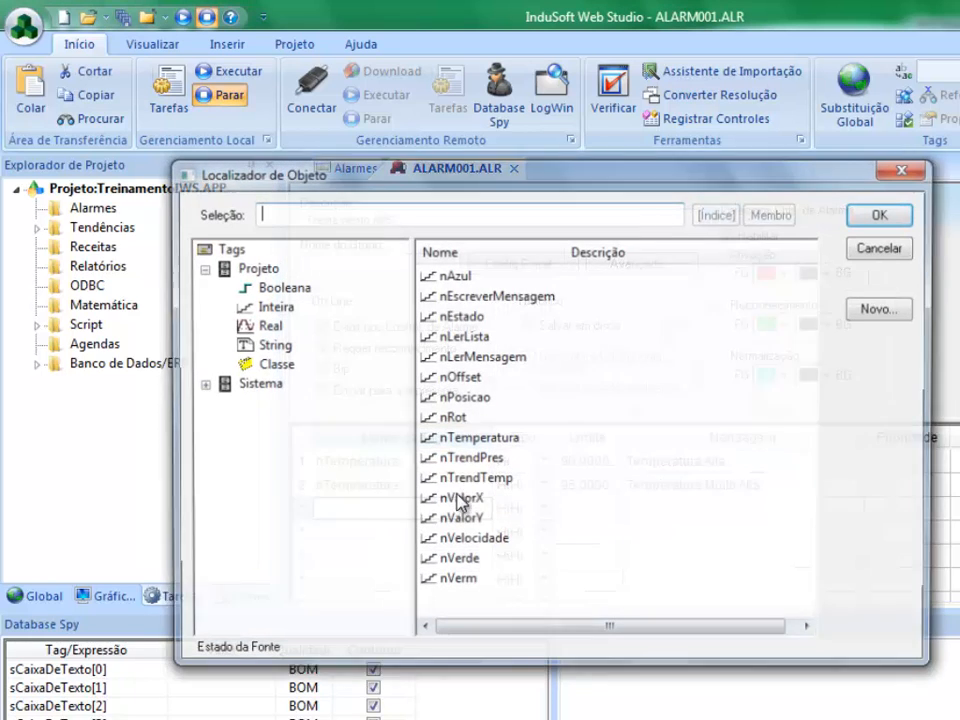
left_click(478, 440)
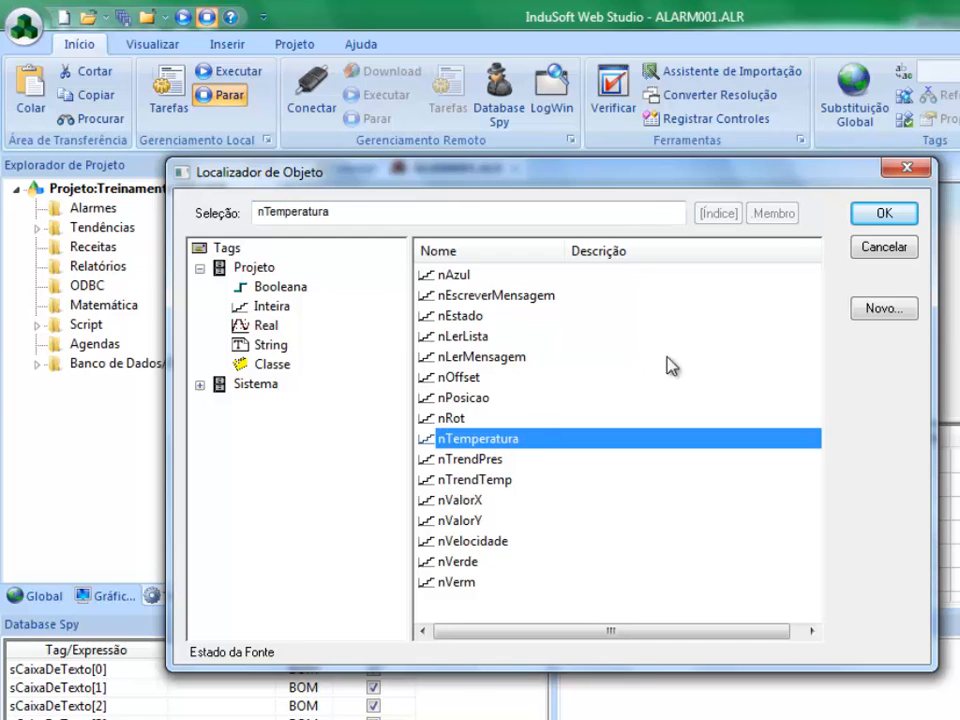
left_click(885, 212)
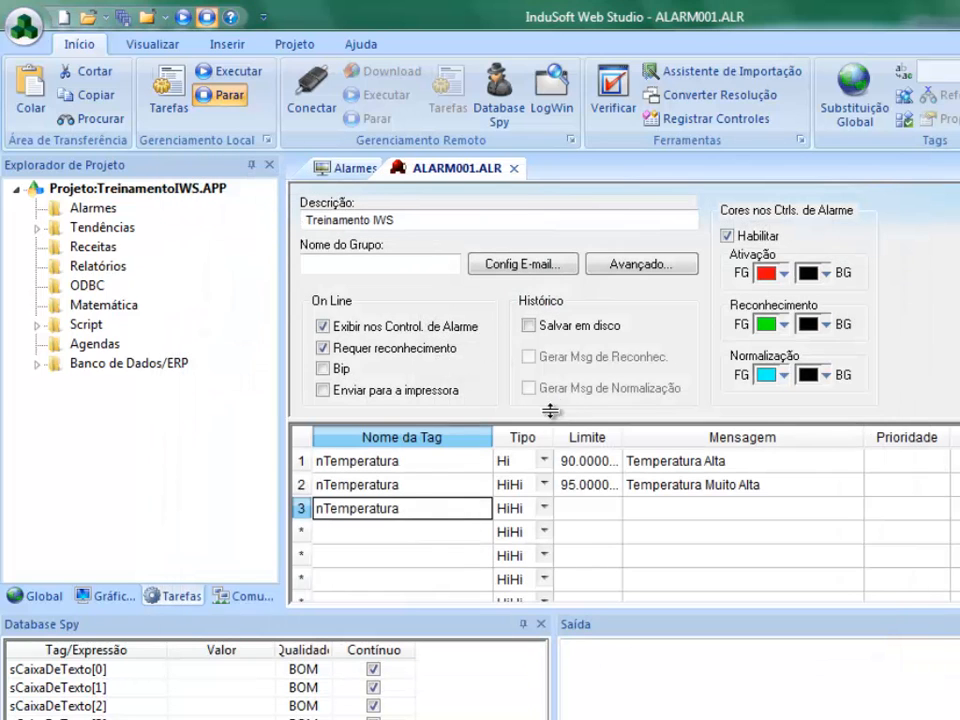
left_click(540, 510)
left_click(541, 510)
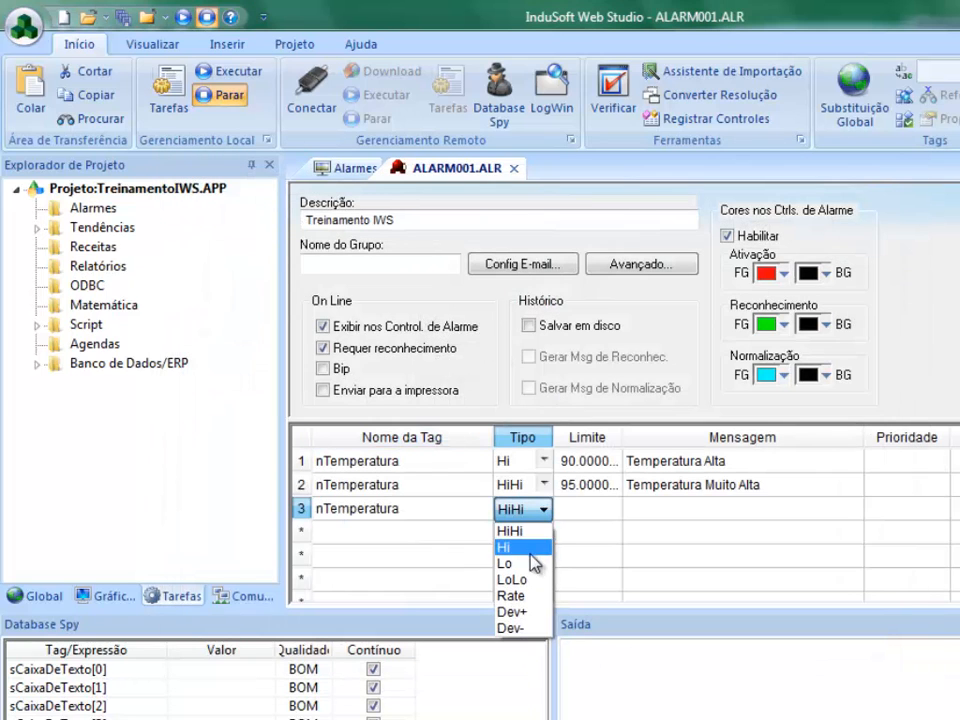
left_click(520, 565)
- Set the Lo alarm's limit to 10 and its message to "Temperatura Baixa"
left_click(583, 512)
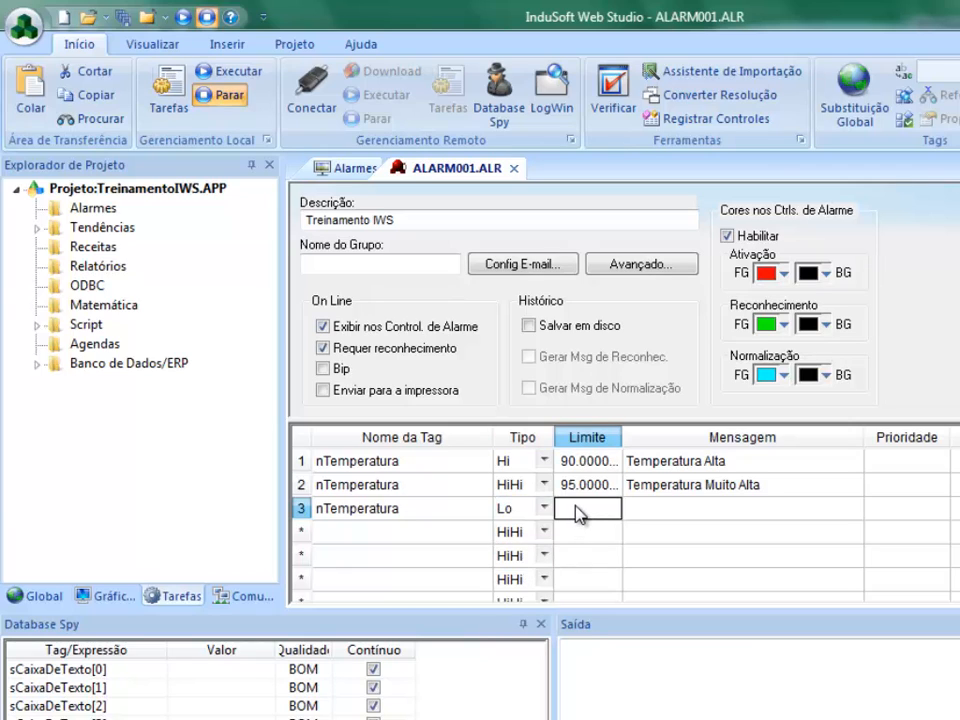
type("10")
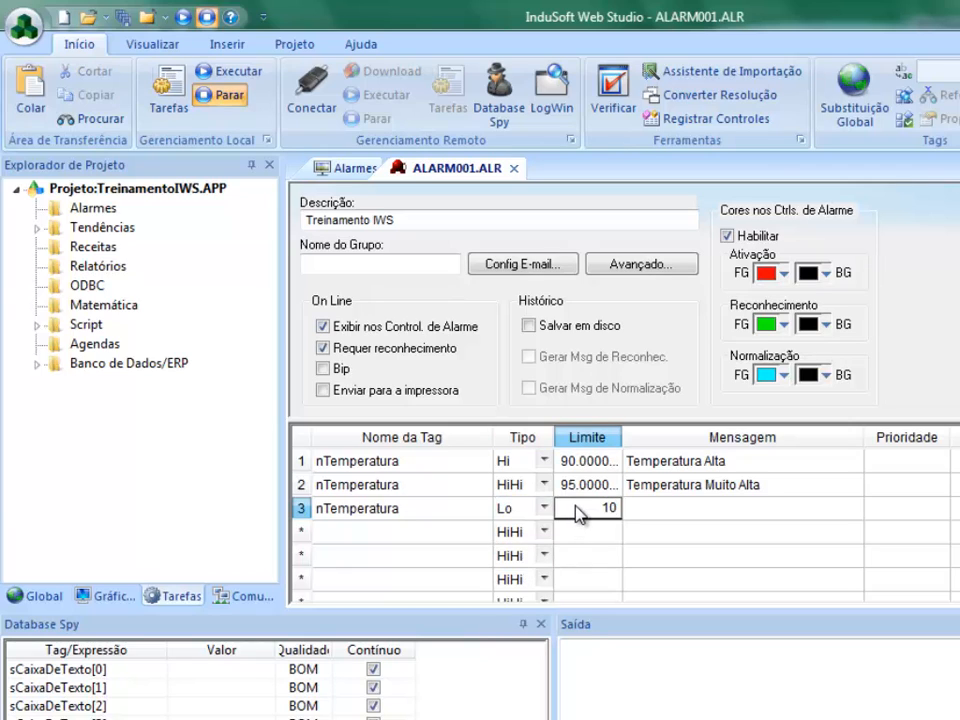
key("Return")
key("Tab")
key("Up")
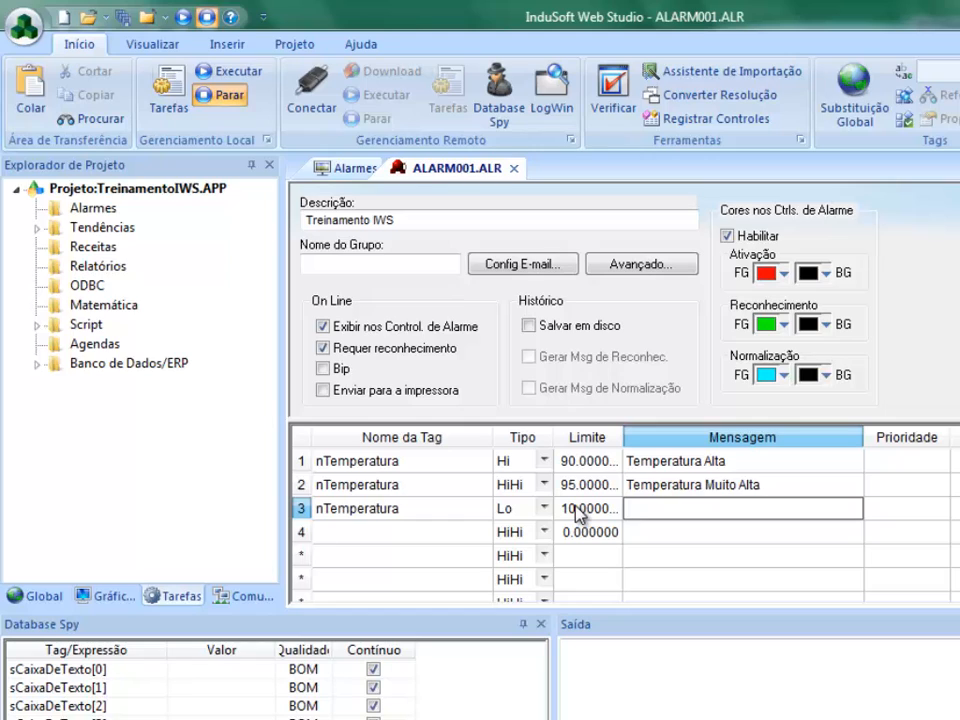
type("T")
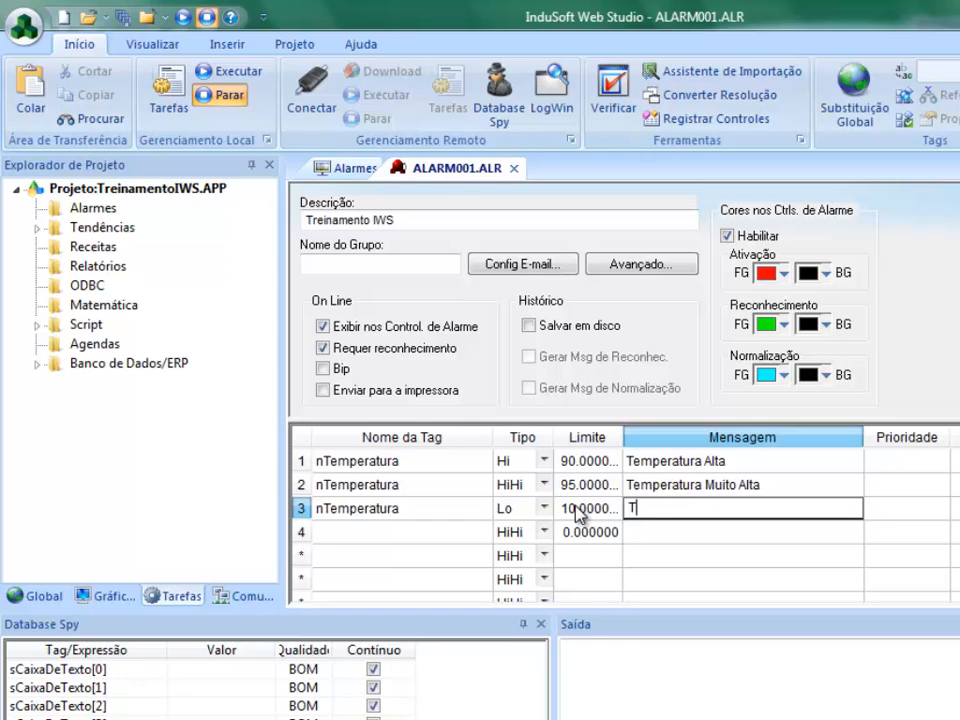
type("emperatura Baixa")
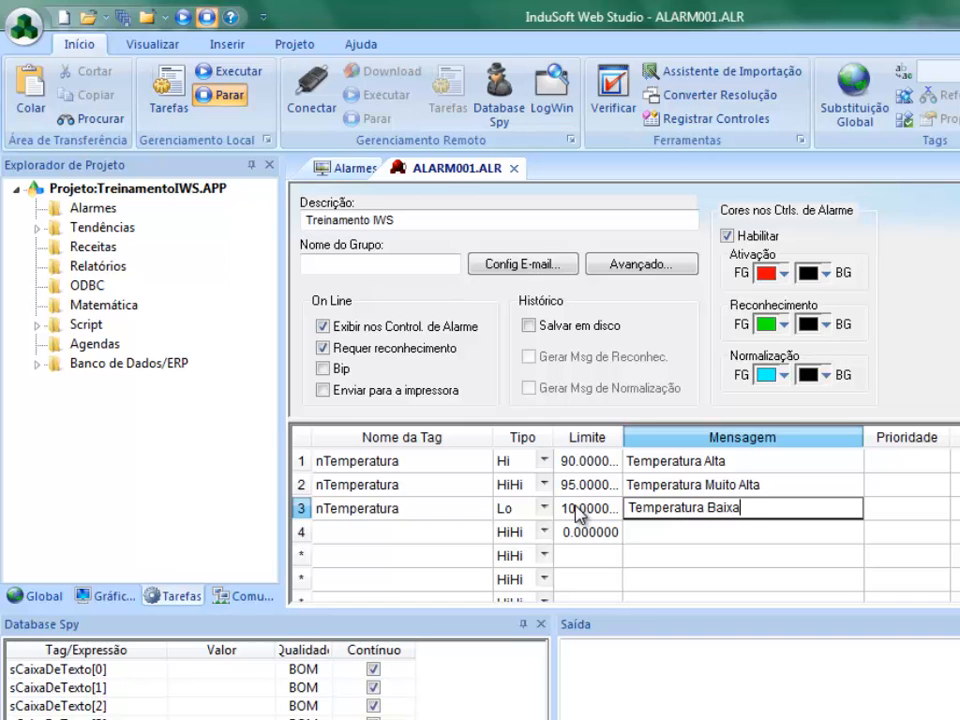
- Enter nPressao as the tag of the fourth alarm row and create it as an Inteira tag with Servidor scope
left_click(393, 540)
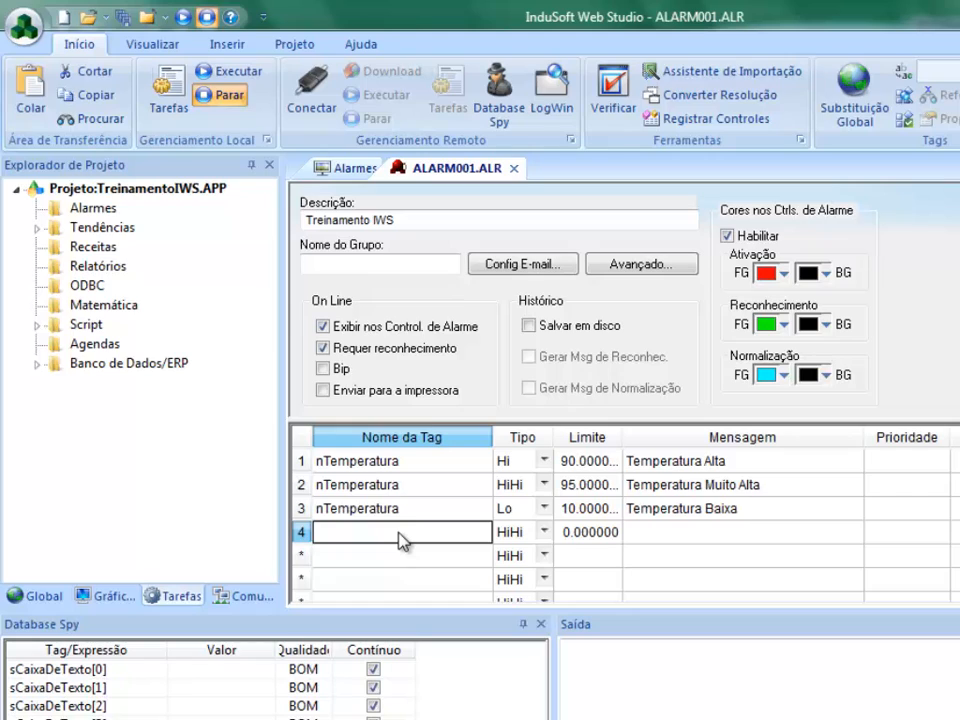
type("nPressao")
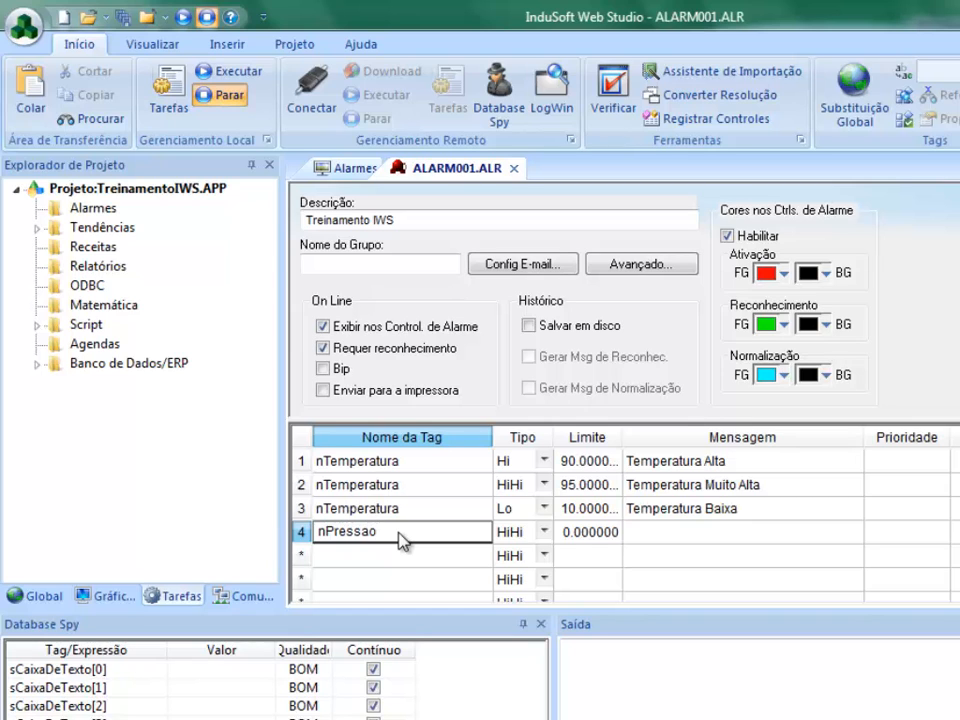
key("Return")
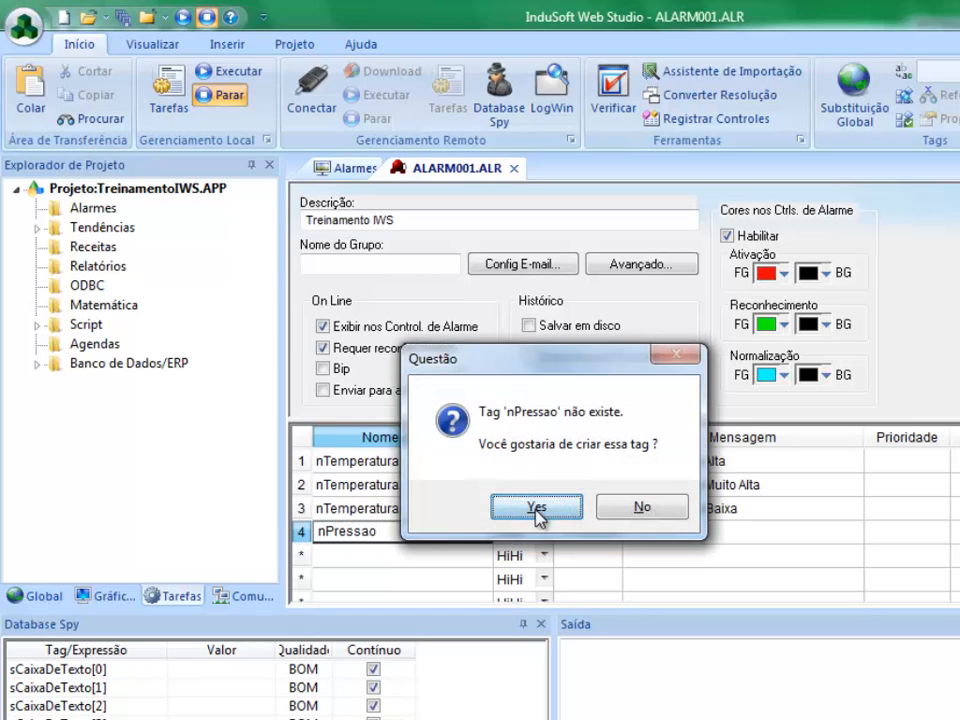
left_click(537, 510)
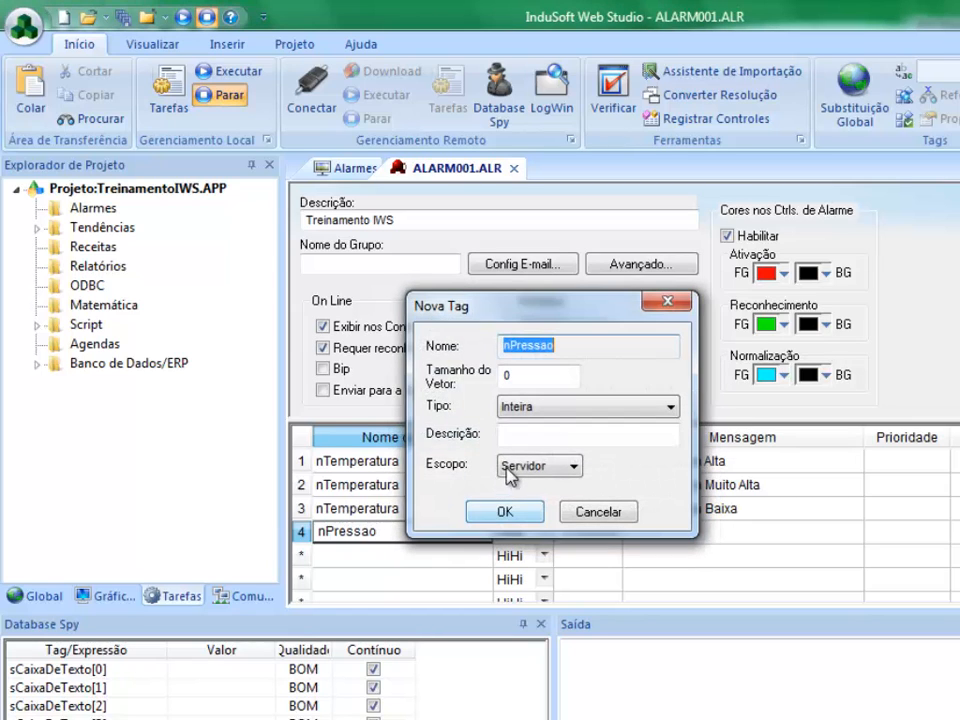
left_click(520, 520)
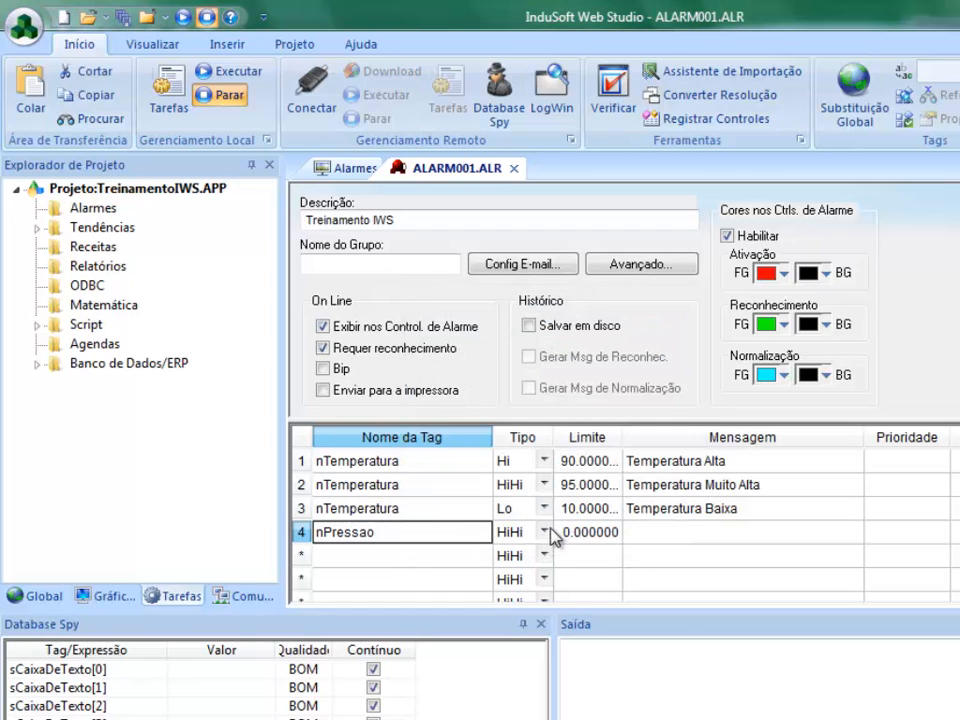
- Set the fourth-row nPressao alarm's type to Hi and its limit to 97
left_click(545, 532)
left_click(555, 582)
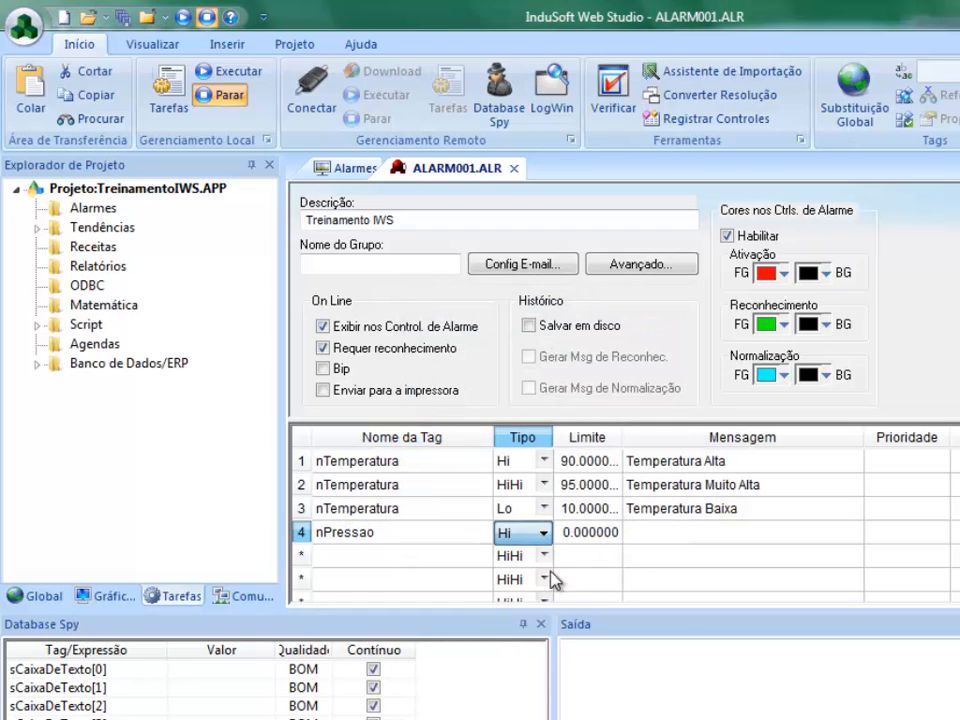
left_click(583, 532)
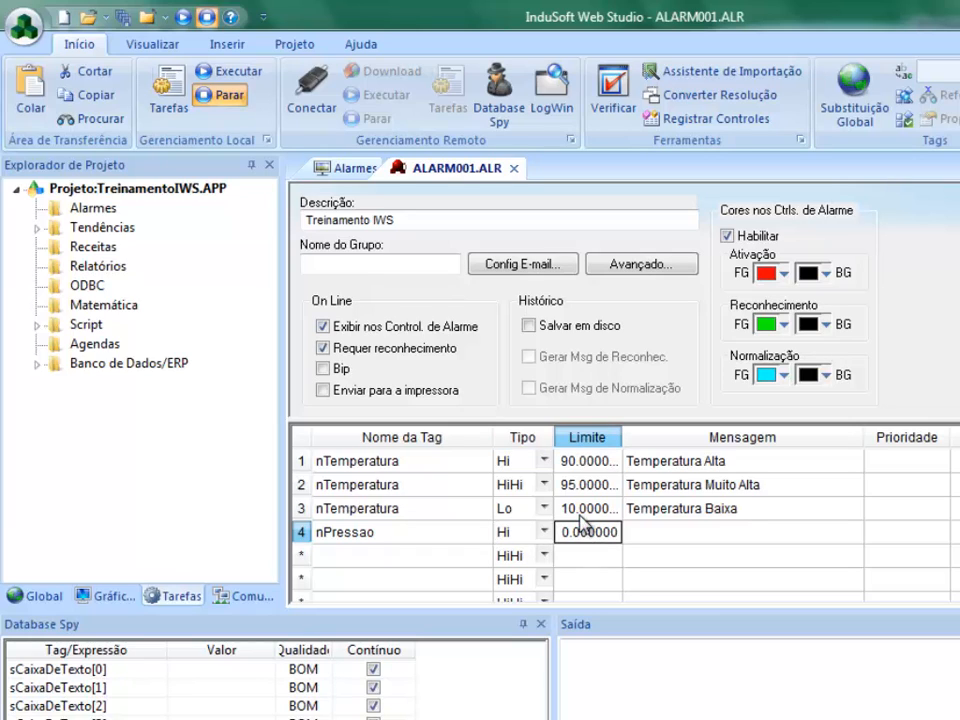
type("97")
key("Return")
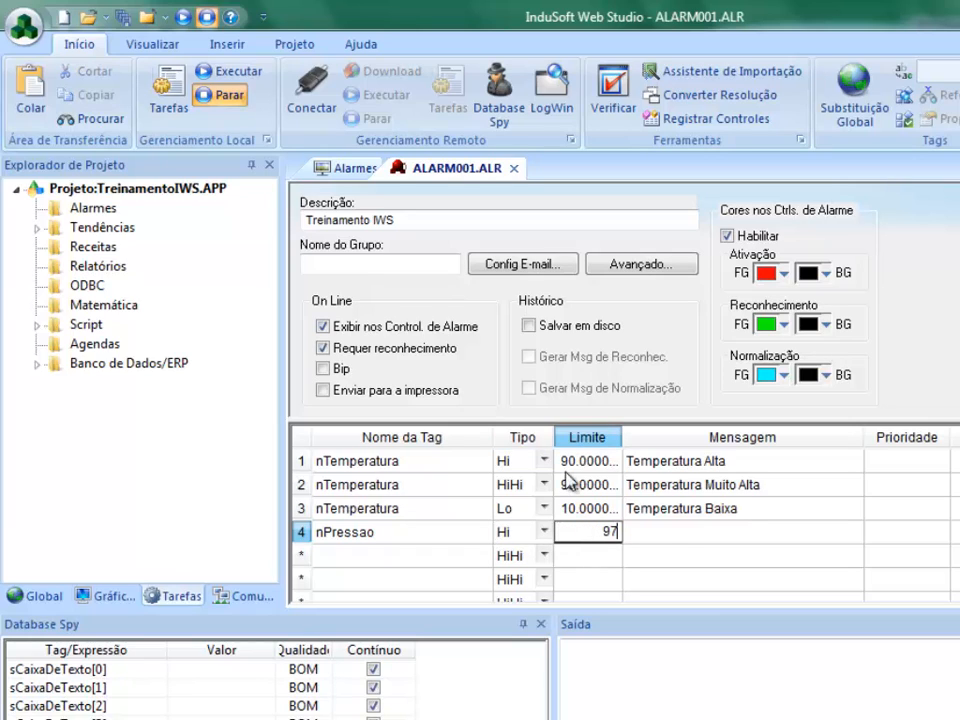
- Enter "Pressão Muito Alta" as the message of the nPressao alarm
left_click(677, 536)
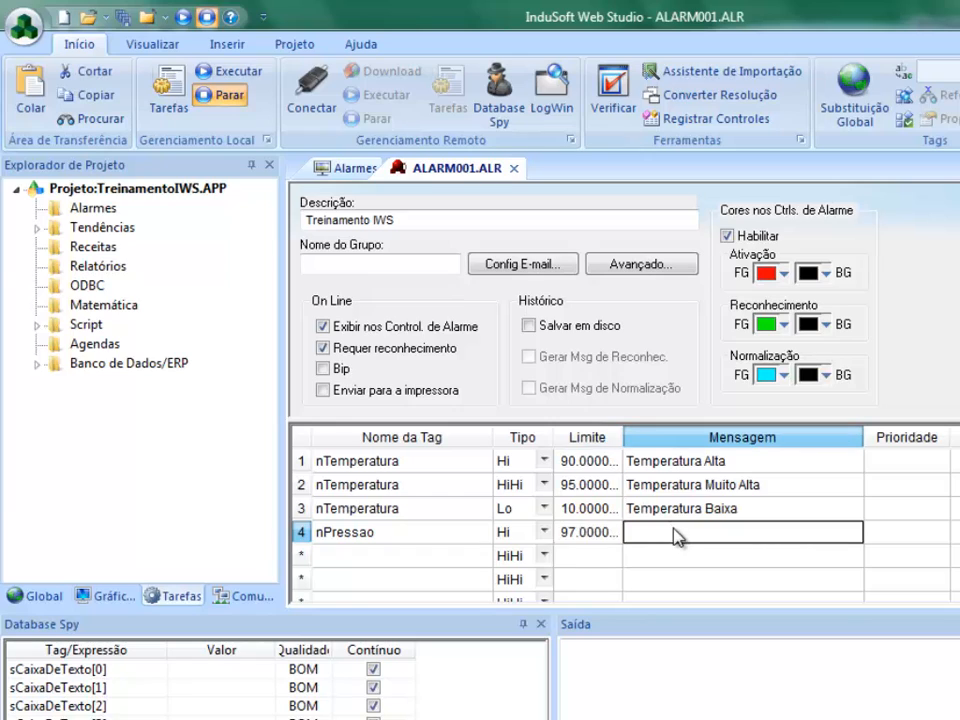
type("Press")
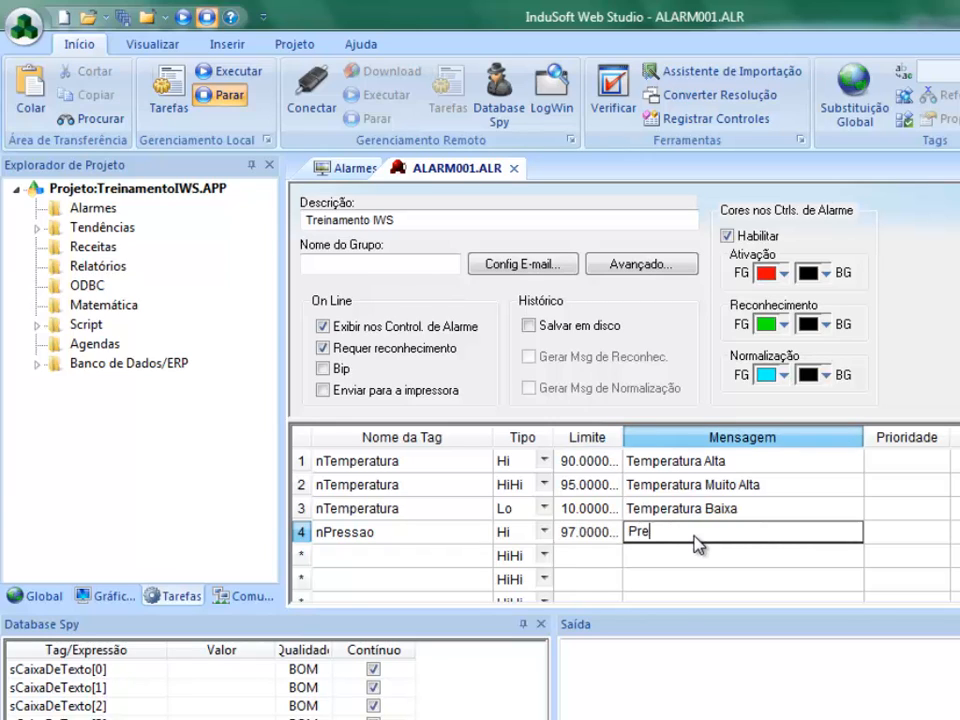
type("ão Muito Alta")
left_click(728, 558)
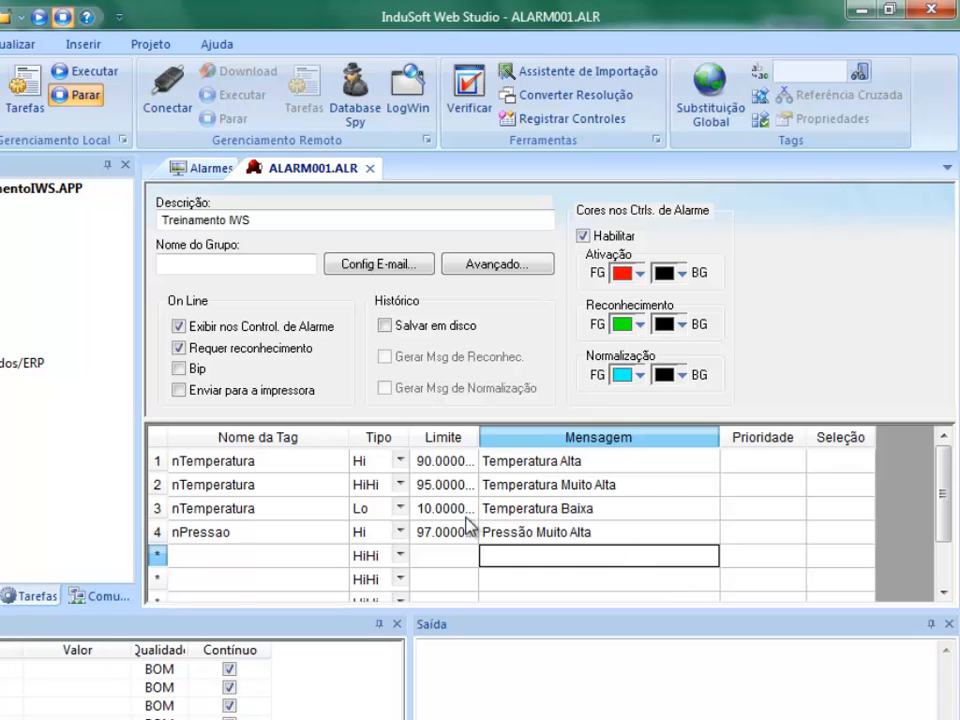
- Enter bSensor as the tag of the fifth alarm row and create it as a Booleana tag
left_click(236, 556)
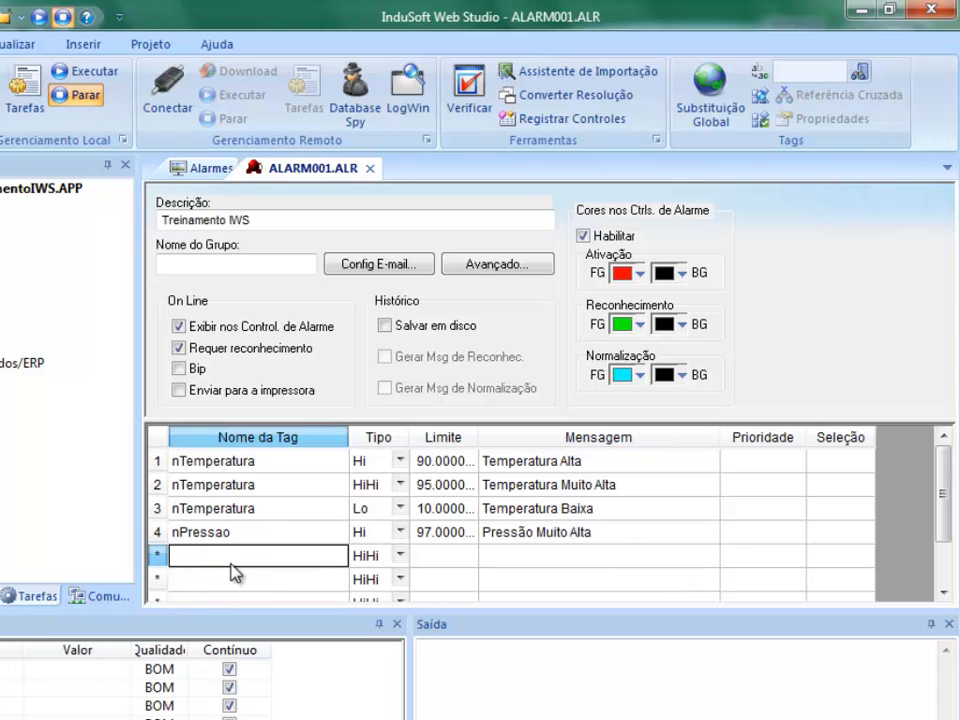
type("bSensor")
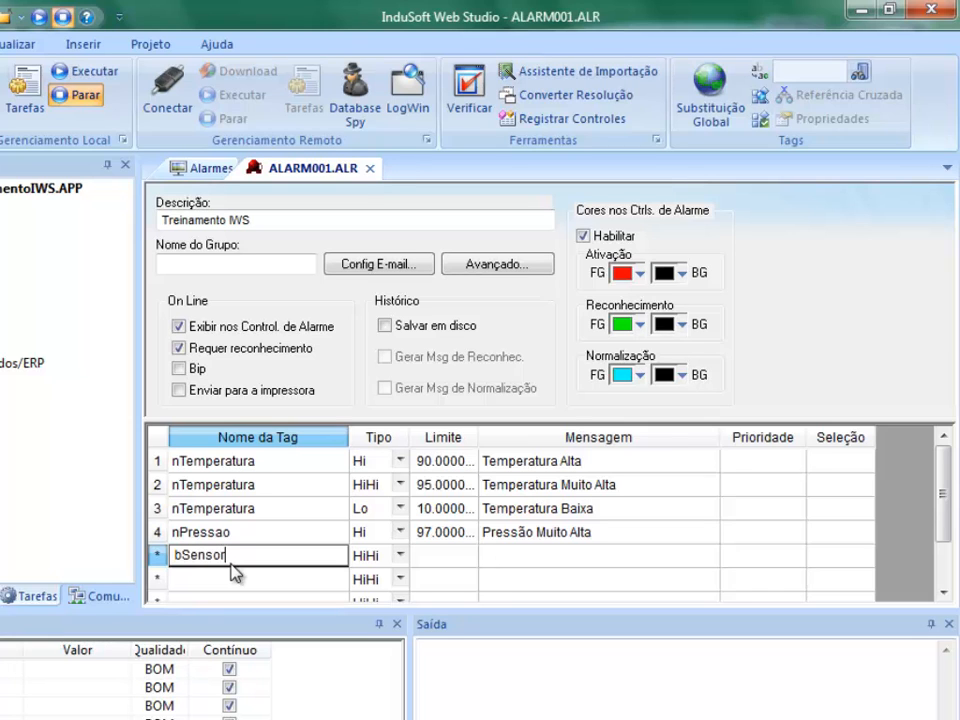
key("Return")
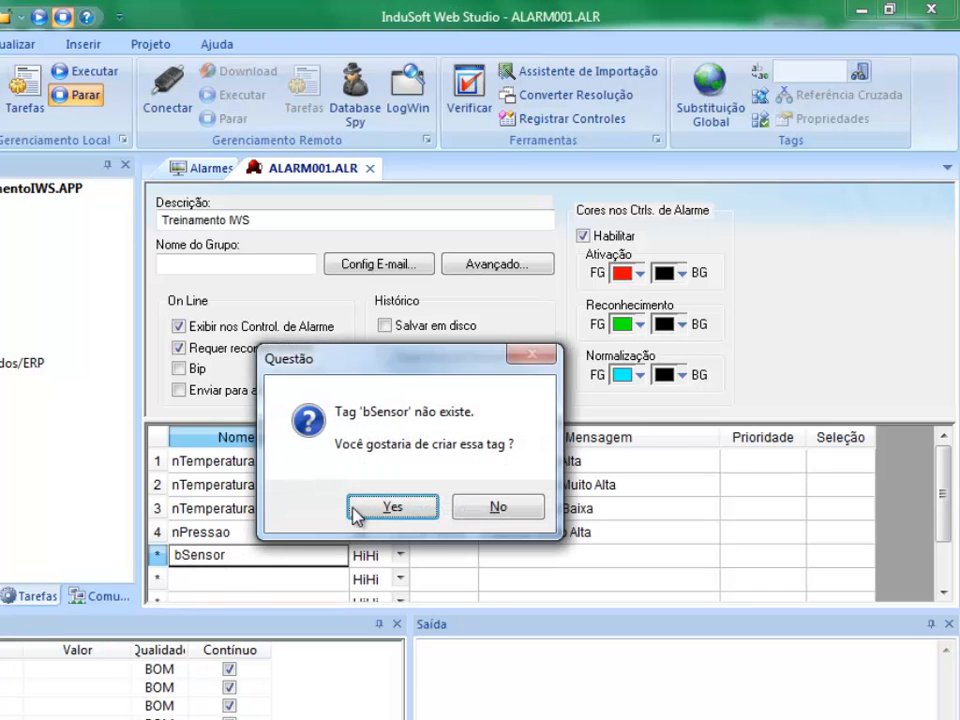
left_click(366, 507)
left_click(439, 405)
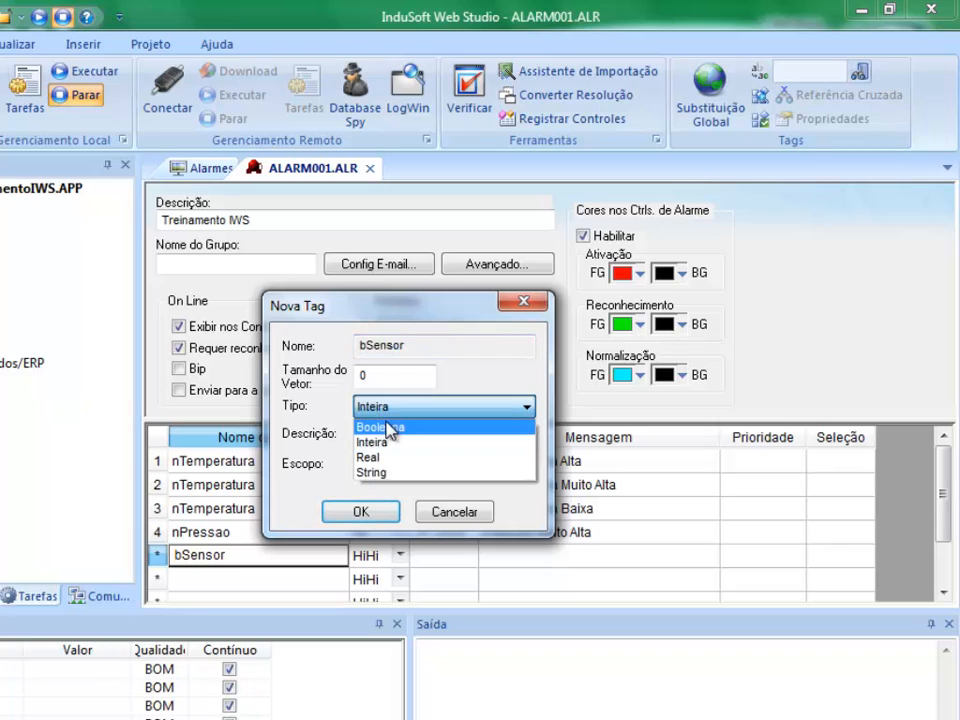
left_click(420, 422)
left_click(362, 511)
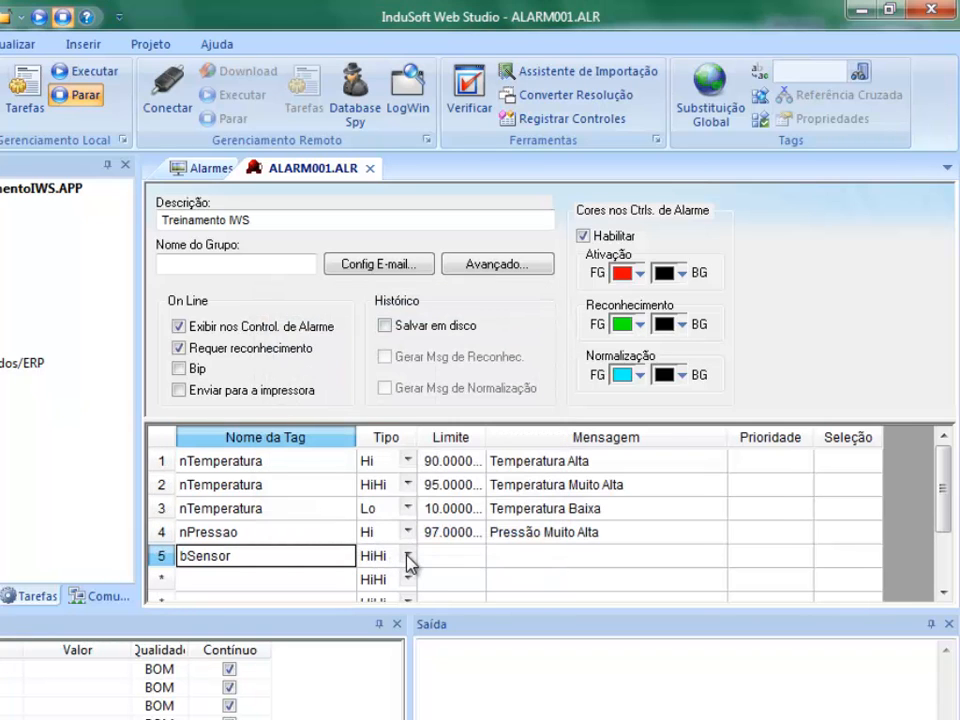
- Set the bSensor alarm's type to Hi and its limit to 1
left_click(409, 565)
left_click(385, 596)
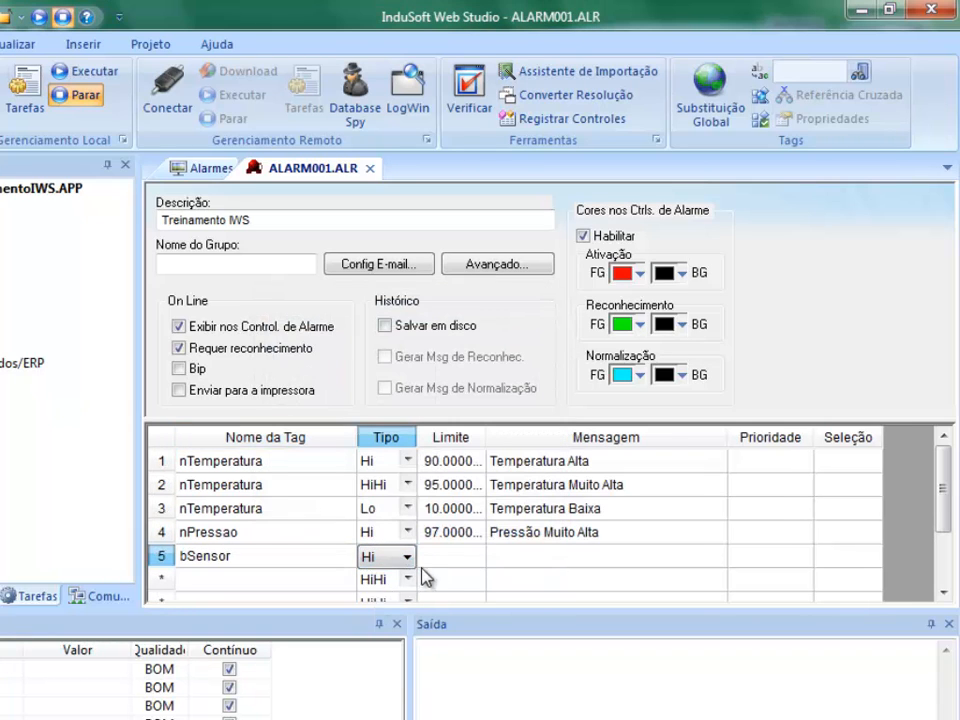
left_click(445, 561)
type("1")
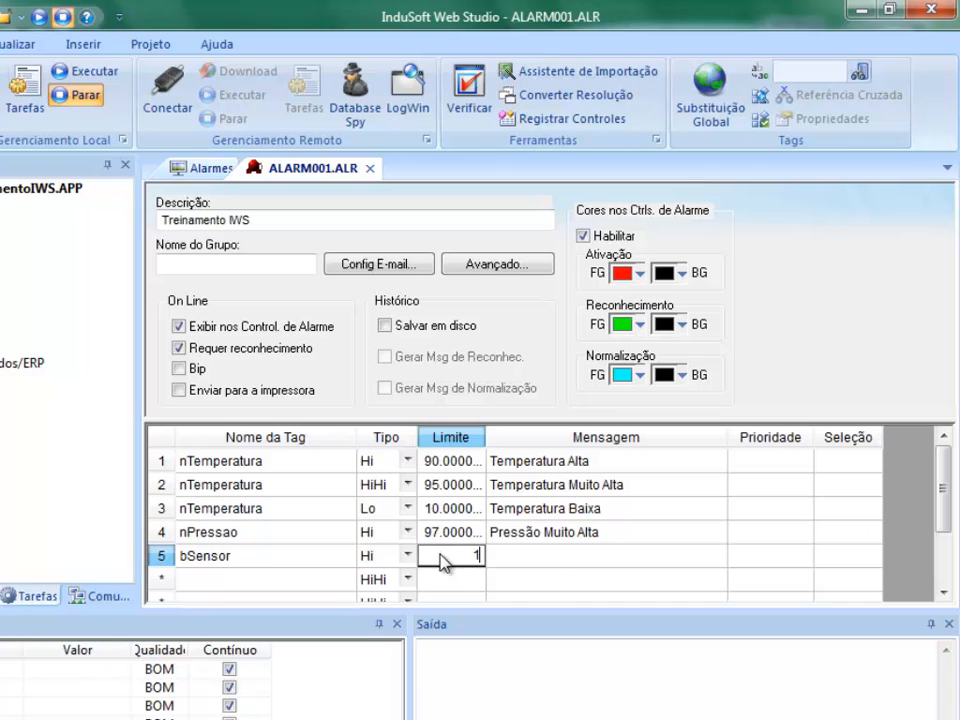
- Enter "Sensor ON" as the message of the bSensor alarm
left_click(558, 568)
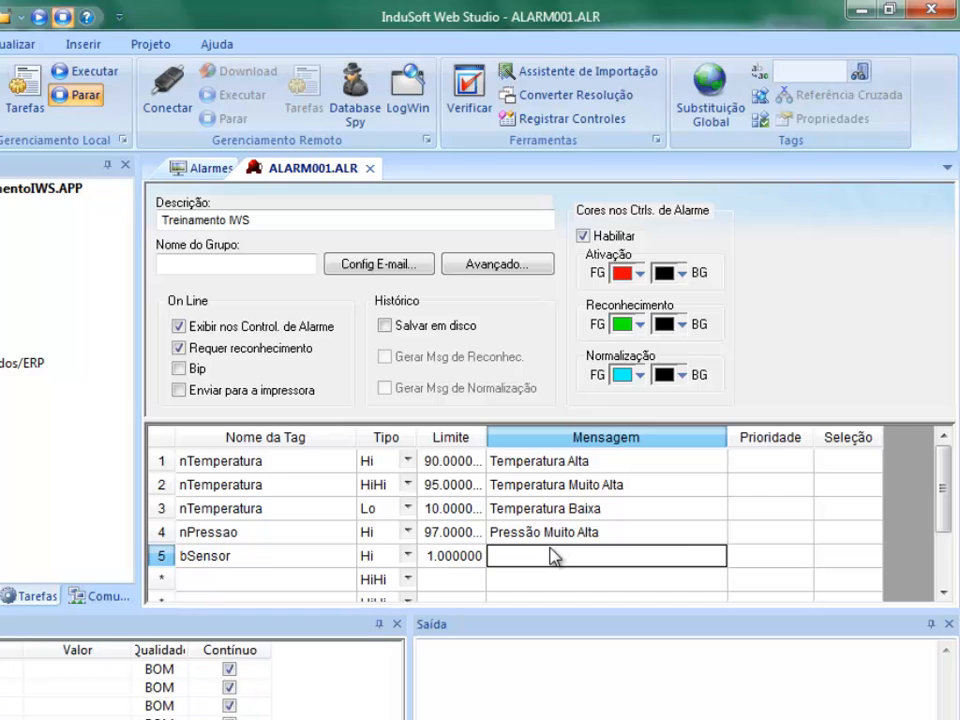
type("Sensor ")
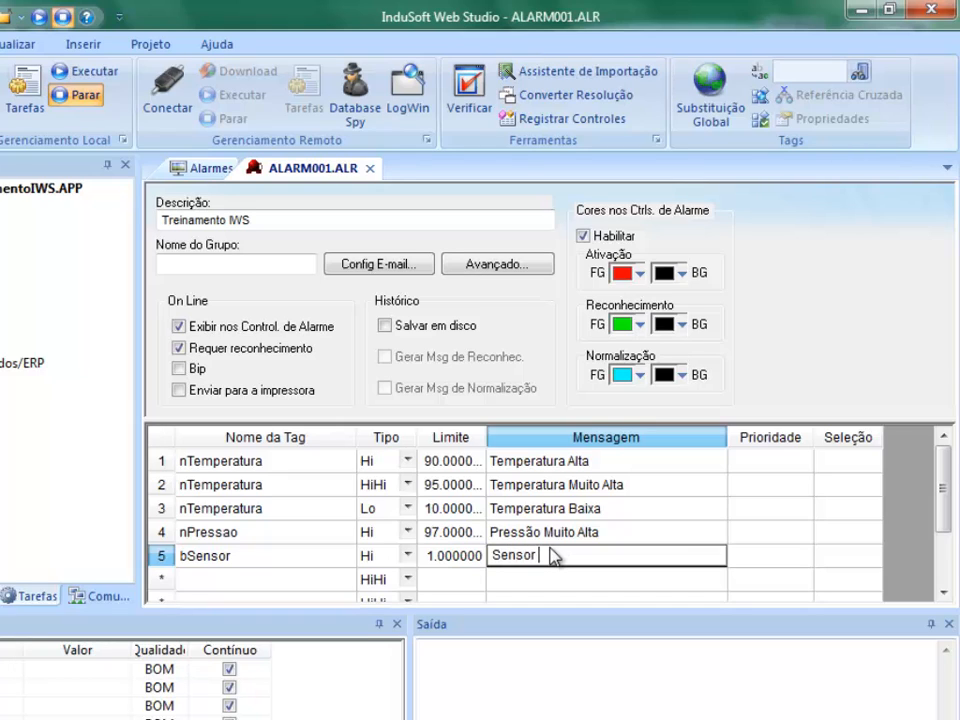
type("ON")
left_click(316, 580)
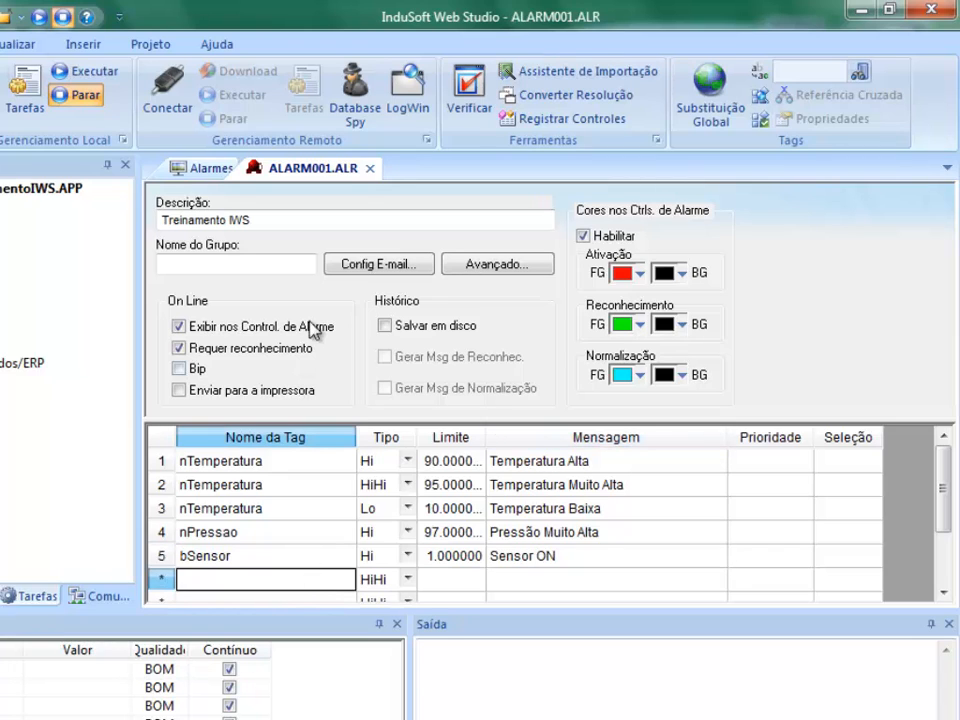
- Close the ALARM001.ALR worksheet and save its changes
left_click(370, 173)
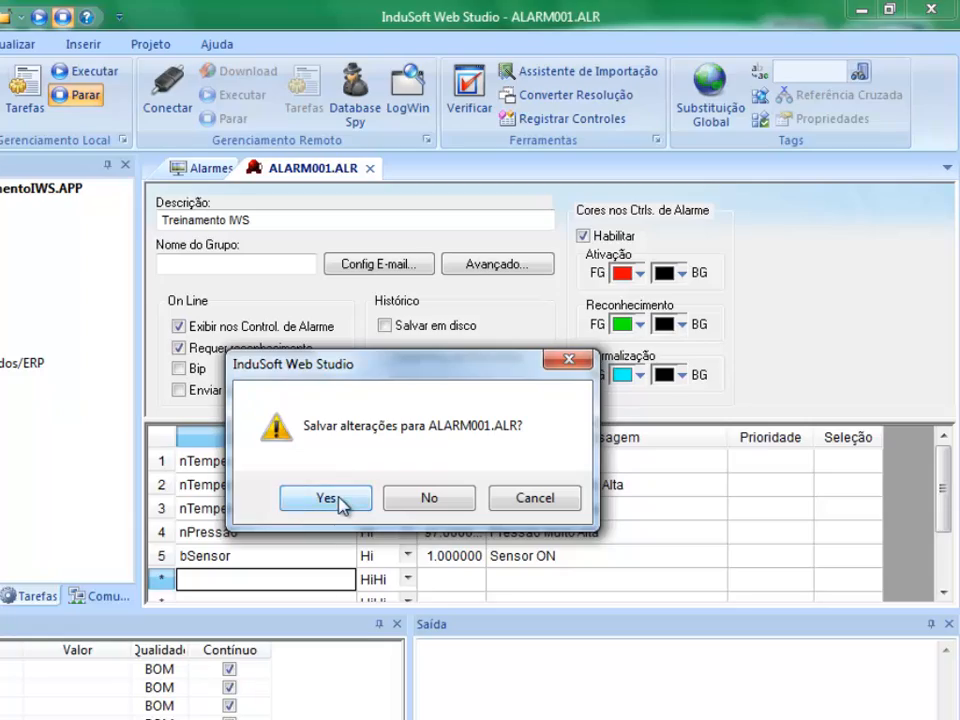
left_click(342, 495)
left_click(384, 448)
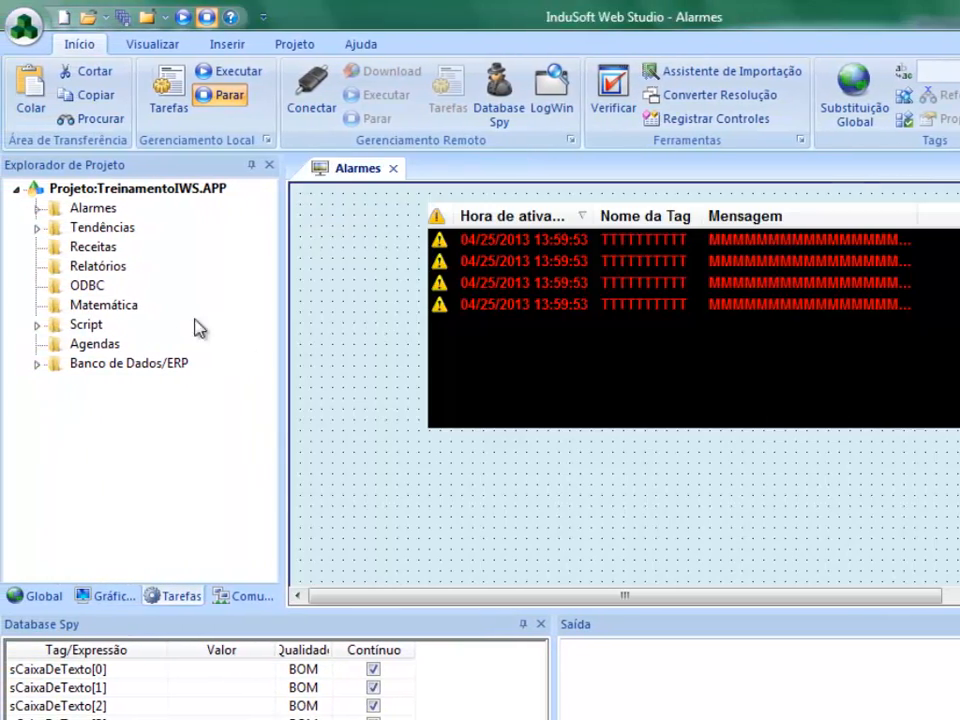
- Reopen the Treinamento IWS alarm worksheet to review its description and settings, and close it again
left_click(37, 208)
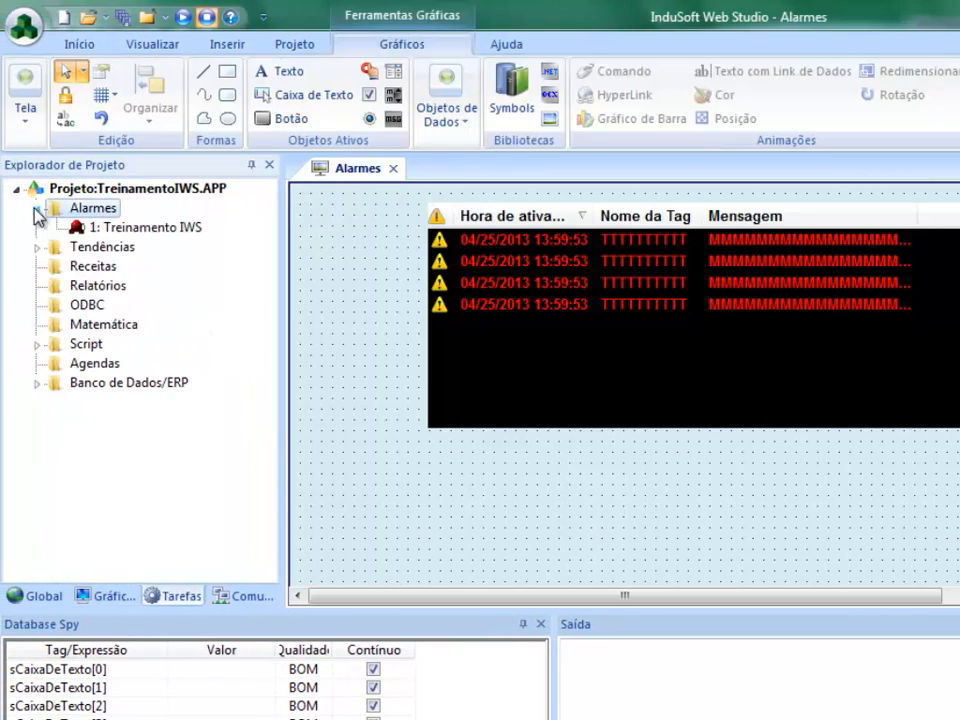
double_click(100, 228)
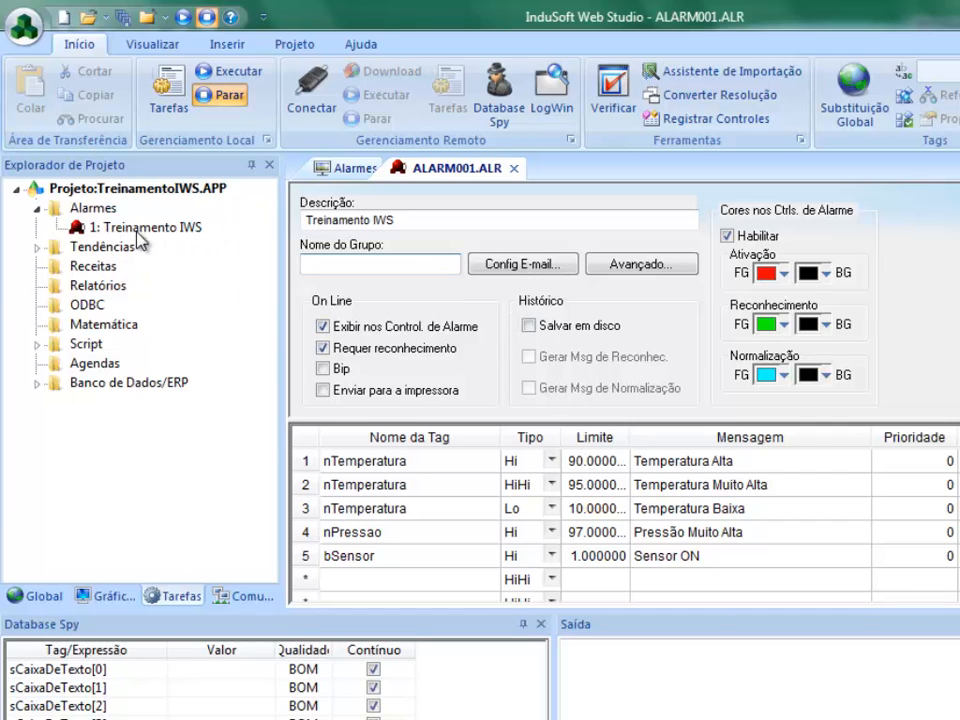
left_click_drag(361, 220, 302, 217)
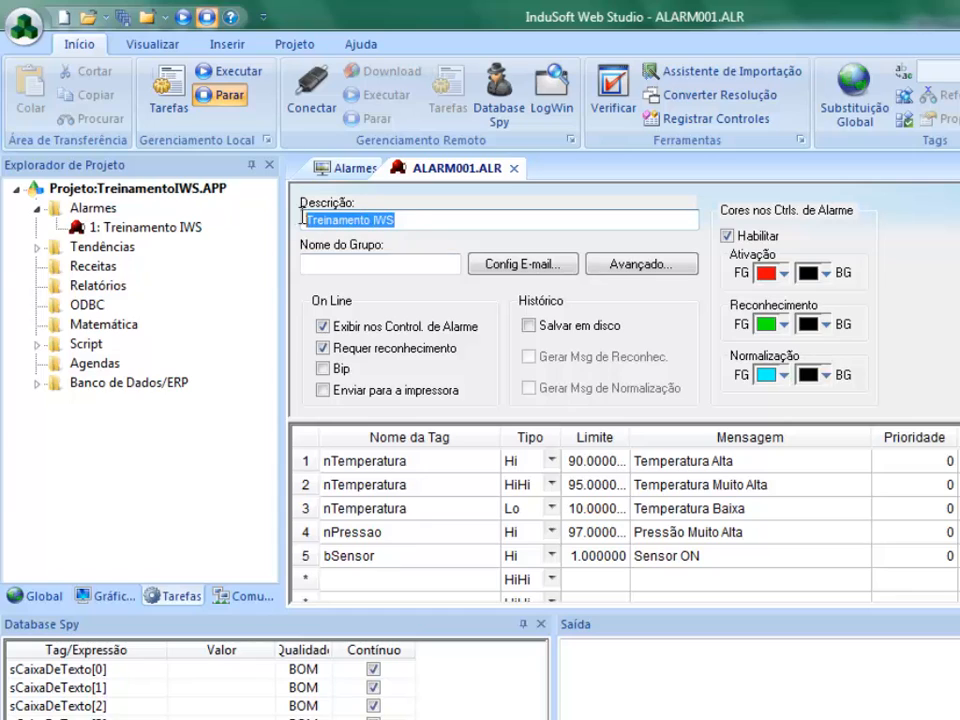
left_click(417, 222)
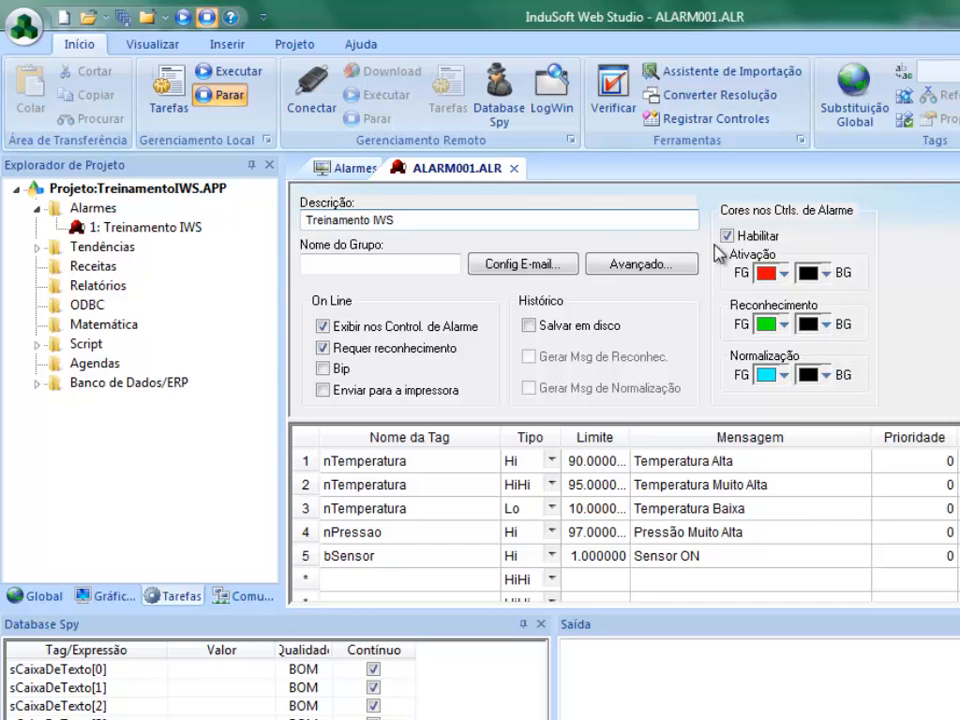
left_click(514, 170)
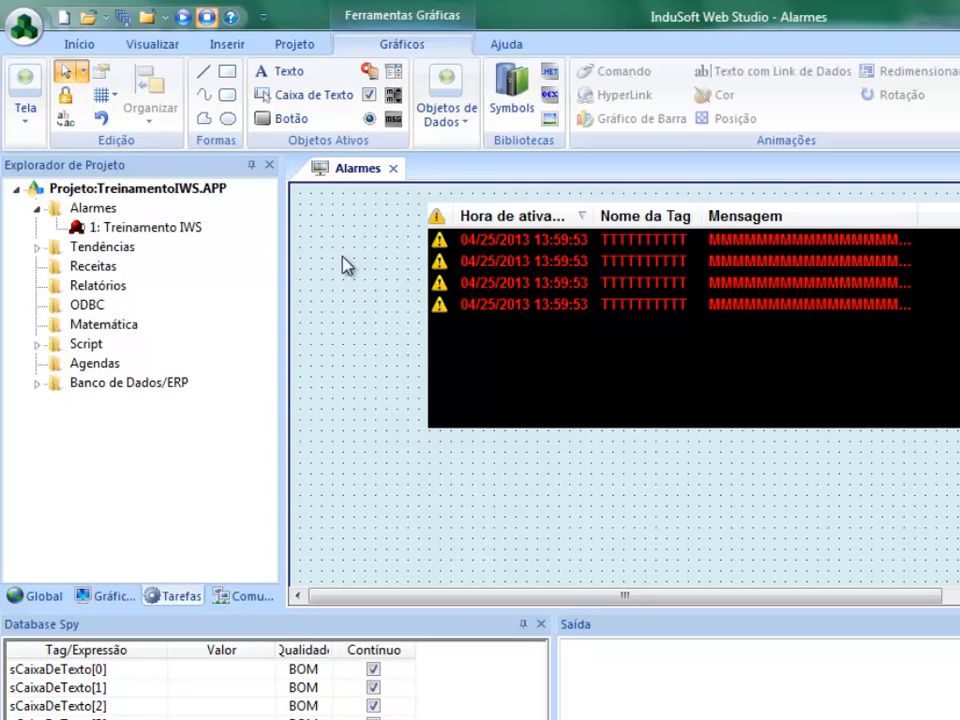
- Review the type options in the alarm control's object properties, keeping Alarme Online, and close the properties
double_click(583, 284)
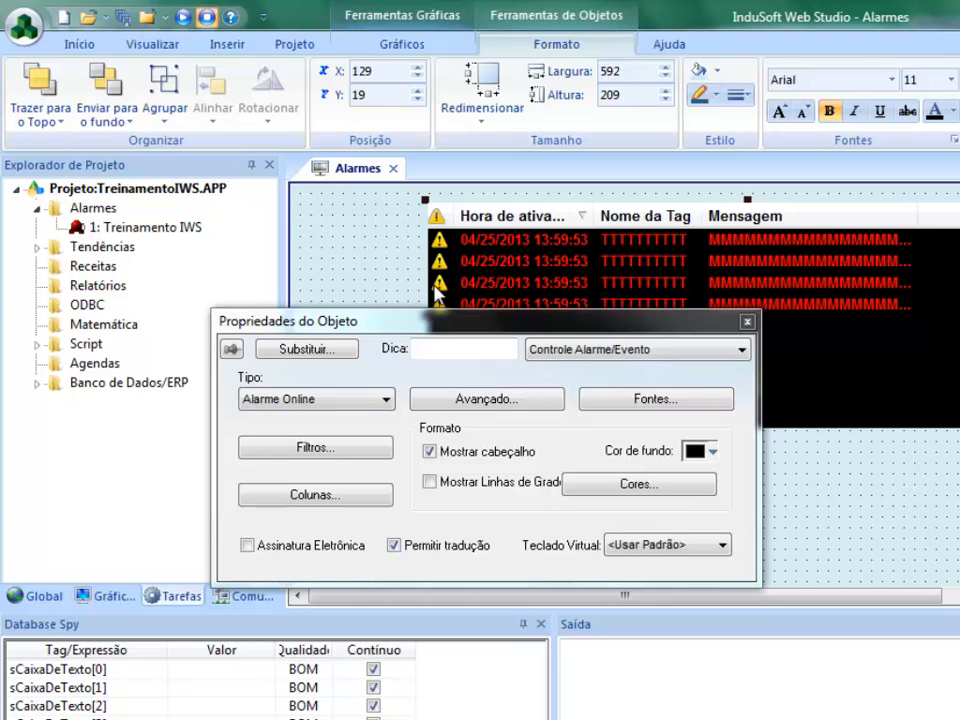
left_click(376, 402)
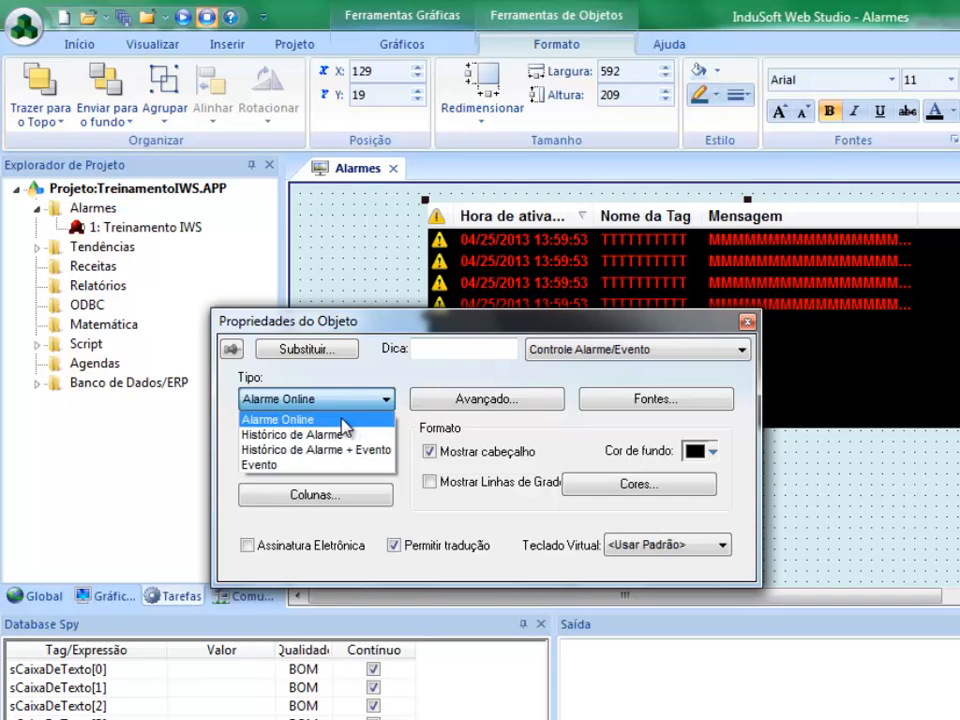
left_click(340, 420)
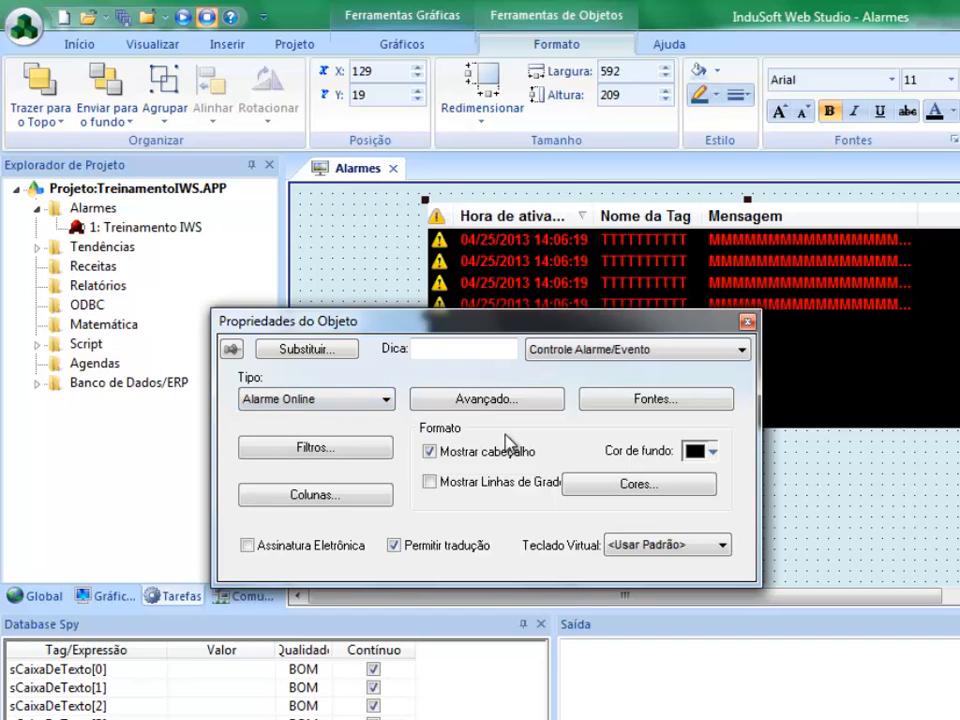
left_click(772, 494)
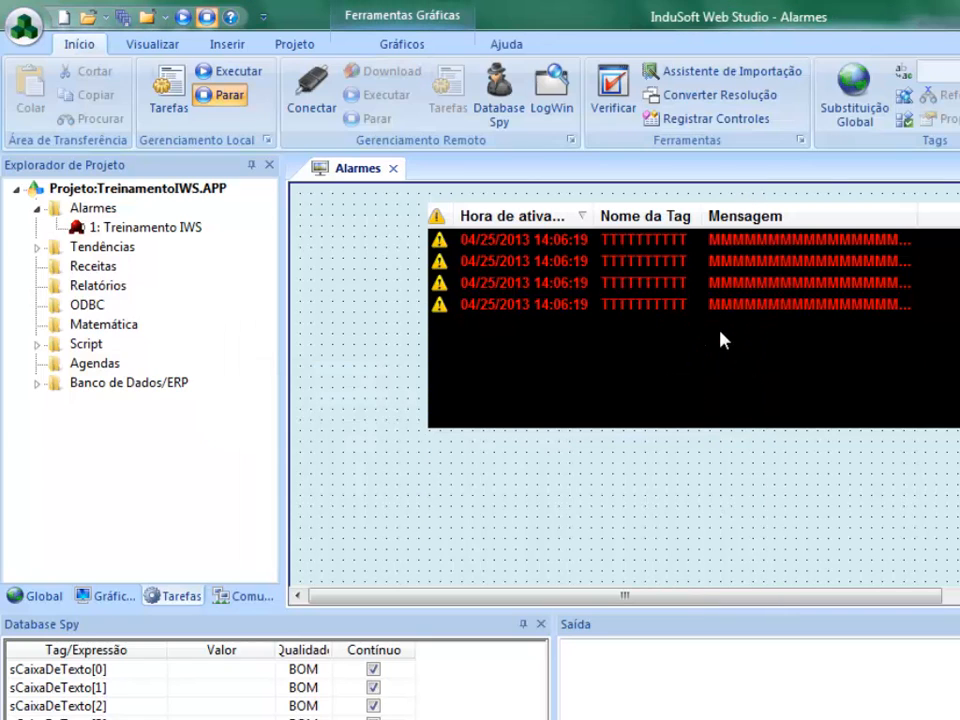
- Insert the slider01 symbol from the system Sliders library onto the Alarmes screen
left_click(716, 350)
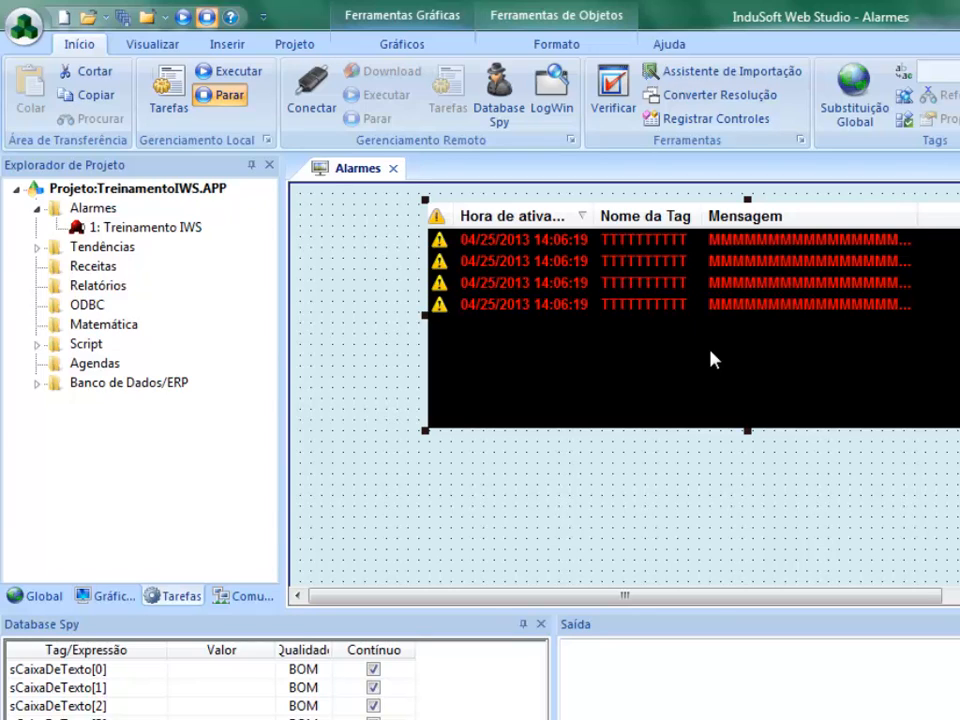
left_click(118, 597)
double_click(110, 521)
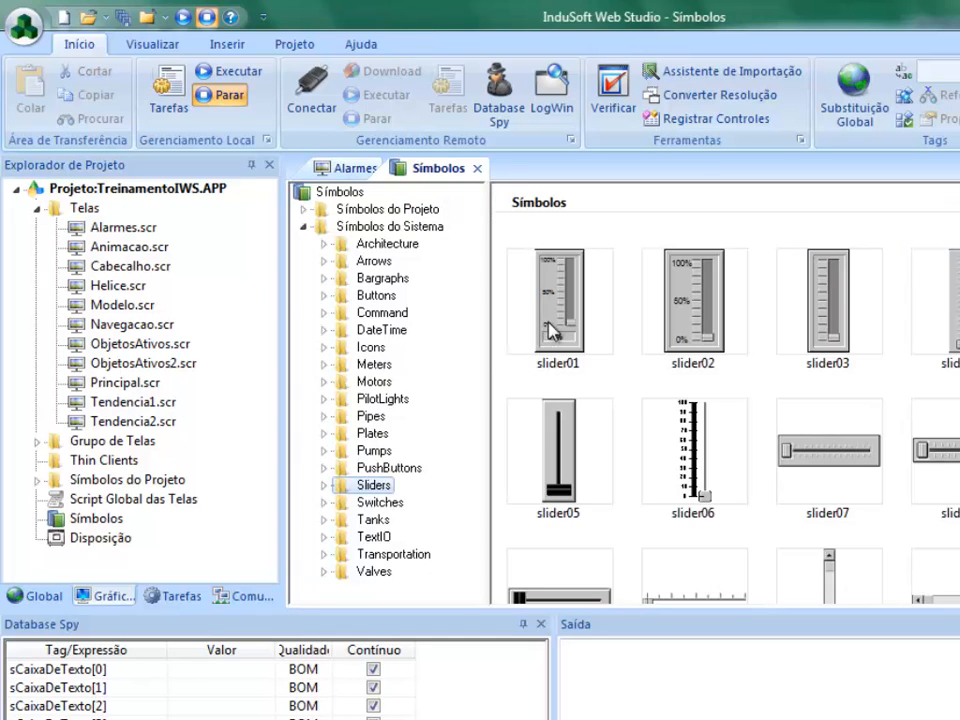
double_click(553, 328)
left_click(339, 291)
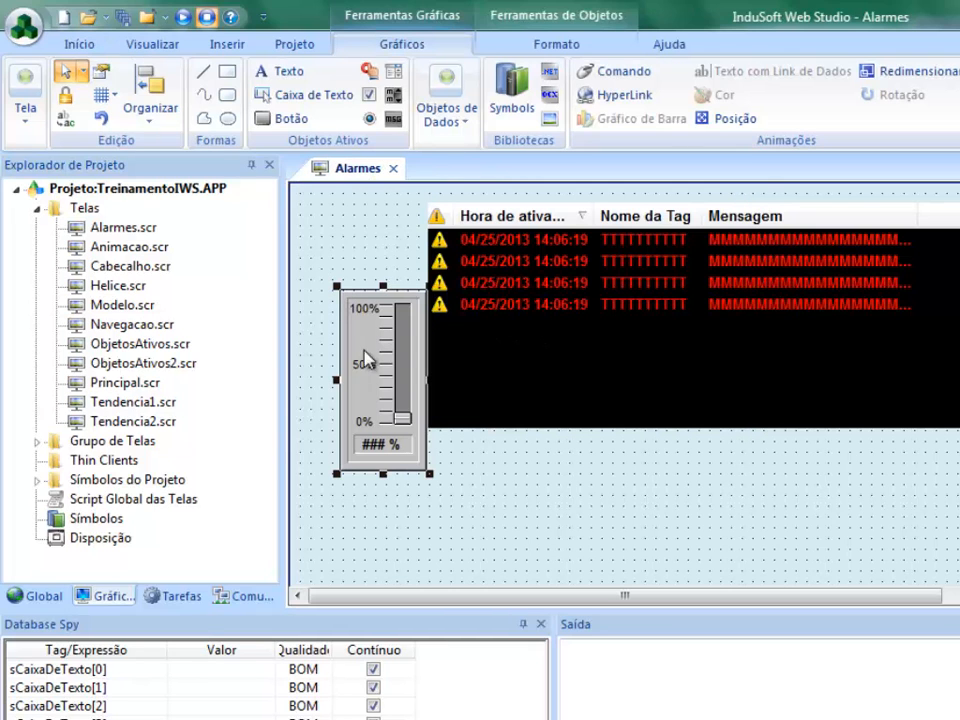
- Move the slider to about X 20, Y 40 beside the alarm control and shift the control slightly to the right
mouse_move(339, 325)
left_mouse_down()
mouse_move(331, 288)
mouse_move(328, 334)
mouse_move(332, 315)
left_mouse_up()
left_click(484, 313)
left_click_drag(484, 313, 494, 316)
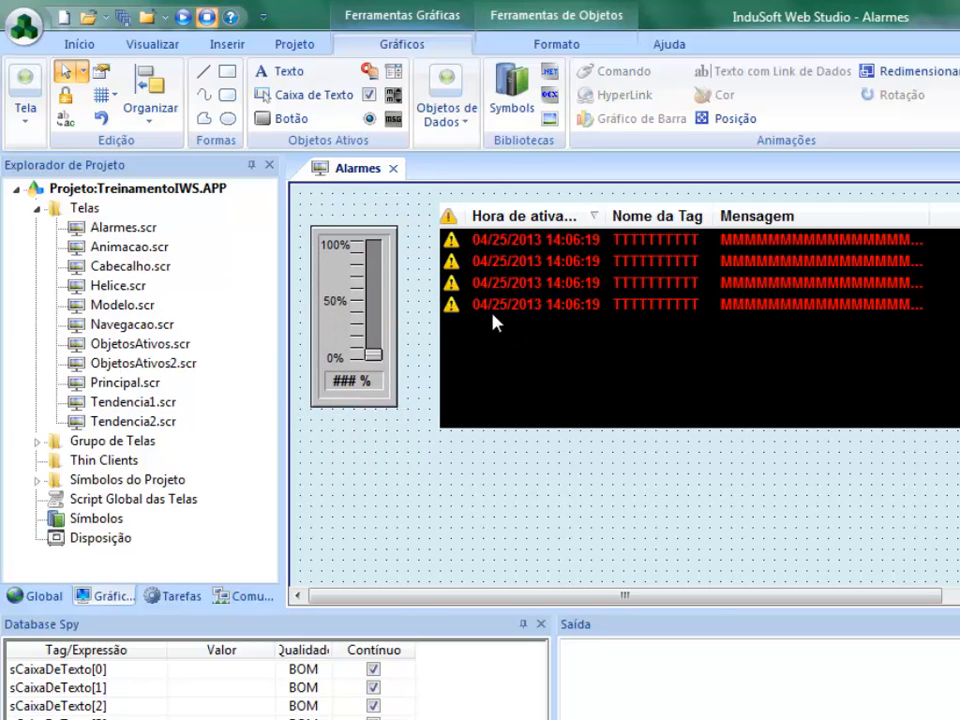
- Link the slider's TagName property to the existing nTemperatura tag
left_click(350, 325)
double_click(352, 330)
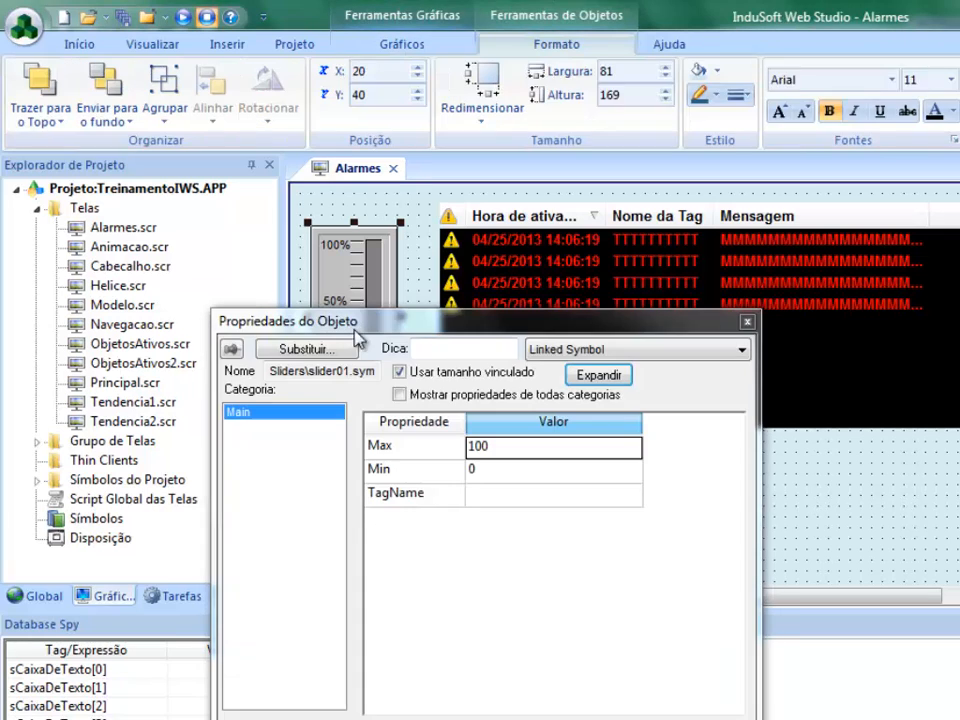
double_click(488, 506)
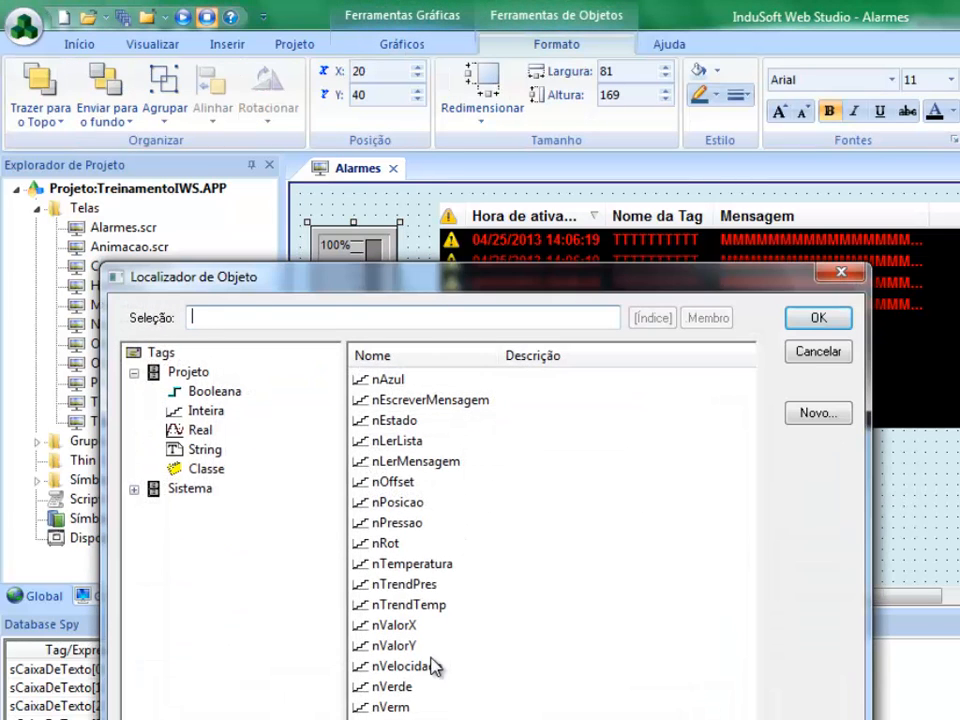
left_click(488, 565)
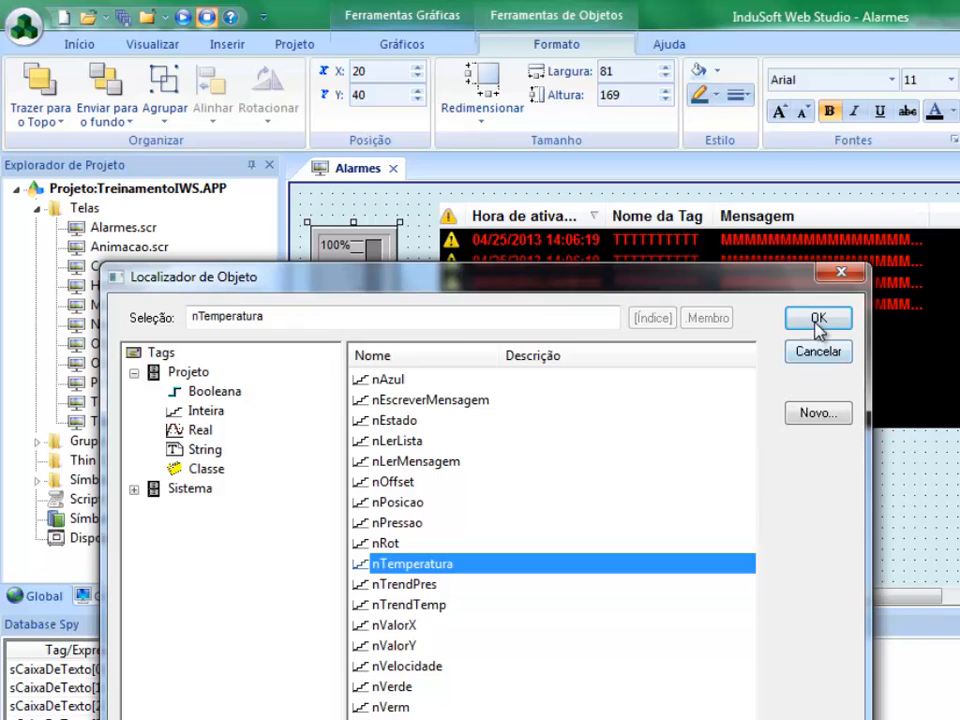
left_click(818, 317)
left_click(816, 521)
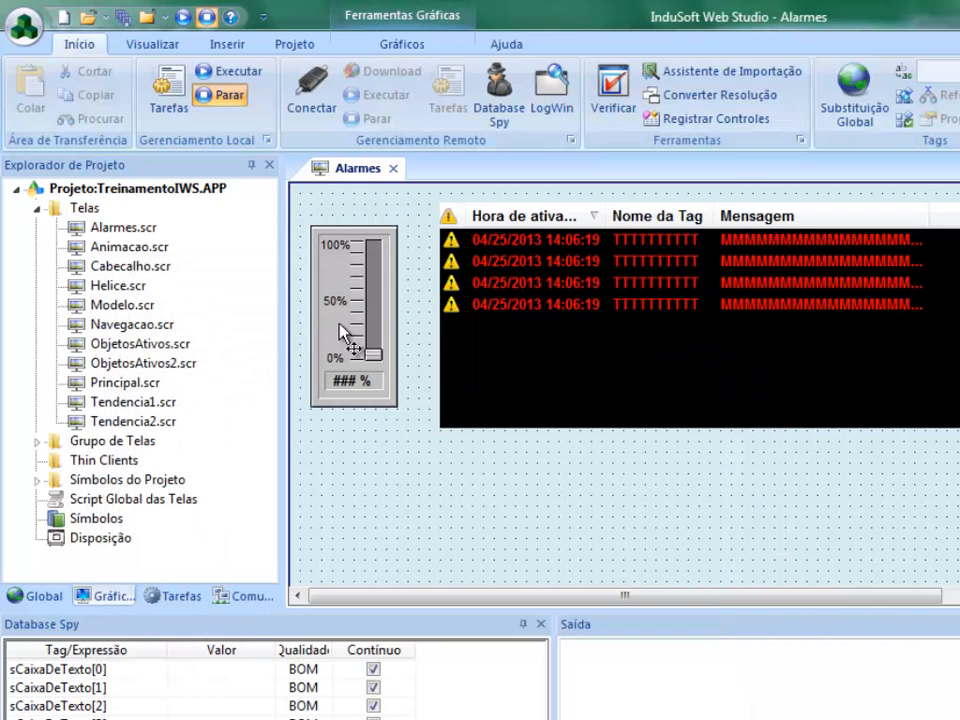
- Duplicate the temperature slider below the original at X 20, Y 230 and link the copy's TagName to nPressao
left_click_drag(358, 373, 353, 482)
double_click(353, 482)
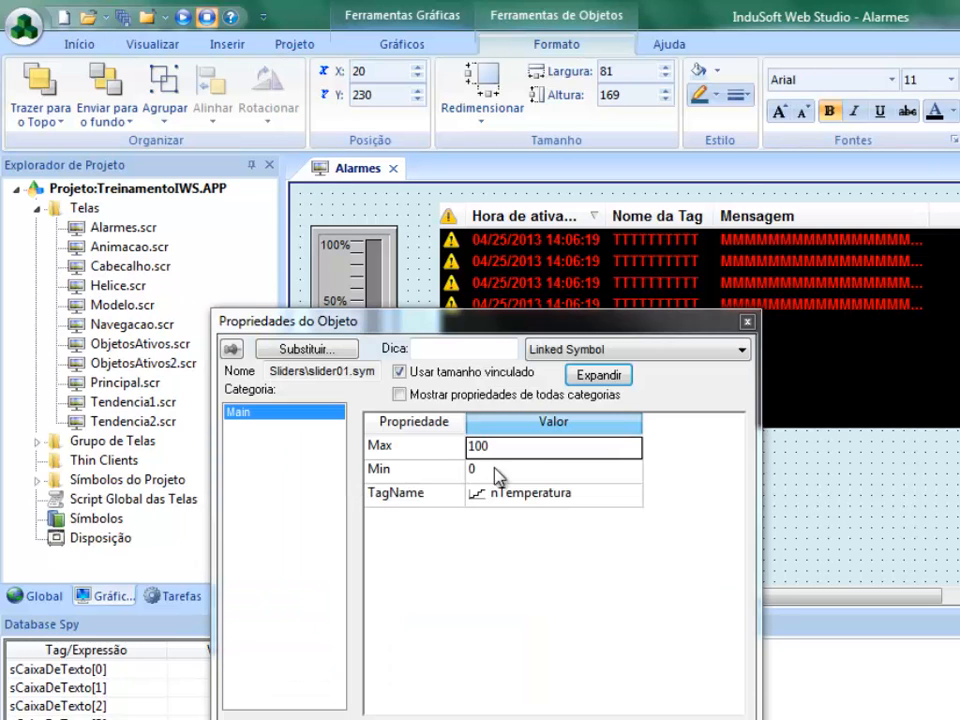
double_click(553, 497)
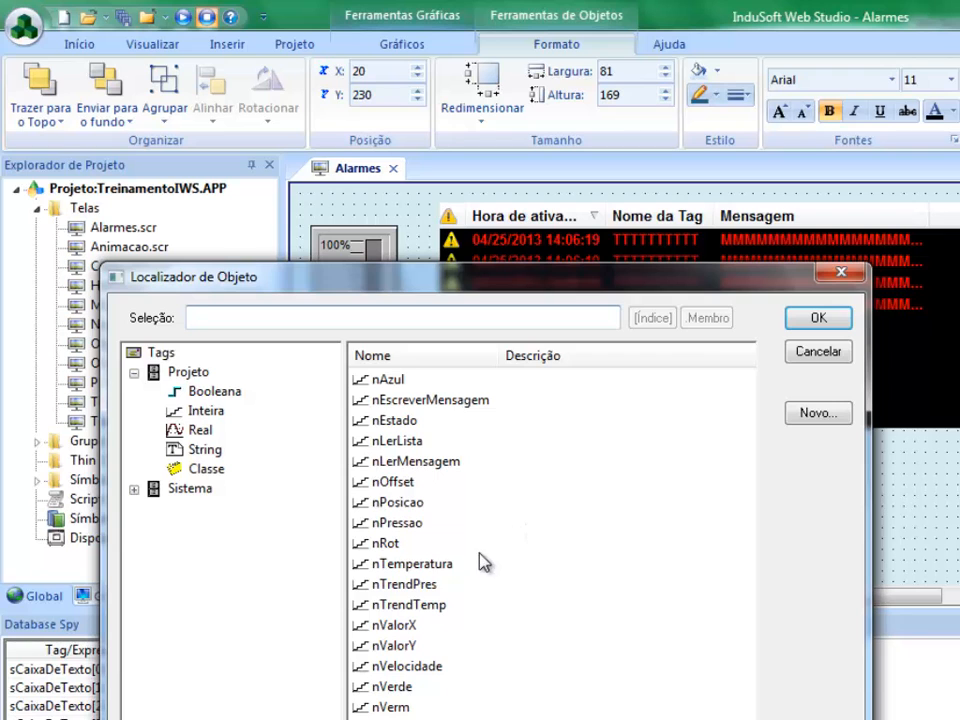
left_click(428, 524)
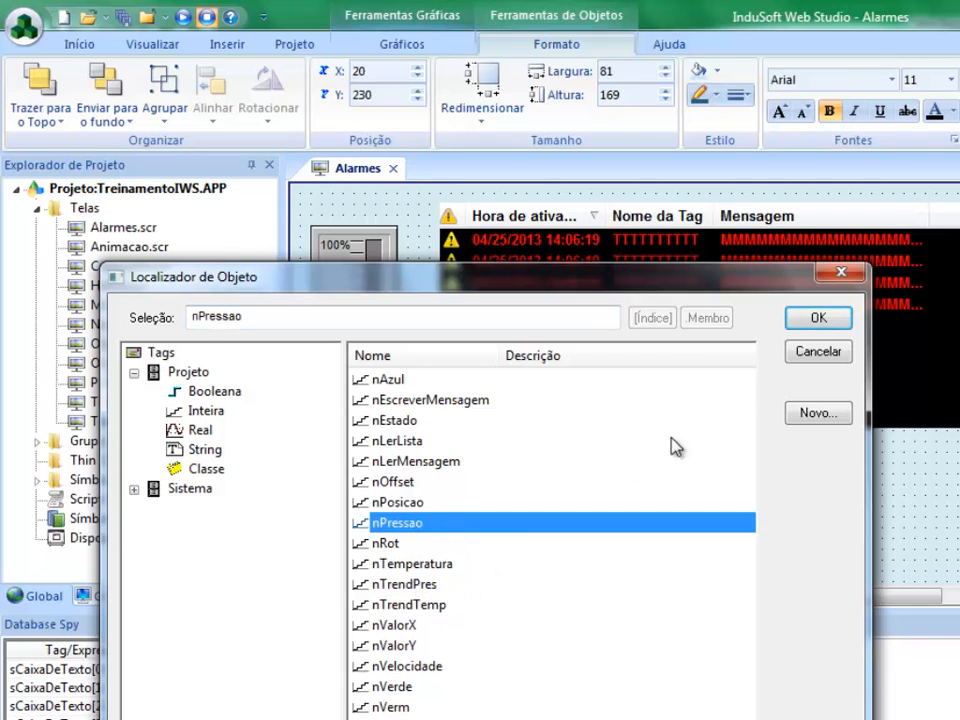
left_click(805, 326)
left_click(606, 508)
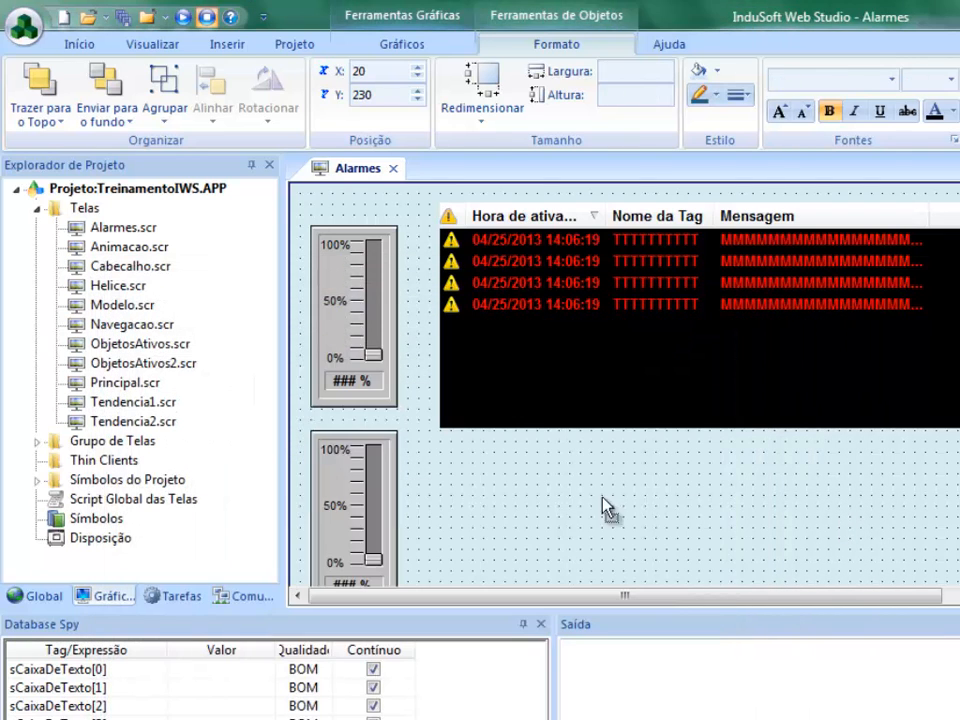
- Add an 81 by 61 button below the second slider at about X 20, Y 420, with the two-line caption Sensor and {bSensor}
scroll(514, 489, "down", 5)
scroll(514, 487, "down", 1)
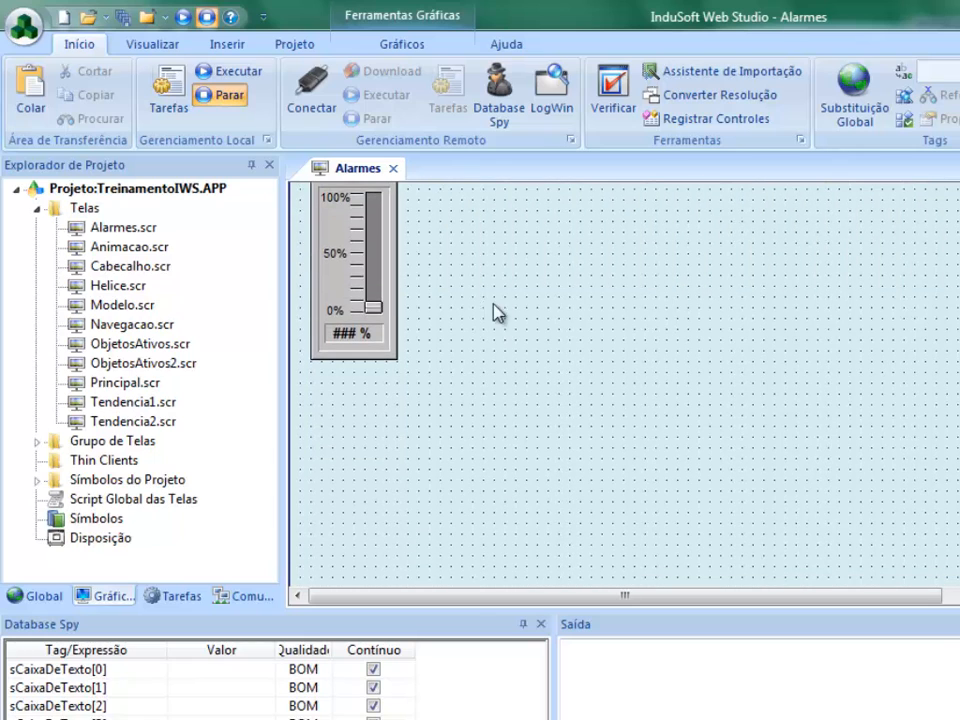
left_click(403, 45)
left_click(292, 118)
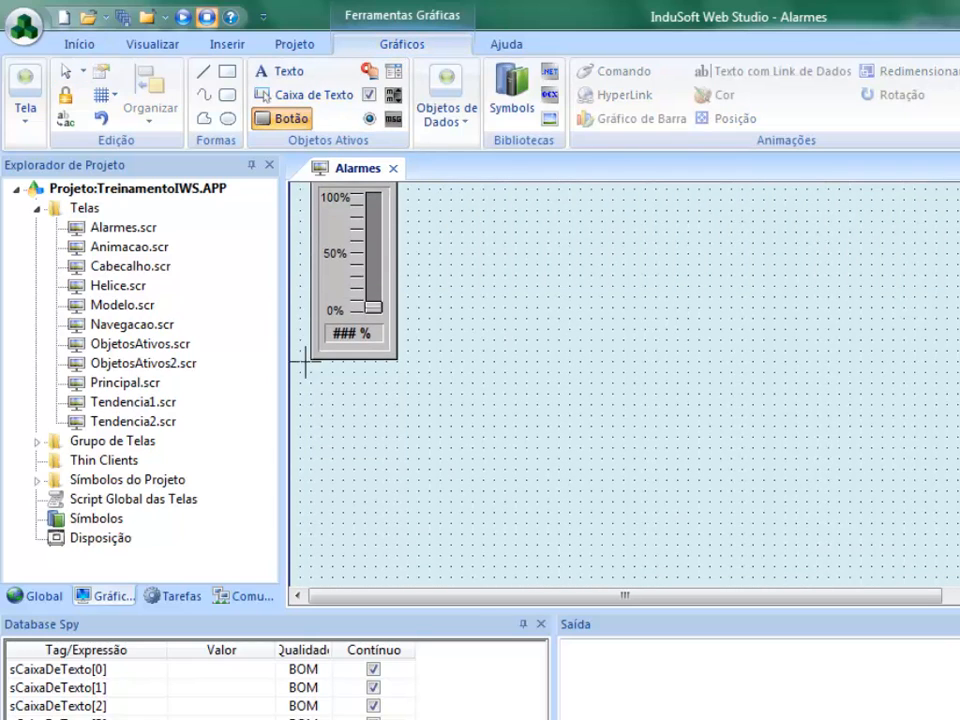
left_click_drag(312, 381, 400, 442)
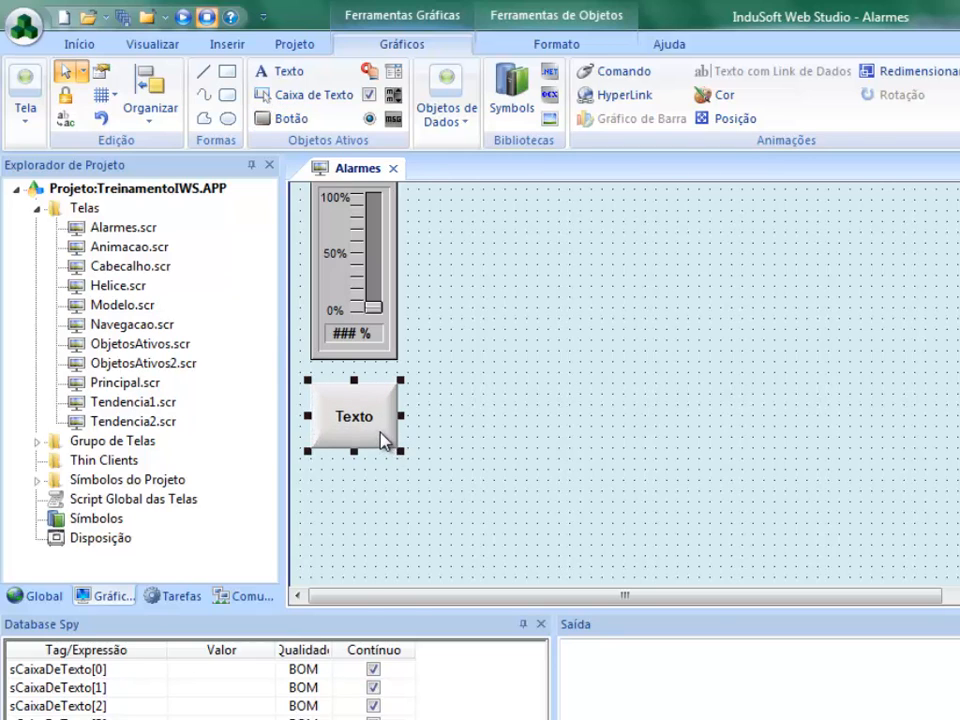
double_click(385, 439)
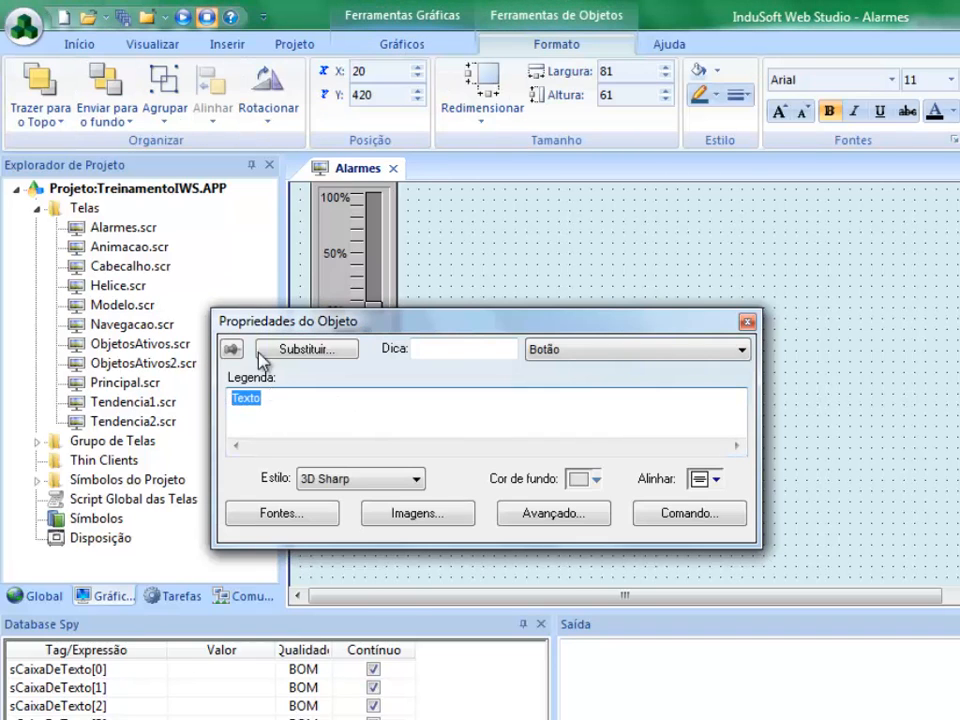
type("Sensor")
key("Return")
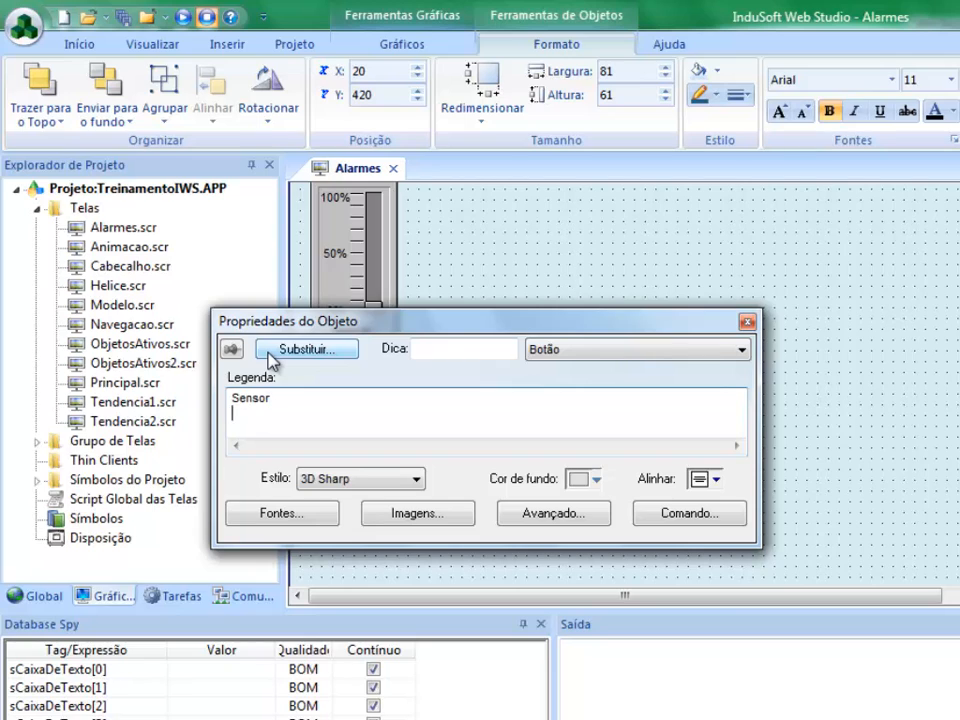
type("(")
type("n")
key("BackSpace")
type("bSensor}")
- Give the Sensor button a Tag Toggle command on press for the Boolean tag bSensor and close its properties
left_click(664, 518)
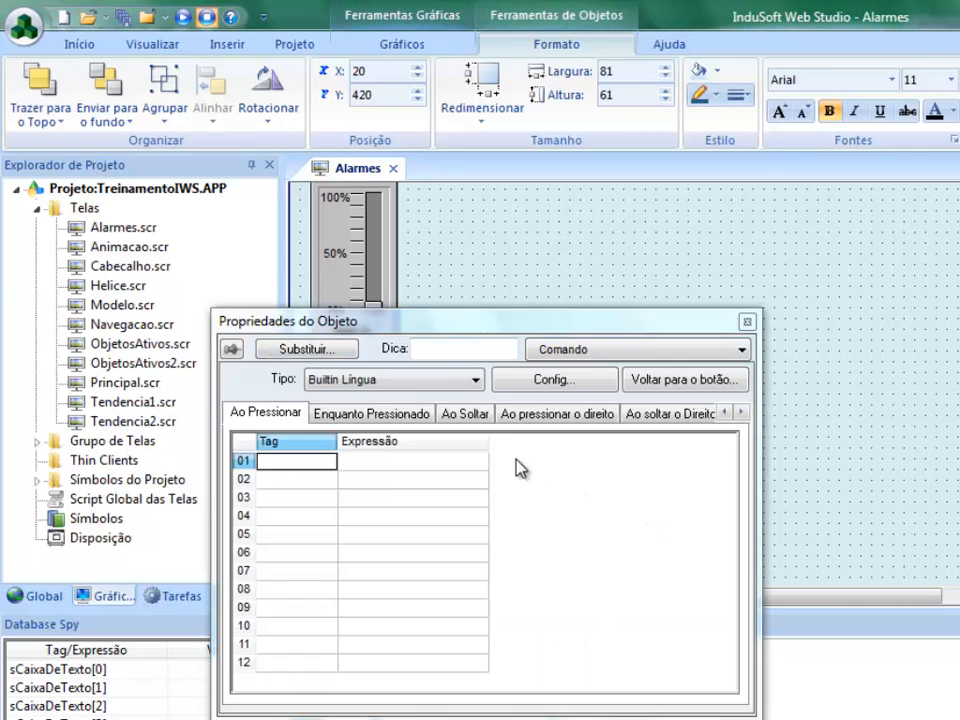
left_click(476, 380)
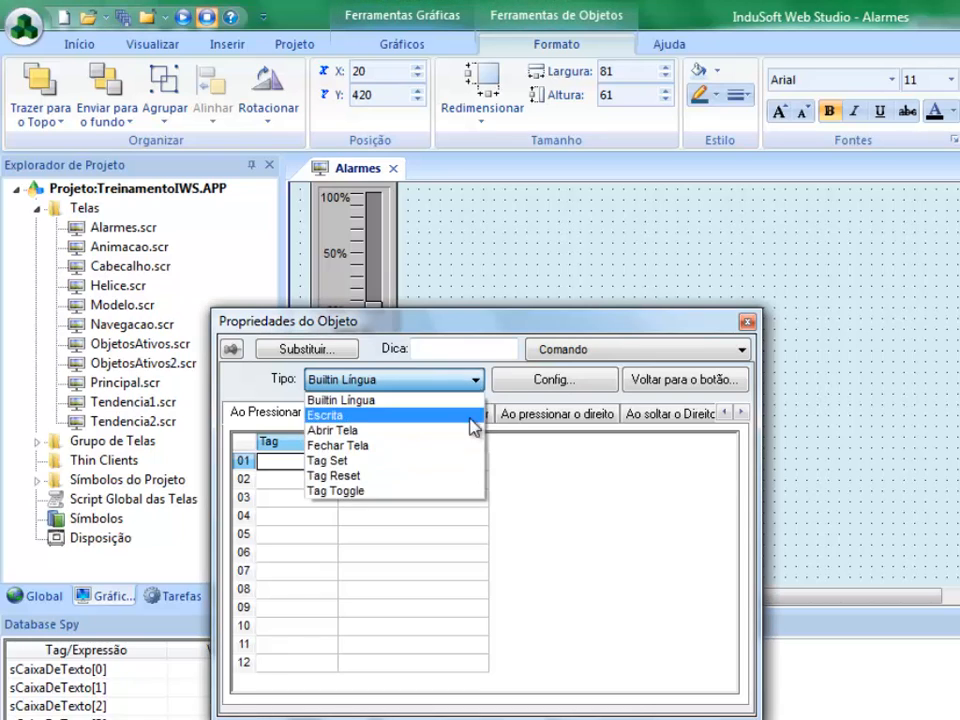
left_click(432, 490)
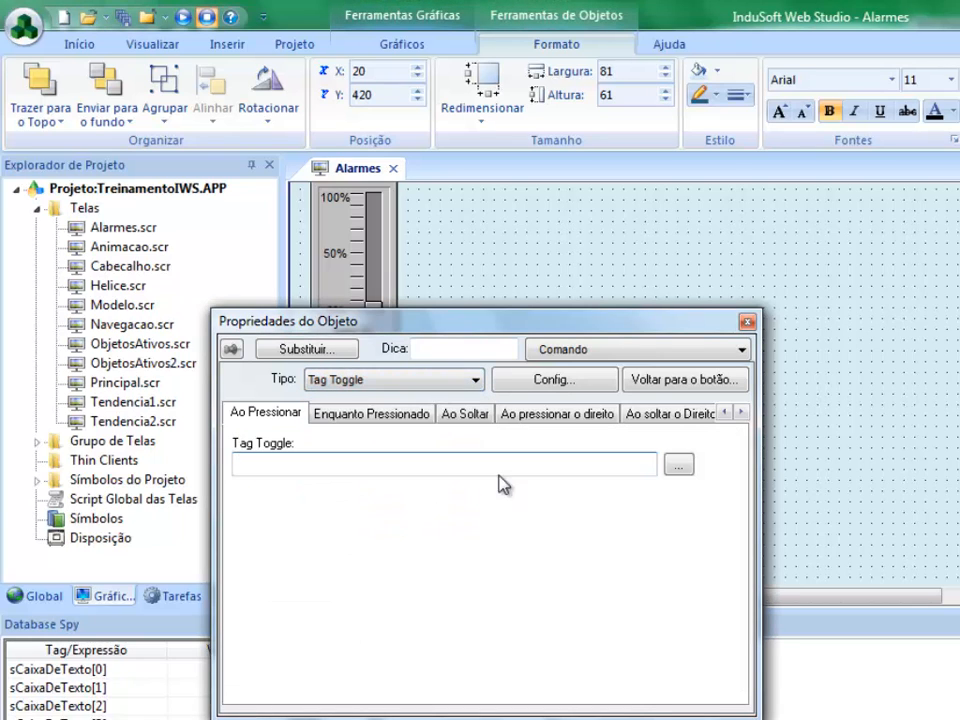
left_click(676, 466)
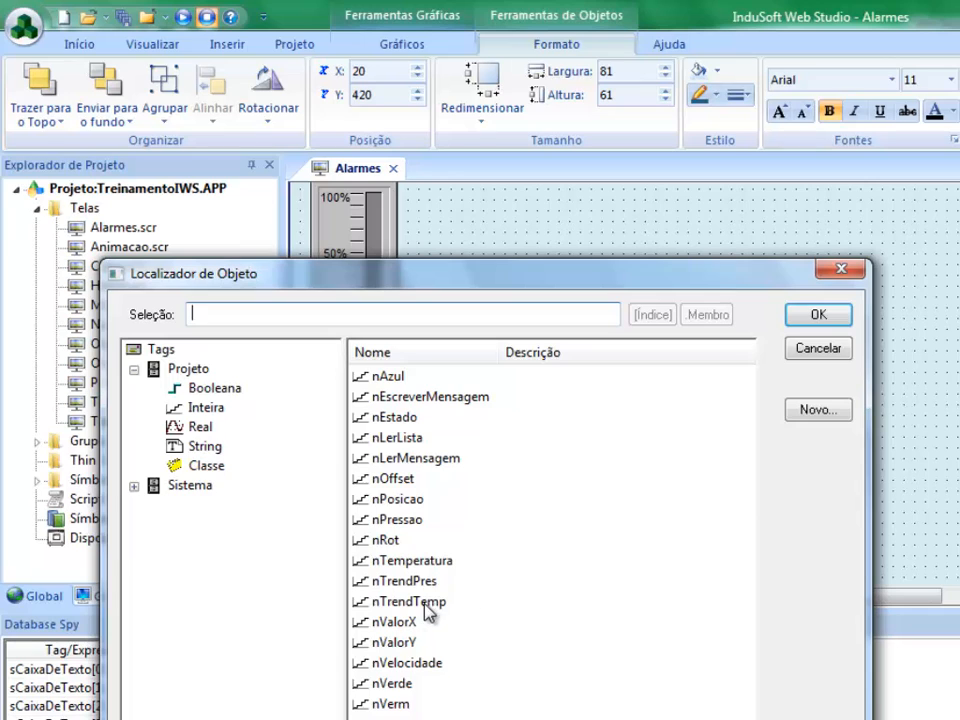
left_click(203, 392)
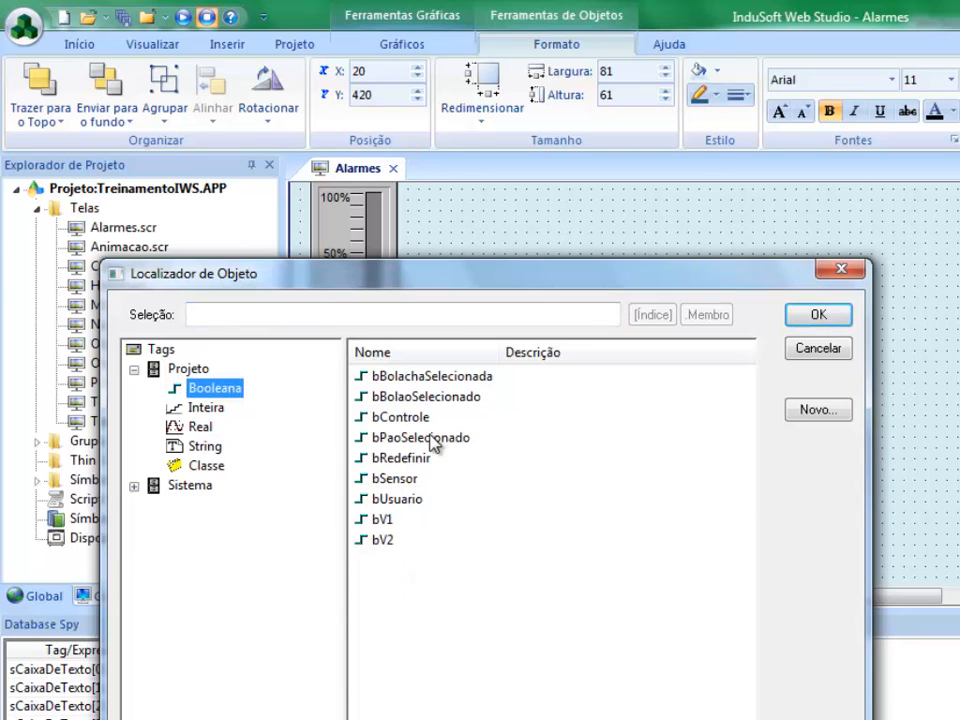
left_click(418, 479)
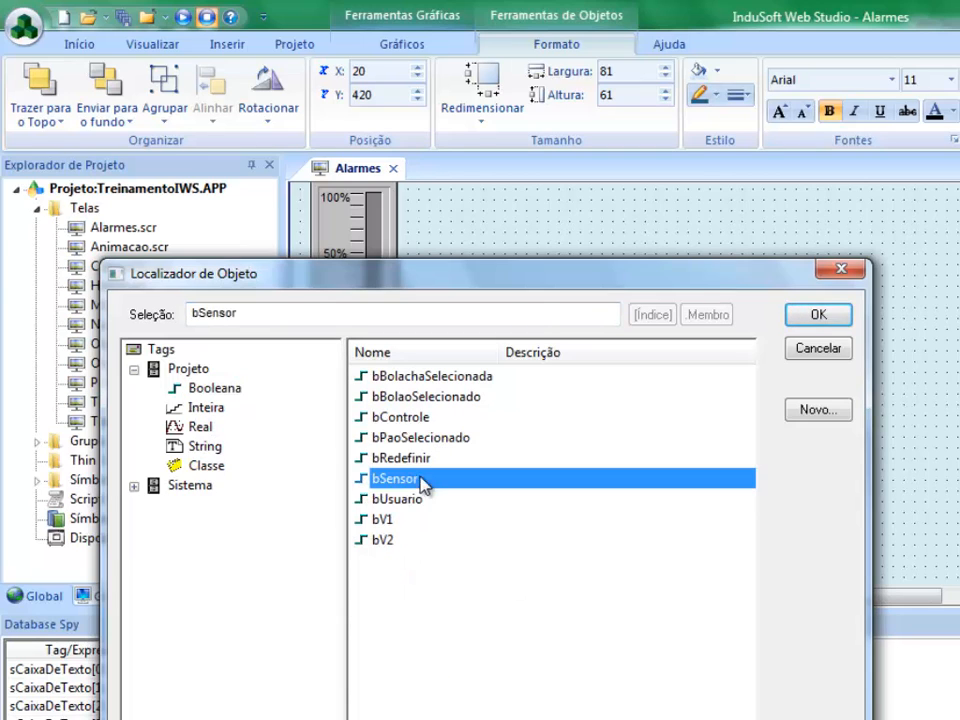
left_click(818, 316)
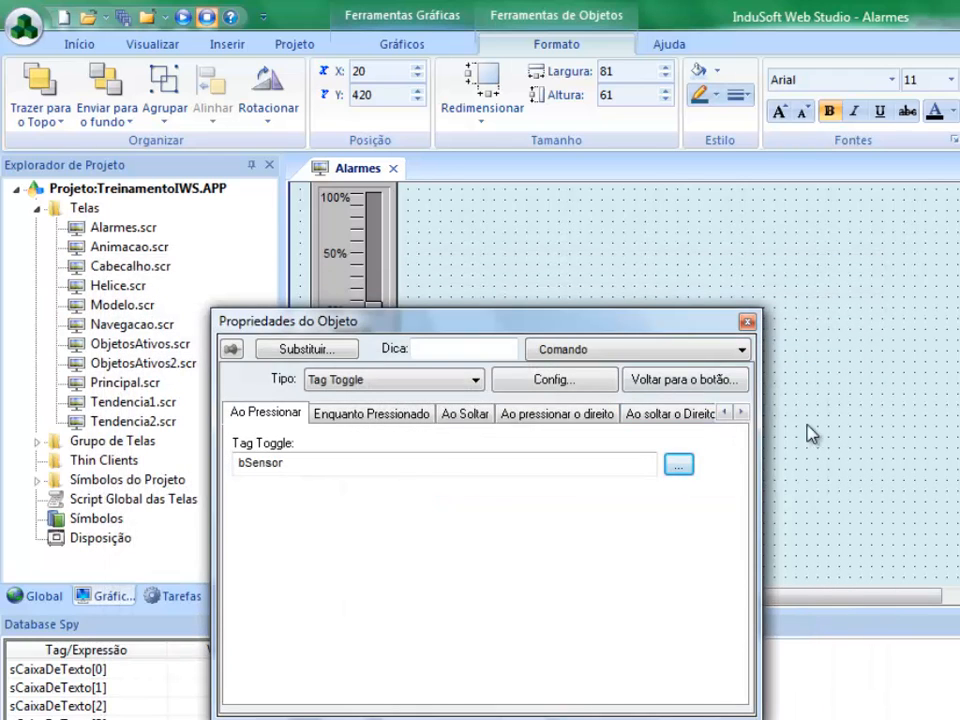
left_click(746, 435)
- Close the Alarmes screen editor and run the project, showing the Alarmes screen with a wider Nome da Tag column
left_click(393, 168)
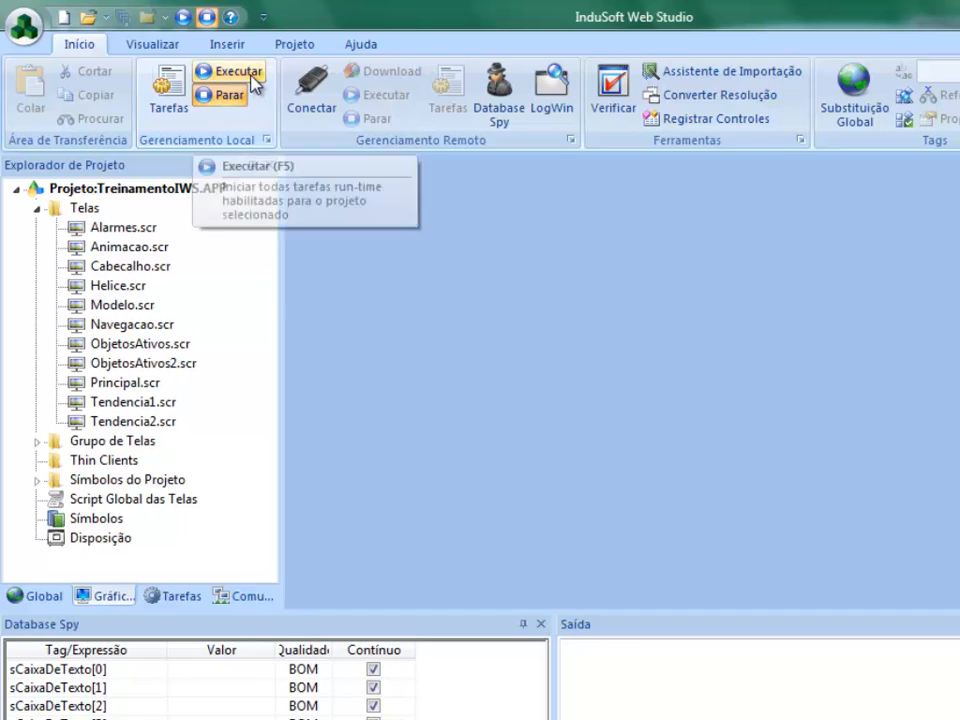
left_click(240, 74)
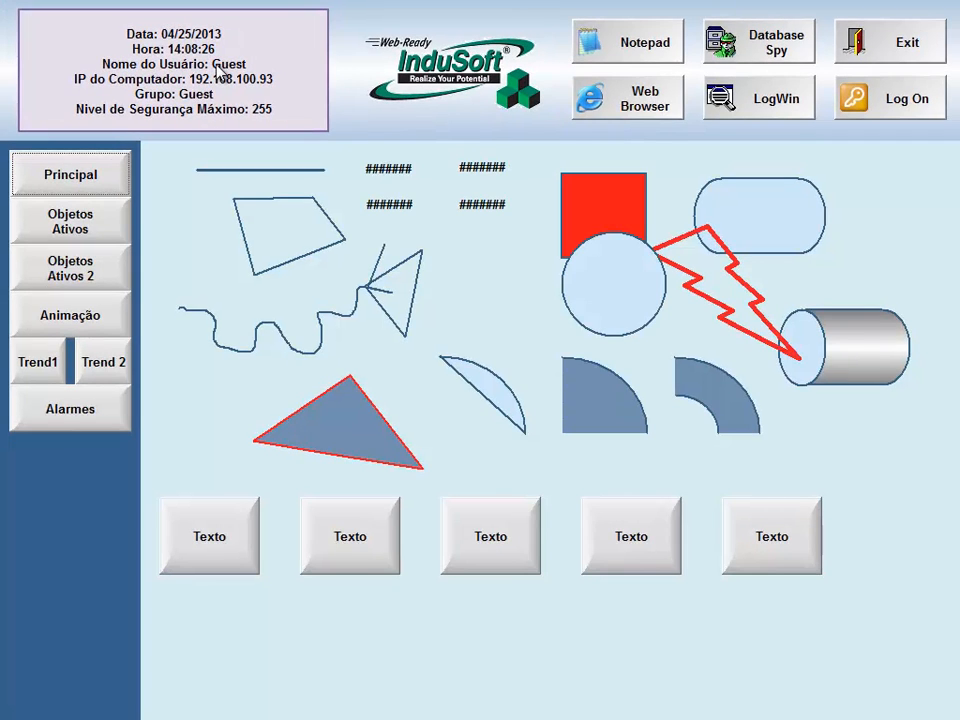
left_click(75, 407)
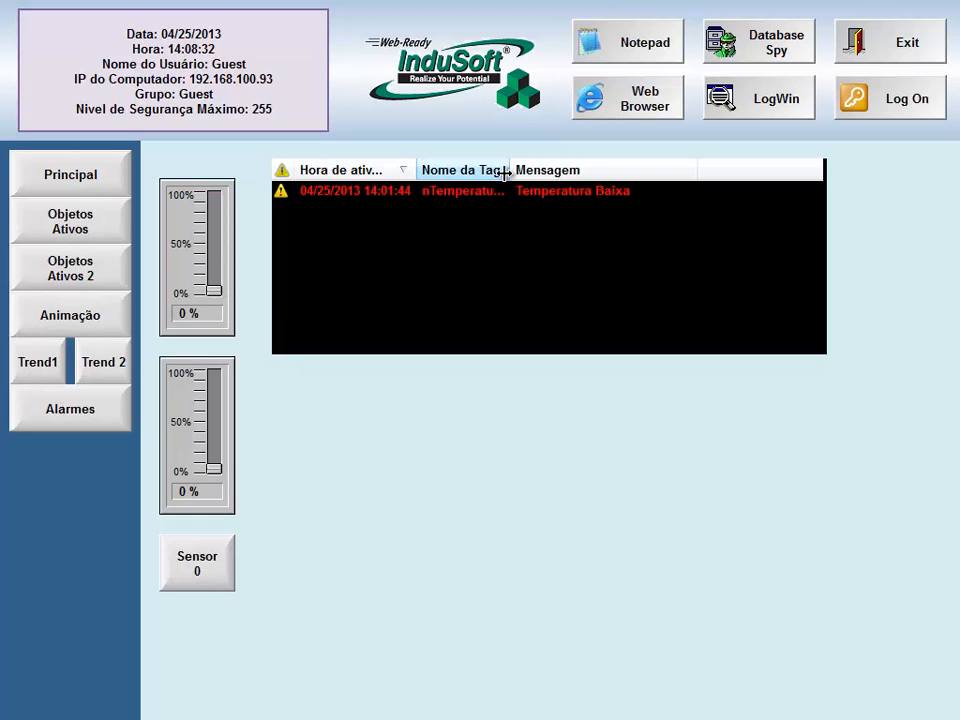
left_click_drag(508, 172, 542, 170)
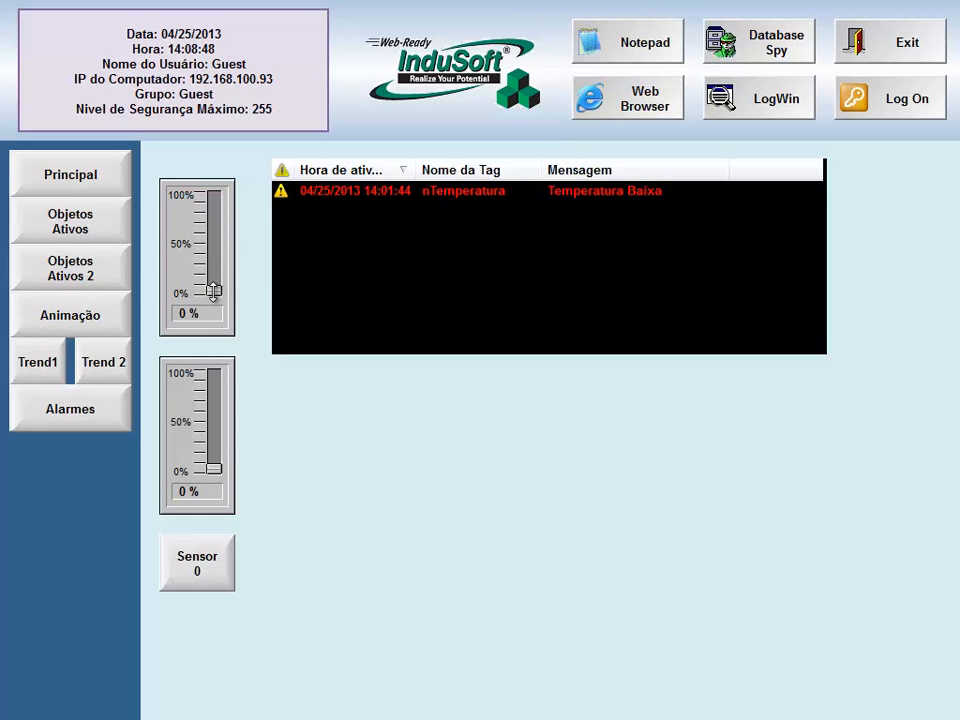
- Set the temperature slider to about 40, 91 and 65% in turn, acknowledging Temperatura Baixa at 40% and Temperatura Alta at 65%
left_click_drag(214, 291, 216, 253)
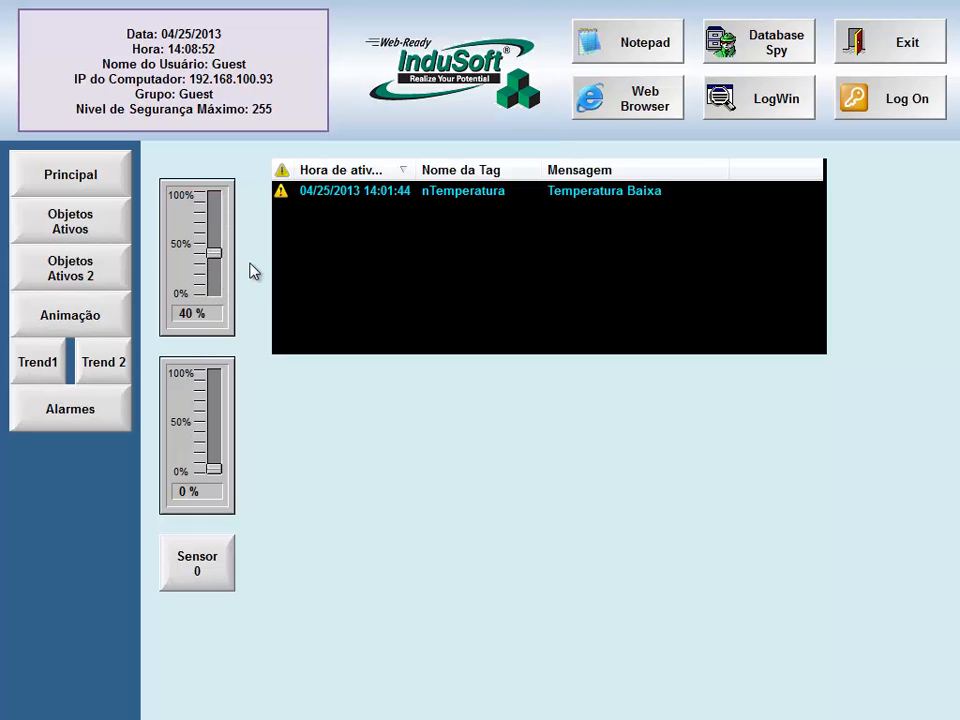
double_click(341, 194)
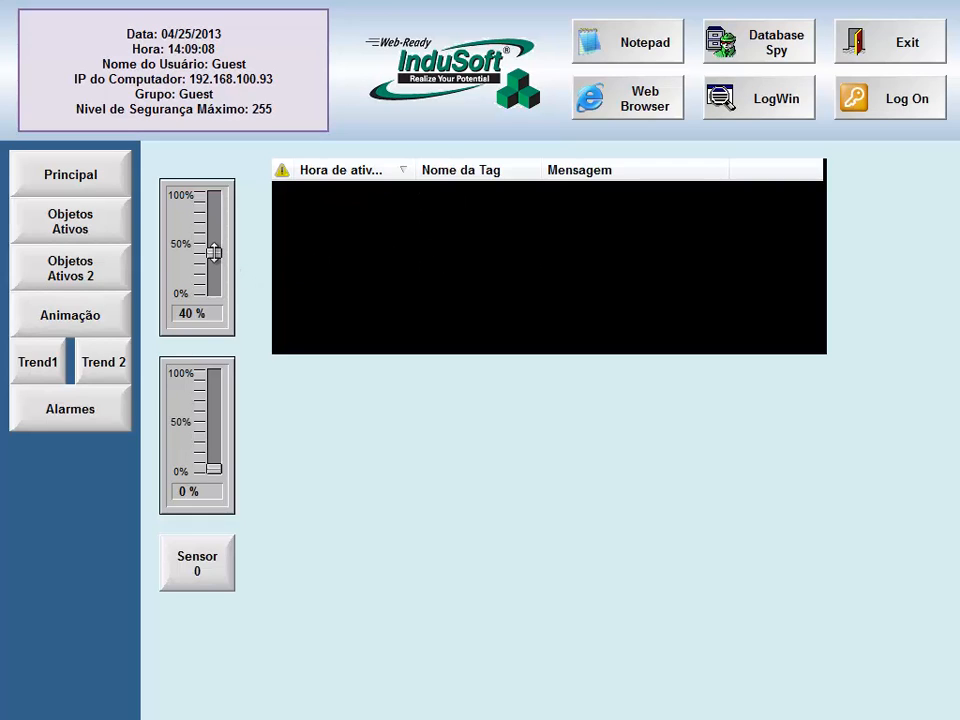
left_click_drag(214, 252, 215, 204)
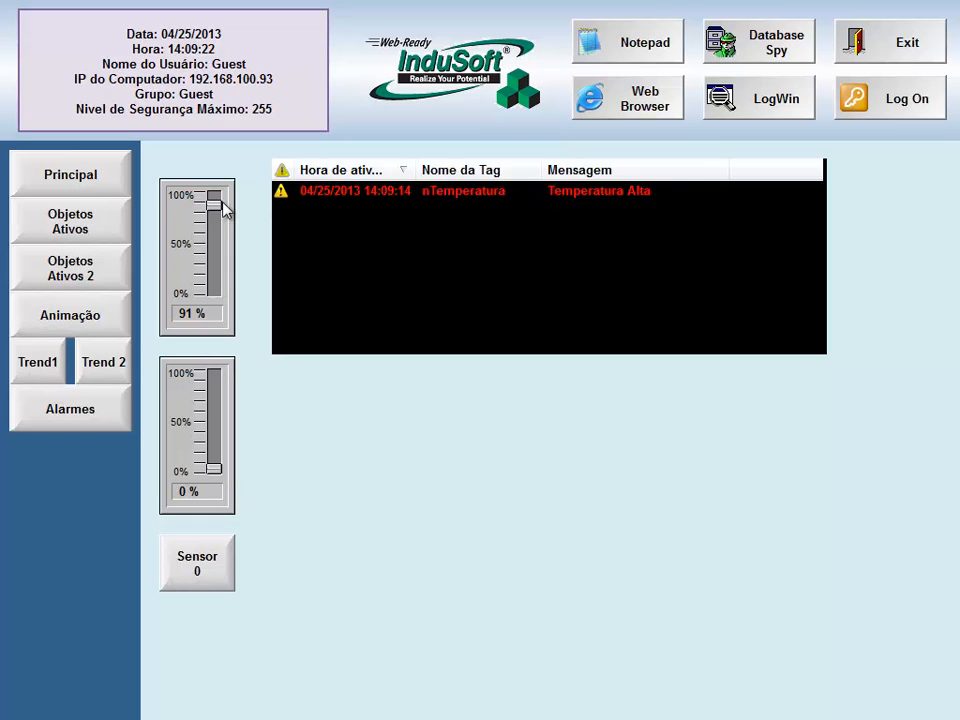
left_click_drag(215, 206, 214, 229)
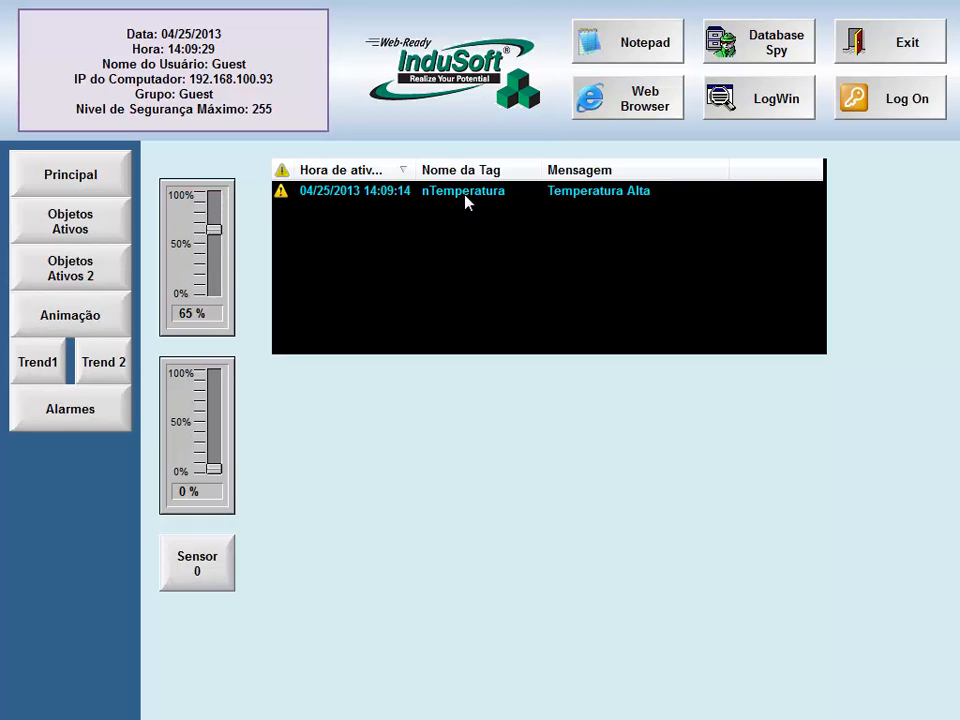
left_click(368, 198)
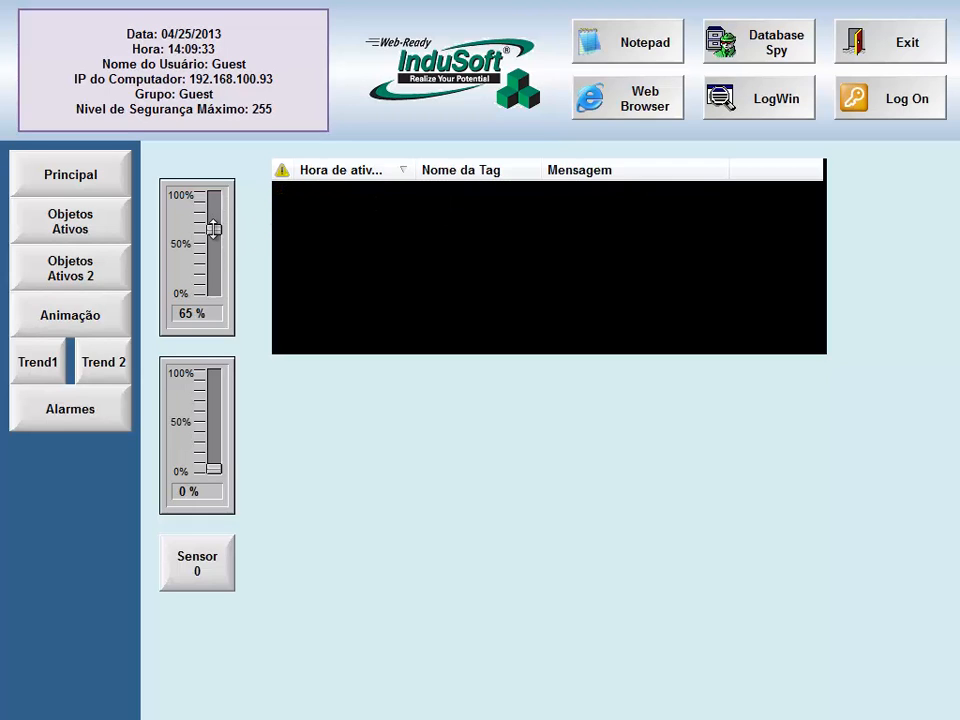
- Raise the temperature to 100% and acknowledge Temperatura Muito Alta, and lower it to about 68% and acknowledge Temperatura Alta
left_click_drag(213, 230, 217, 196)
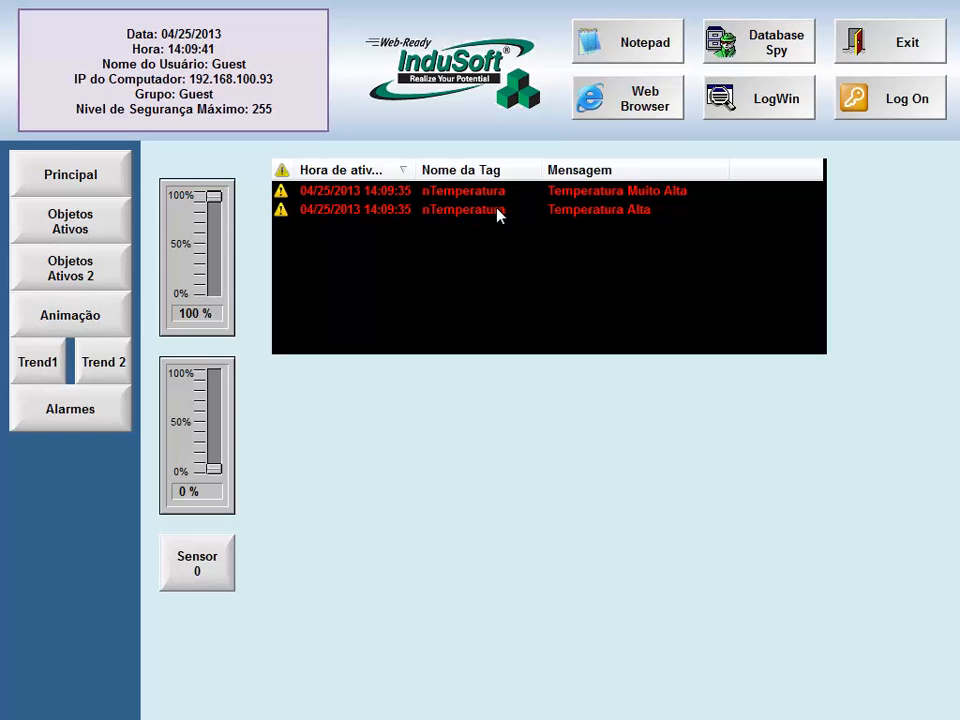
left_click(380, 193)
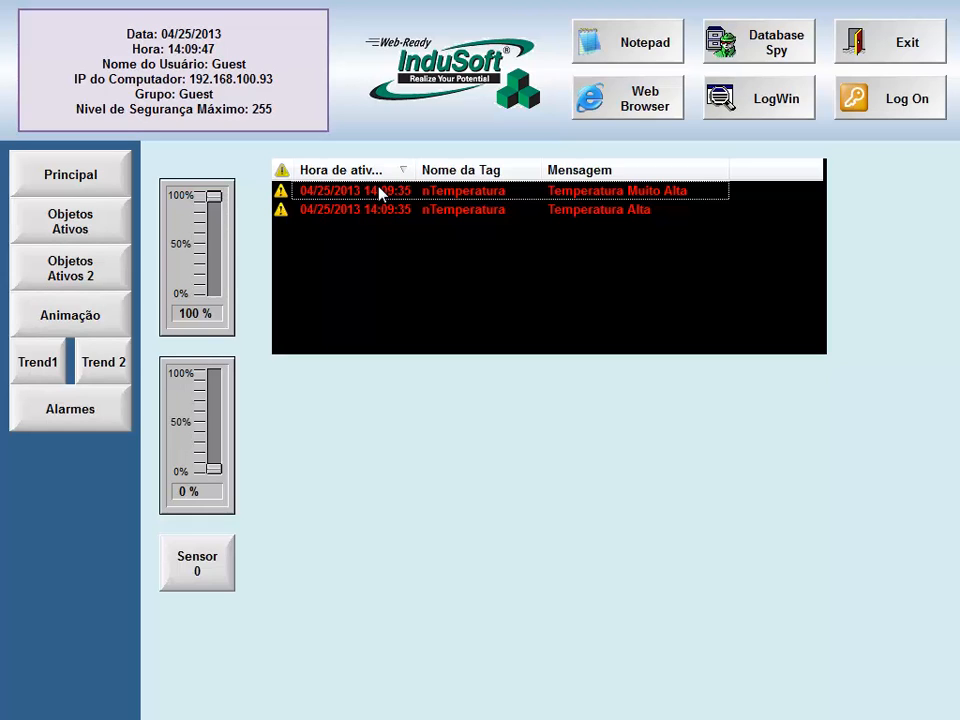
double_click(517, 198)
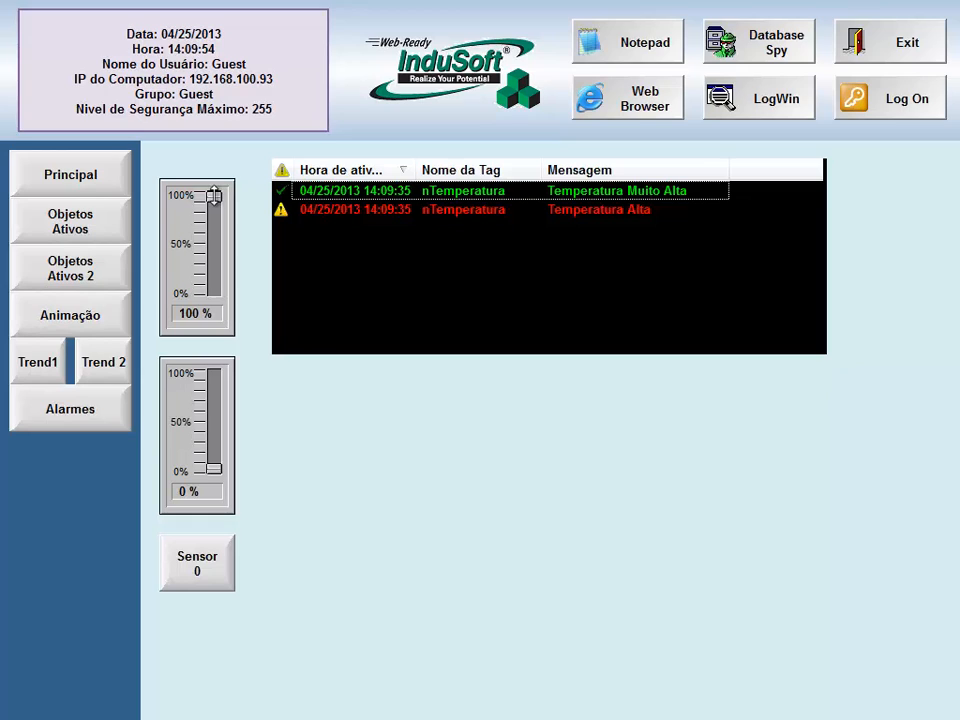
left_click_drag(214, 197, 214, 226)
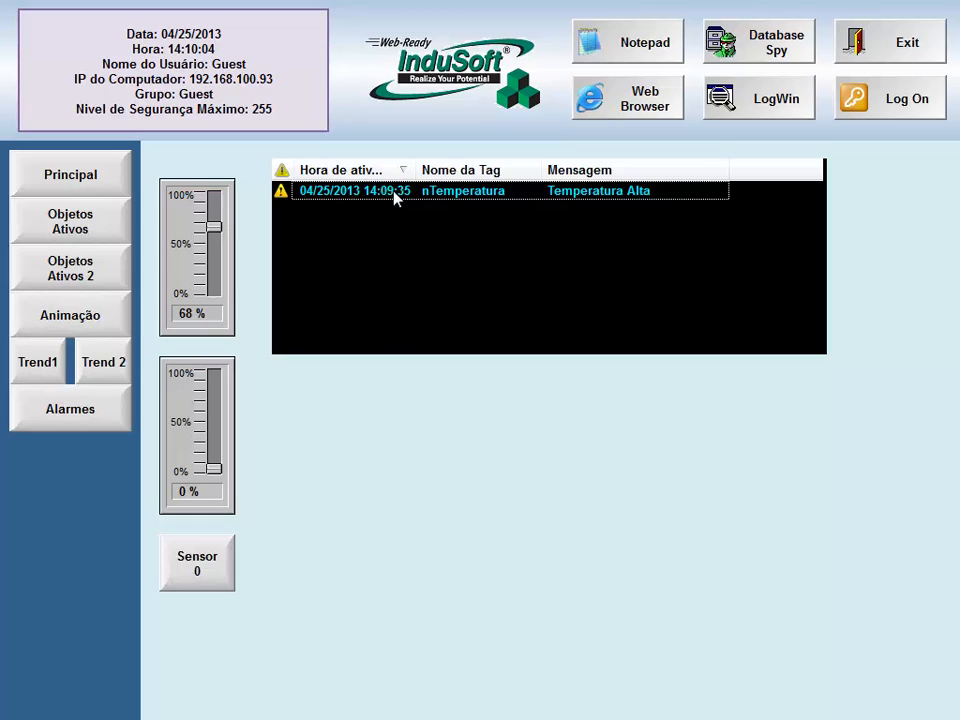
double_click(420, 189)
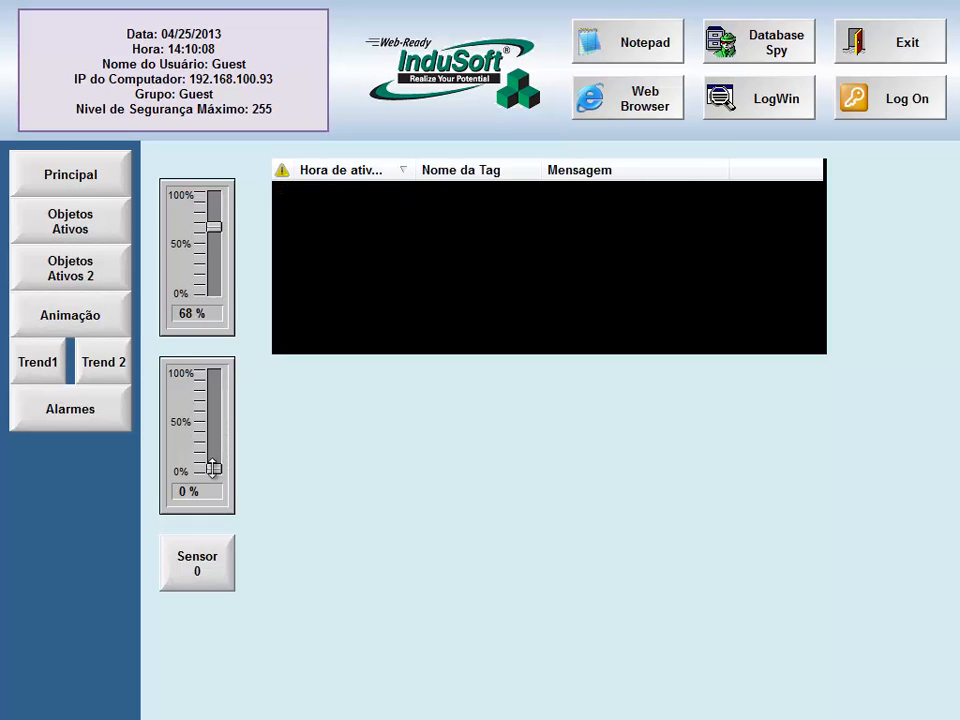
- Raise the pressure slider to 100%, acknowledge the Pressão Muito Alta alarm and lower the slider to about 56%
left_click_drag(214, 466, 217, 370)
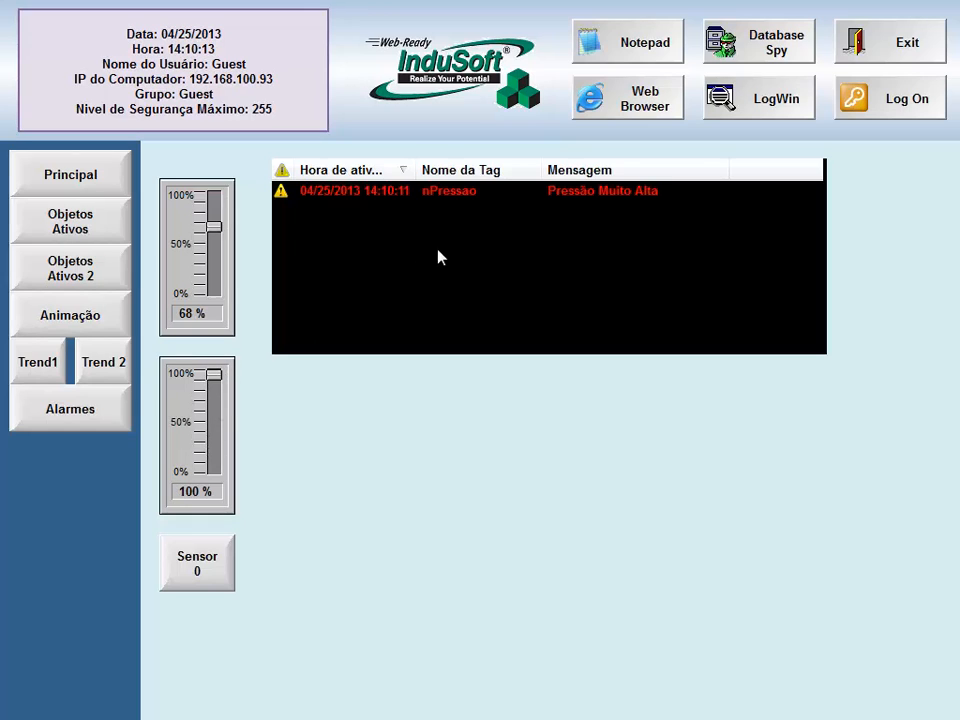
double_click(426, 193)
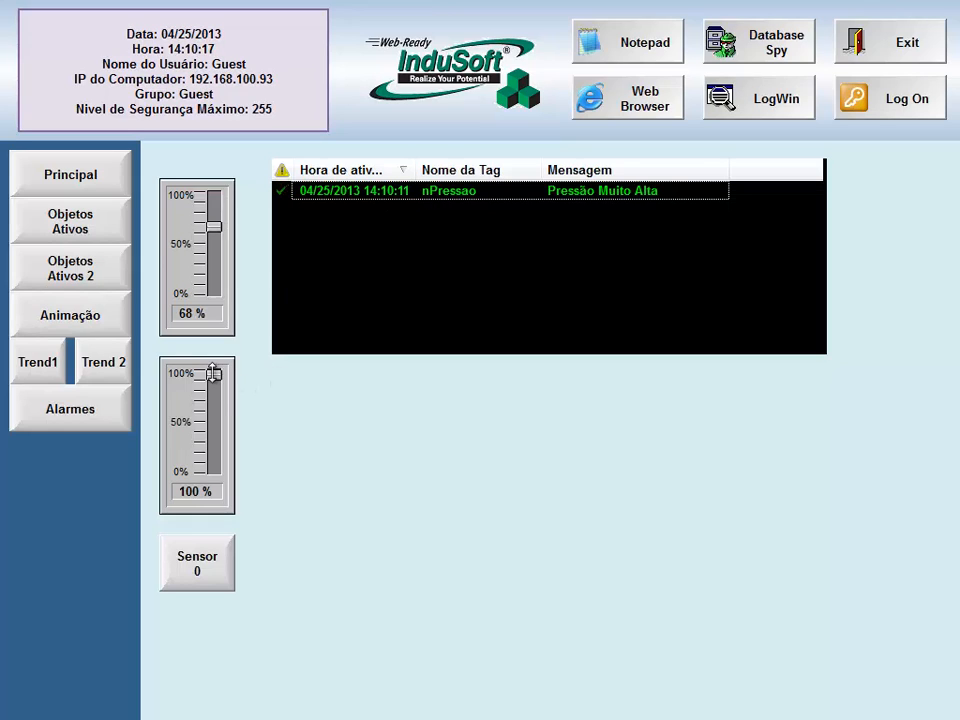
left_click_drag(214, 375, 213, 415)
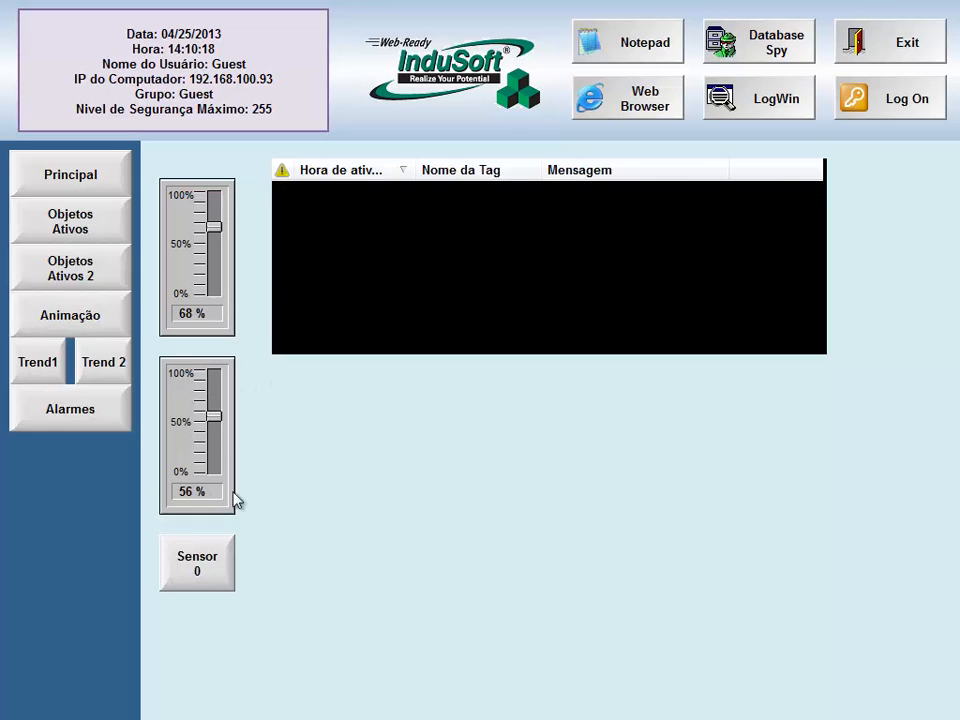
- Switch the sensor on and back off, and acknowledge its Sensor ON alarm
left_click(199, 571)
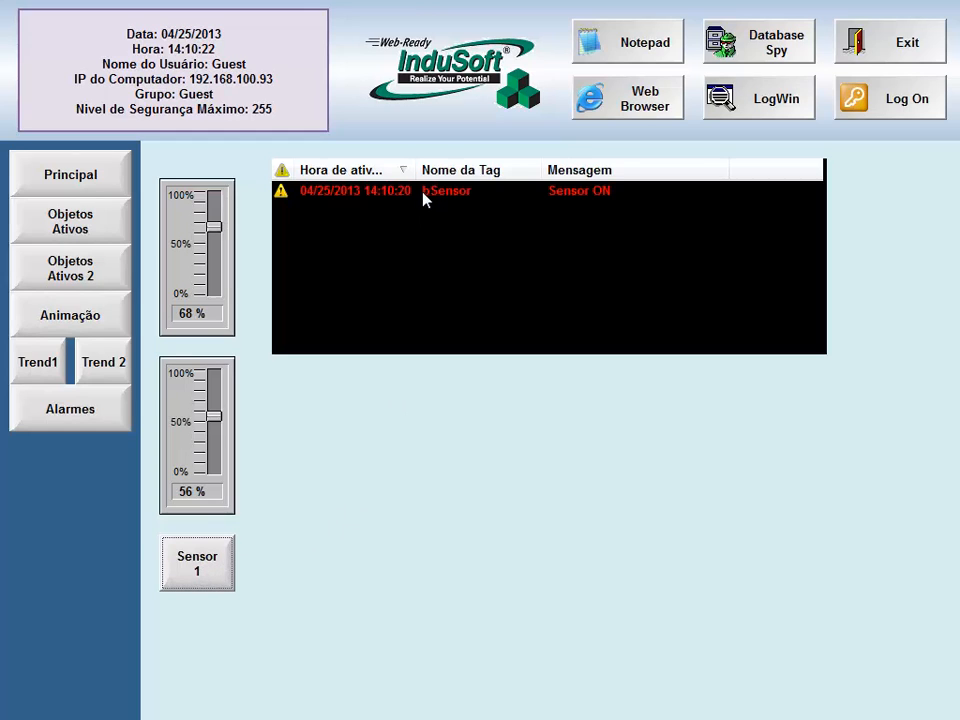
left_click(201, 570)
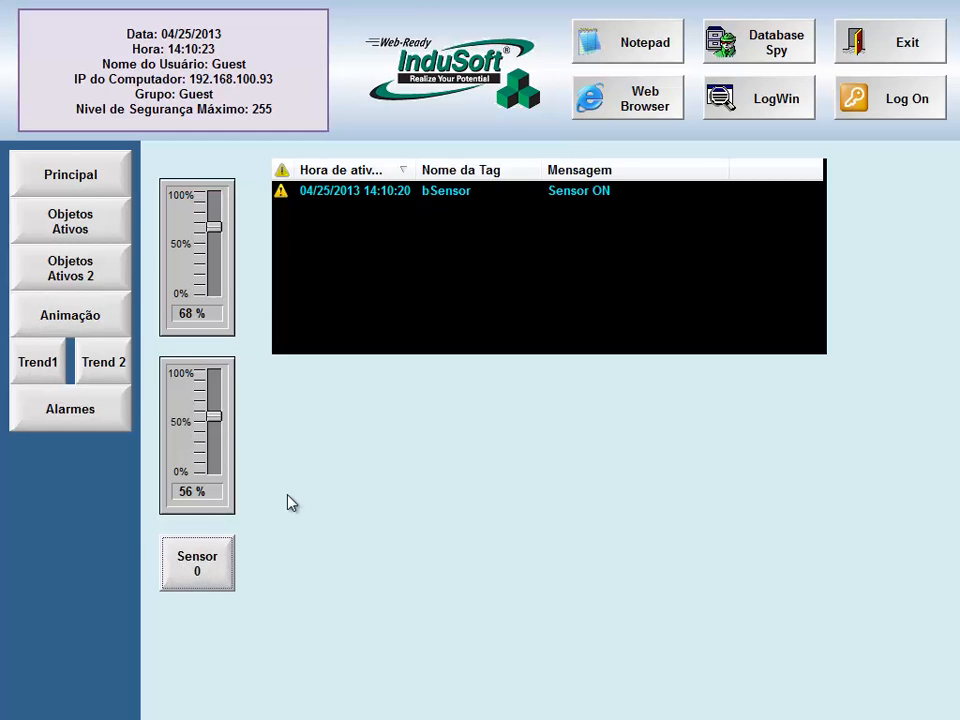
double_click(408, 193)
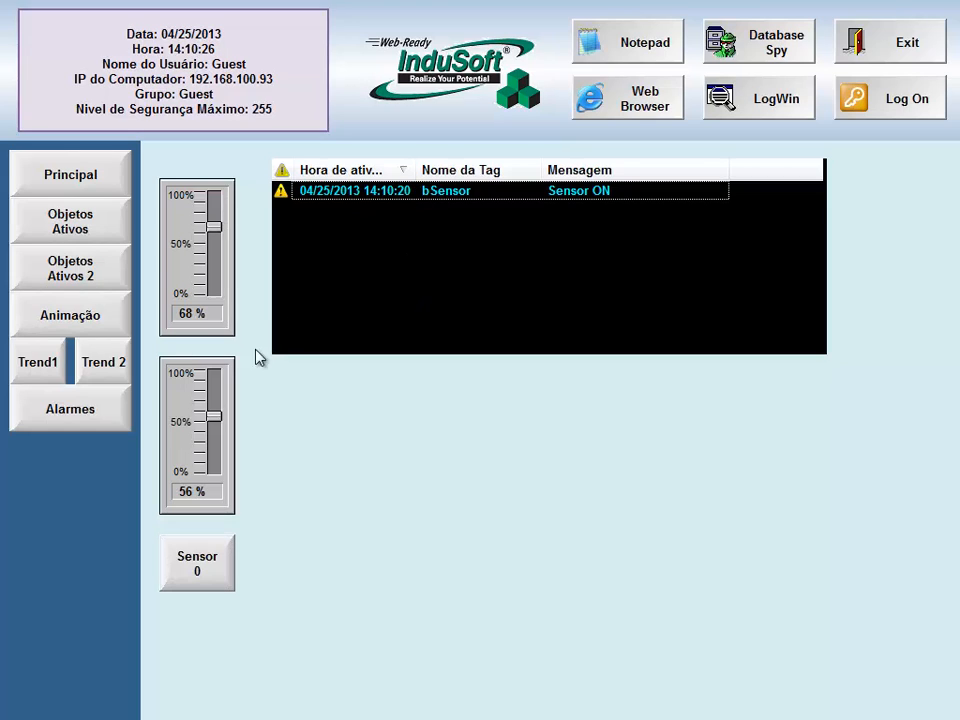
- Raise the pressure and temperature sliders to 100% and switch the sensor on to trigger all their high alarms together
left_click_drag(214, 415, 215, 375)
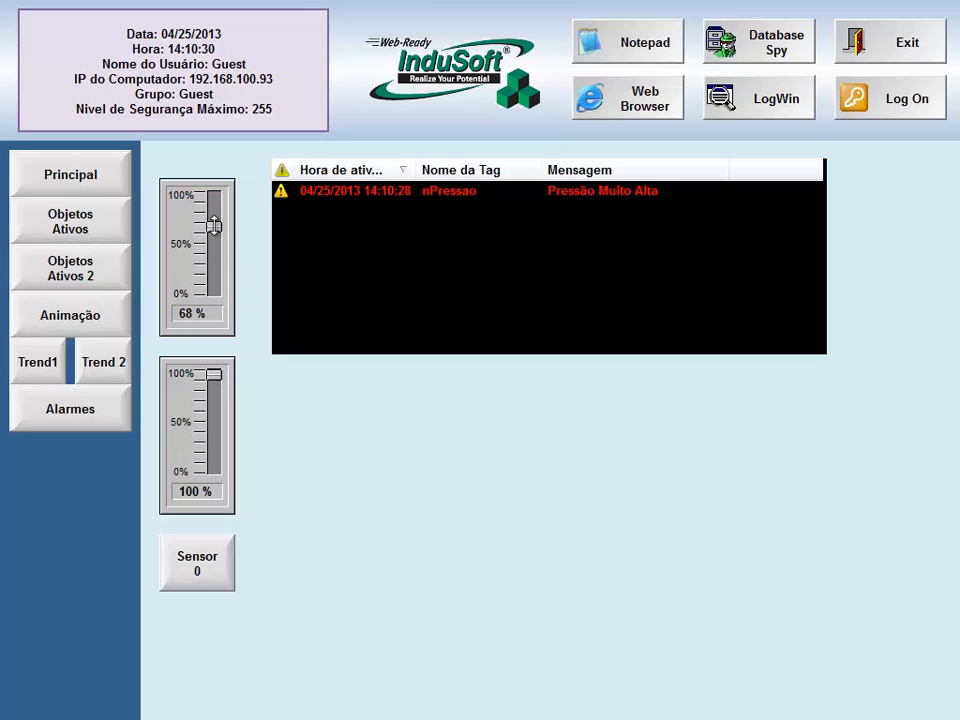
left_click_drag(213, 225, 216, 197)
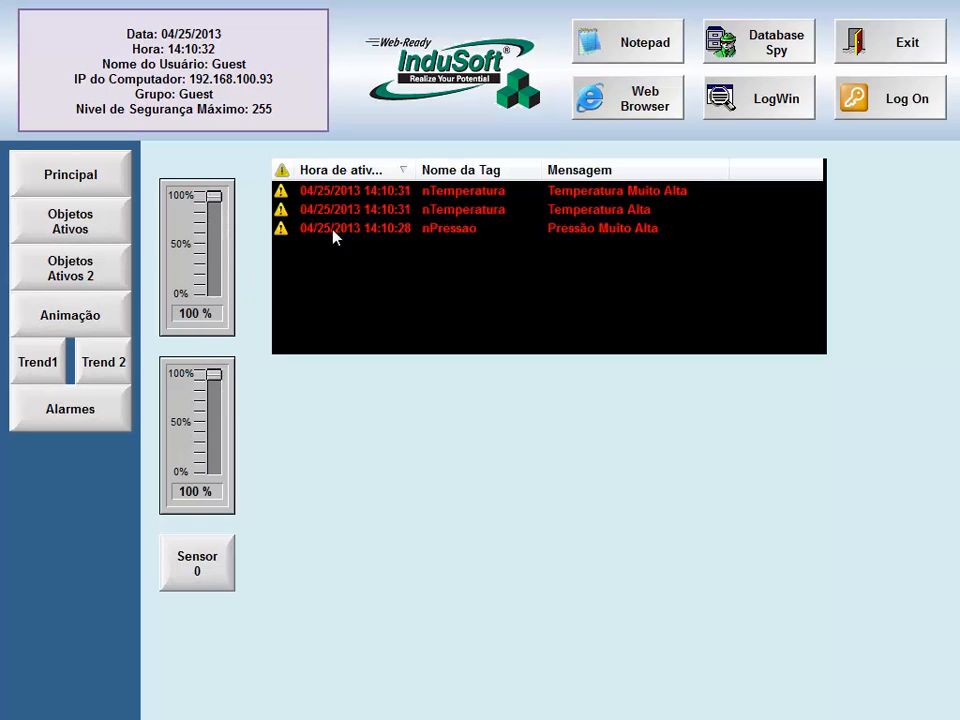
left_click(196, 561)
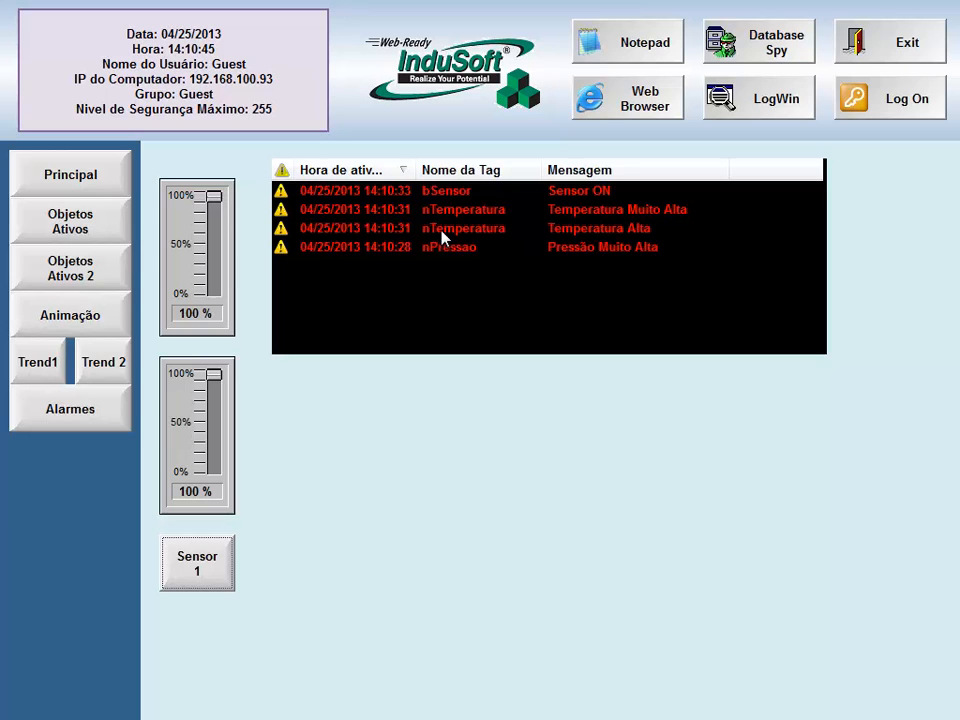
- Exit the running application and review the Treinamento IWS alarm worksheet, closing it without changes
left_click(866, 58)
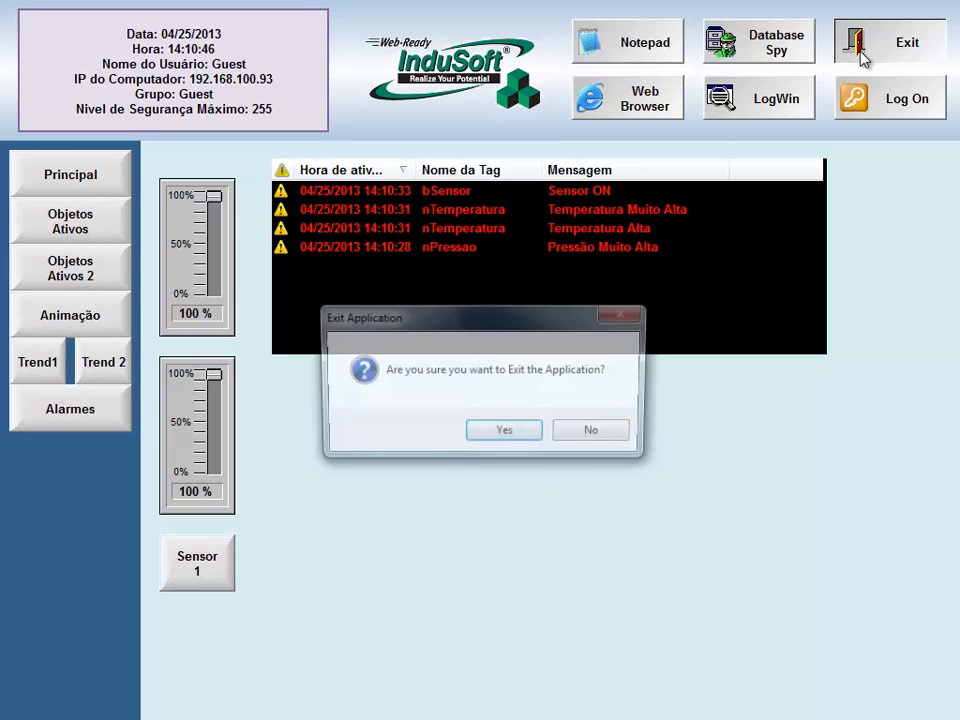
left_click(506, 437)
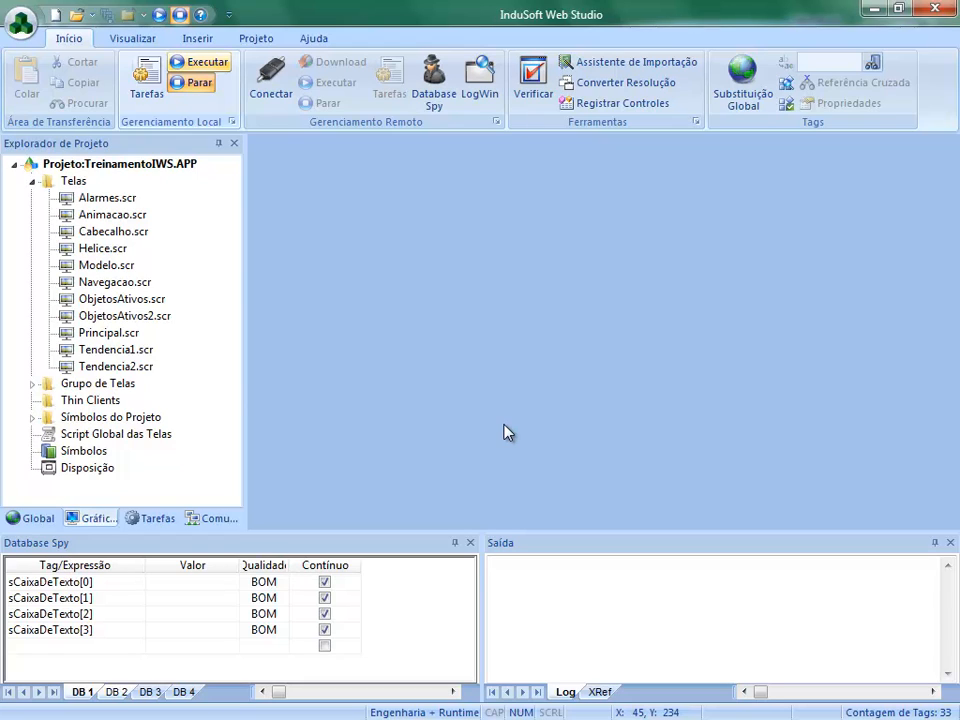
left_click(150, 518)
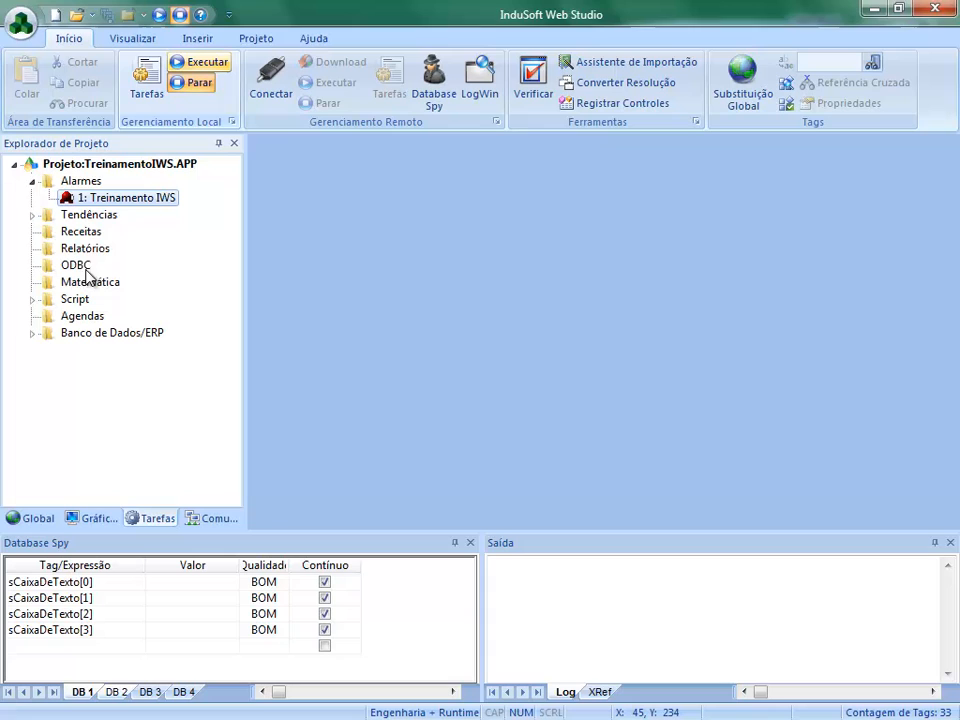
double_click(112, 198)
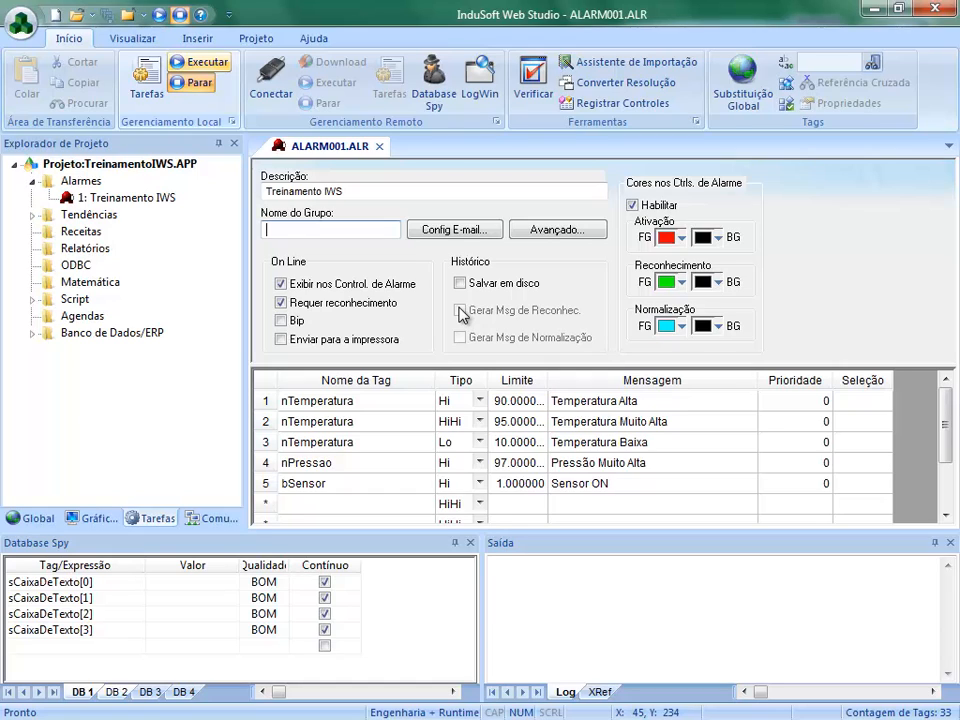
left_click(379, 146)
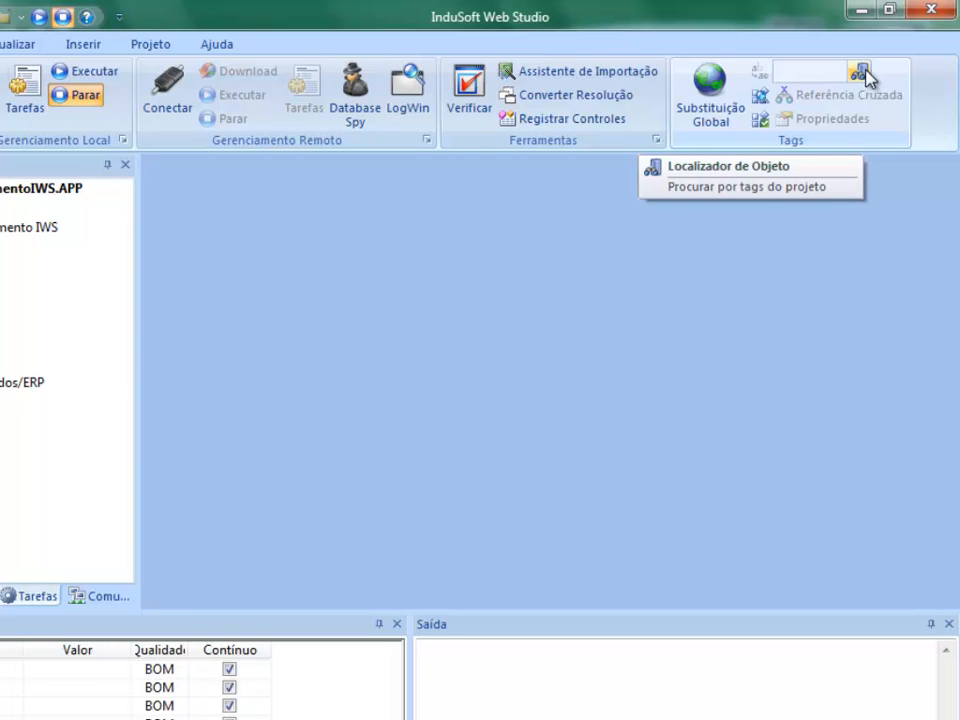
- Select the integer tag nTemperatura in the object finder and examine the parameters and alarm settings in its tag properties
left_click(862, 74)
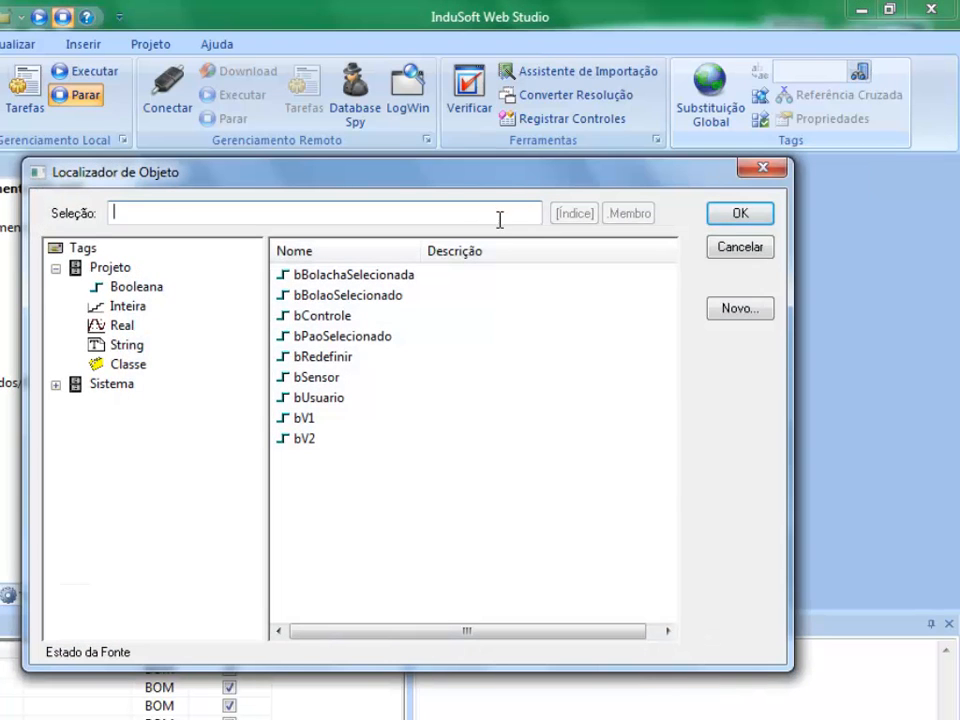
left_click(127, 306)
left_click(362, 462)
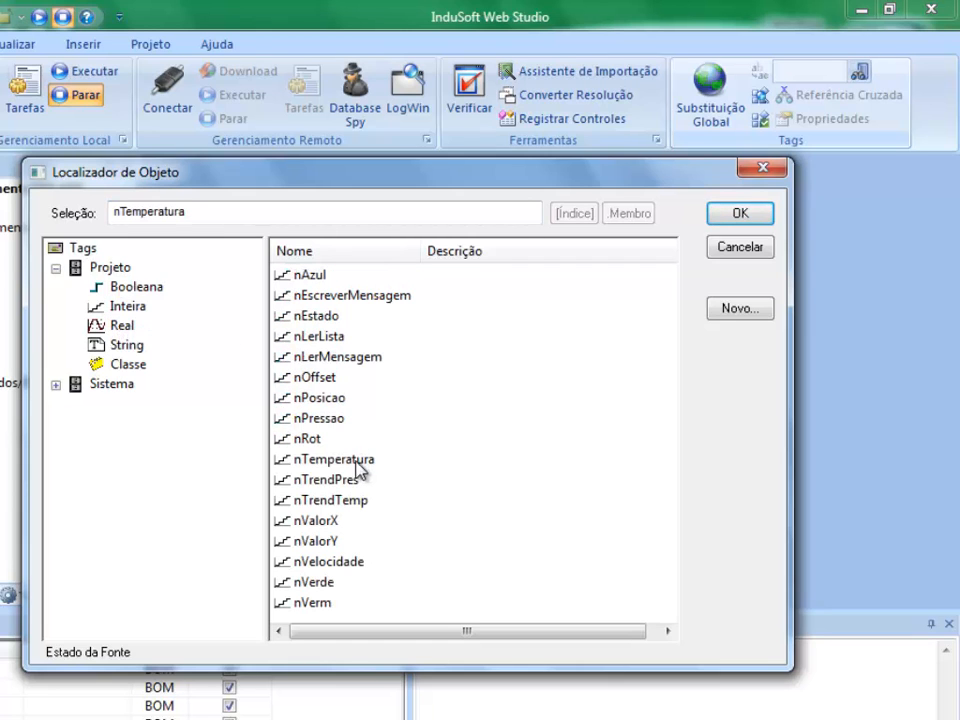
left_click(733, 214)
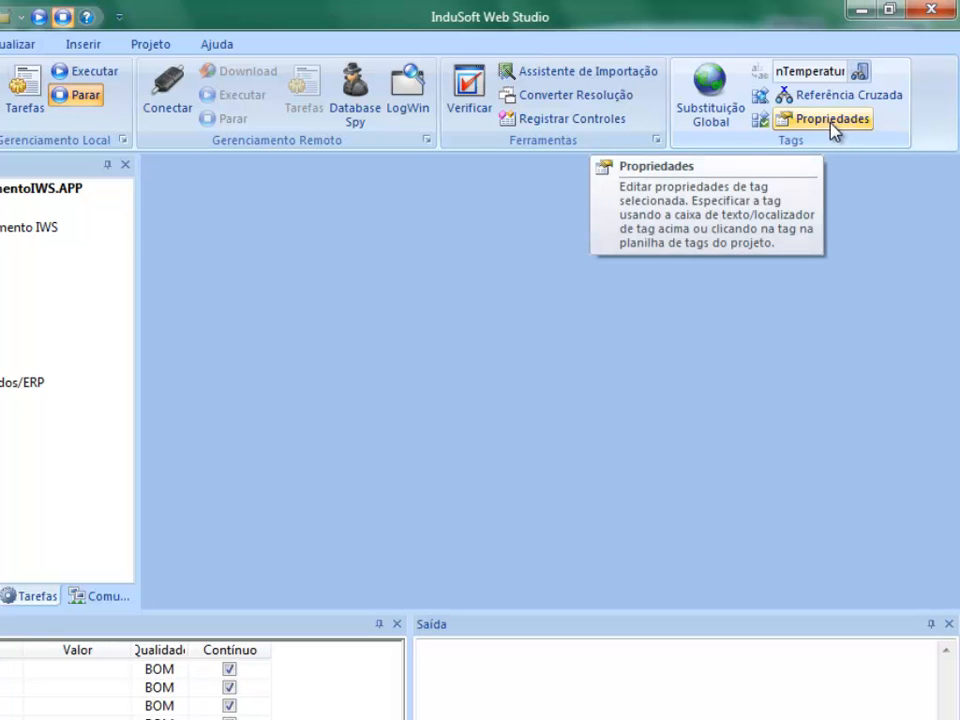
left_click(831, 124)
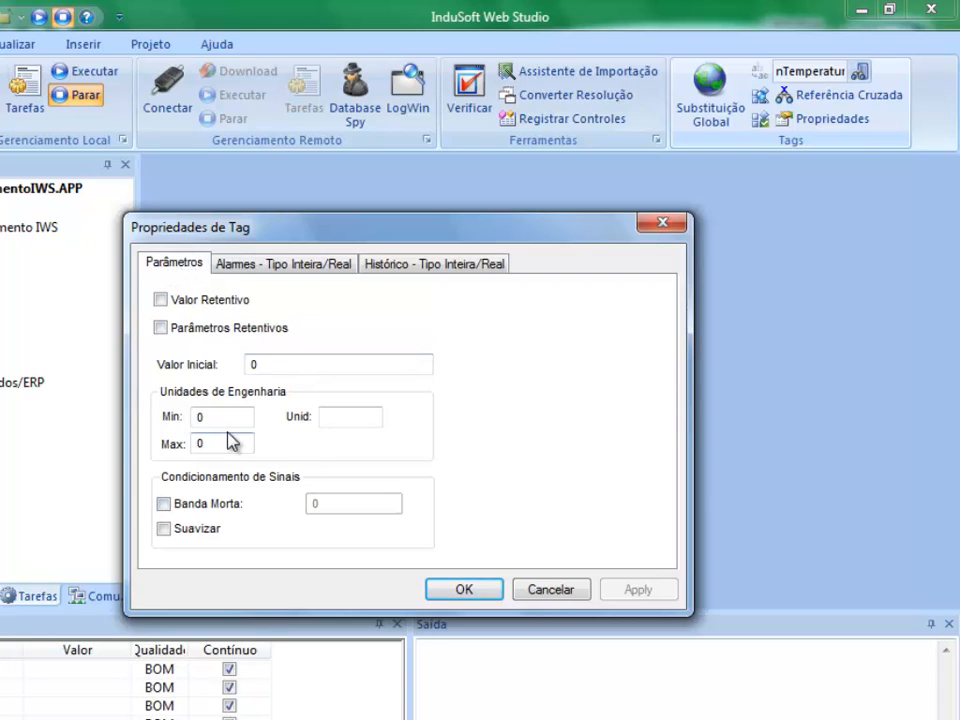
left_click(273, 270)
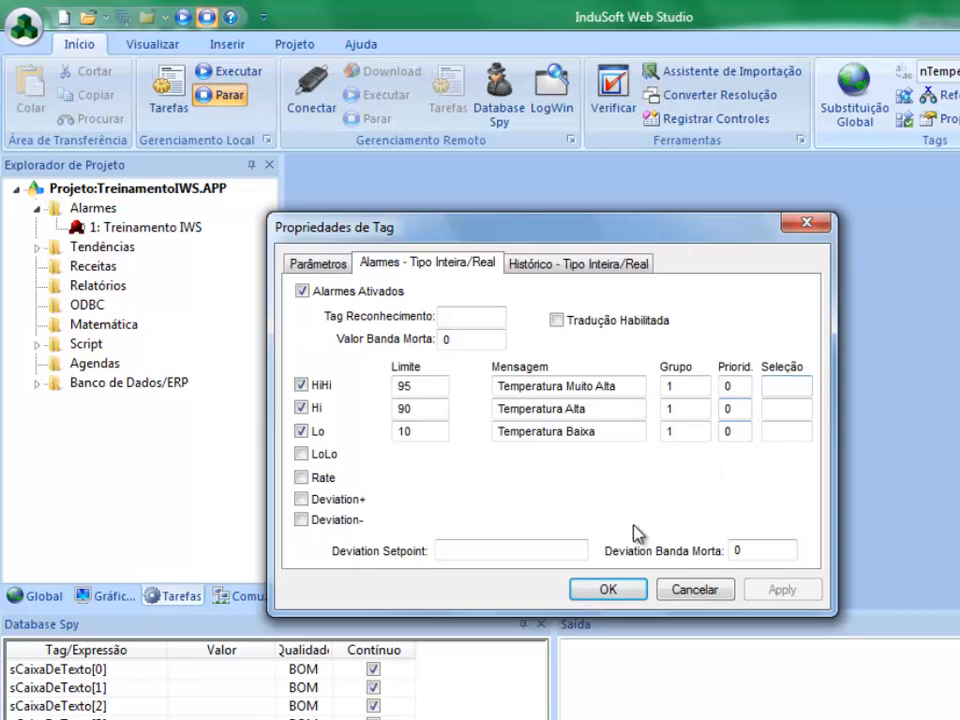
left_click(612, 589)
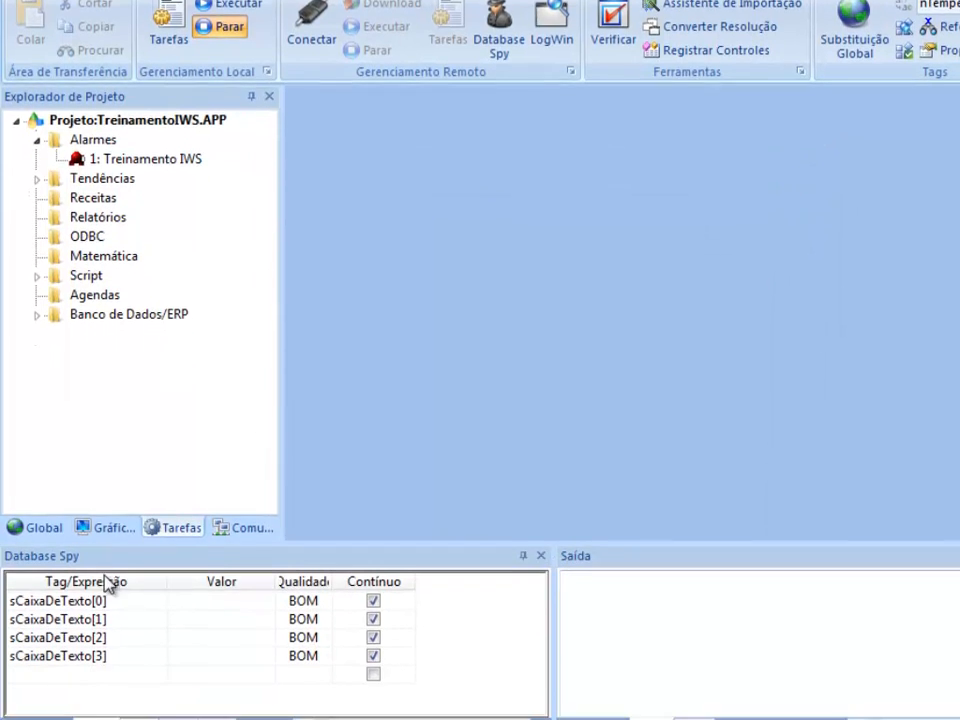
- Remove the four sCaixaDeTexto entries from the Database Spy
left_click_drag(47, 600, 51, 665)
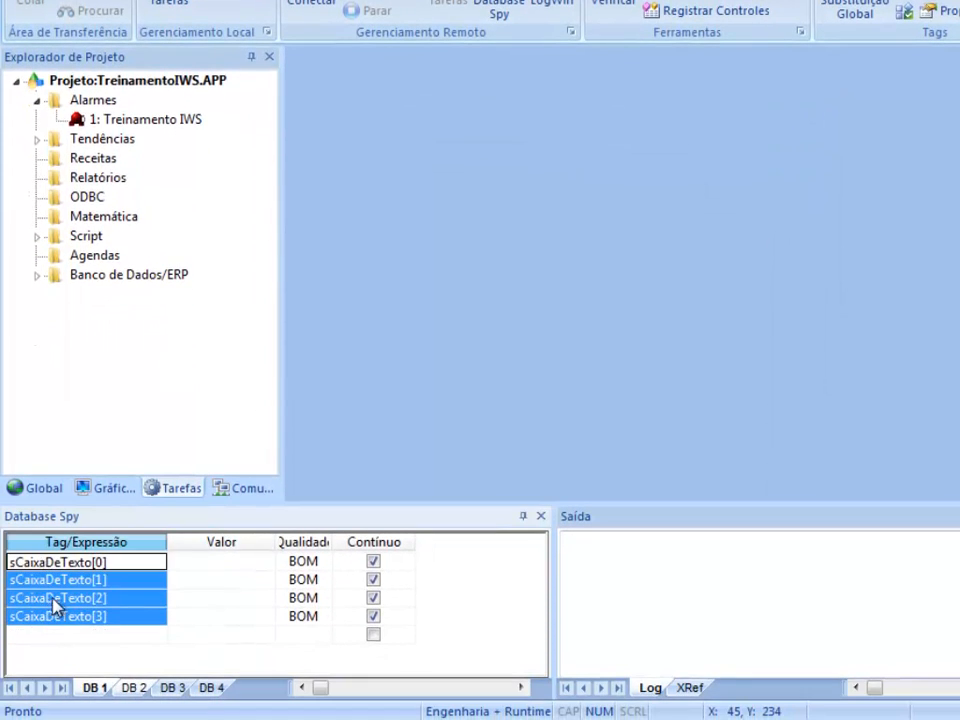
right_click(55, 605)
left_click(123, 547)
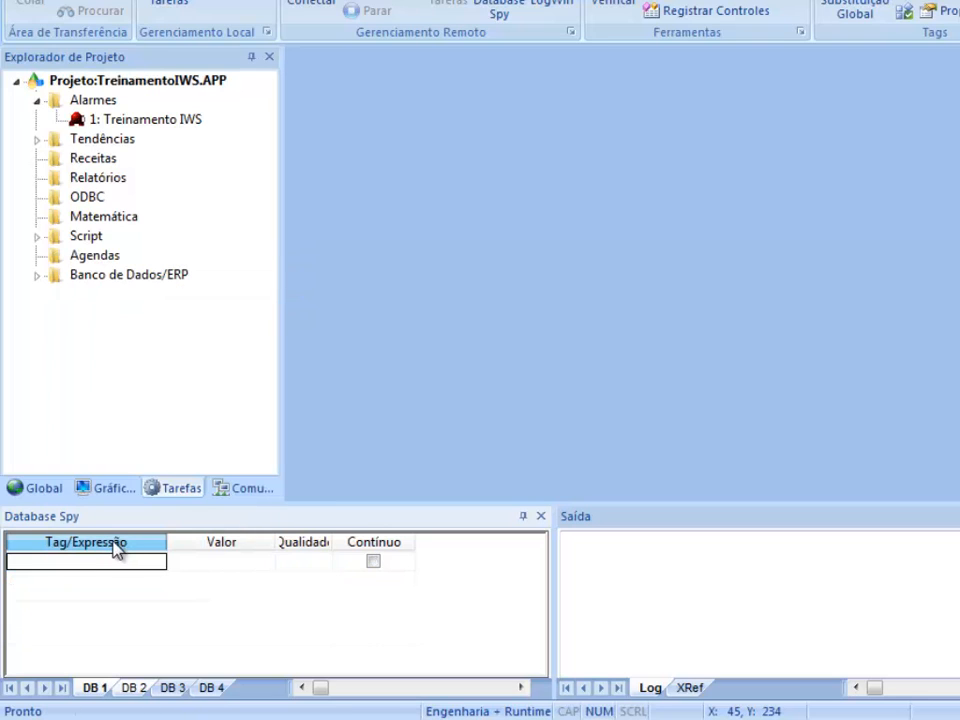
- Open the Treinamento IWS alarm worksheet and add the nTemperatura tag to the Database Spy
double_click(148, 120)
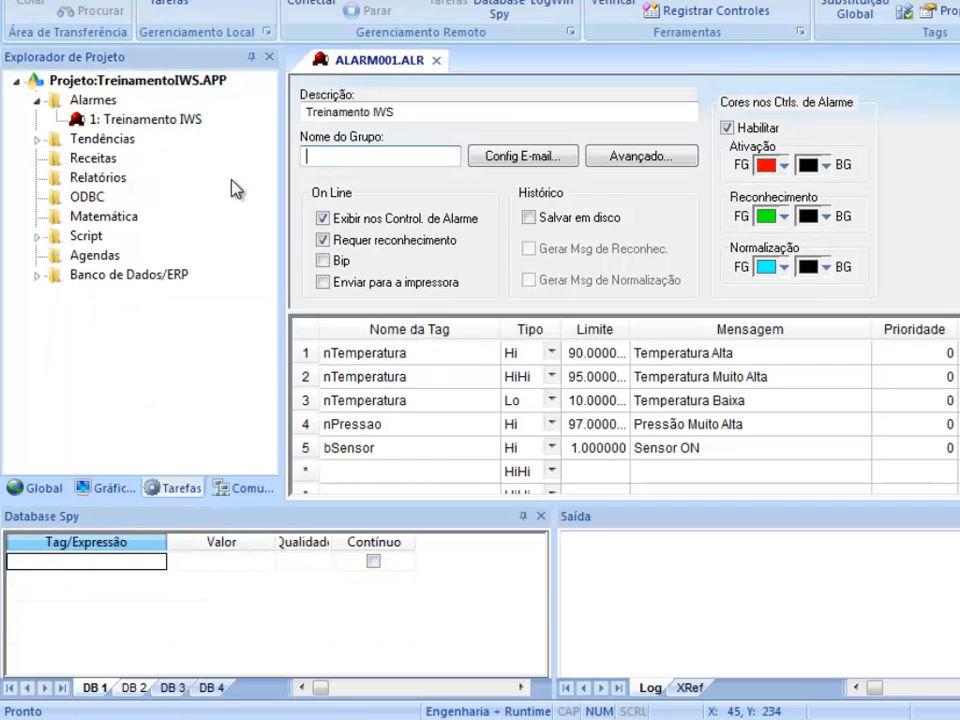
left_click(412, 362)
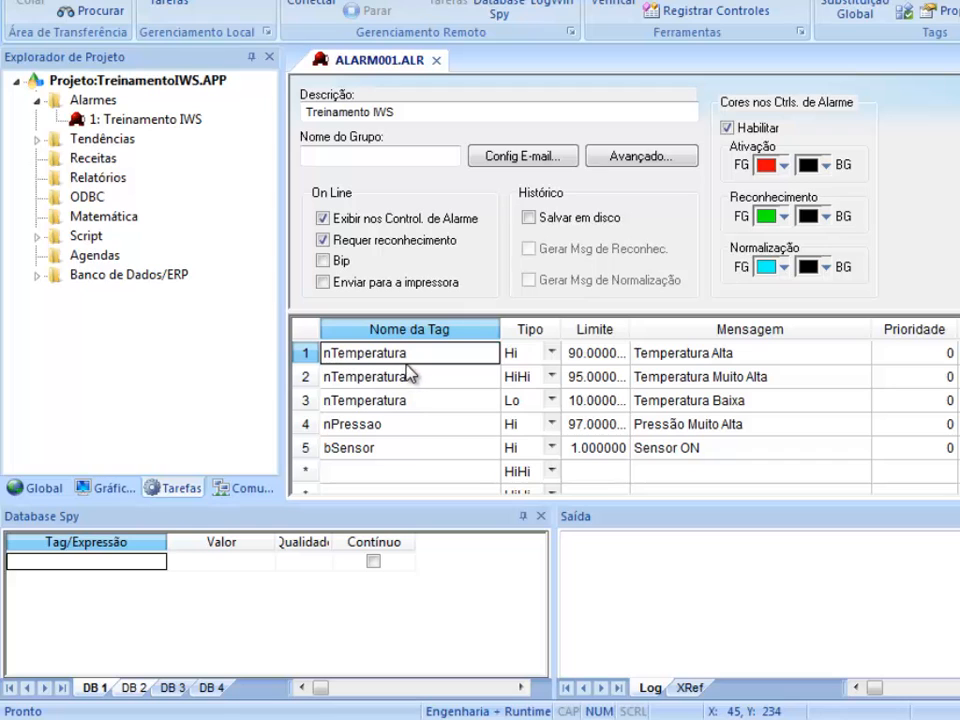
left_click(210, 563)
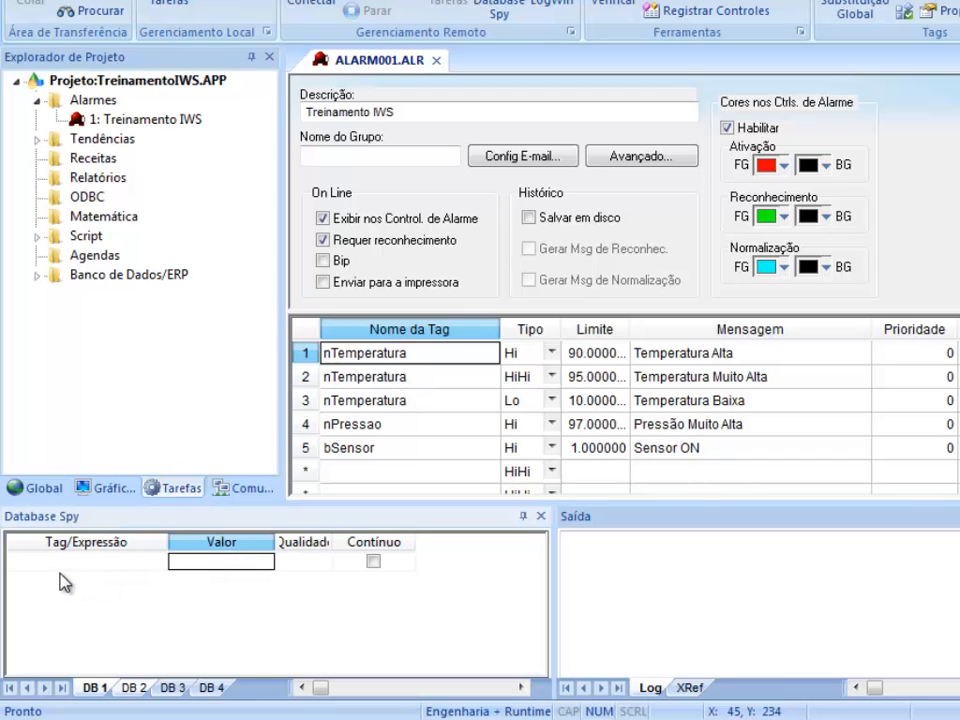
double_click(80, 563)
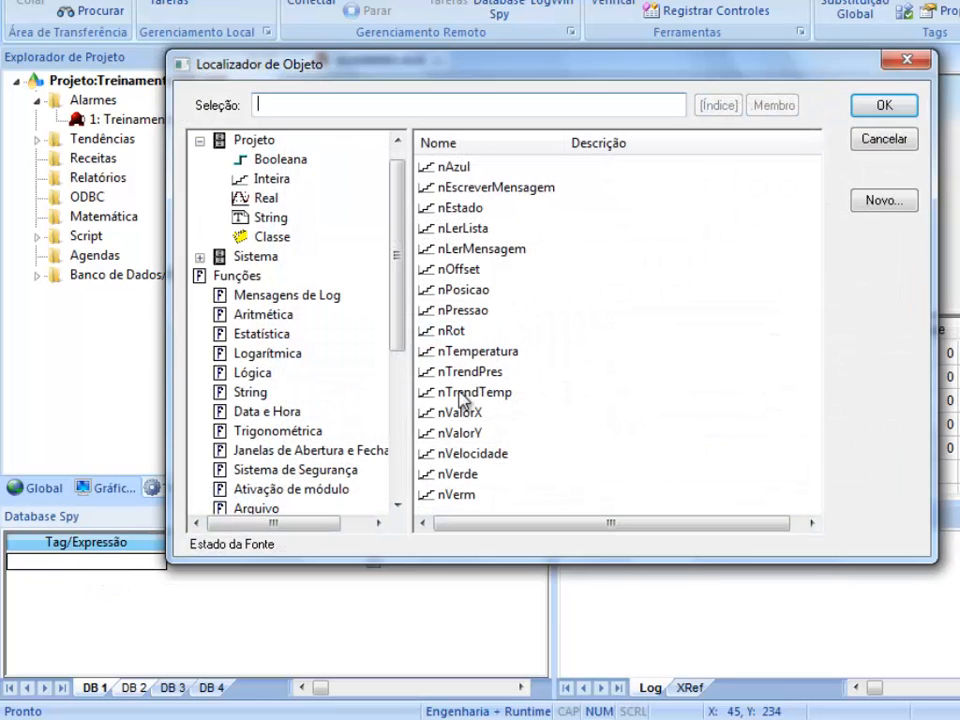
left_click(495, 350)
left_click(878, 112)
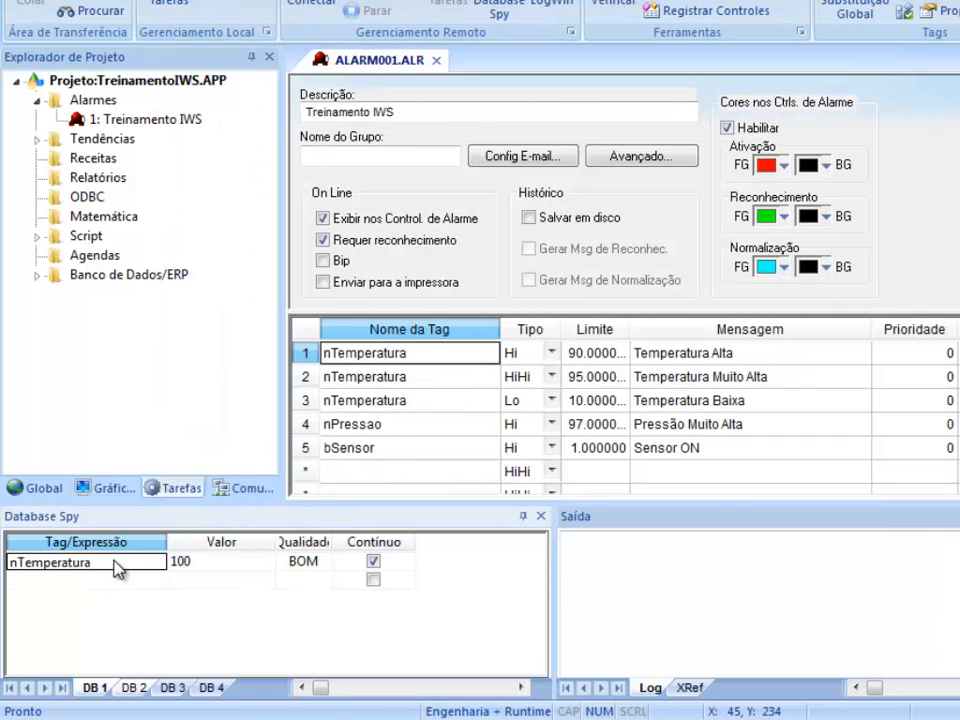
- Change the Database Spy expression to nTemperatura->HiLimit and close the alarm worksheet
left_click(112, 569)
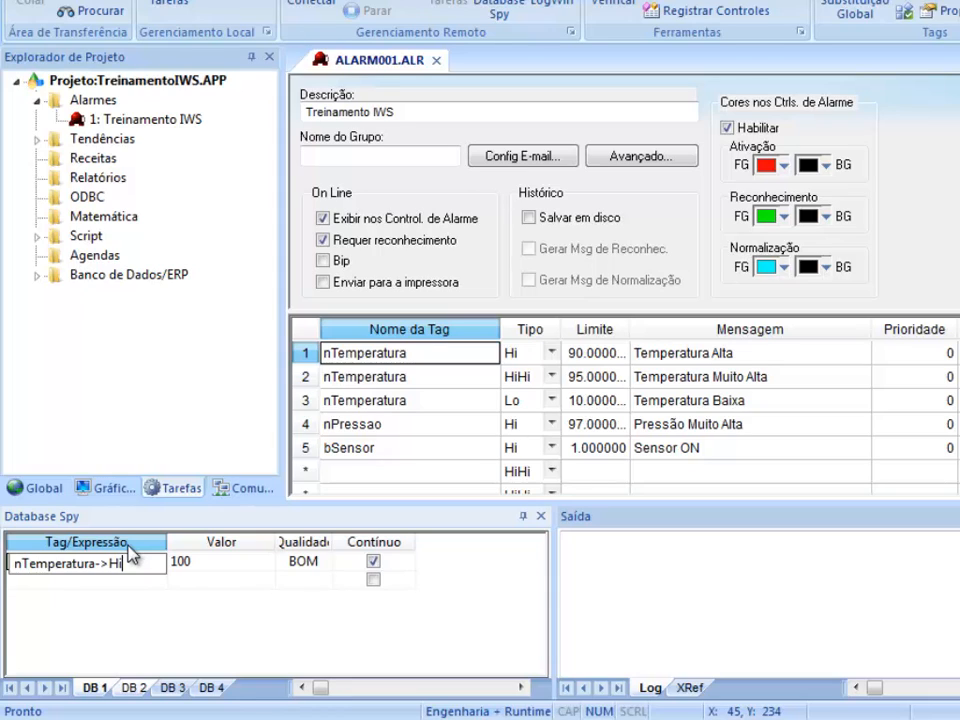
type("imit")
key("Return")
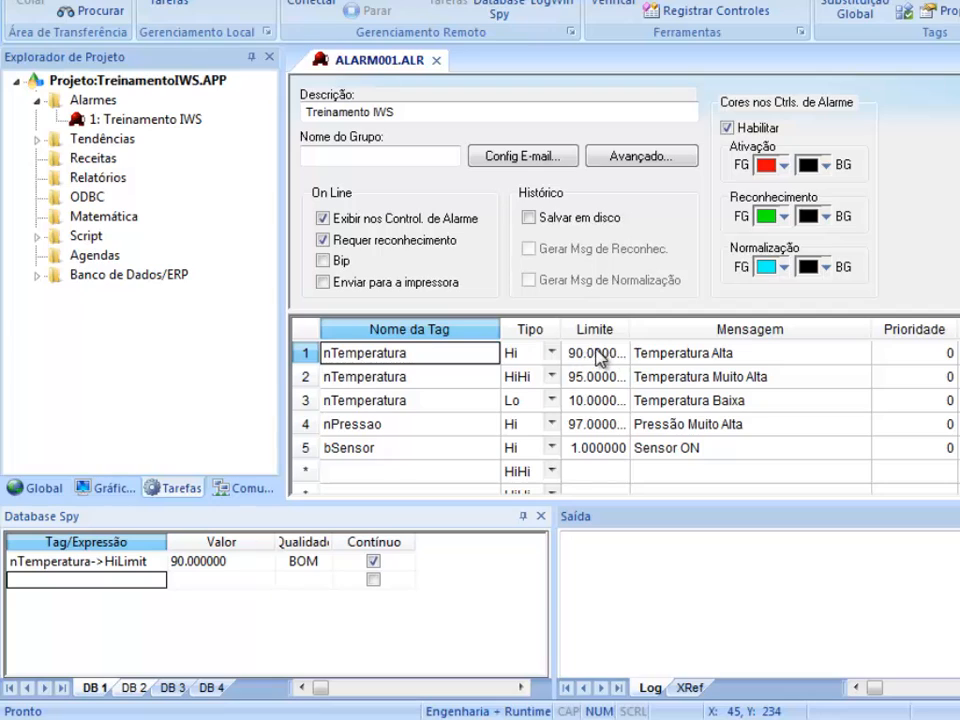
left_click(436, 61)
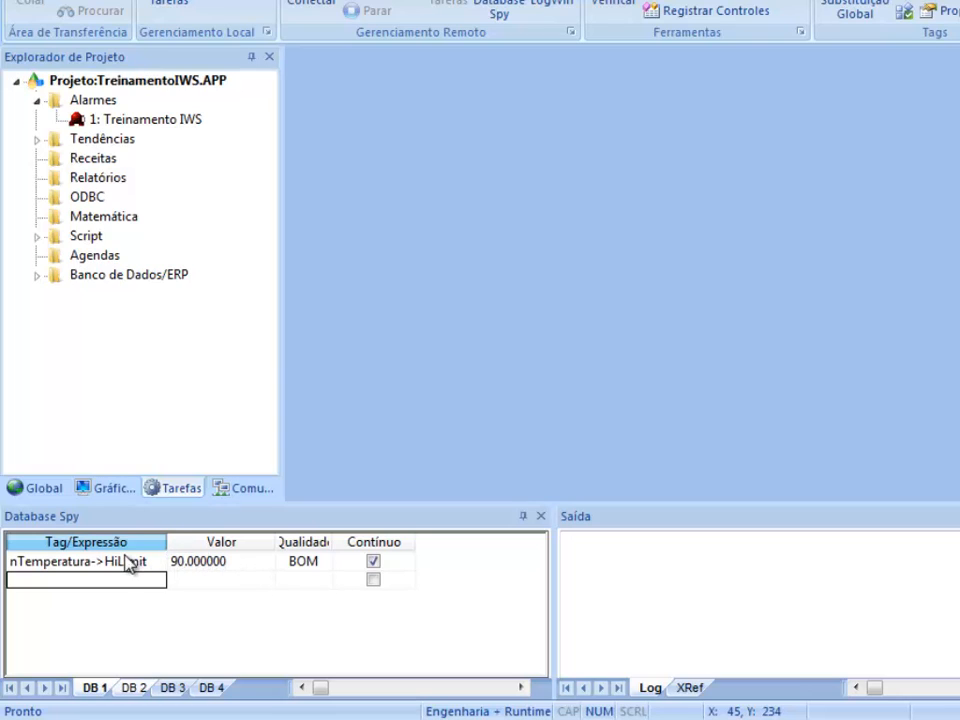
- Set the value of nTemperatura->HiLimit to 93 in the Database Spy
left_click(253, 564)
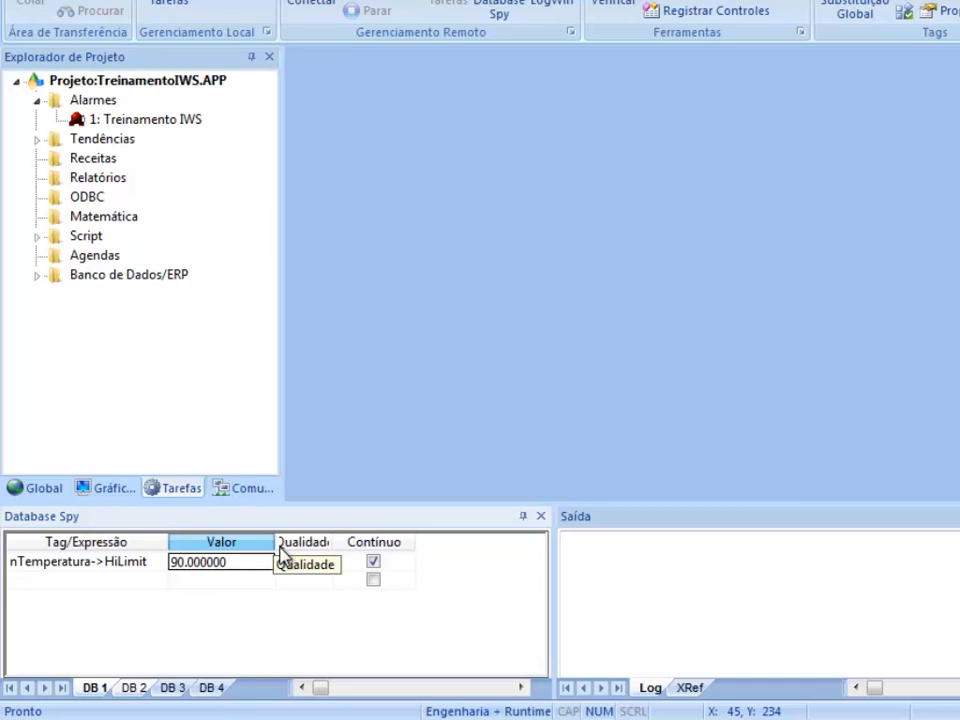
type("9")
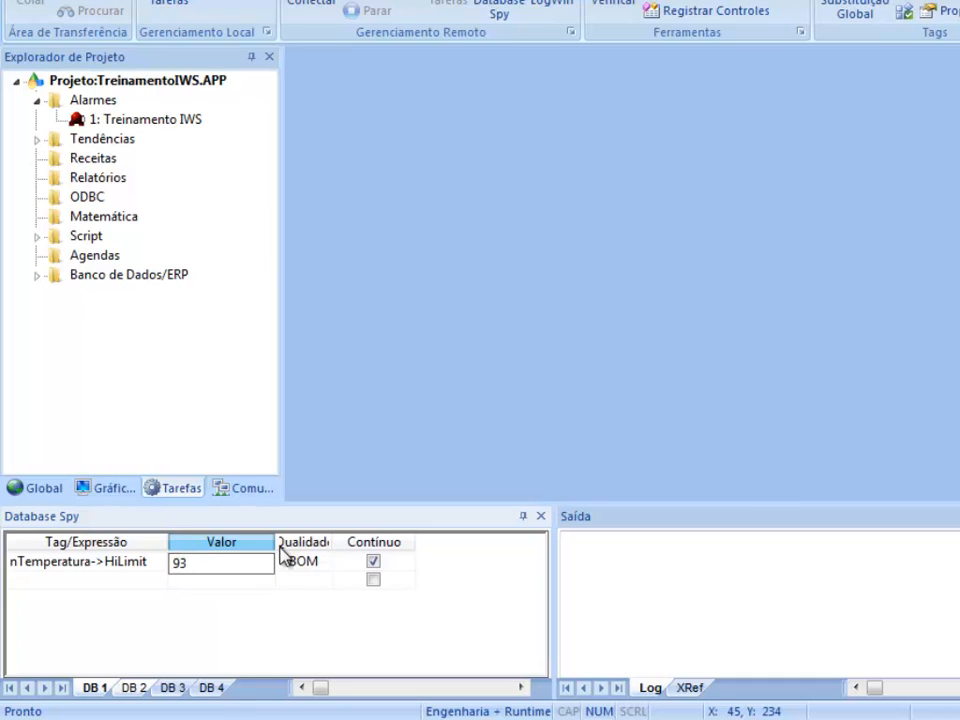
type("3")
key("Return")
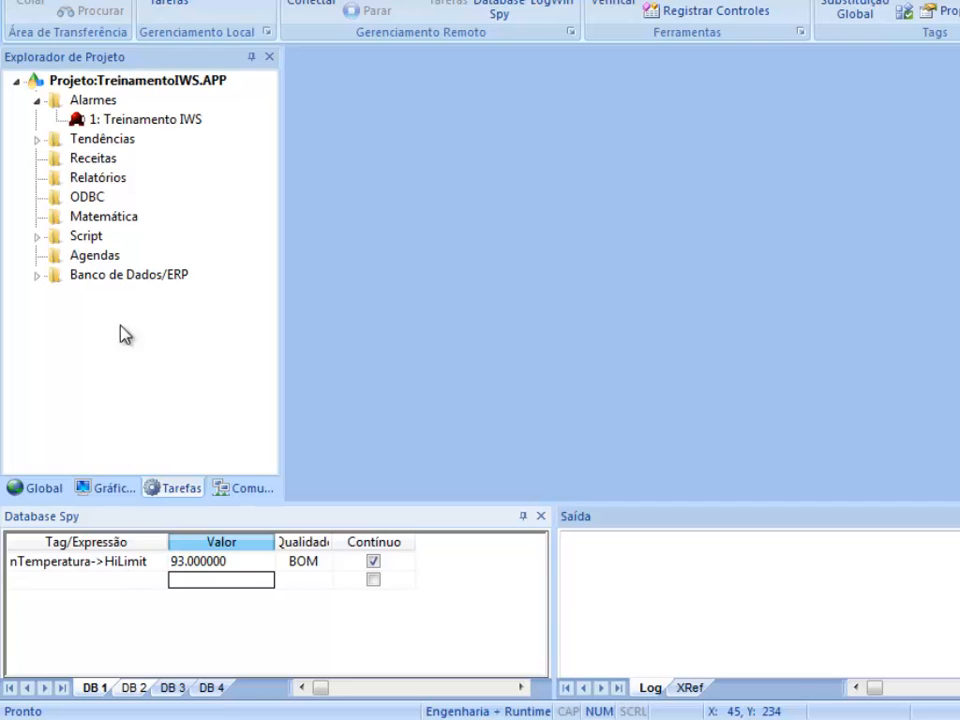
- Open the Treinamento IWS alarm worksheet and compare the nTemperatura Hi limit with nTemperatura->HiLimit in the Database Spy
double_click(145, 120)
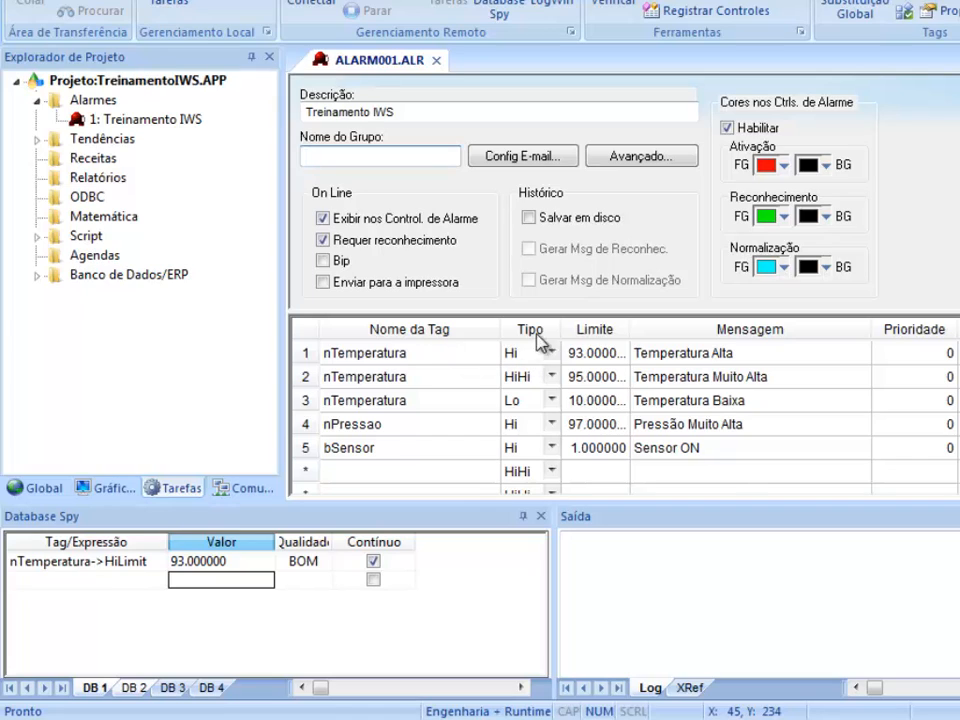
left_click(591, 358)
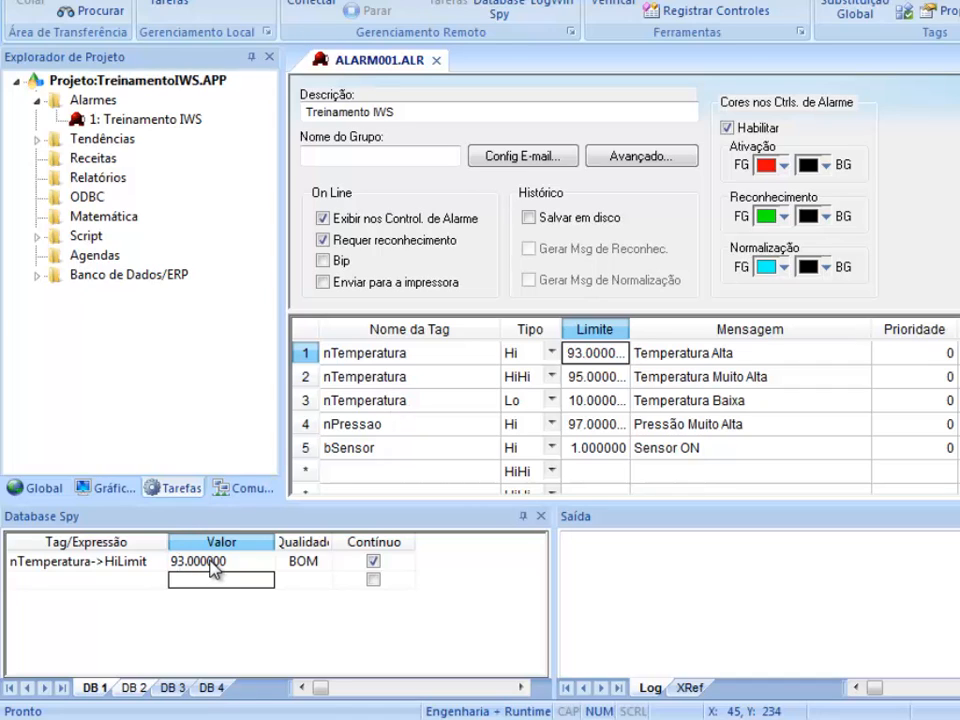
left_click(137, 568)
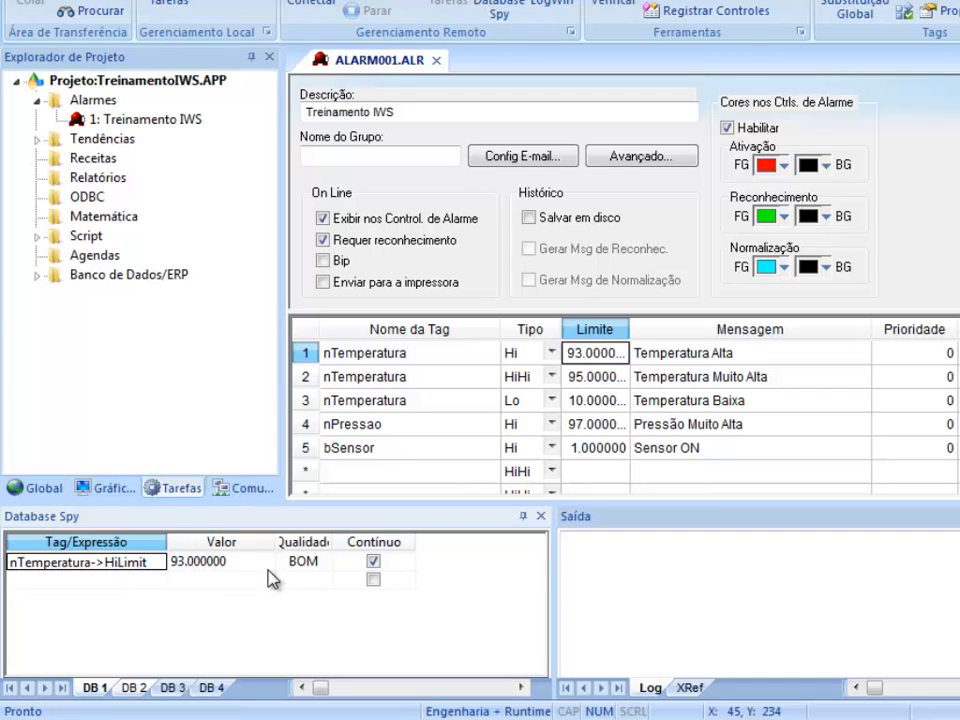
- Review the alarm types available for the bSensor alarm, pick Hi, and close the alarm worksheet
left_click(552, 448)
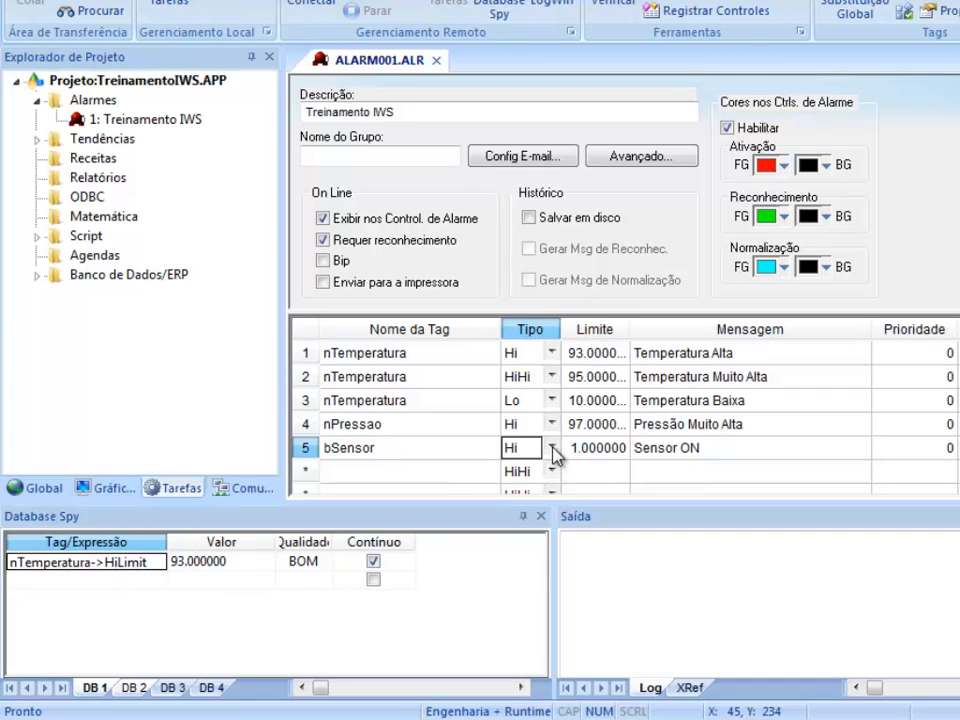
left_click(552, 448)
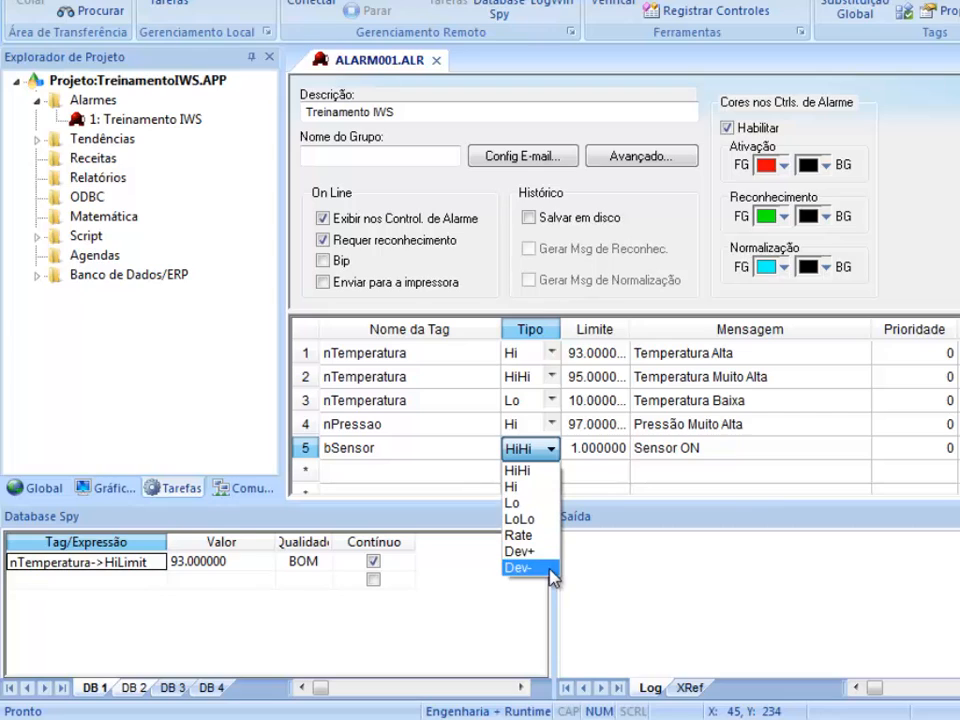
left_click(538, 487)
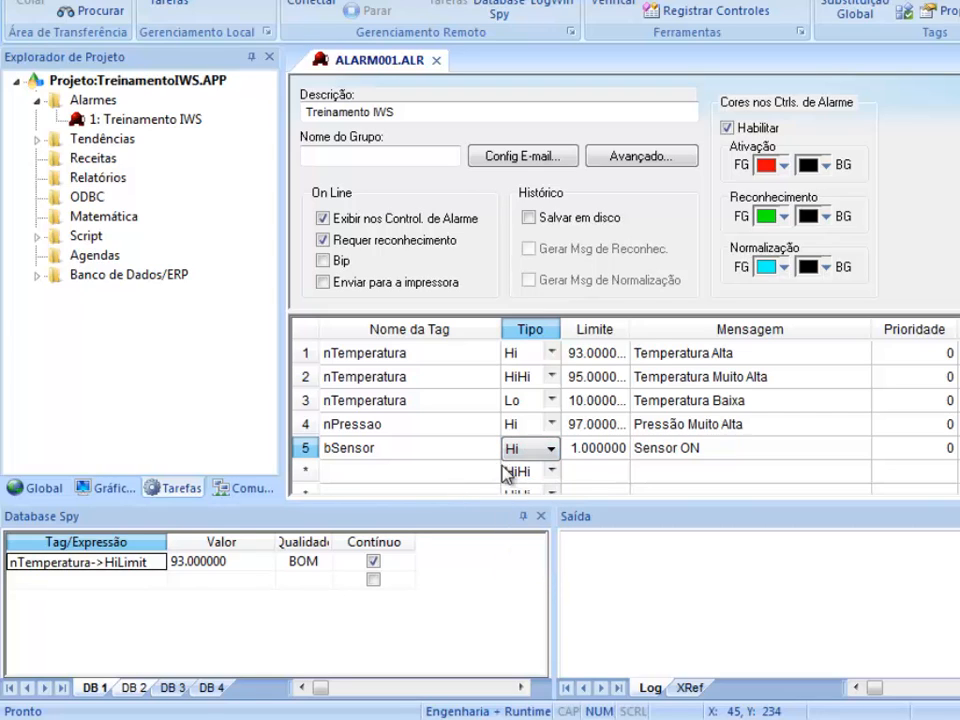
left_click(437, 62)
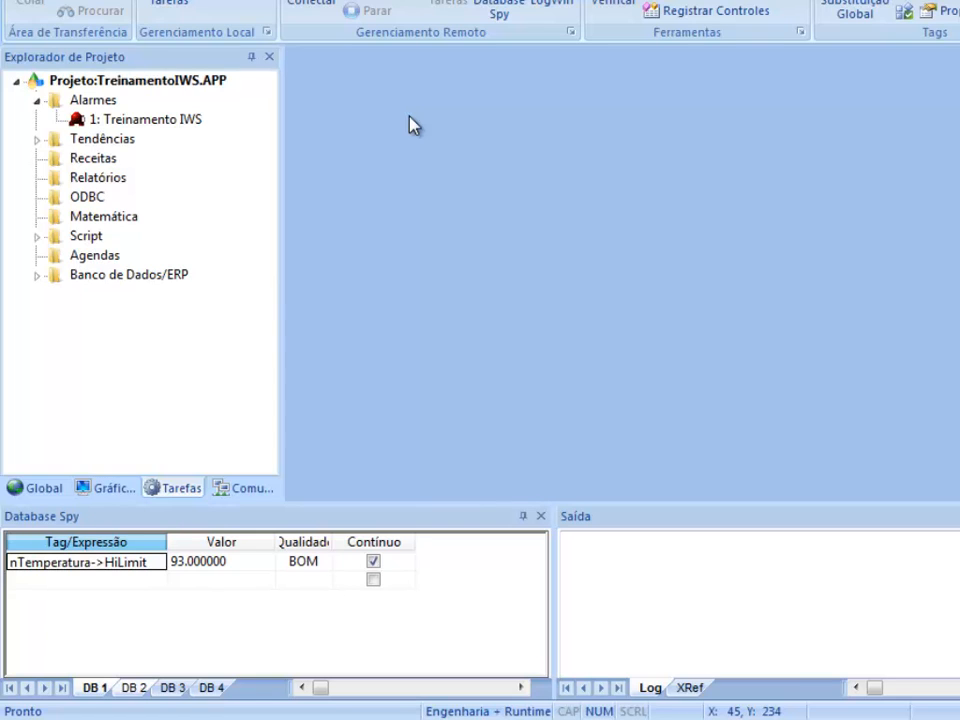
- Reopen the Treinamento IWS alarm worksheet, change the bSensor message to "Estado: {bSensor}", and close the worksheet with its changes saved
double_click(192, 119)
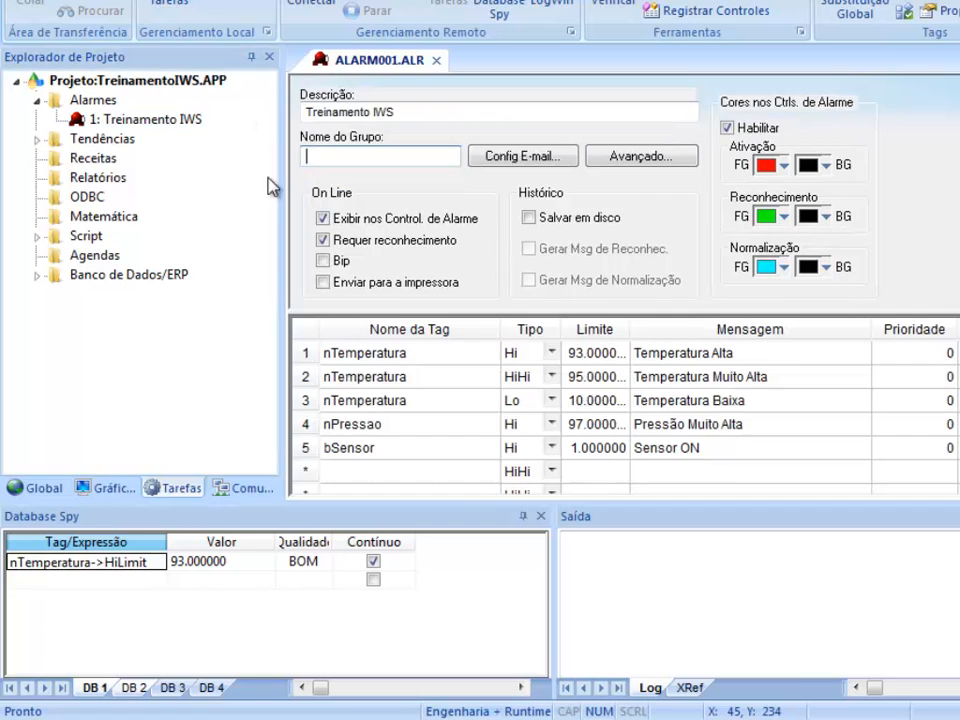
left_click(762, 356)
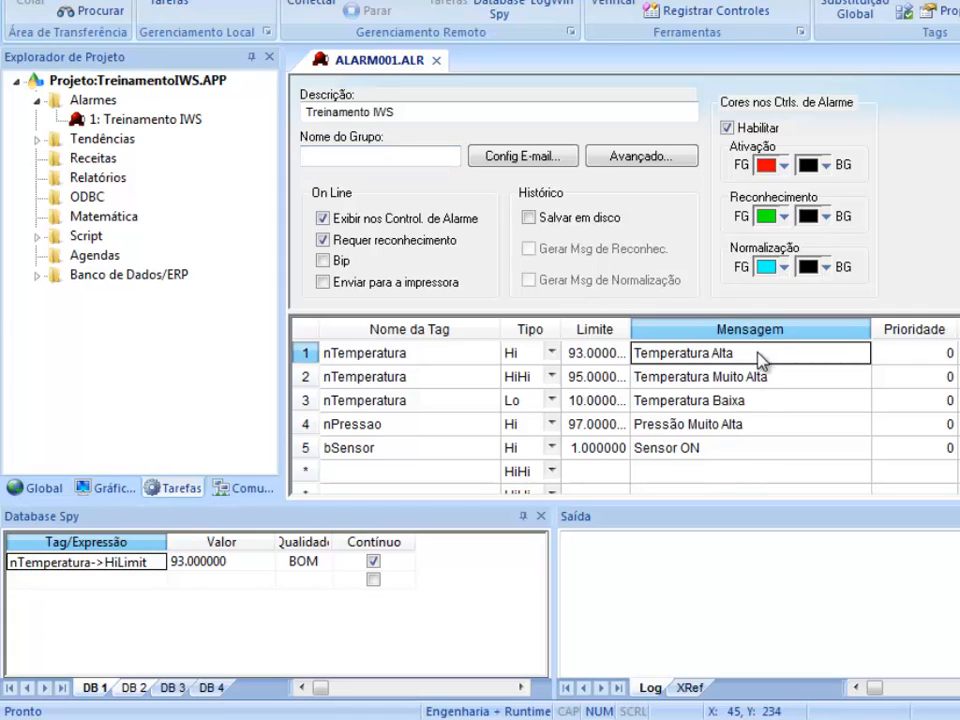
left_click(728, 451)
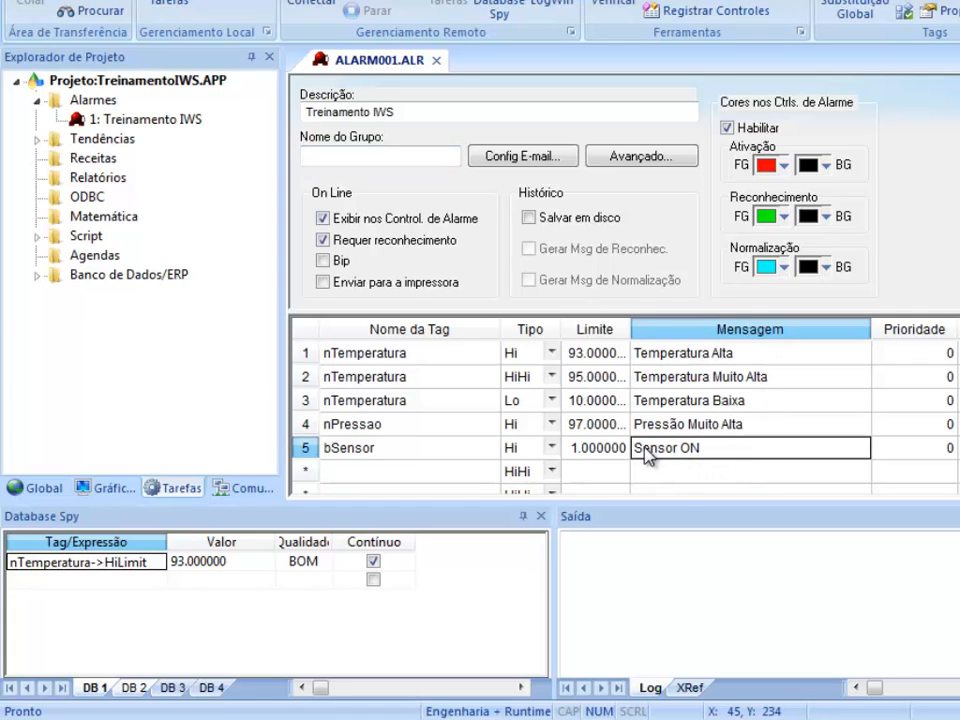
left_click(728, 451)
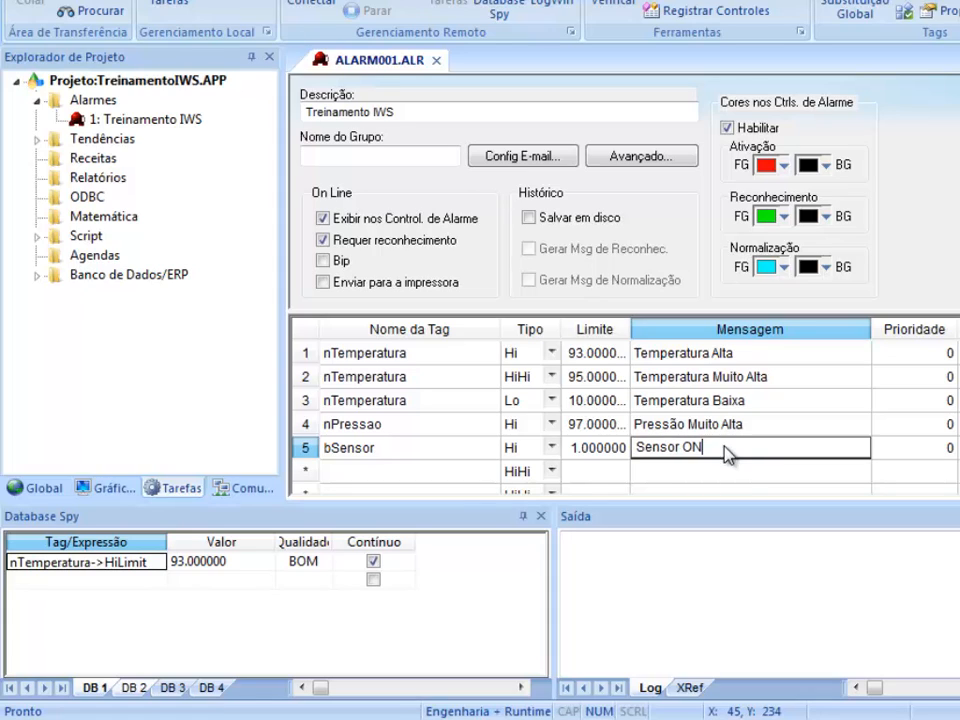
key("BackSpace")
key("BackSpace")
key("BackSpace")
key("BackSpace")
type("Estado")
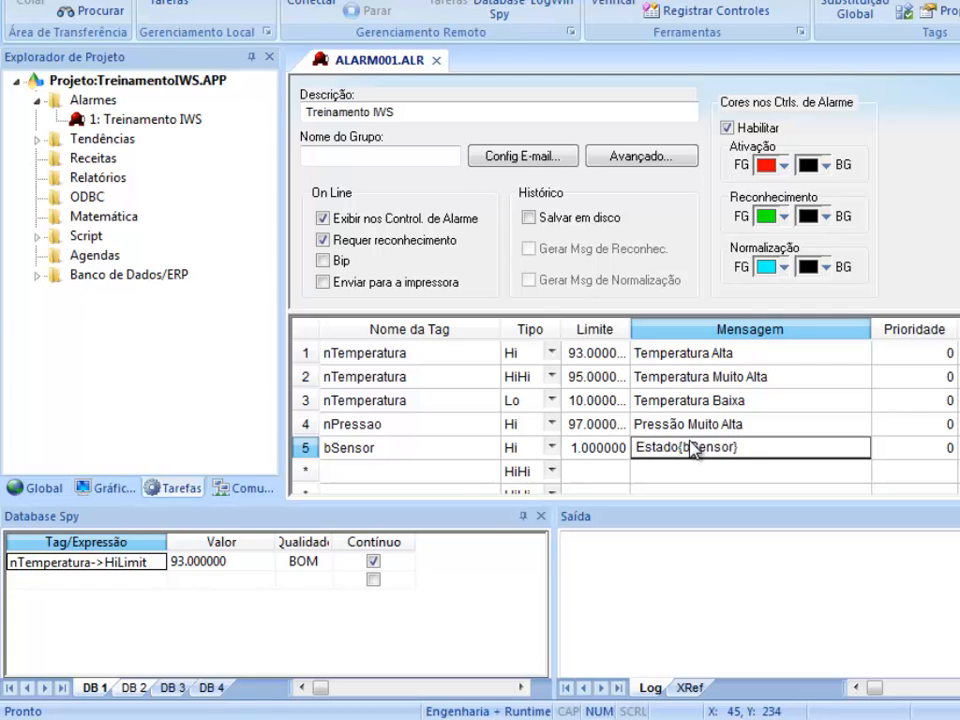
type(":")
left_click(476, 482)
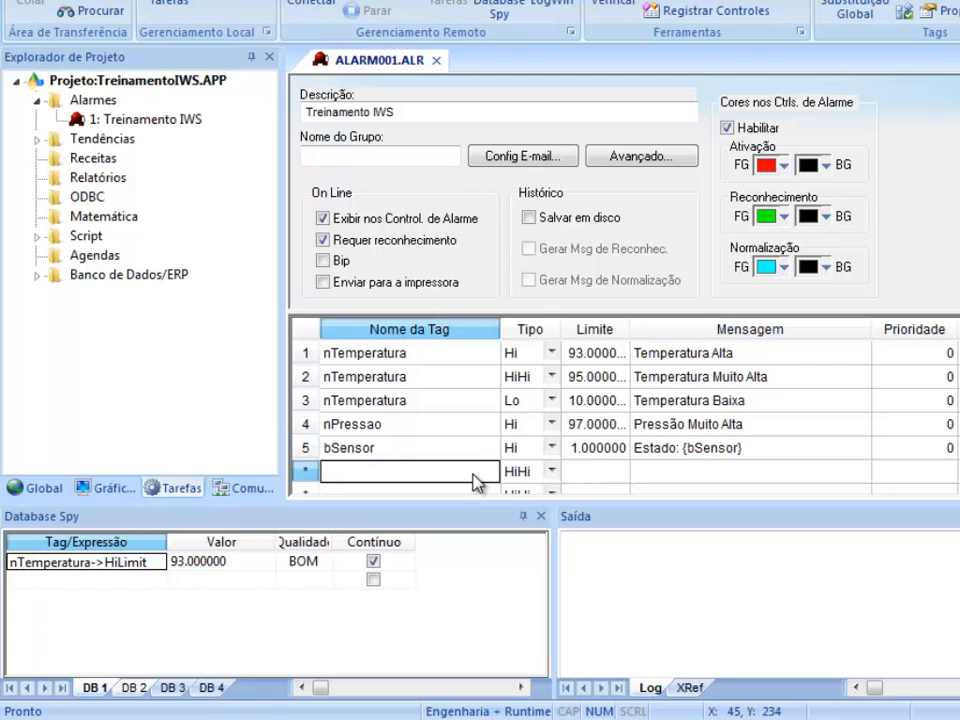
left_click(436, 60)
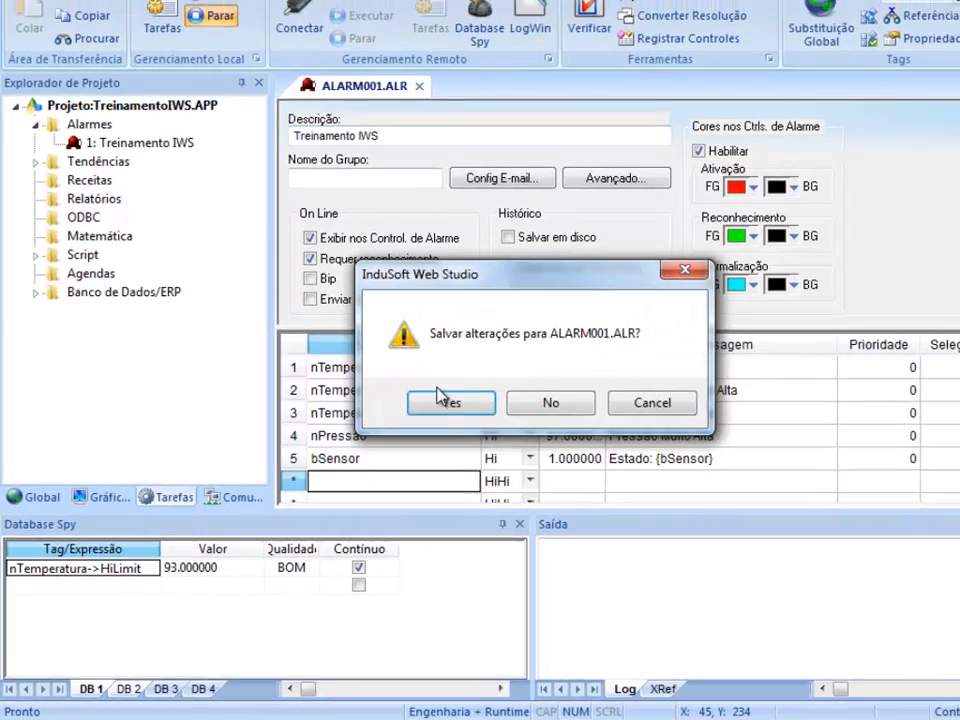
left_click(483, 381)
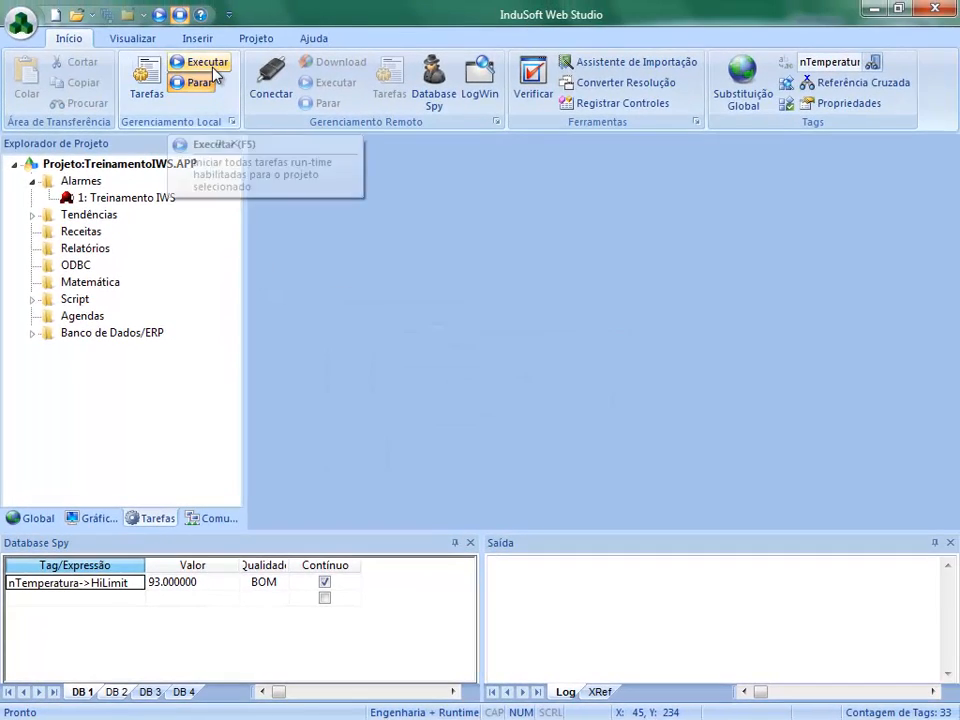
- Run the project, switch the sensor to 0 on the Alarmes screen to test its message, and exit the application
left_click(212, 66)
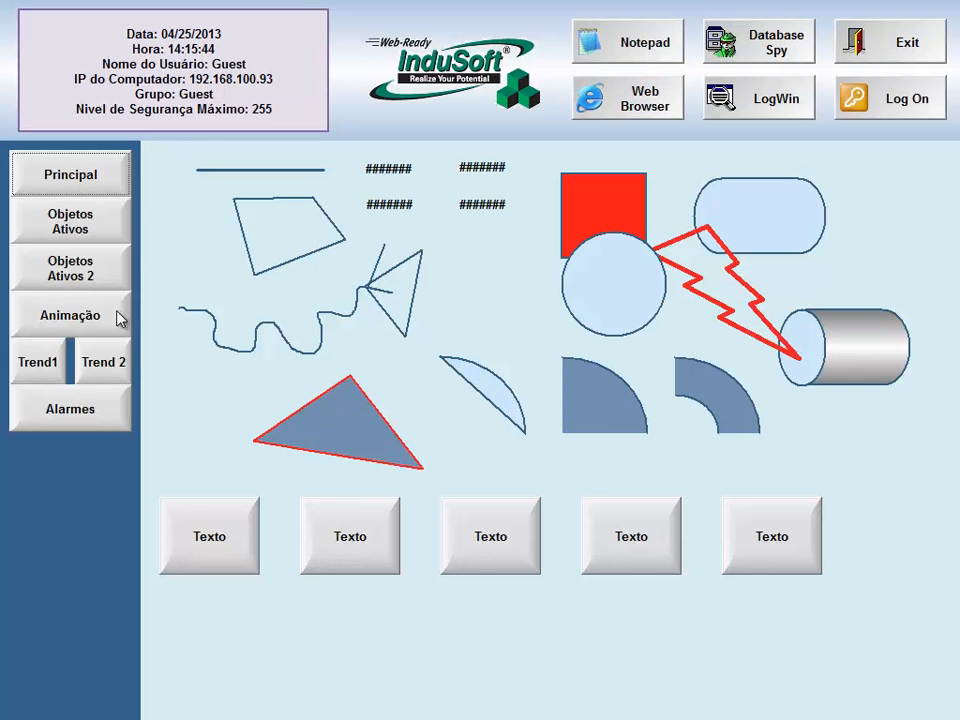
left_click(88, 404)
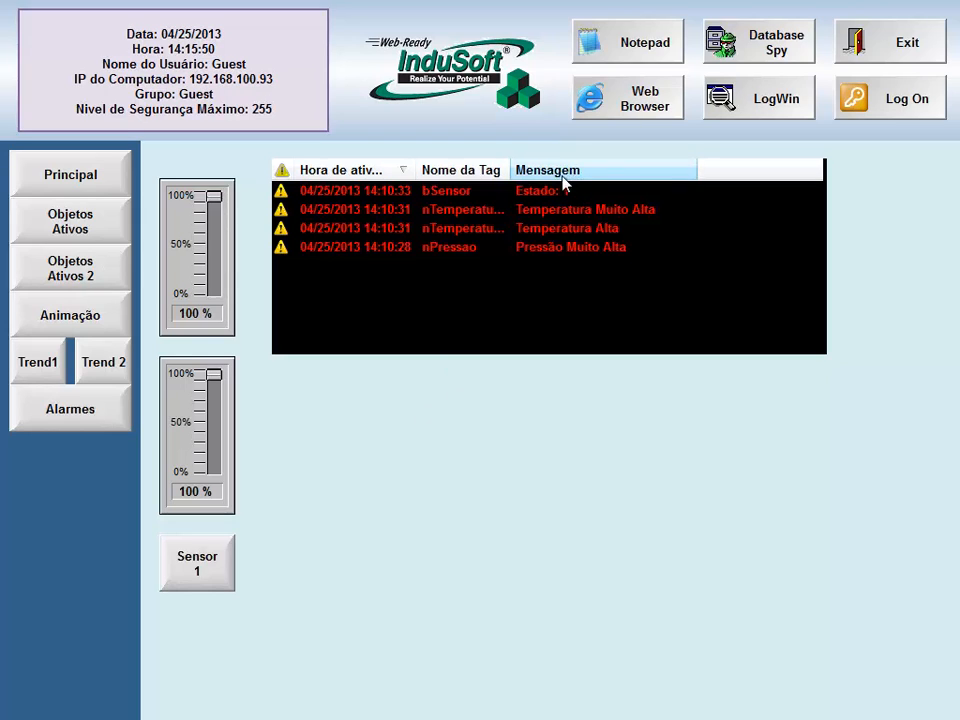
left_click(199, 572)
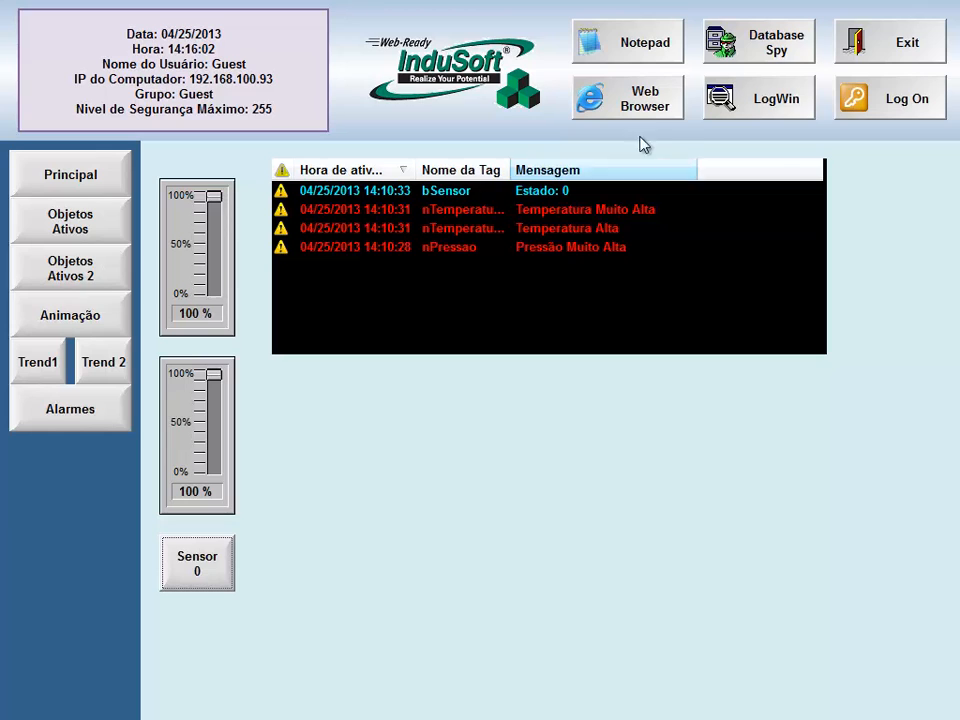
left_click(848, 58)
left_click(501, 436)
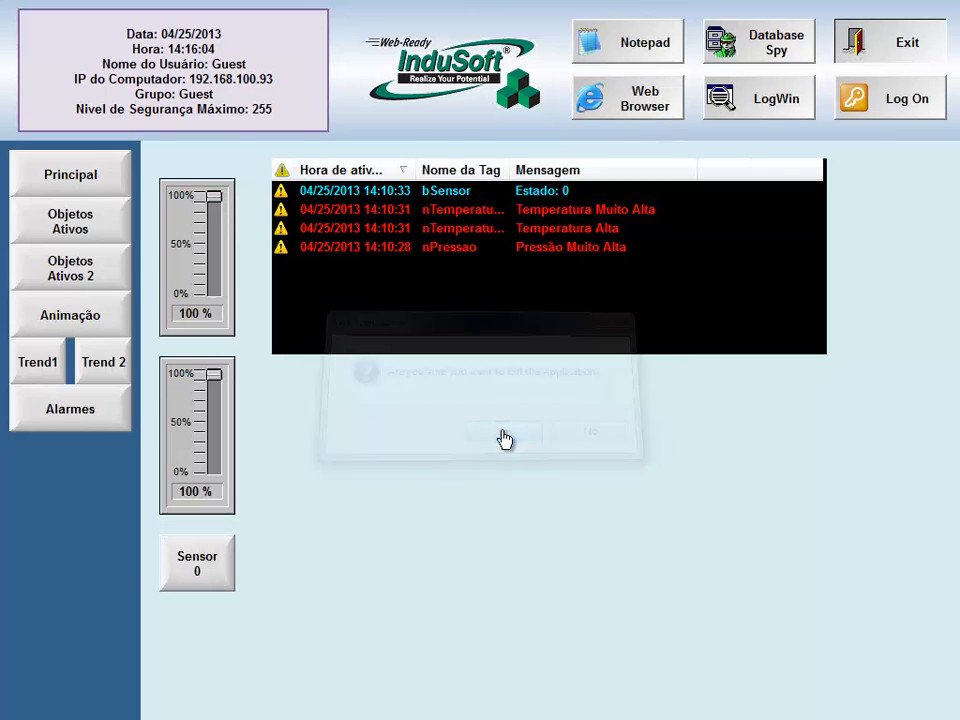
- Set the bSensor alarm message to {sEstado} in the Treinamento IWS worksheet and create sEstado as a String tag
double_click(145, 205)
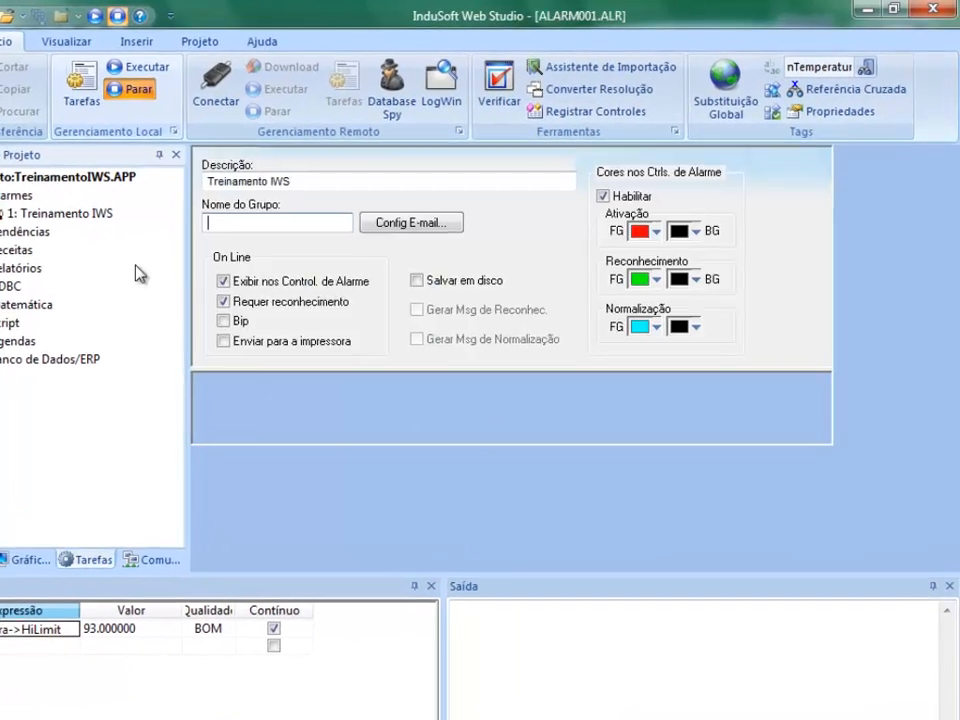
left_click(656, 494)
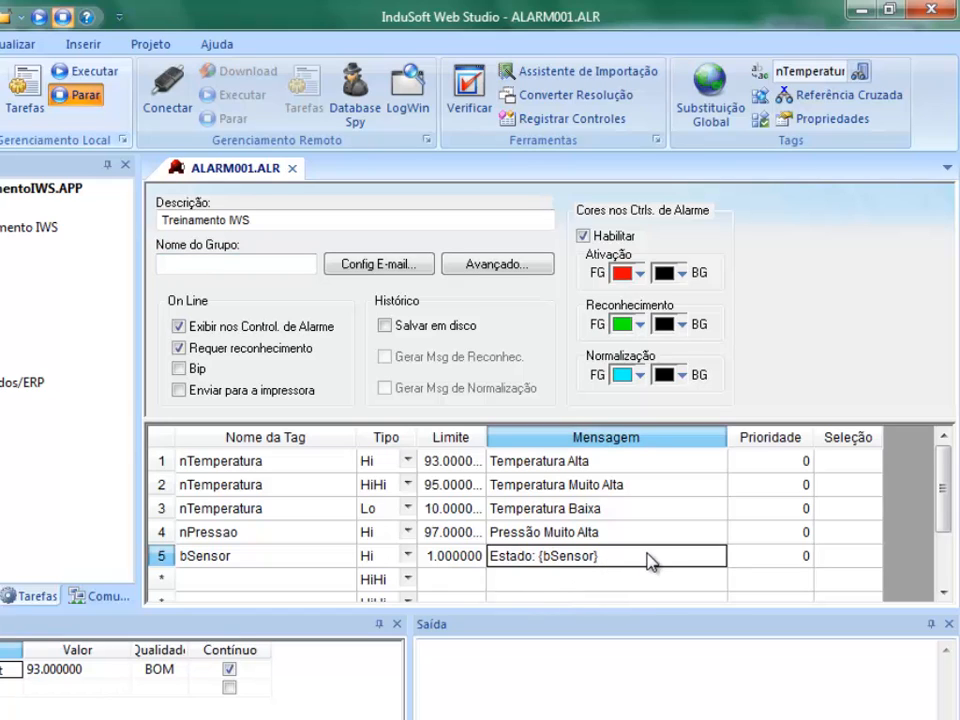
type("{sEstado")
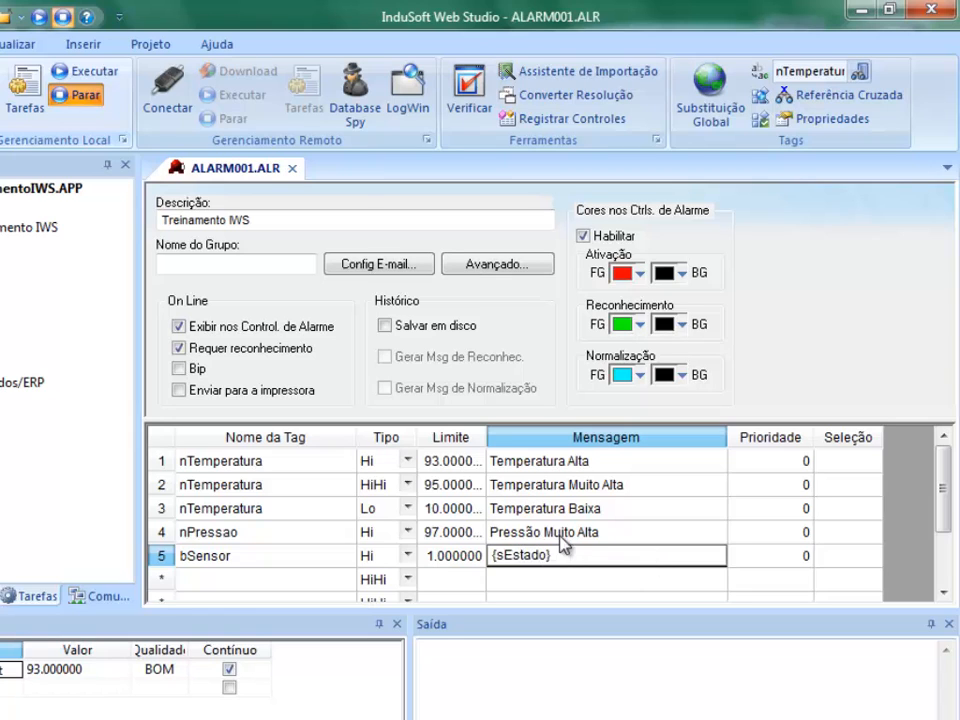
key("Return")
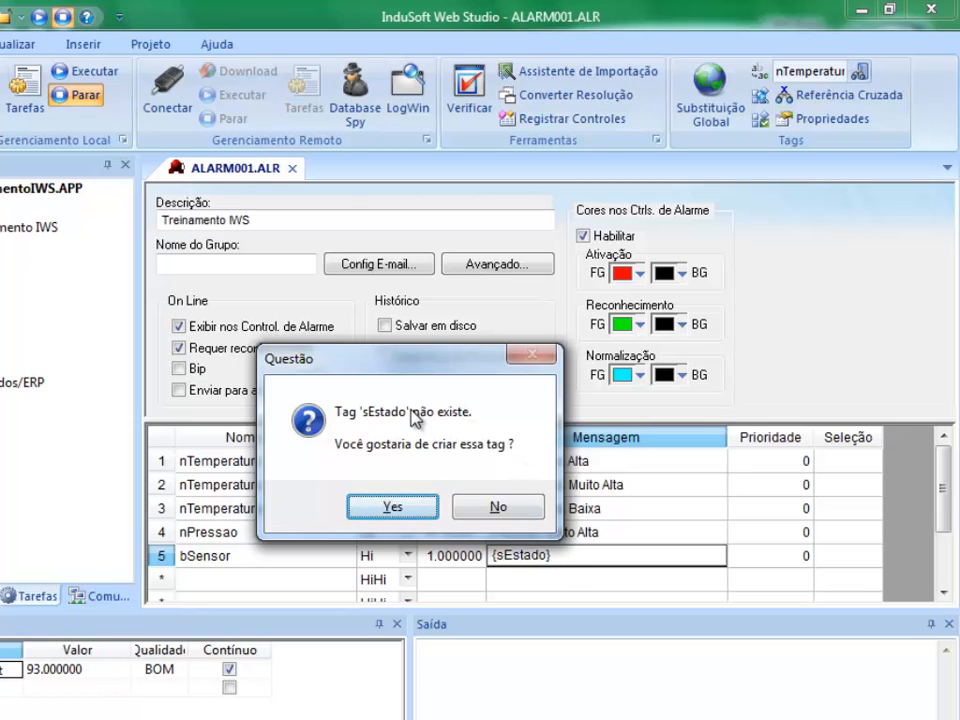
left_click(392, 507)
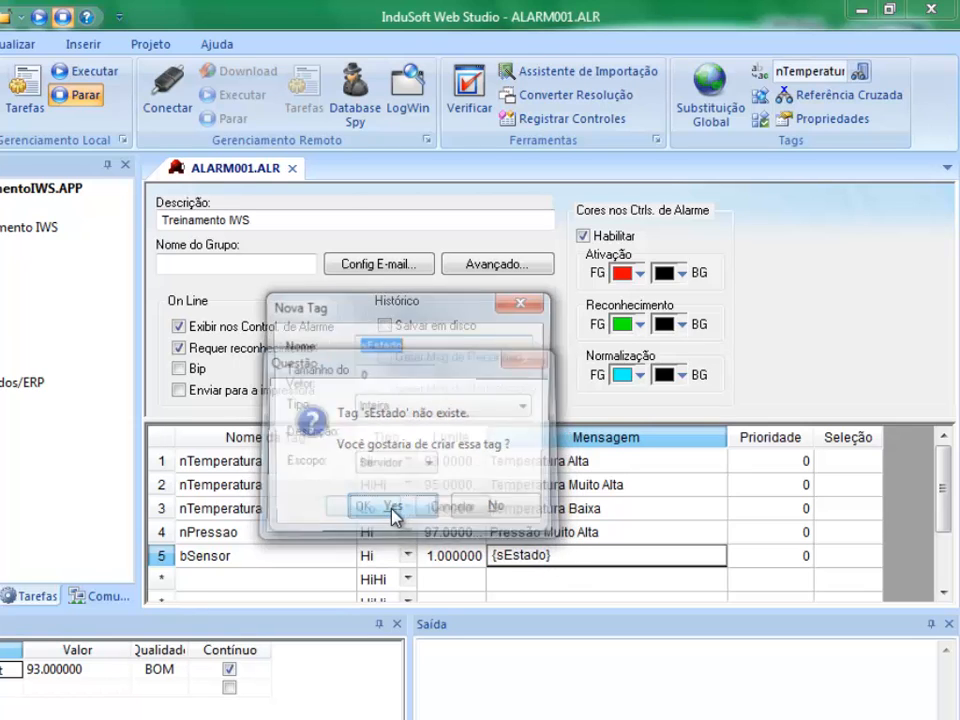
left_click(410, 407)
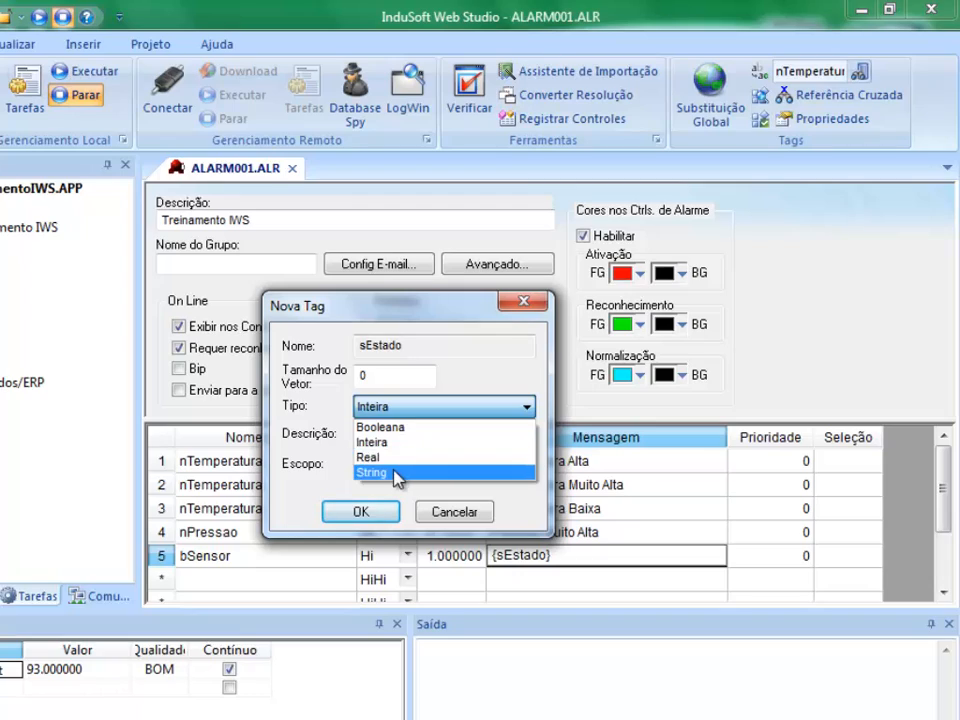
left_click(396, 534)
left_click(368, 512)
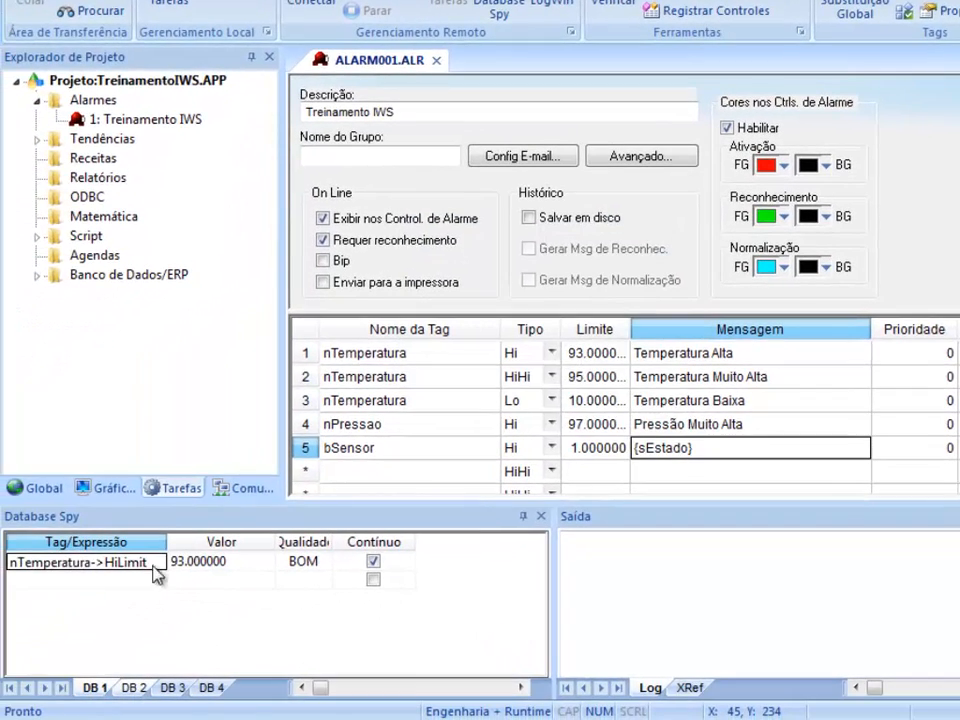
- Add sEstado to the Database Spy with the value "Sensor Ligado", and close the alarm worksheet with its changes saved
left_click(158, 586)
type("s")
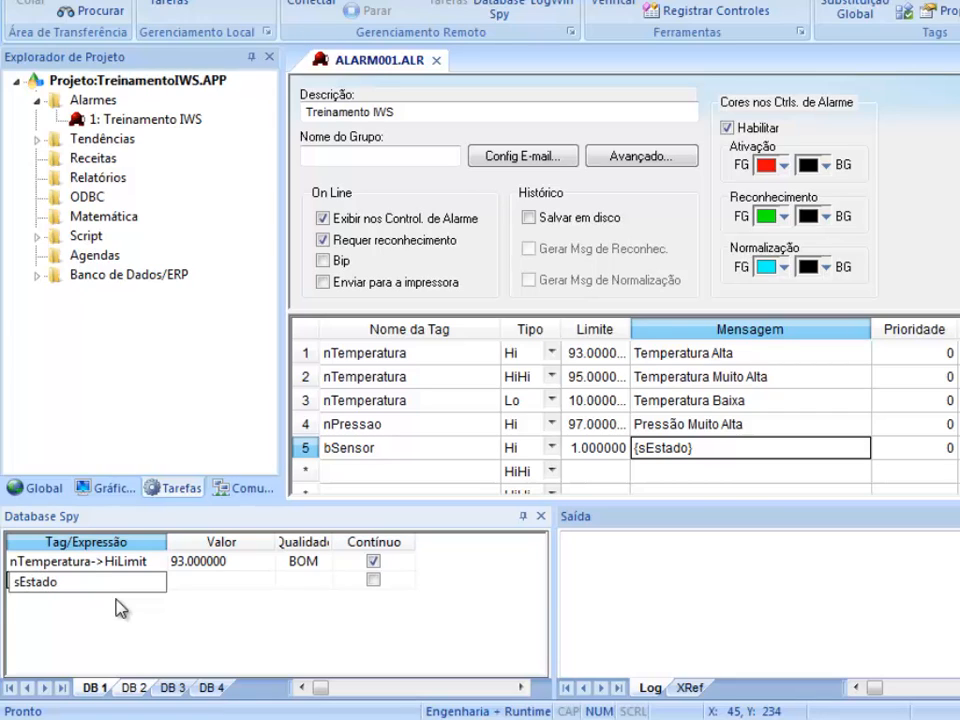
type("Estado")
key("Return")
left_click(187, 581)
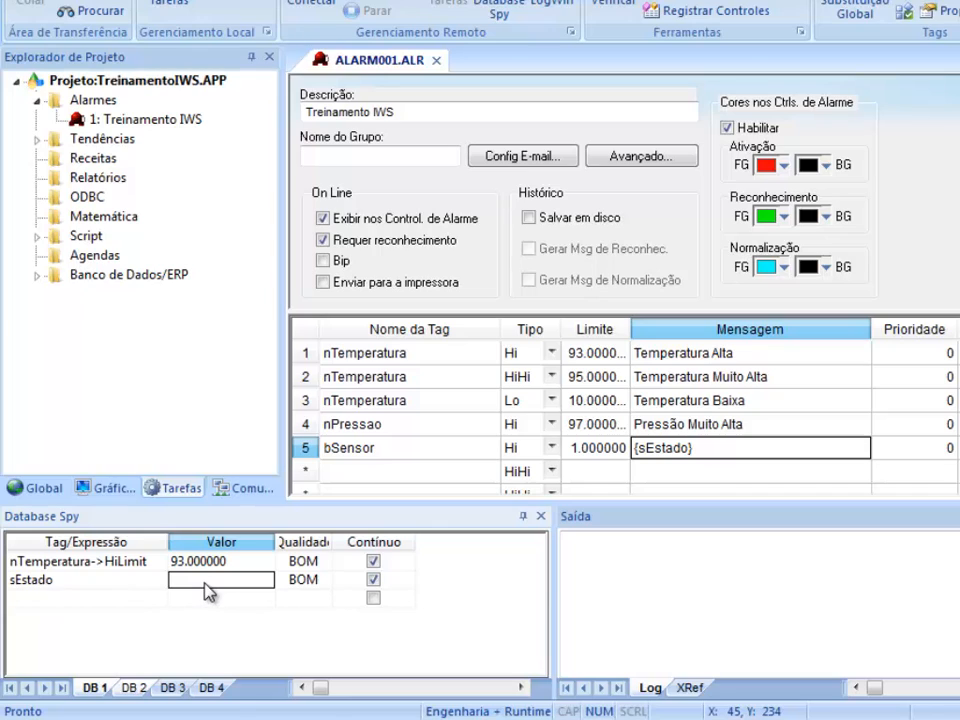
type("Sensor Ligado")
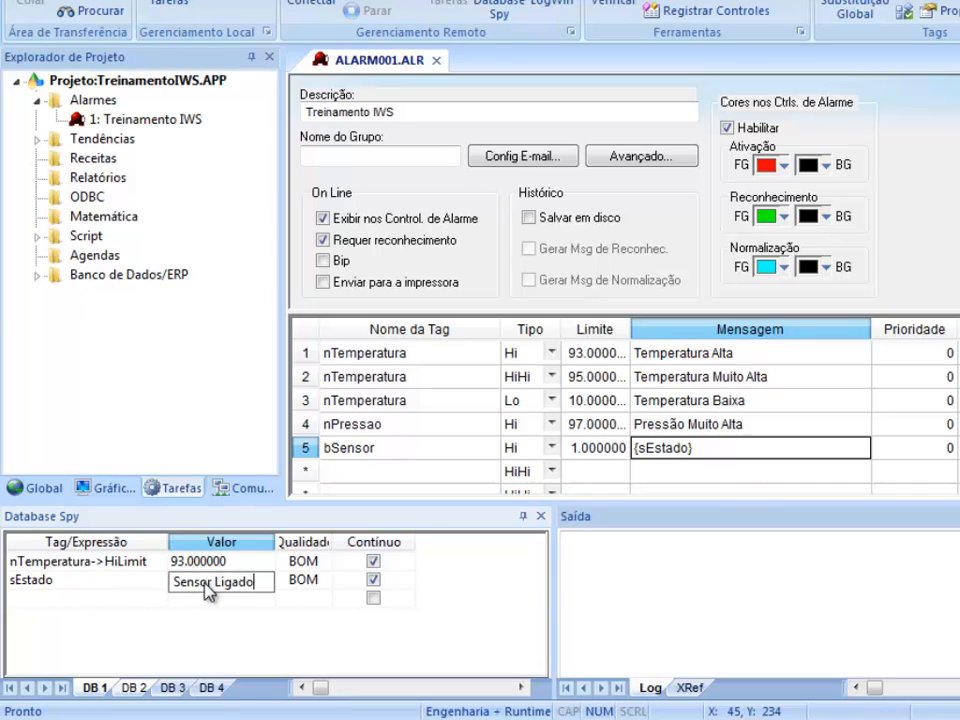
left_click(400, 428)
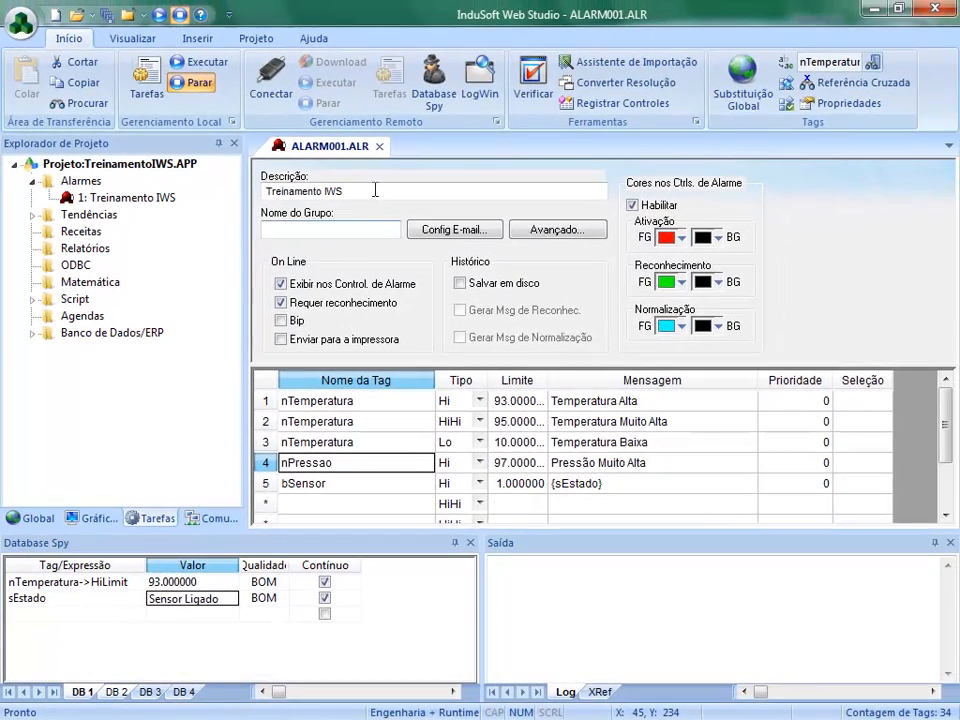
left_click(379, 146)
left_click(410, 430)
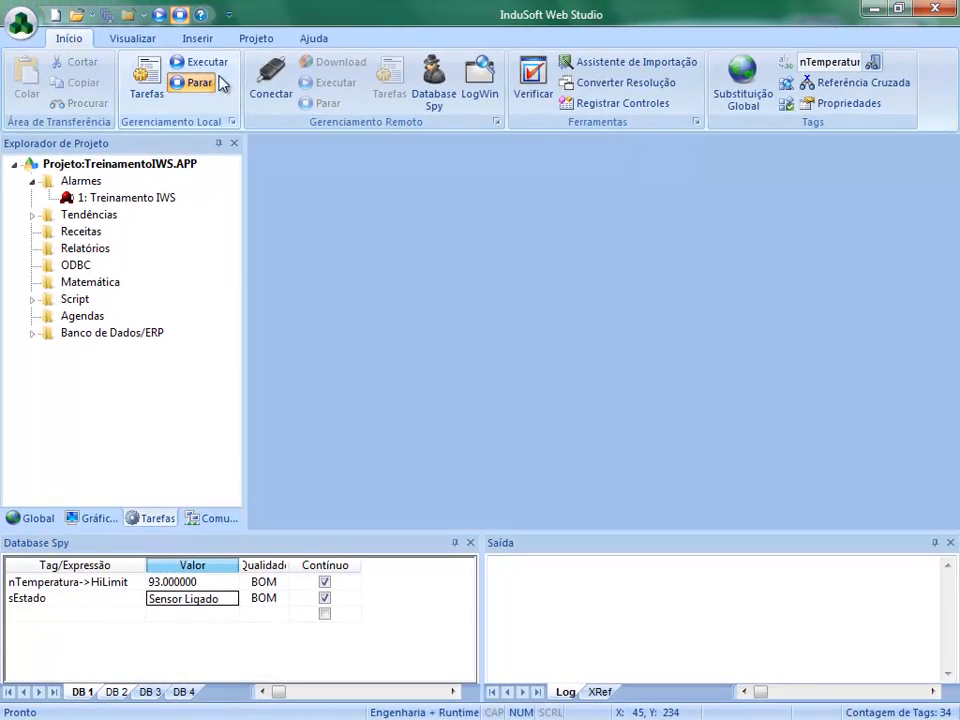
- Run the project, switch the sensor to 1 on the Alarmes screen to test its {sEstado} message, and exit the application
left_click(217, 81)
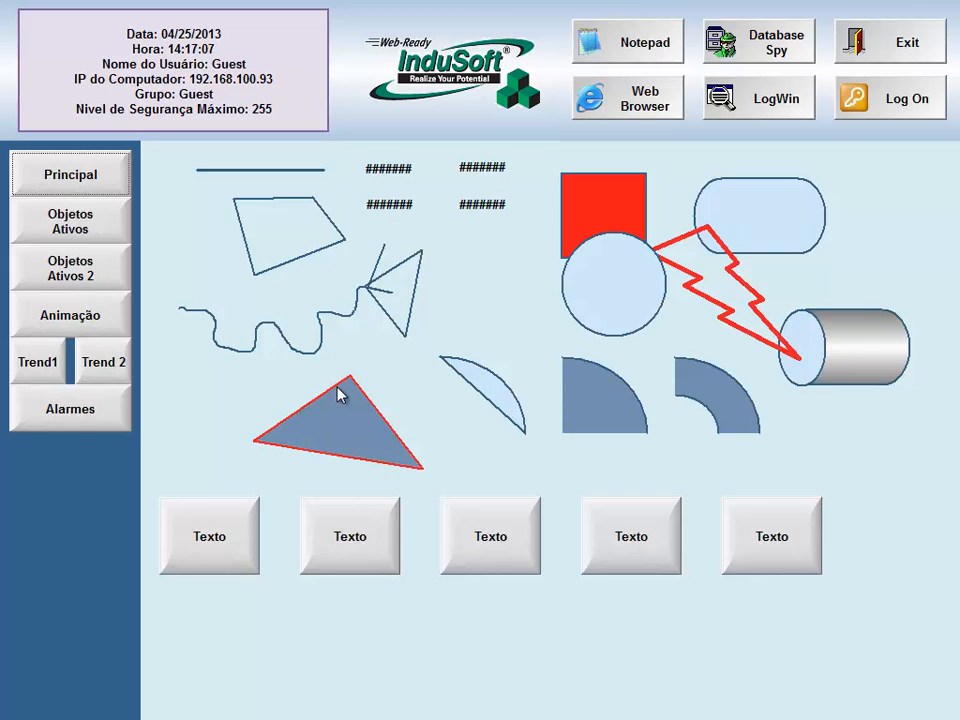
left_click(62, 416)
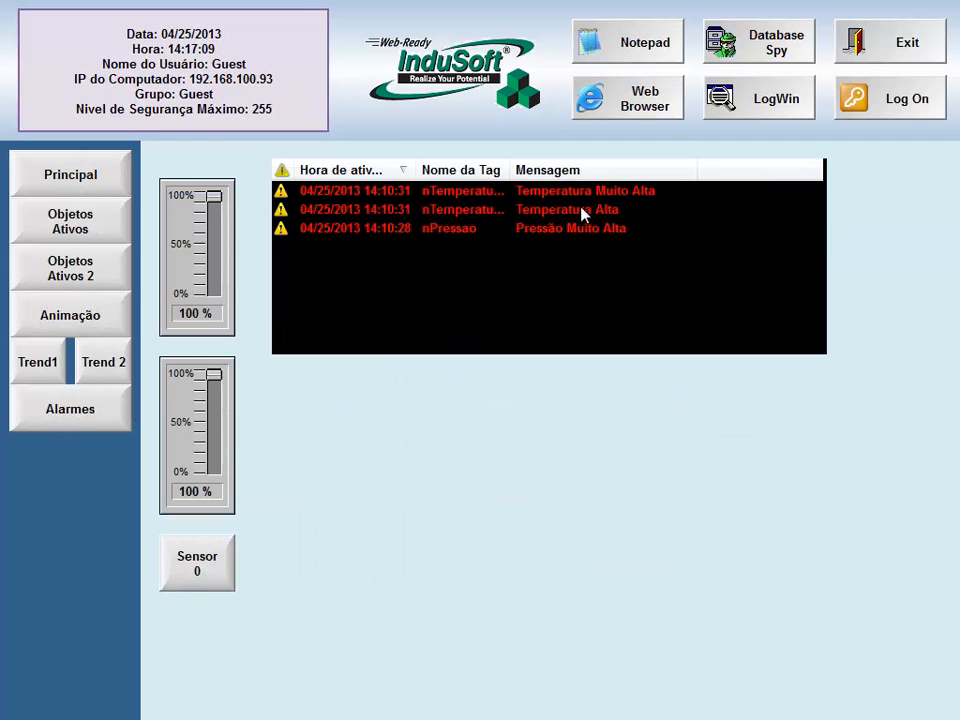
left_click(218, 570)
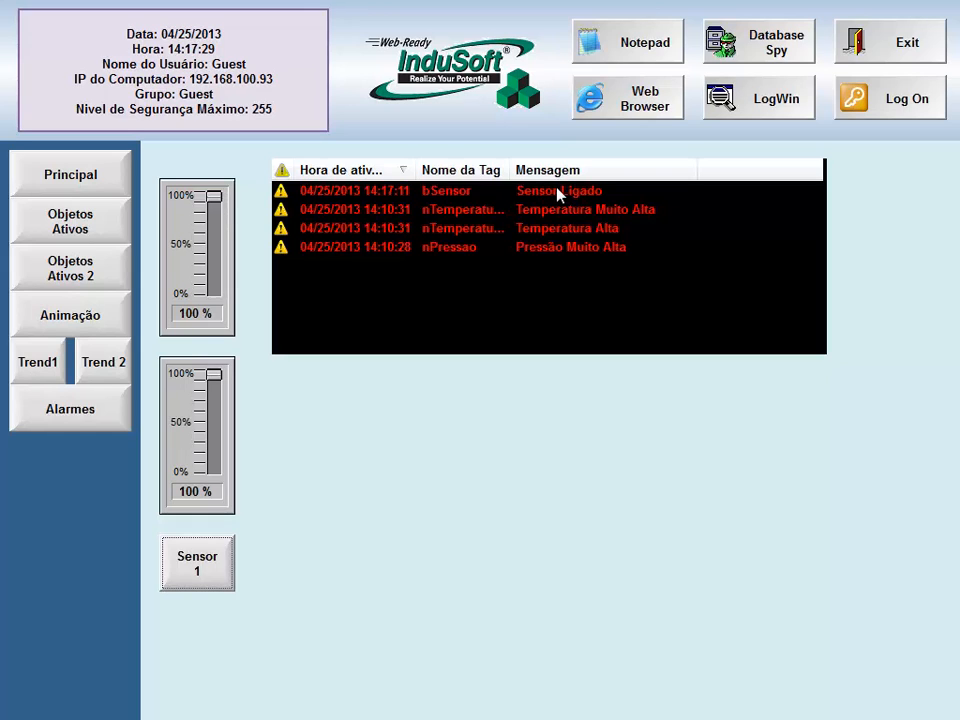
left_click(904, 44)
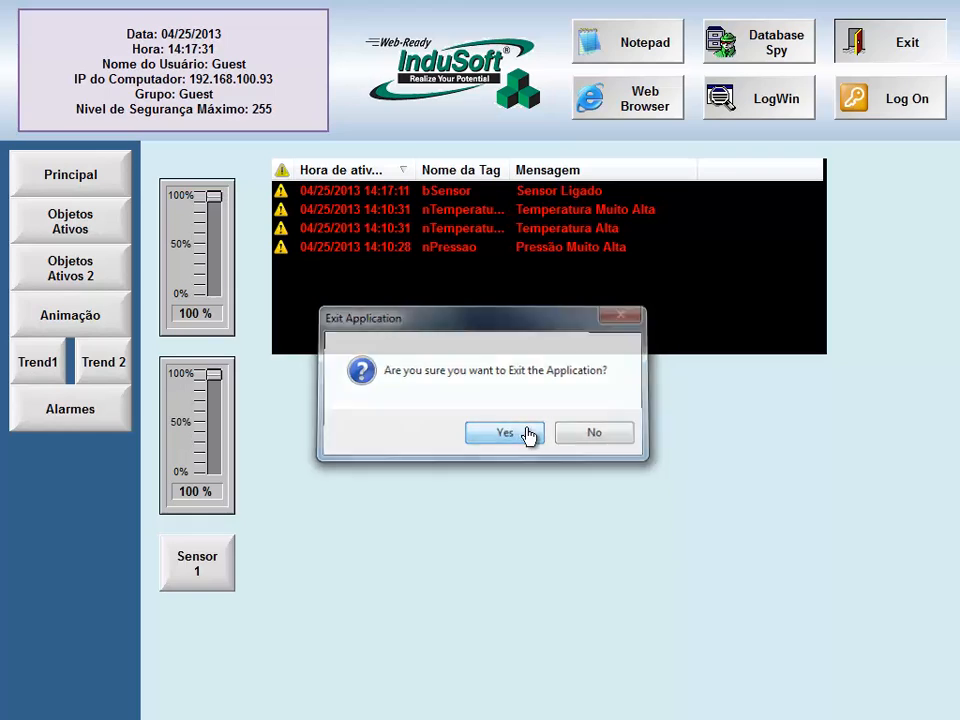
left_click(528, 434)
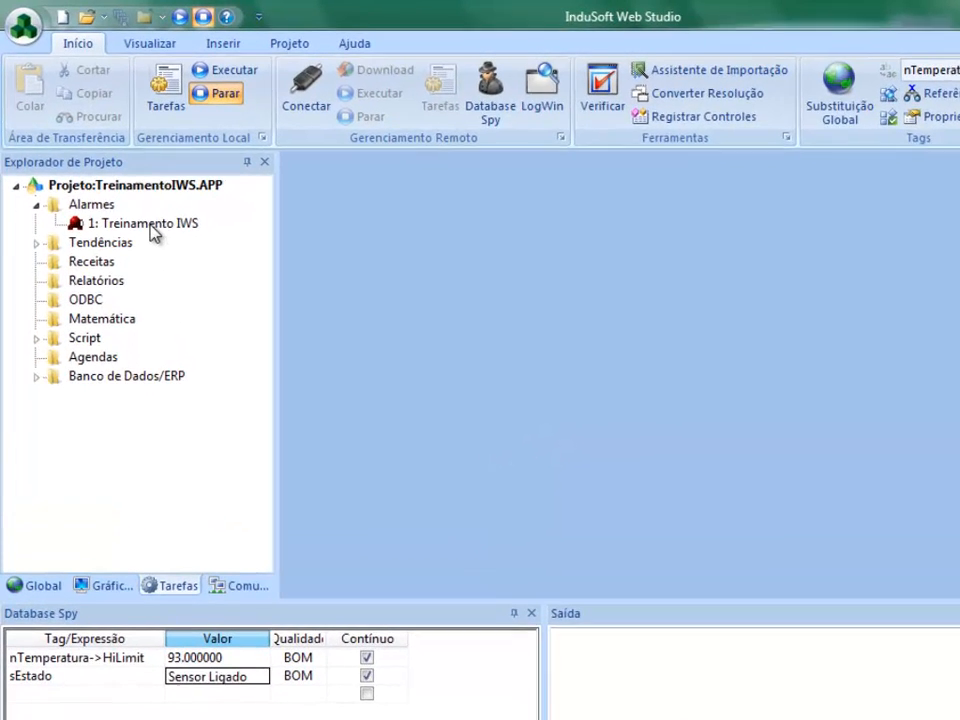
- Reopen the Treinamento IWS alarm worksheet and set the foreground colours to dark olive green for Reconhecimento, dark blue for Normalização and dark red for Ativação
double_click(152, 232)
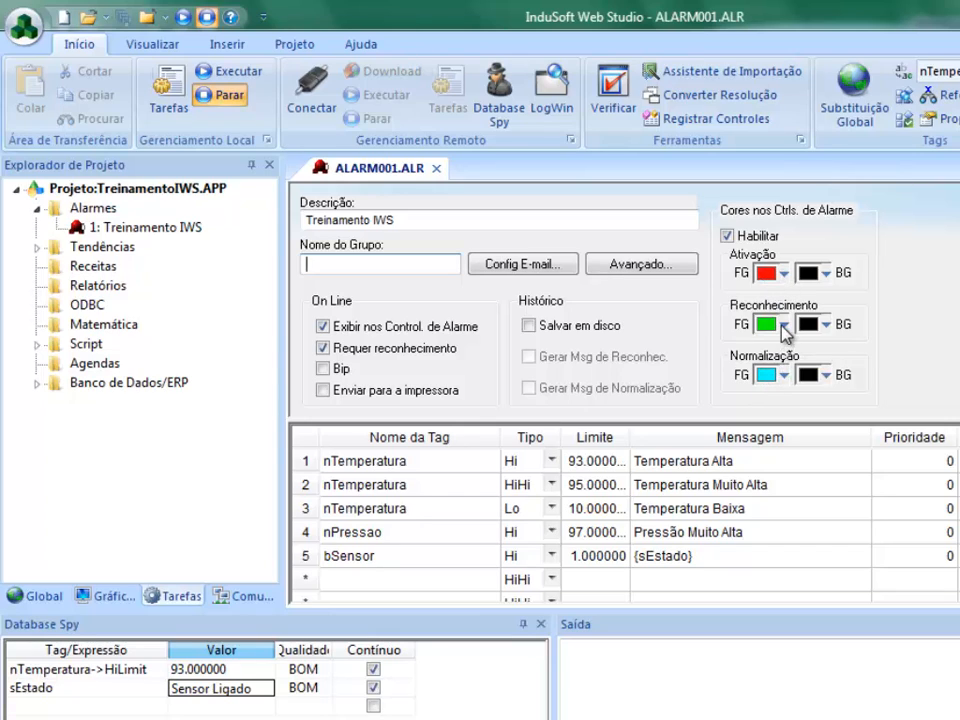
left_click(785, 328)
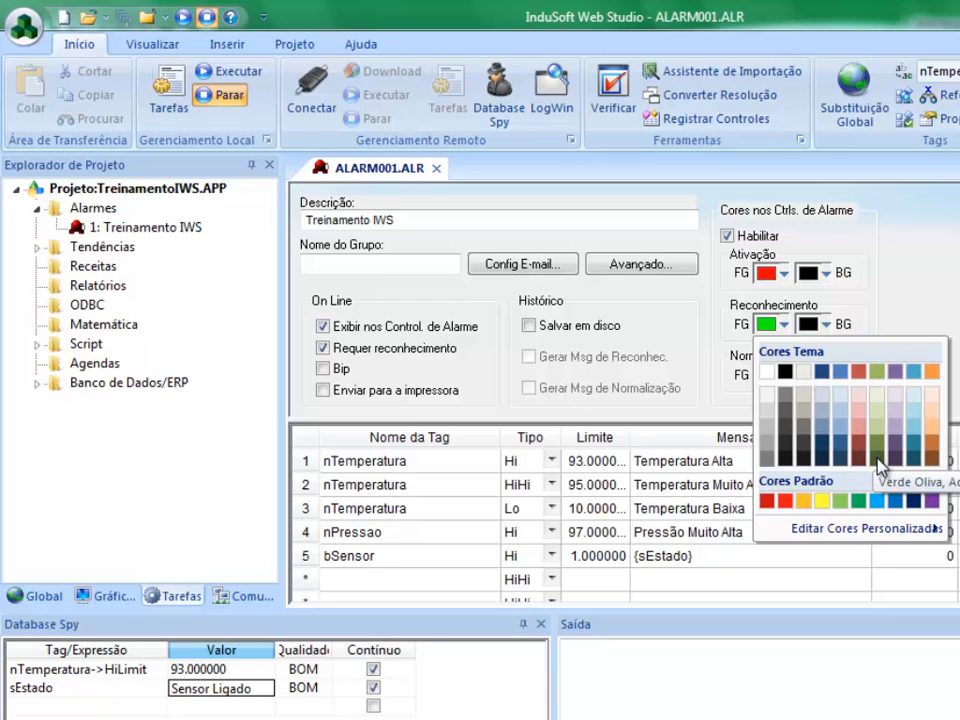
left_click(878, 462)
left_click(786, 377)
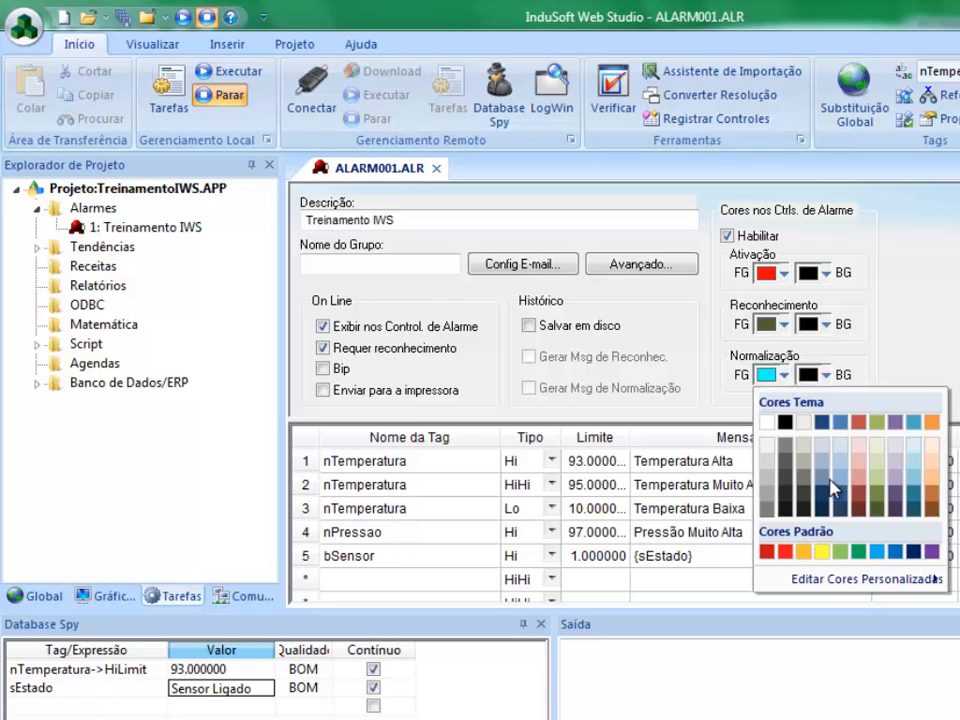
left_click(829, 512)
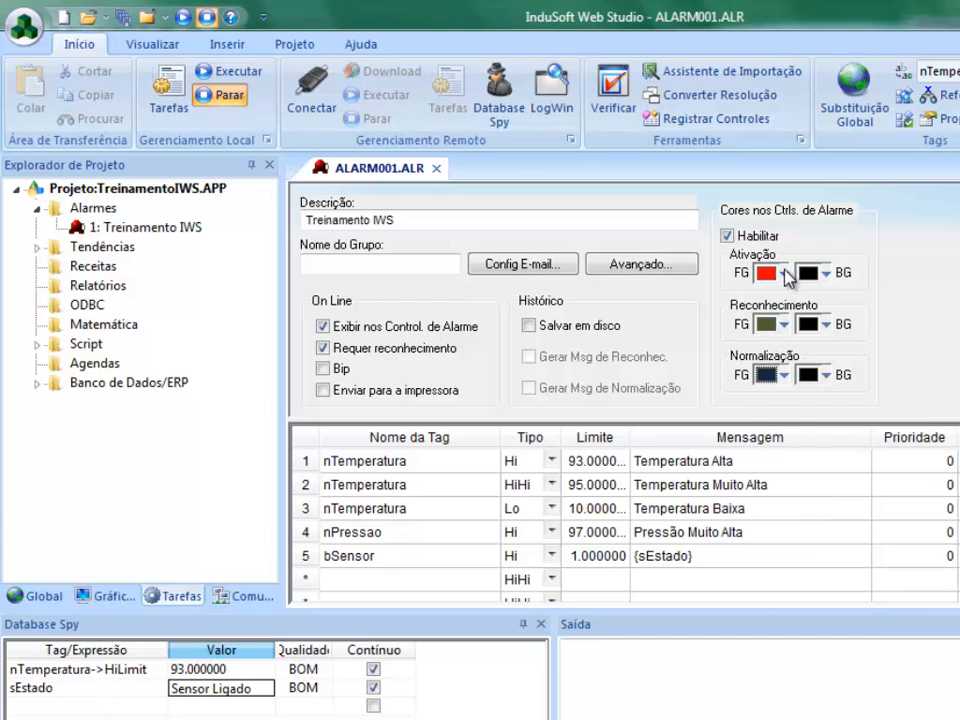
left_click(786, 273)
left_click(776, 452)
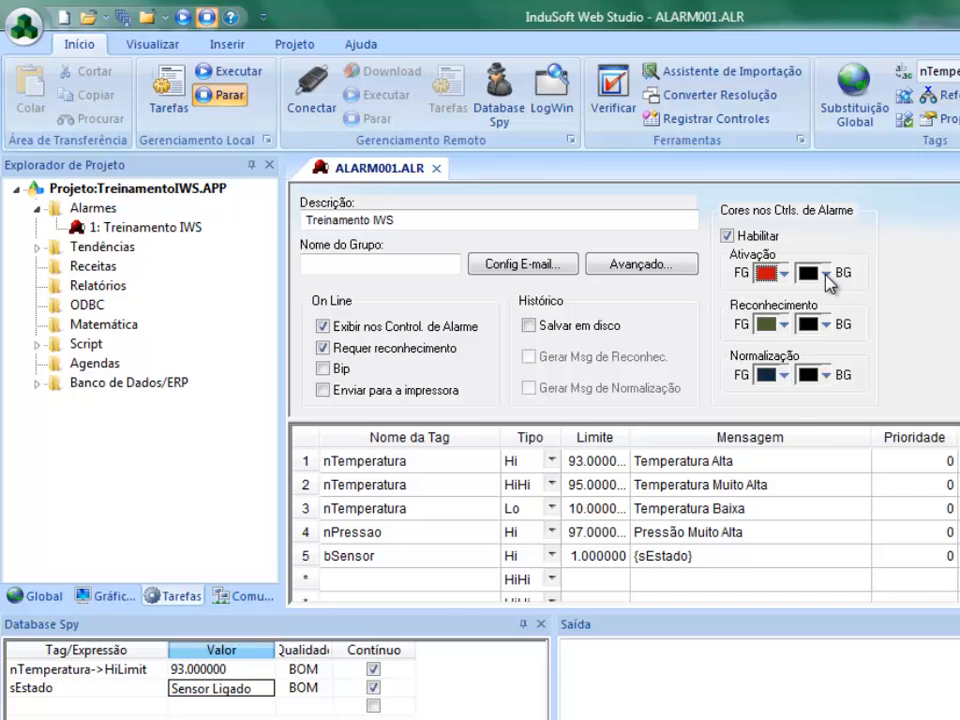
- Set the Ativação, Reconhecimento and Normalização background colors to white in the alarm worksheet, then save and close it
left_click(827, 275)
left_click(812, 318)
left_click(824, 327)
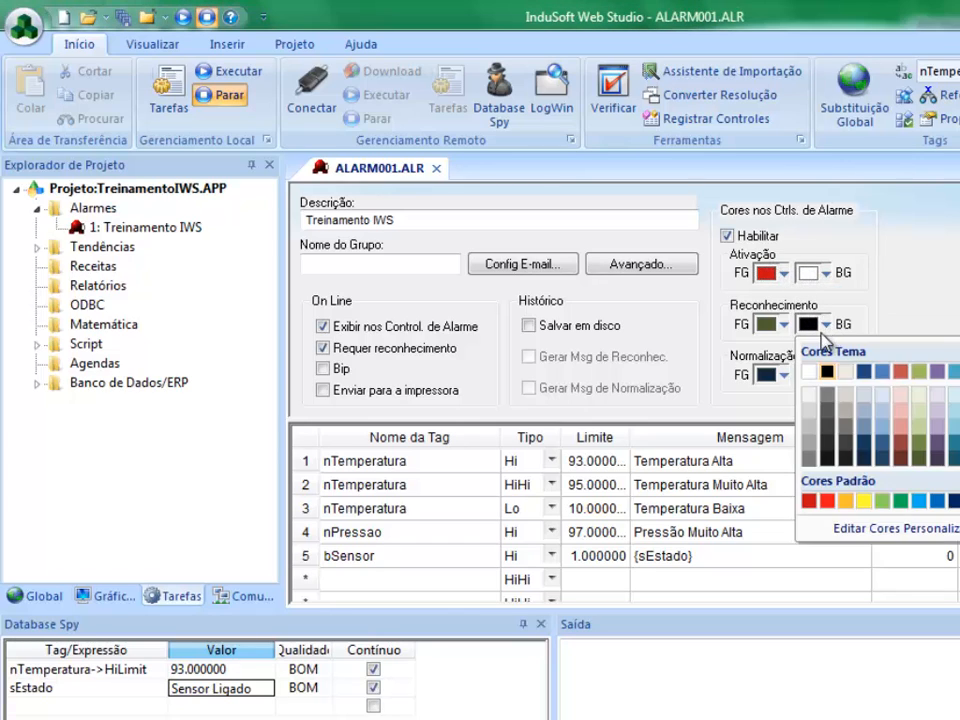
left_click(810, 373)
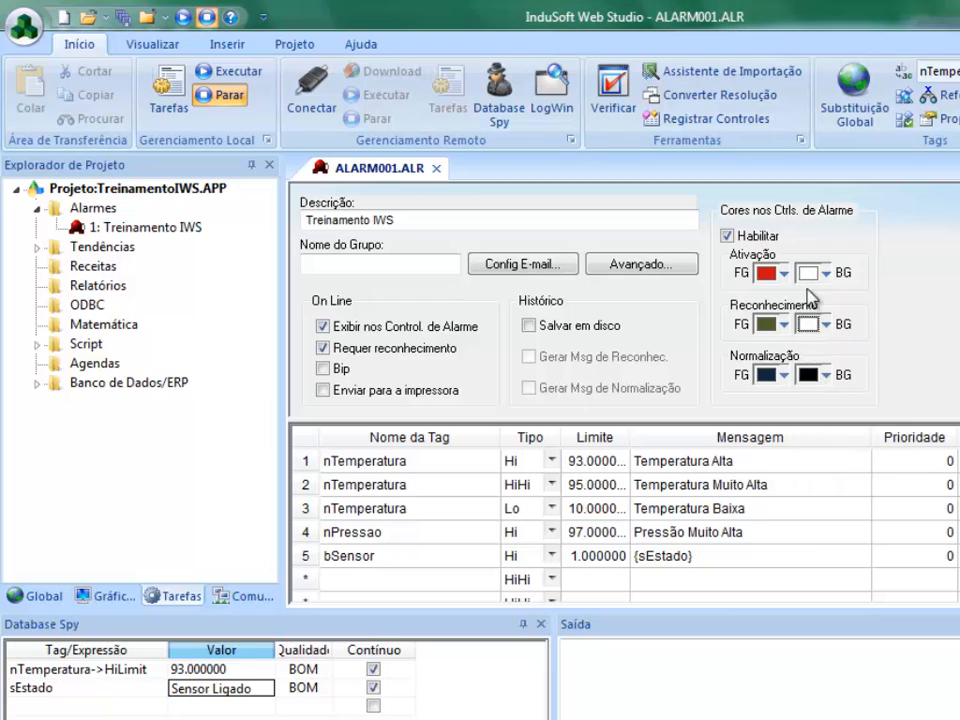
left_click(825, 378)
left_click(812, 420)
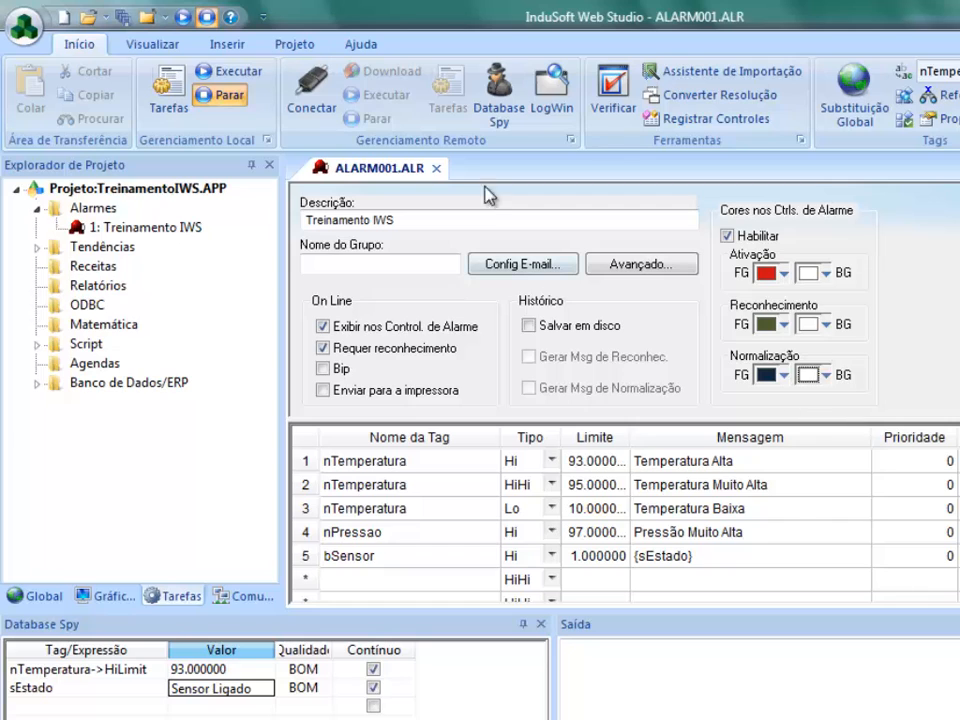
left_click(436, 168)
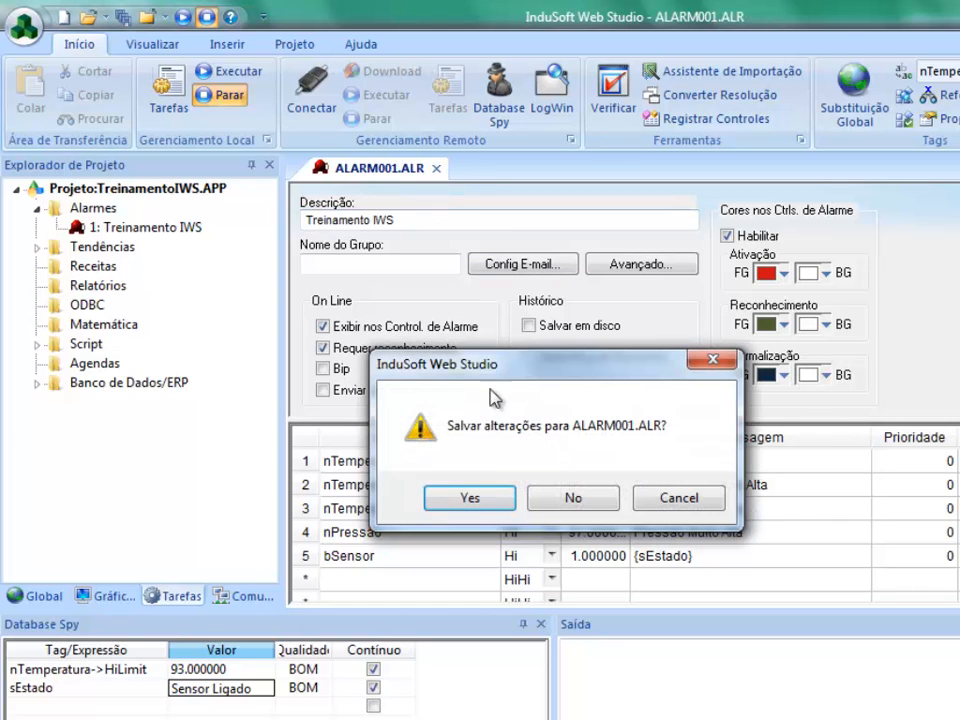
left_click(470, 500)
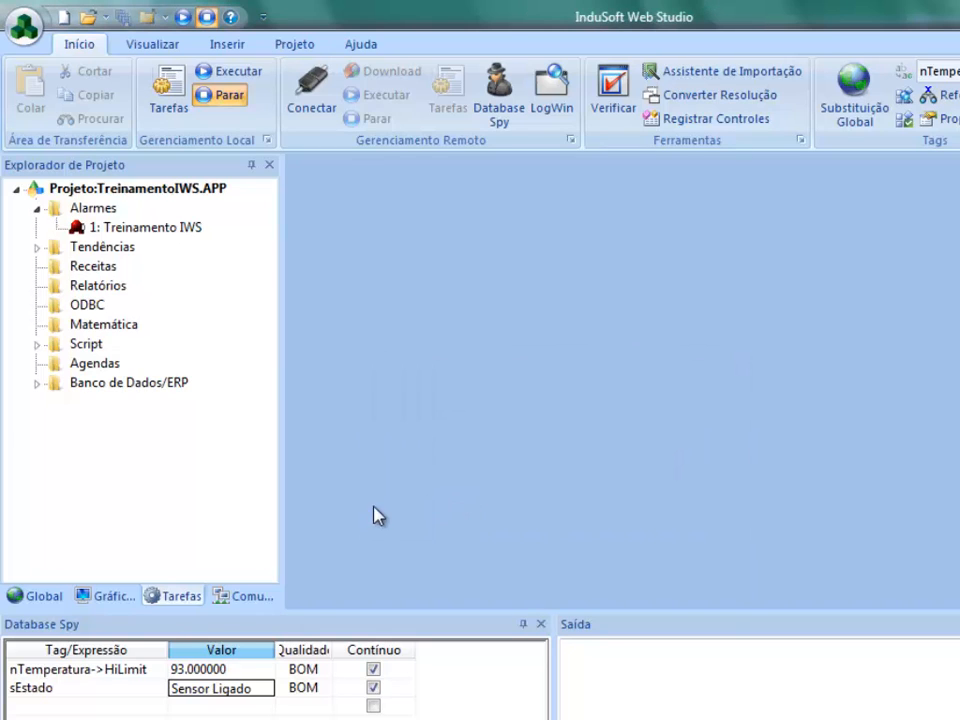
- Set the background color of the Alarmes screen's alarm control to white, then save and close the screen
left_click(113, 596)
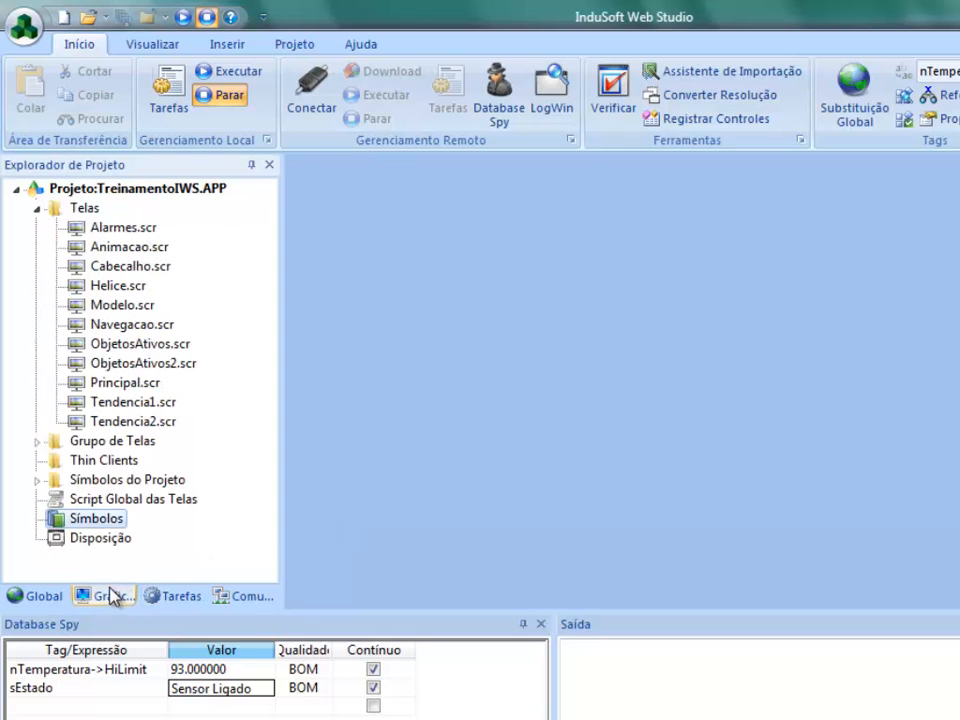
double_click(120, 227)
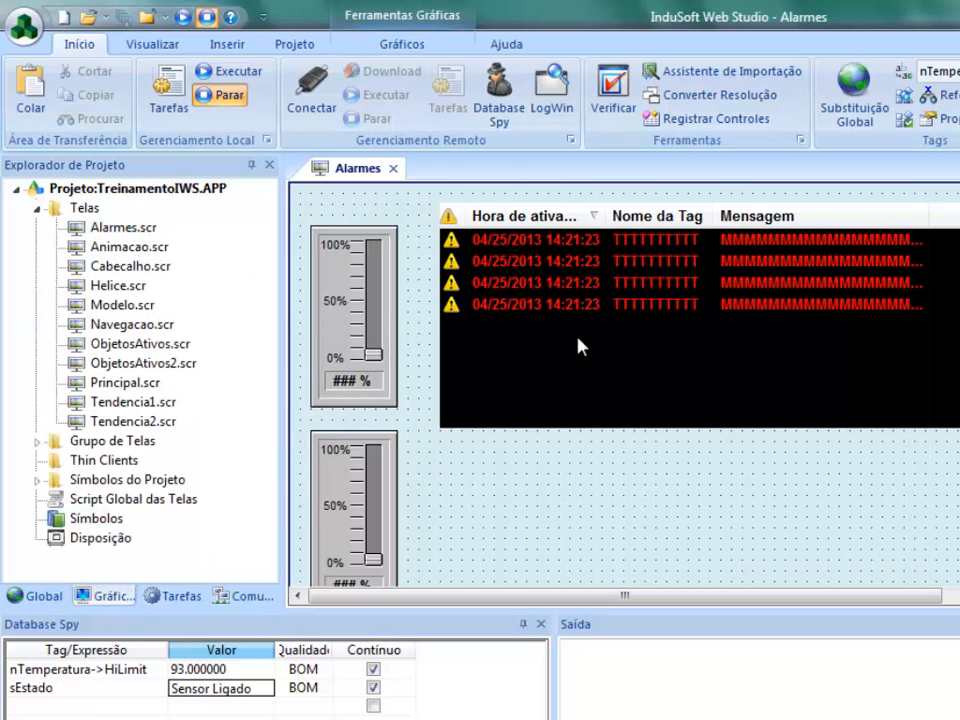
double_click(578, 345)
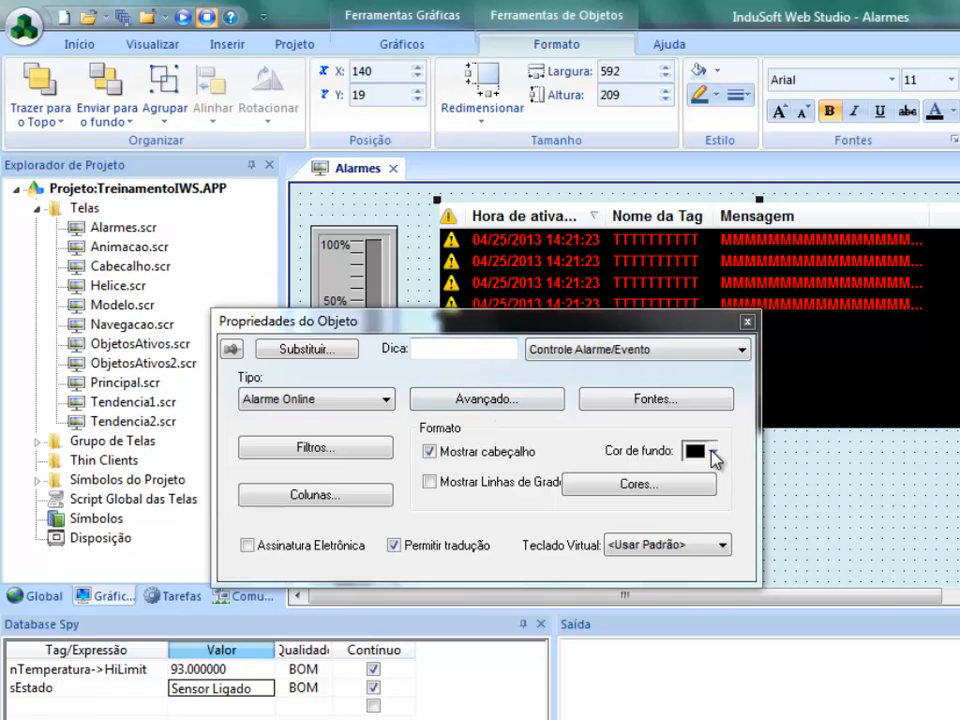
left_click(714, 452)
left_click(693, 500)
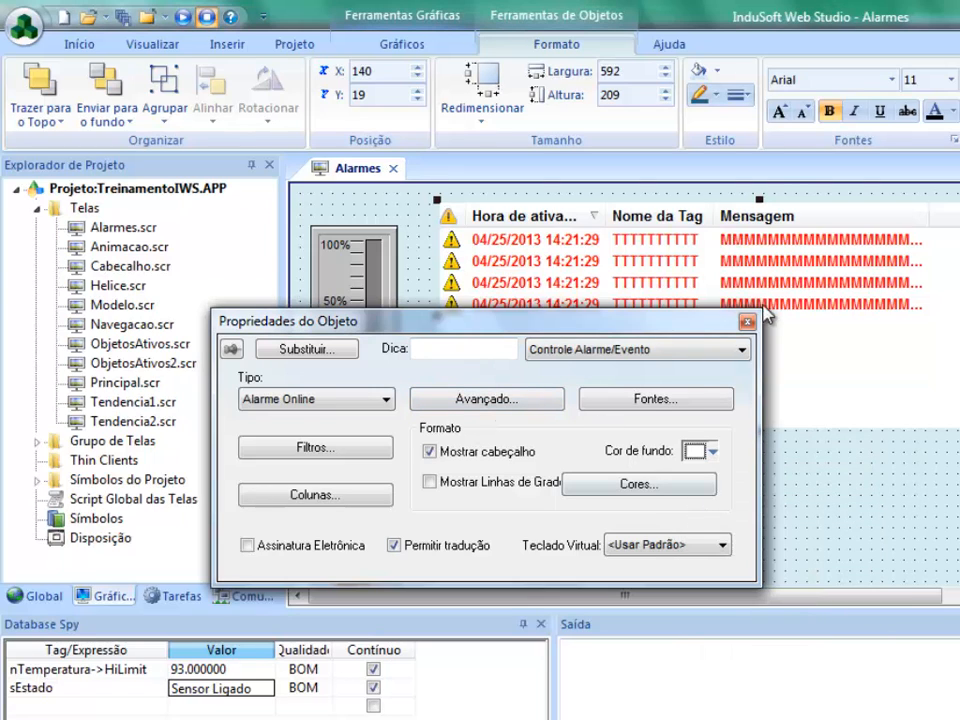
left_click(819, 525)
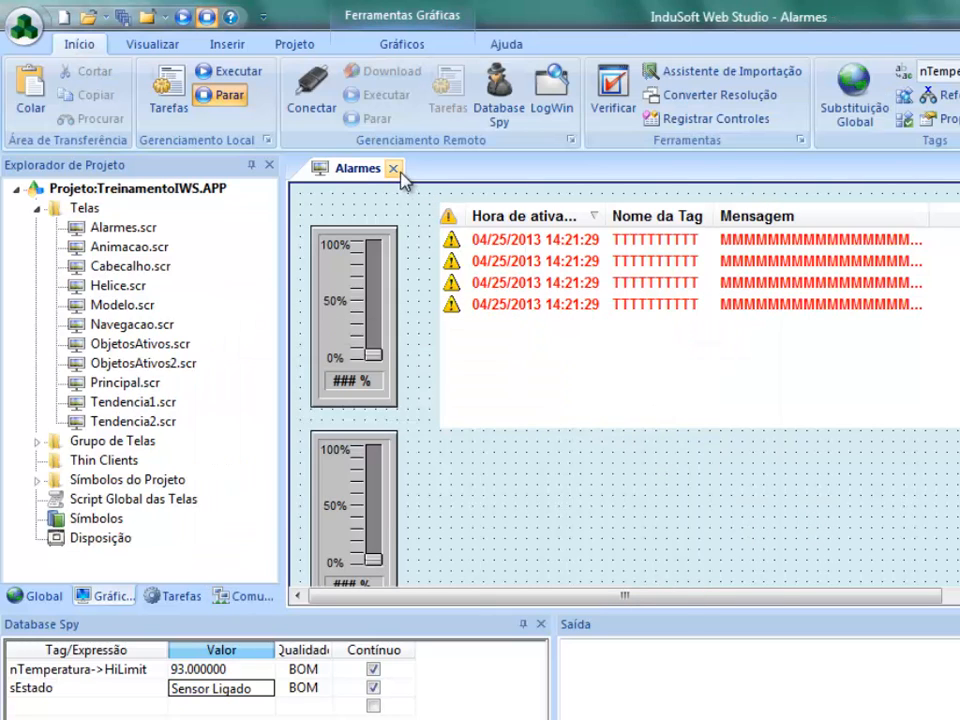
left_click(398, 172)
left_click(469, 496)
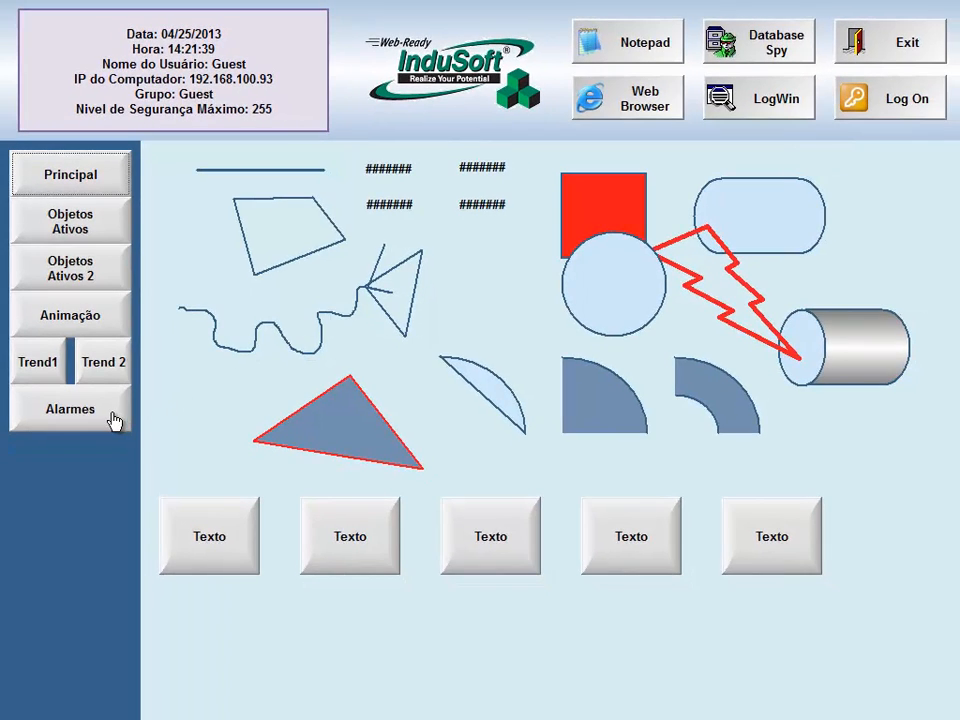
- On the running project's Alarmes screen, lower the upper slider to about 63 % and acknowledge the nPressao alarm, then exit the runtime
left_click(114, 421)
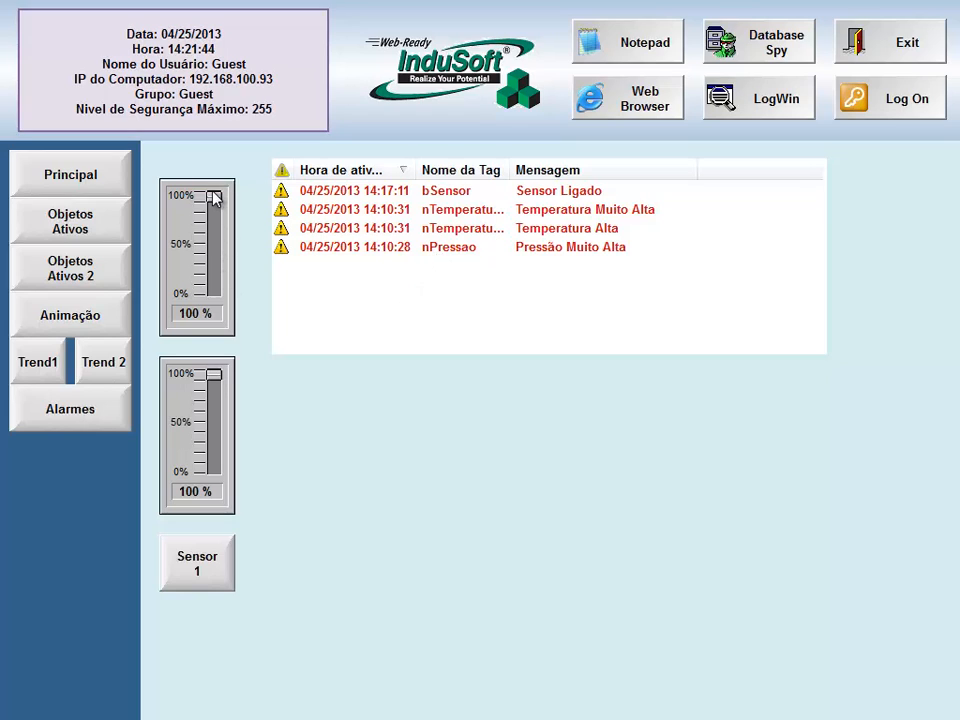
left_click_drag(213, 196, 214, 232)
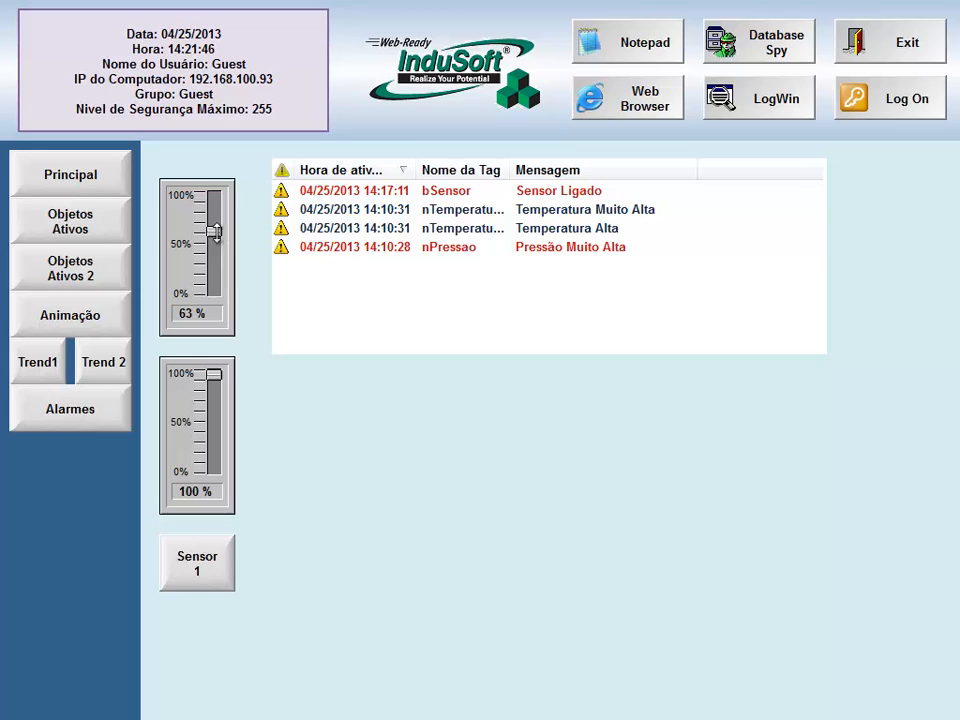
left_click(384, 254)
double_click(384, 254)
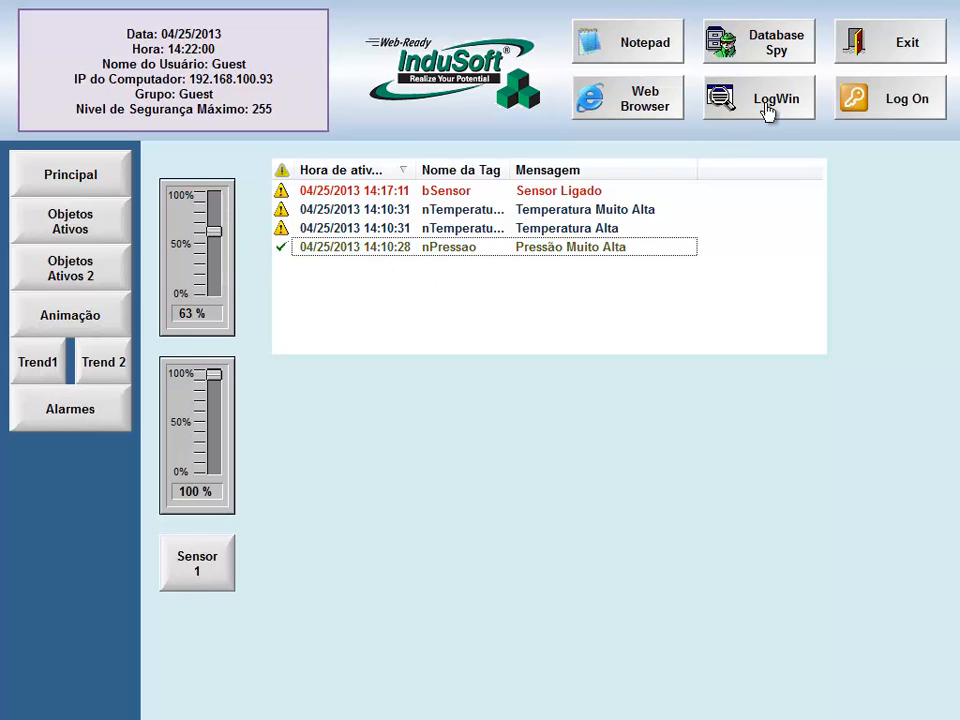
left_click(858, 45)
left_click(515, 436)
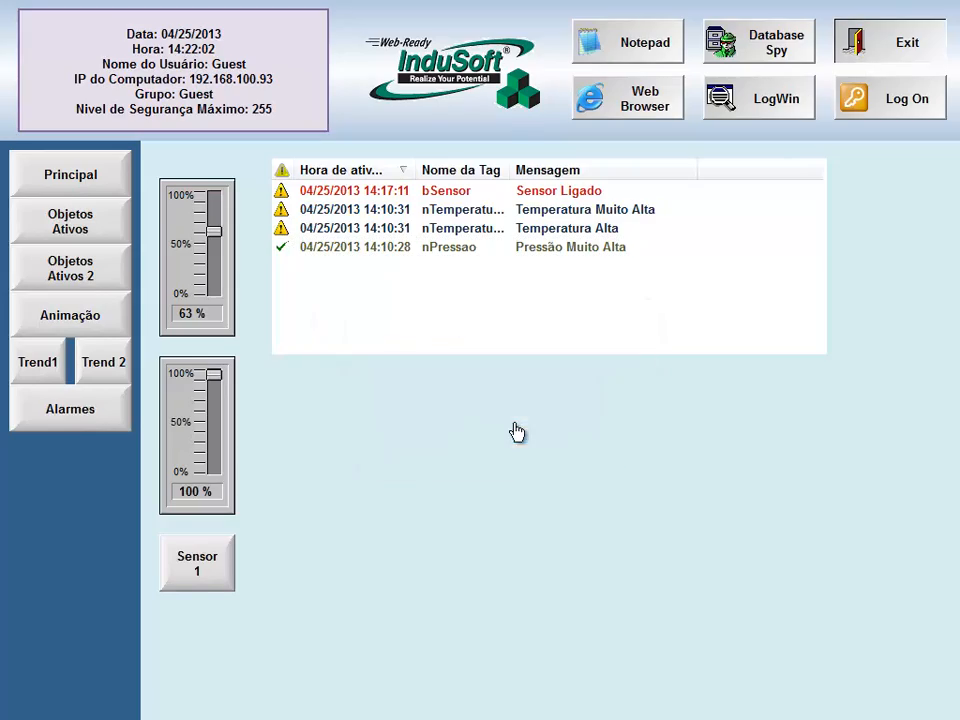
- Examine the color criteria of the Alarmes screen's alarm control: Agrupar, Ativo, Reconhecimento, Seleção and Prioridade
double_click(112, 205)
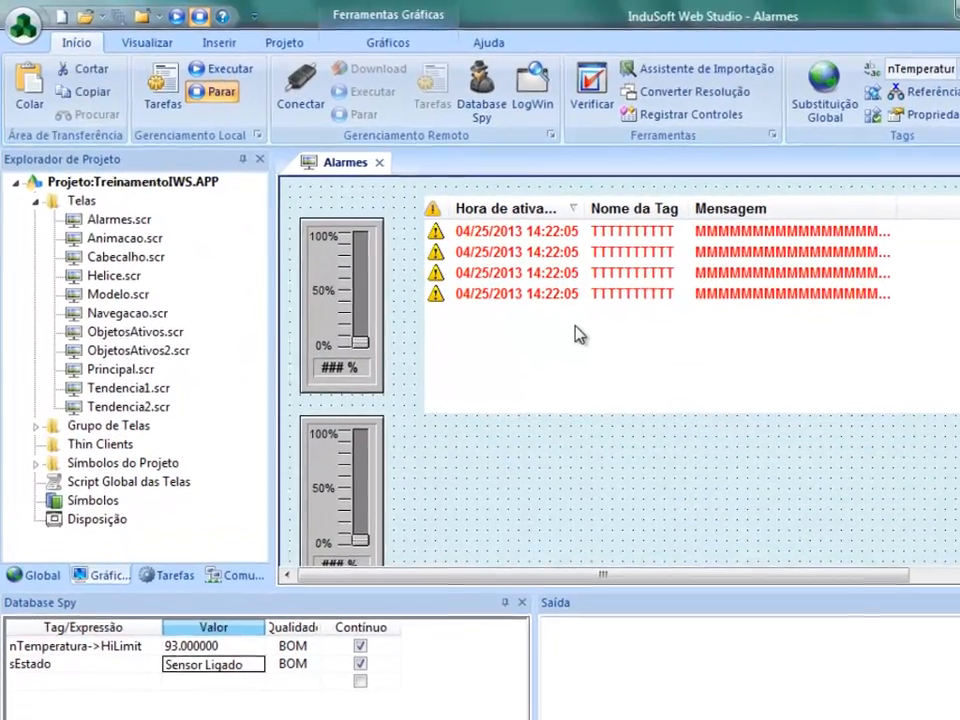
double_click(515, 306)
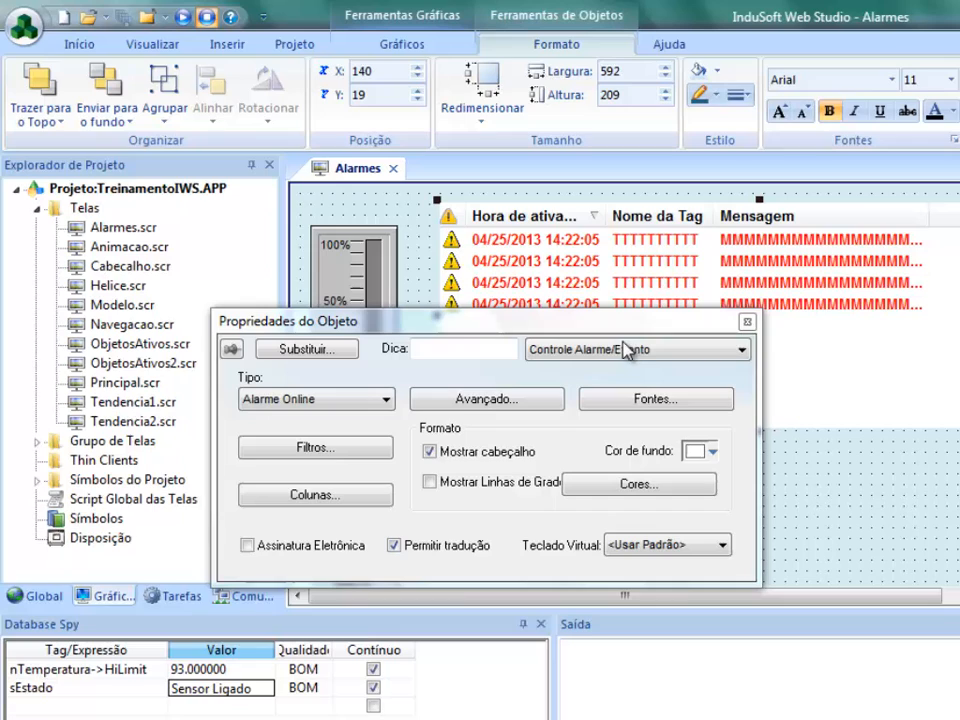
left_click(630, 487)
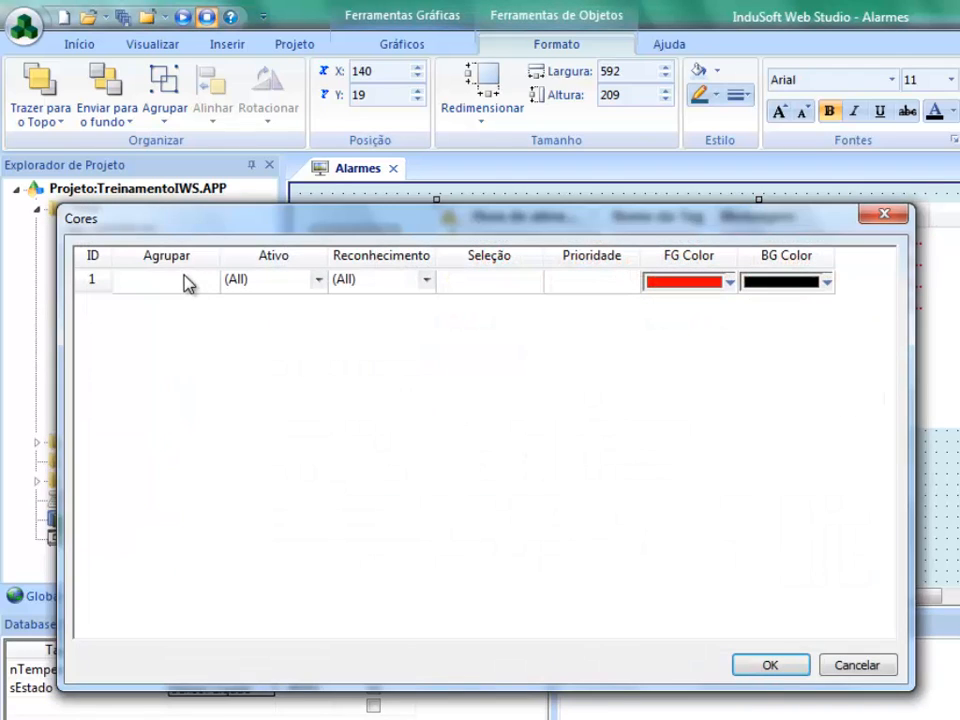
left_click(186, 283)
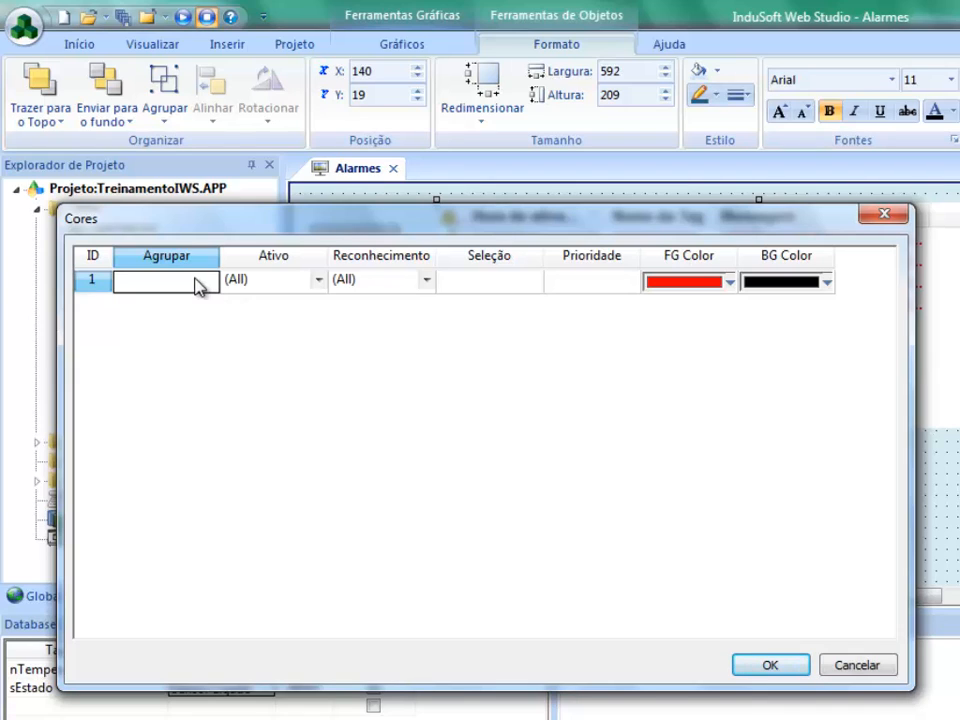
left_click(305, 285)
left_click(318, 283)
left_click(318, 283)
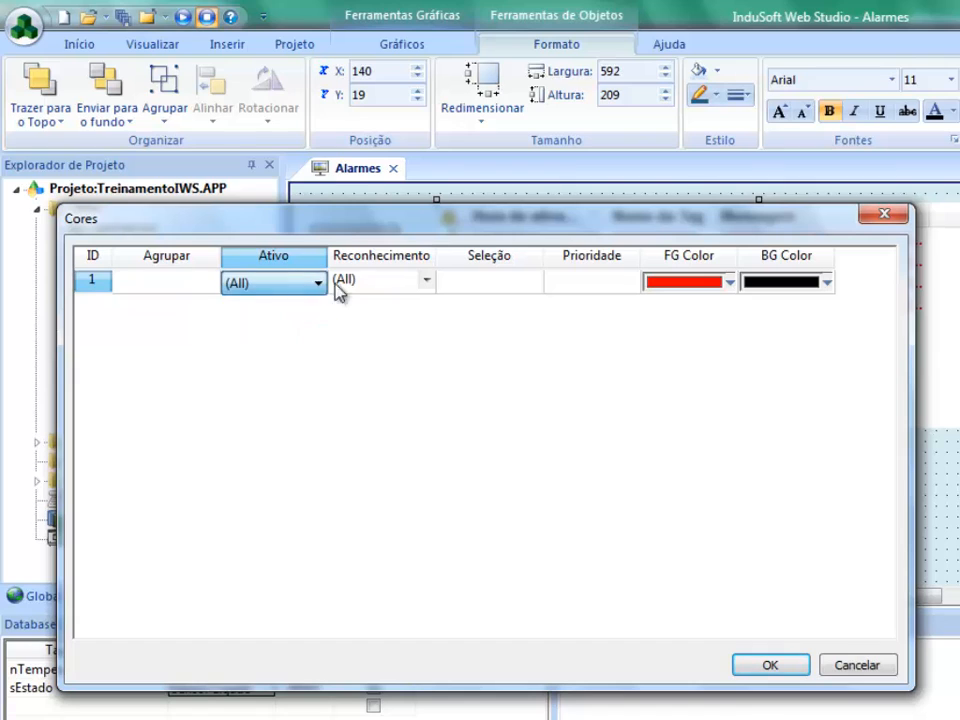
left_click(396, 285)
left_click(538, 287)
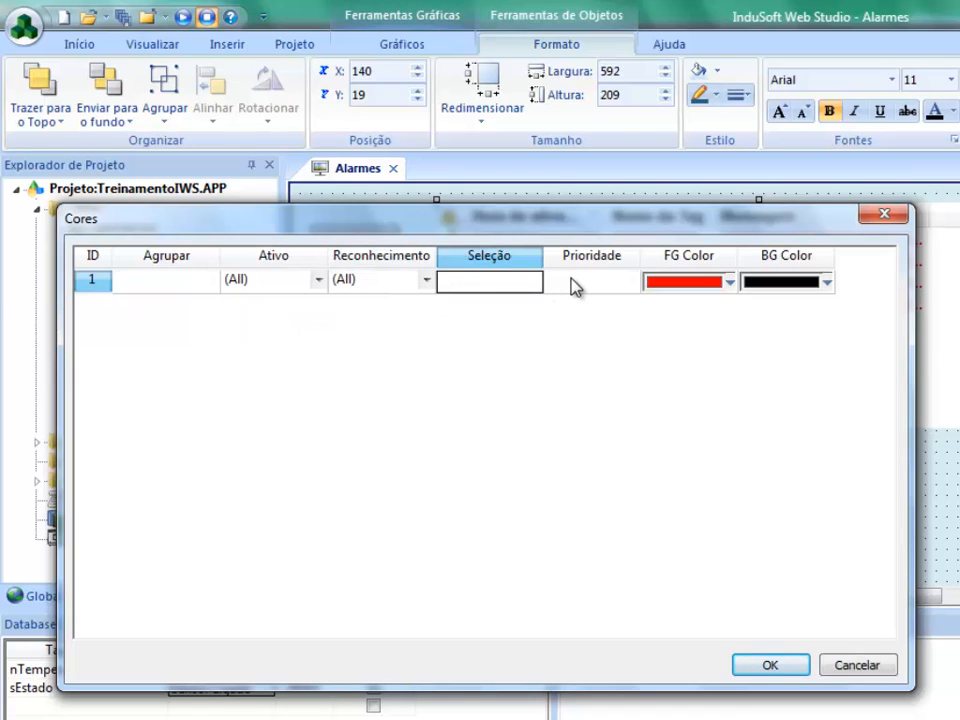
left_click(564, 289)
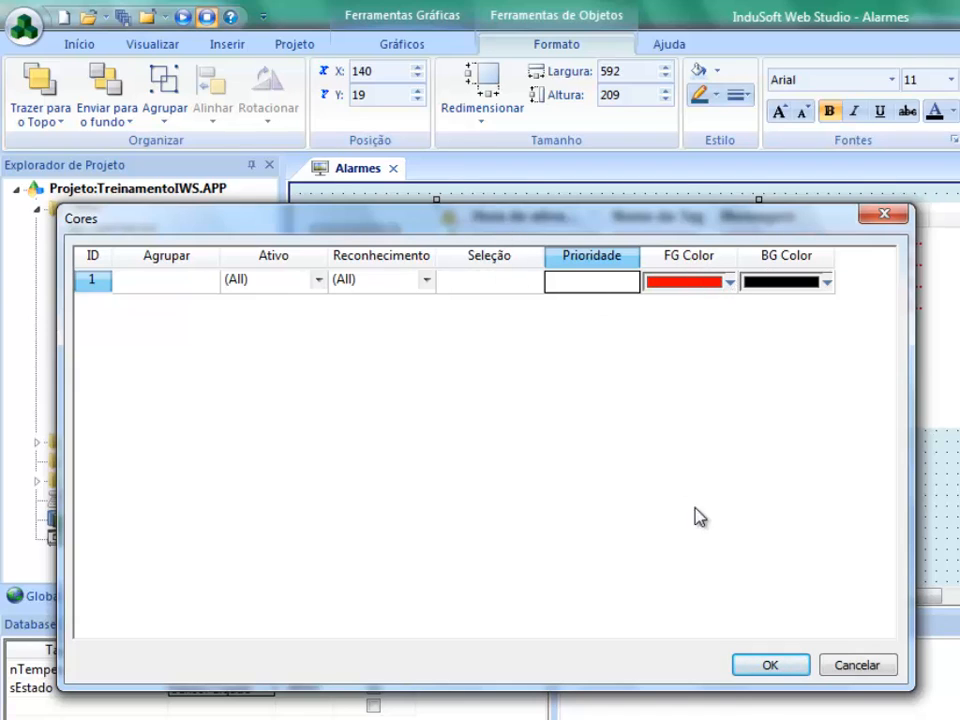
left_click(770, 665)
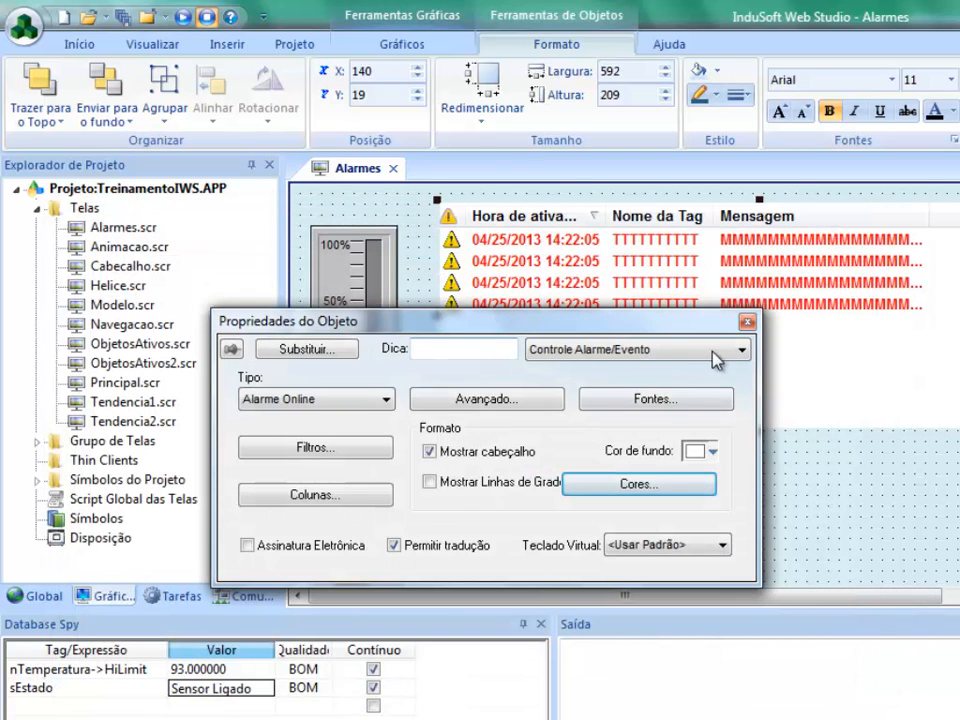
left_click(747, 321)
- Review the color settings in the Treinamento IWS alarm worksheet, then close it and the Alarmes screen
left_click(185, 596)
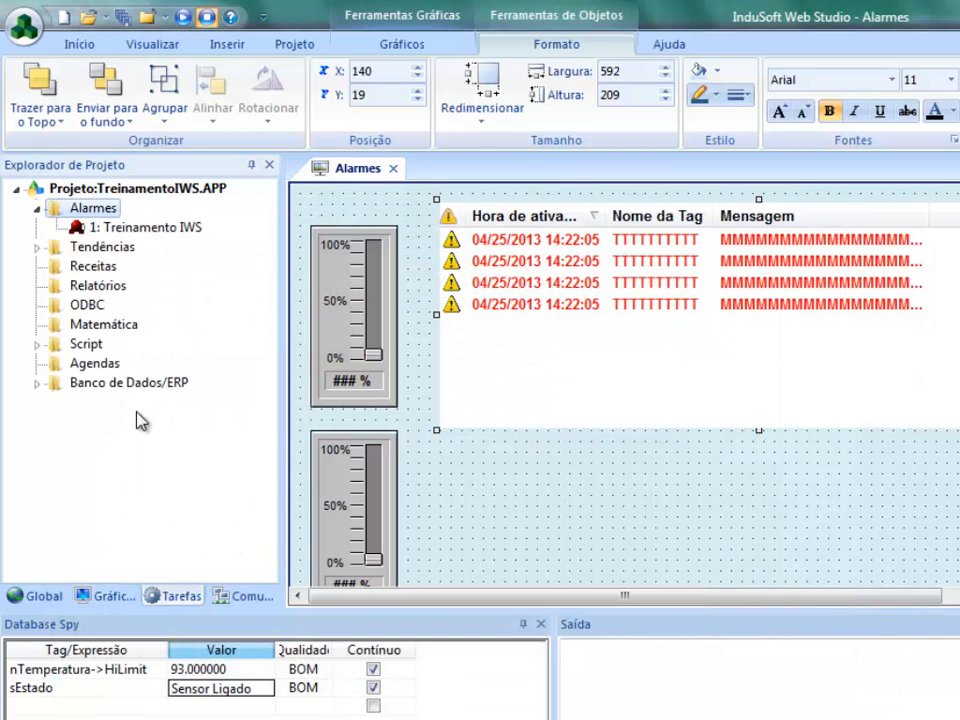
double_click(143, 229)
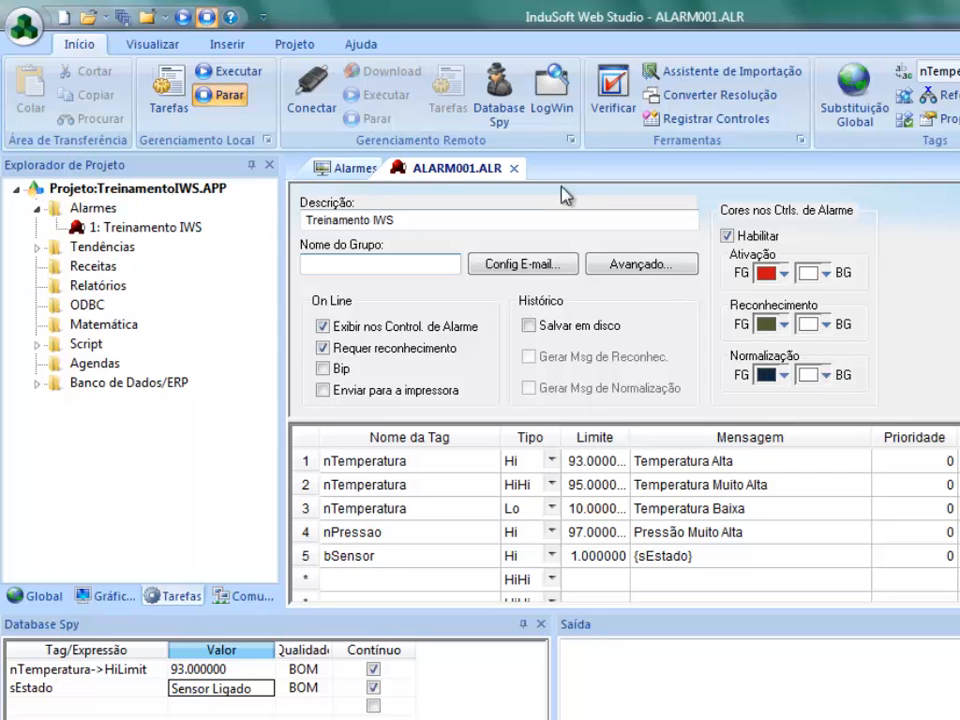
left_click(514, 168)
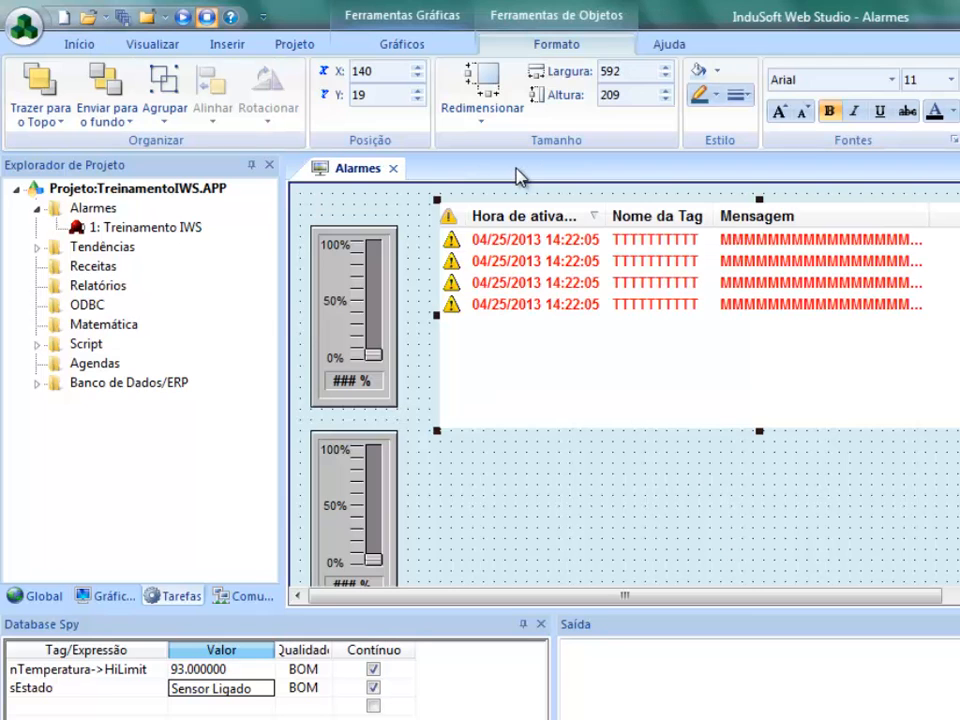
left_click(394, 169)
left_click(468, 499)
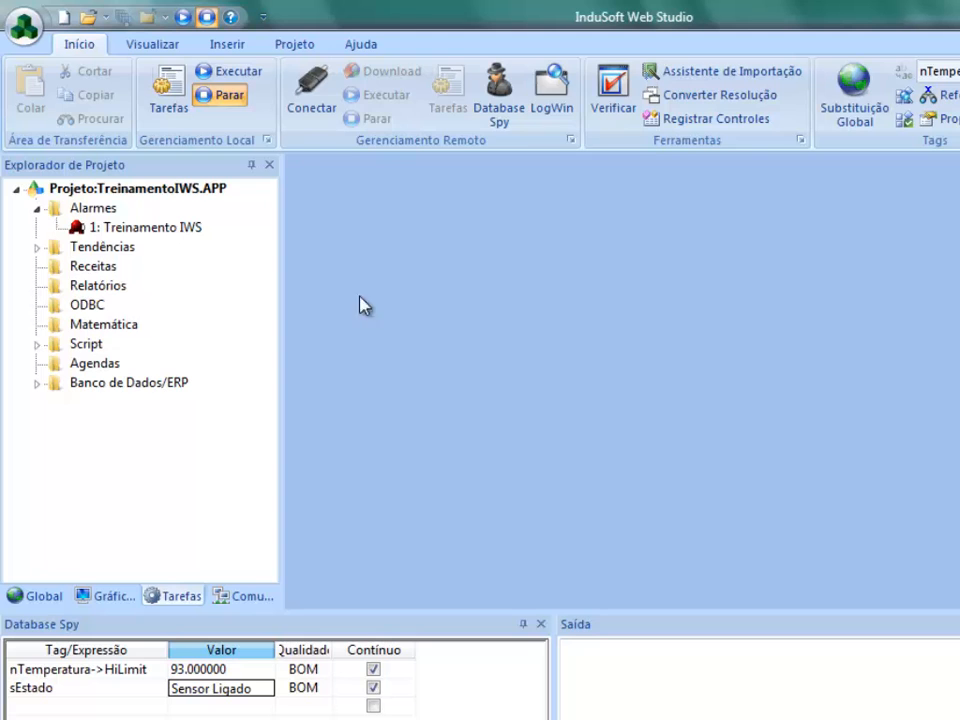
- Review the history formats available for alarms and events in the project options
left_click(294, 50)
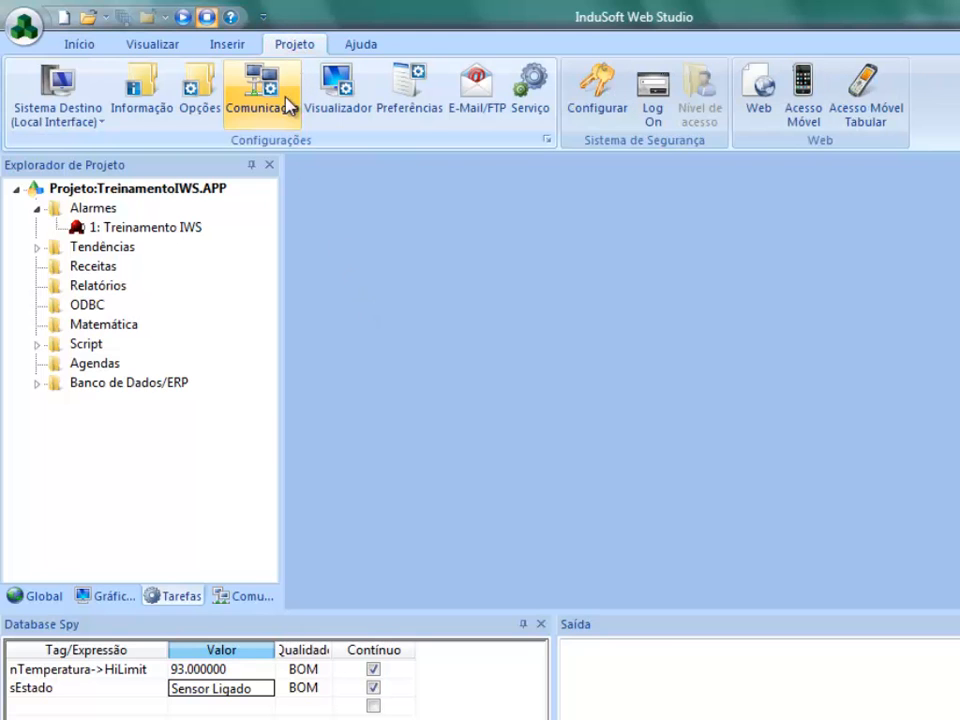
left_click(213, 99)
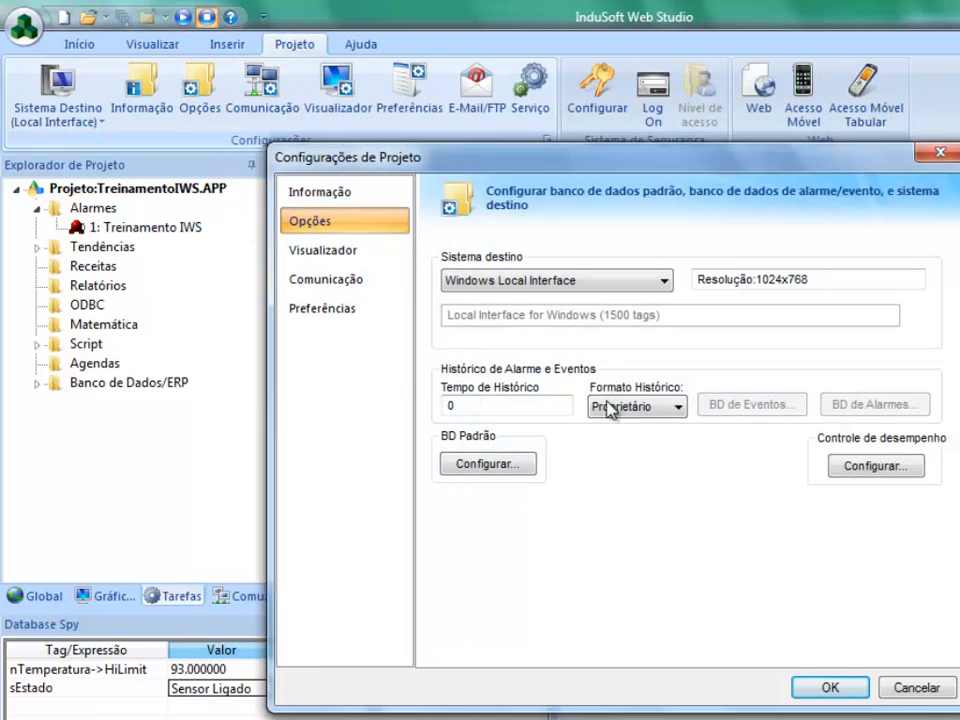
left_click(665, 413)
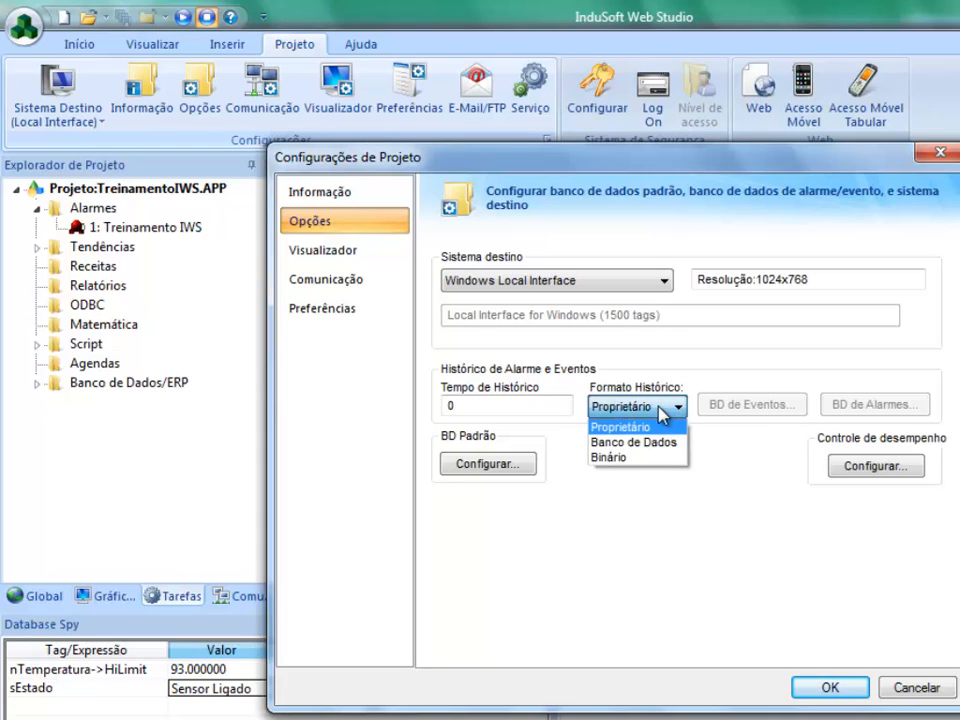
left_click(707, 467)
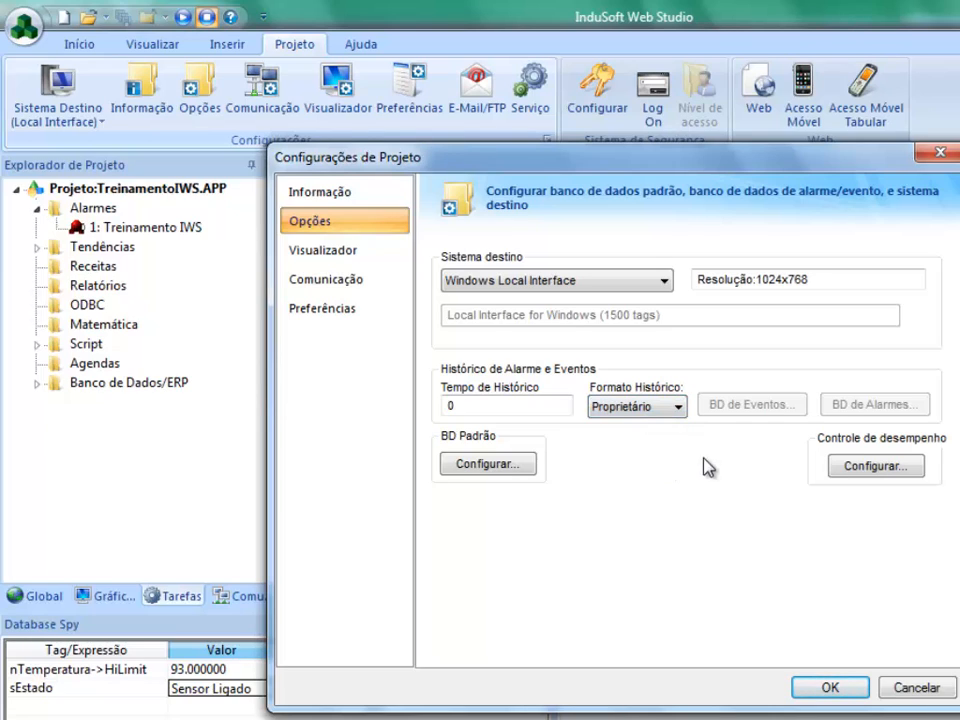
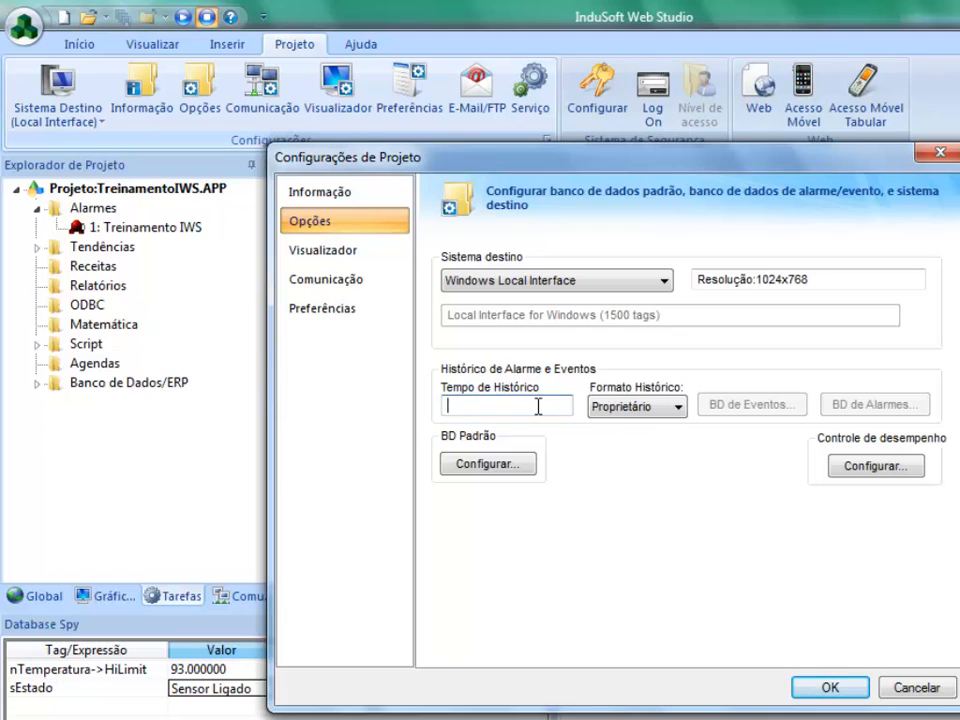
- Clear the alarm and event history time (Tempo de Histórico) and accept the project settings
type("0")
key("BackSpace")
key("BackSpace")
left_click(830, 688)
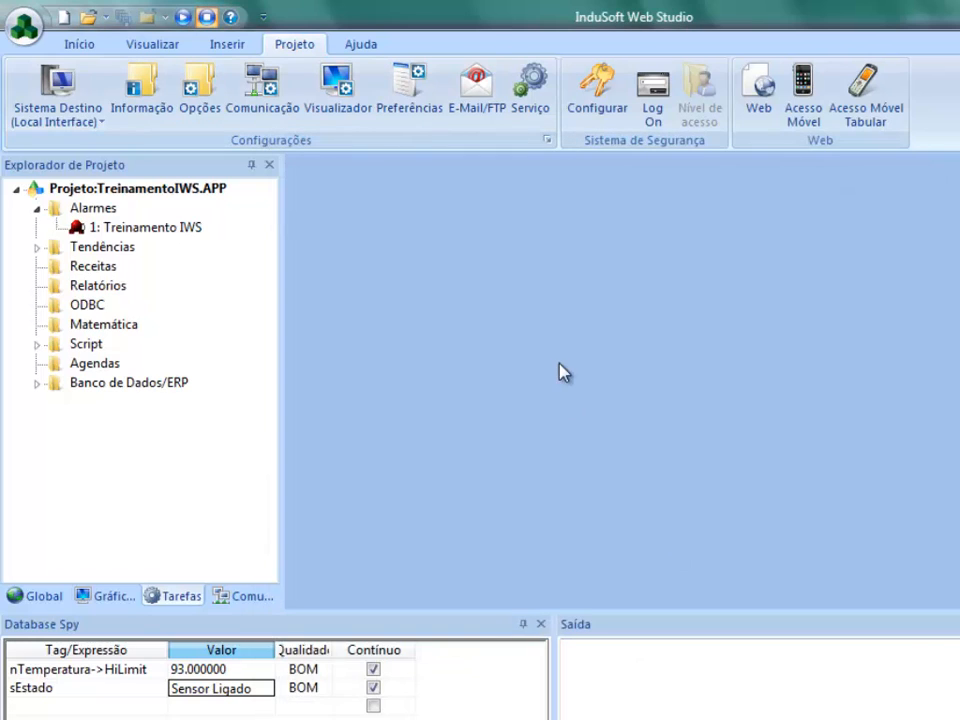
- Open the Technical Reference topic "Format of the alarm history" in the Alarms section of Alarms, Events, and Trends
left_click(363, 50)
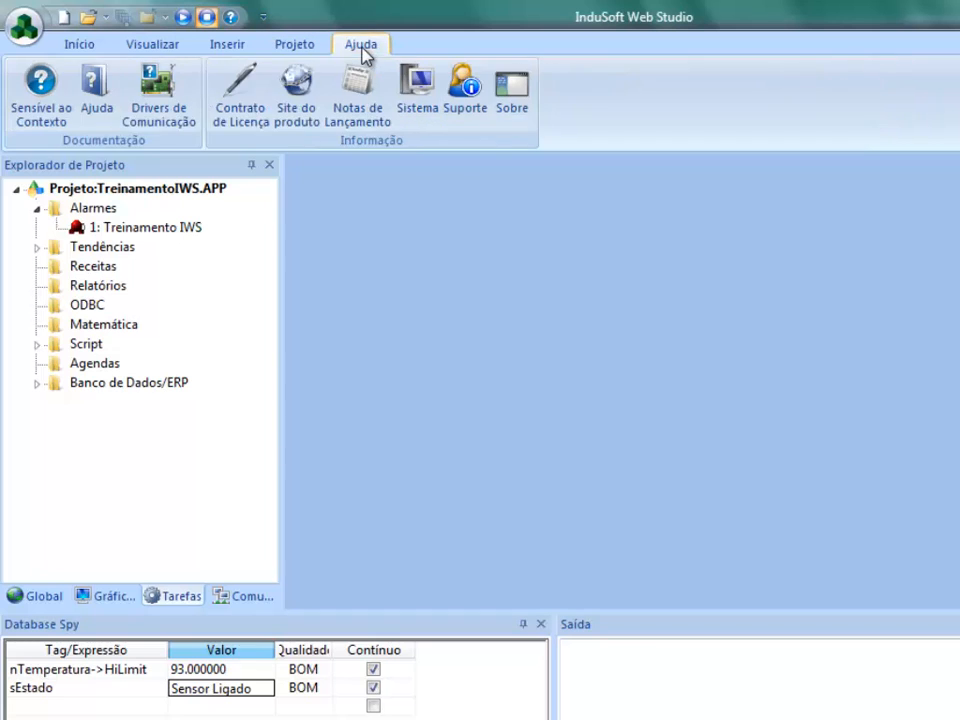
left_click(100, 111)
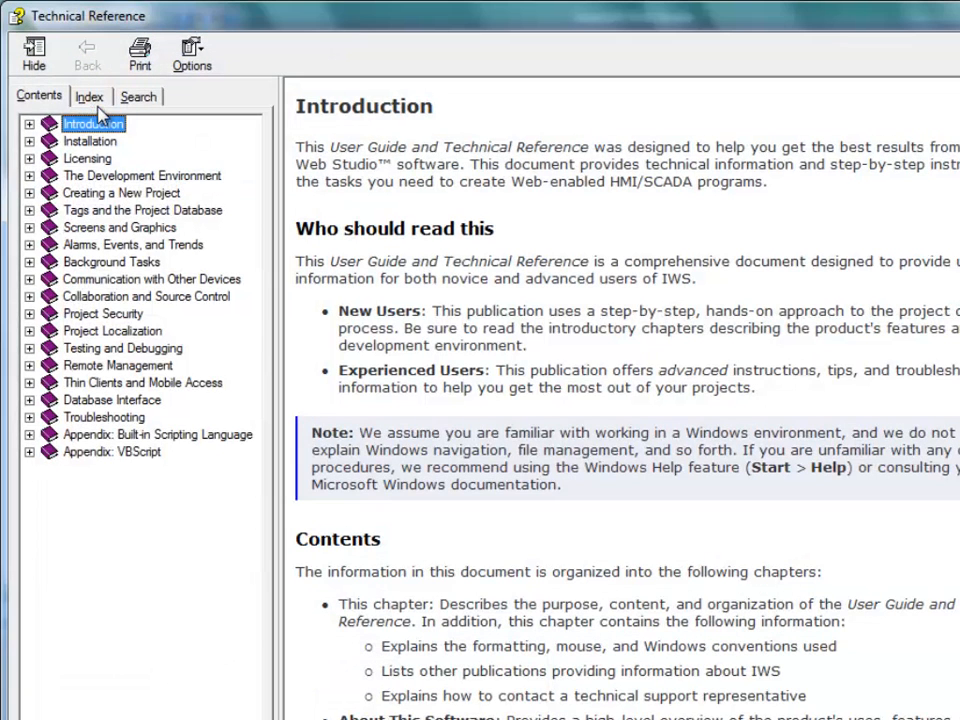
left_click(29, 245)
left_click(49, 262)
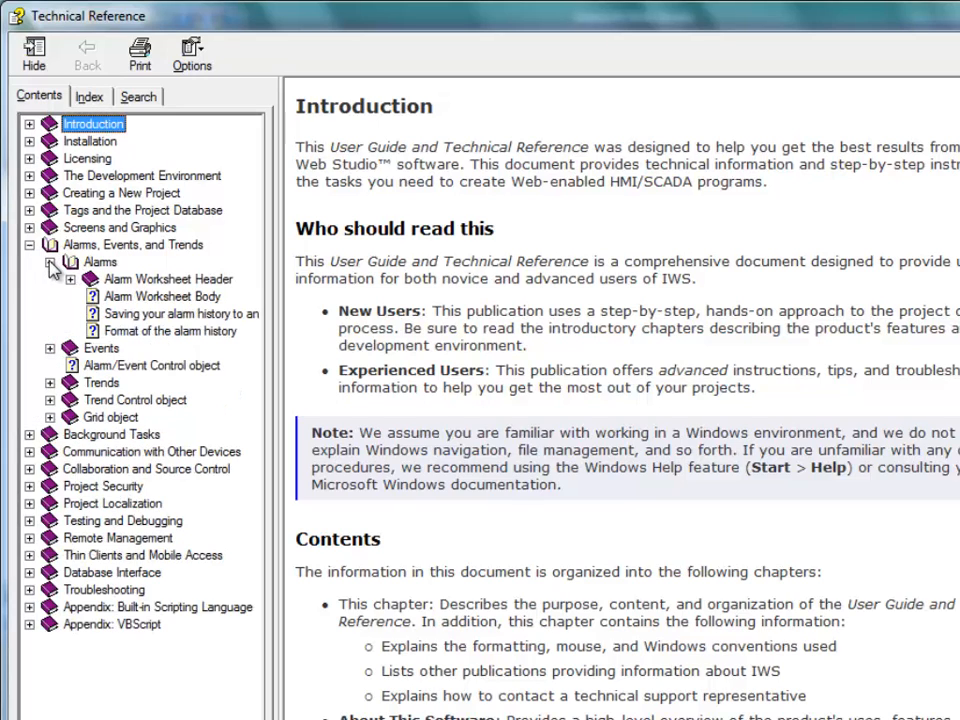
left_click(155, 334)
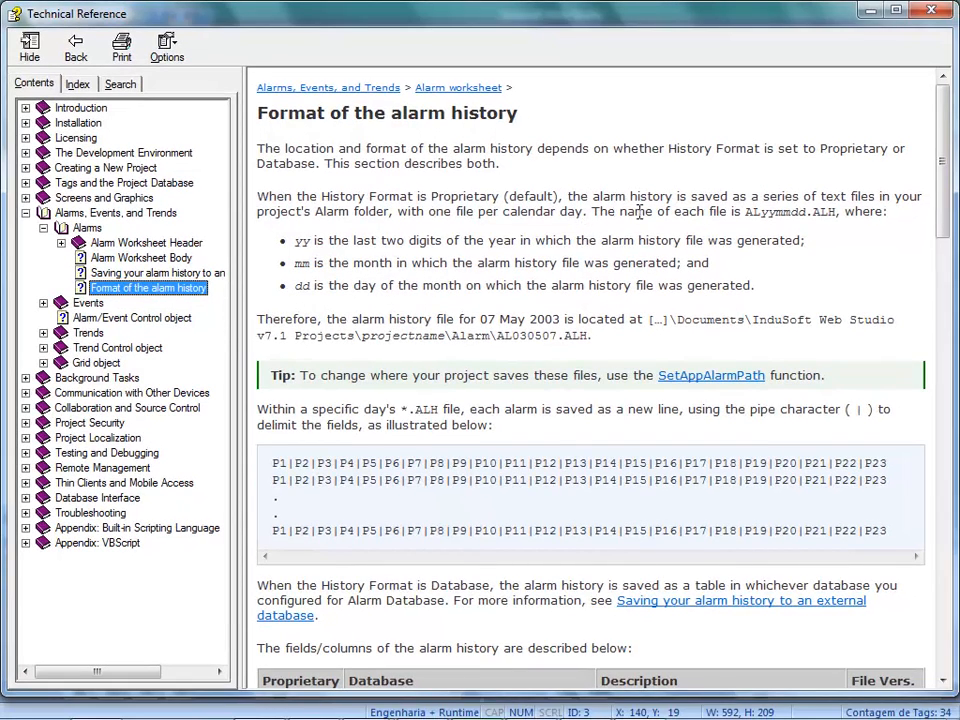
- Review how proprietary alarm history files are named and where they are stored, including the dated example file
double_click(604, 212)
left_click_drag(630, 222, 830, 215)
left_click(748, 215)
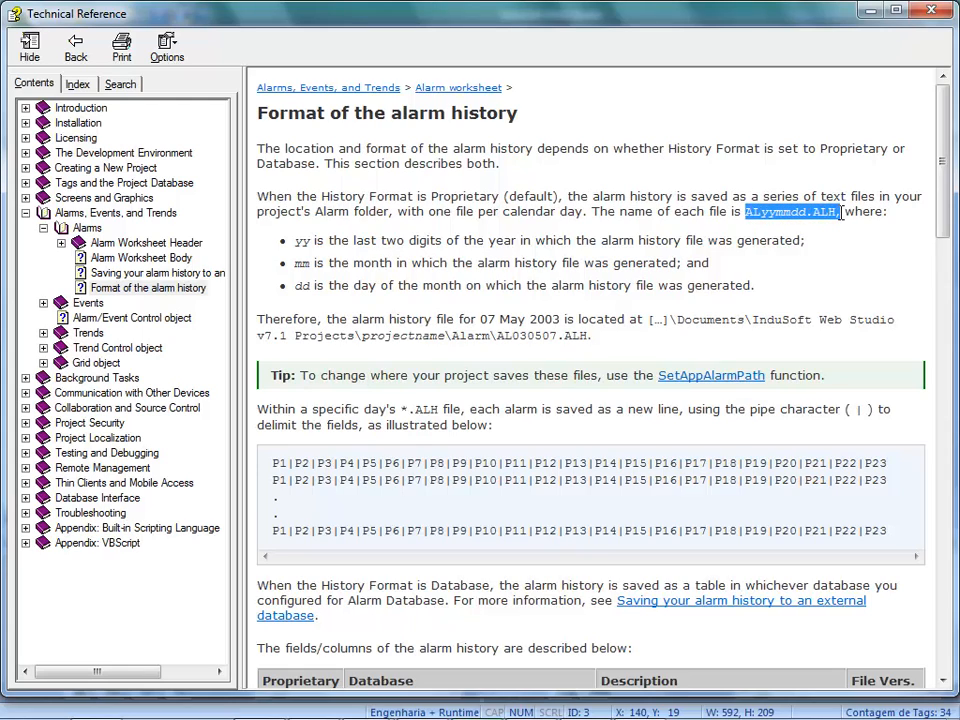
left_click(475, 191)
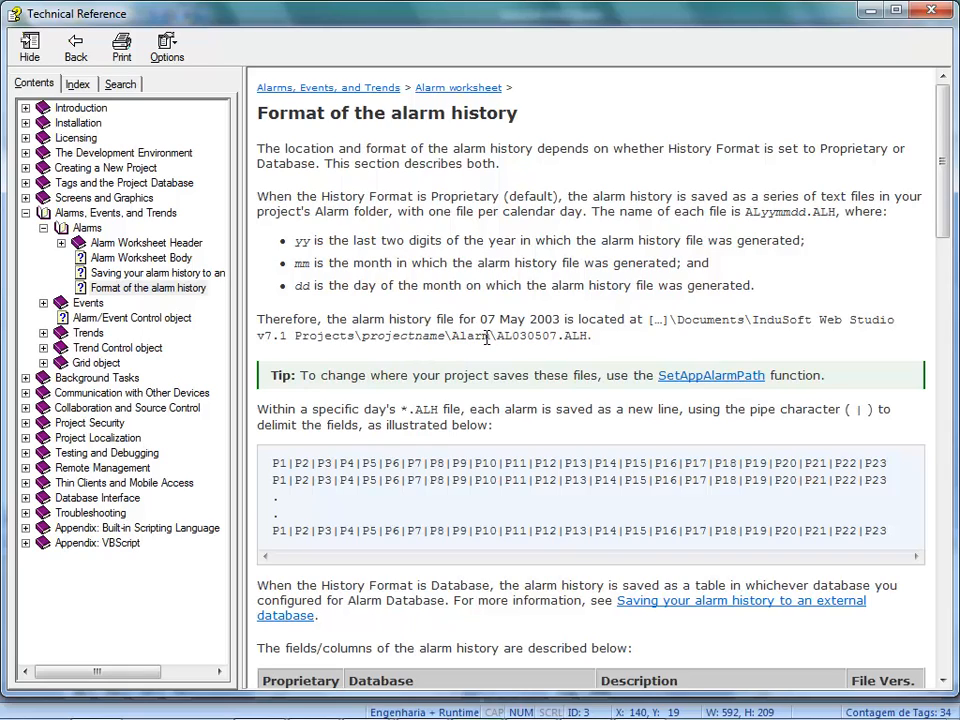
left_click_drag(497, 335, 557, 340)
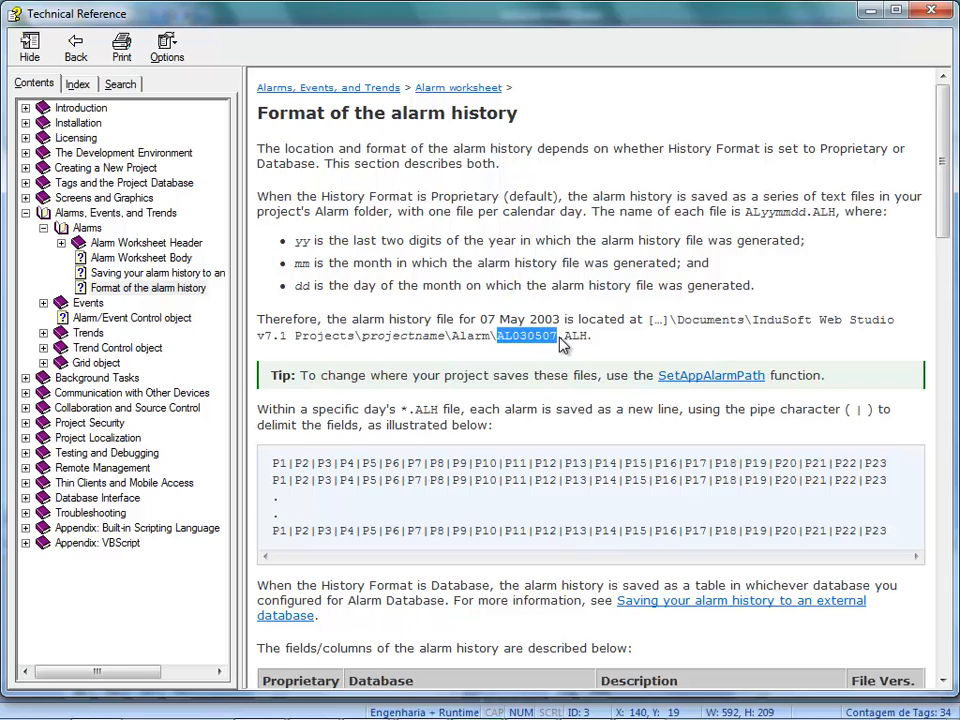
left_click(525, 336)
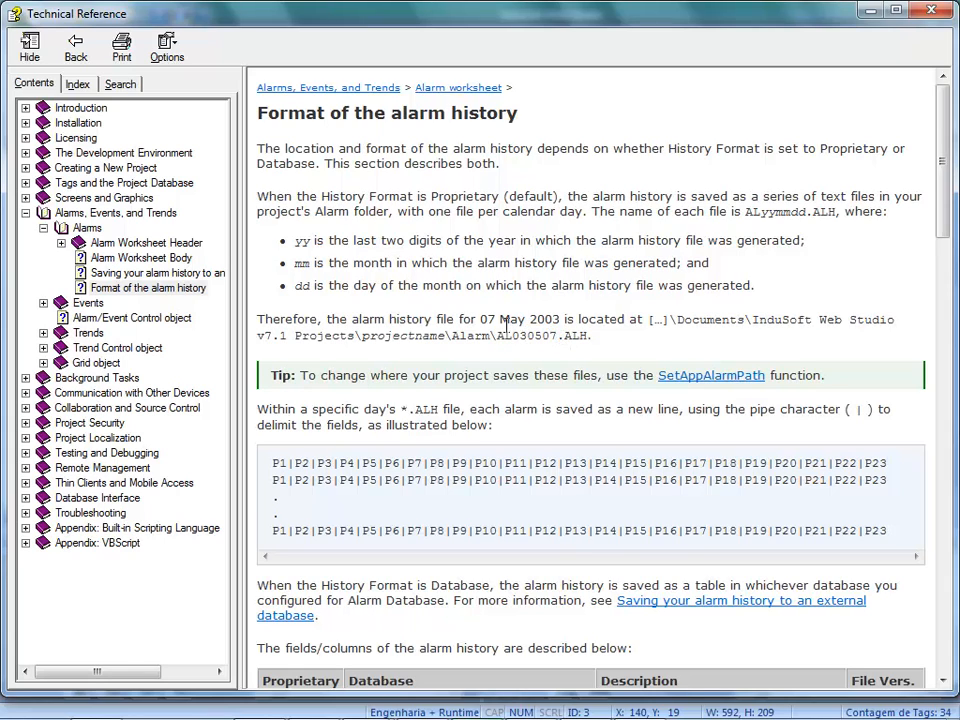
- Examine the pipe-delimited layout of an alarm history line and the table's description of field P1
scroll(489, 311, "down", 2)
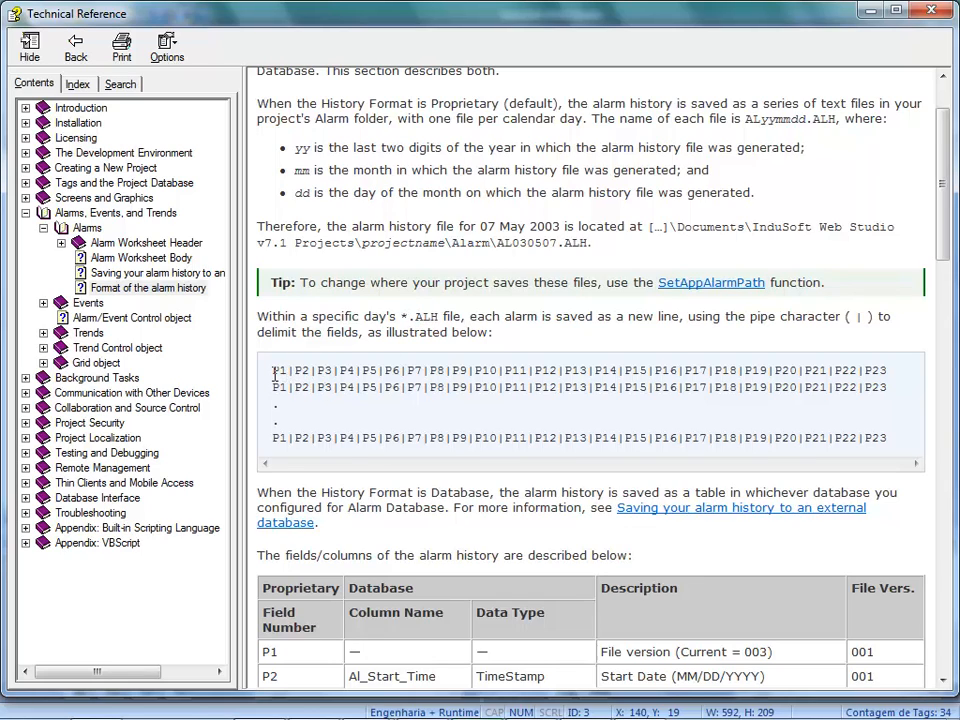
left_click_drag(276, 371, 407, 376)
left_click(408, 377)
scroll(360, 375, "down", 6)
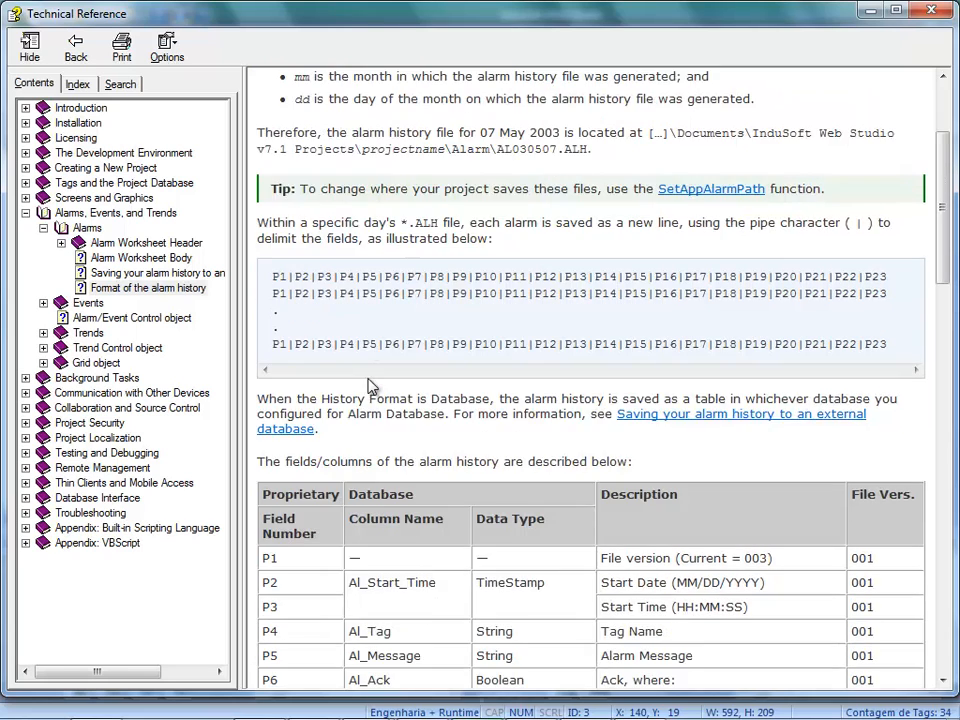
scroll(345, 368, "down", 2)
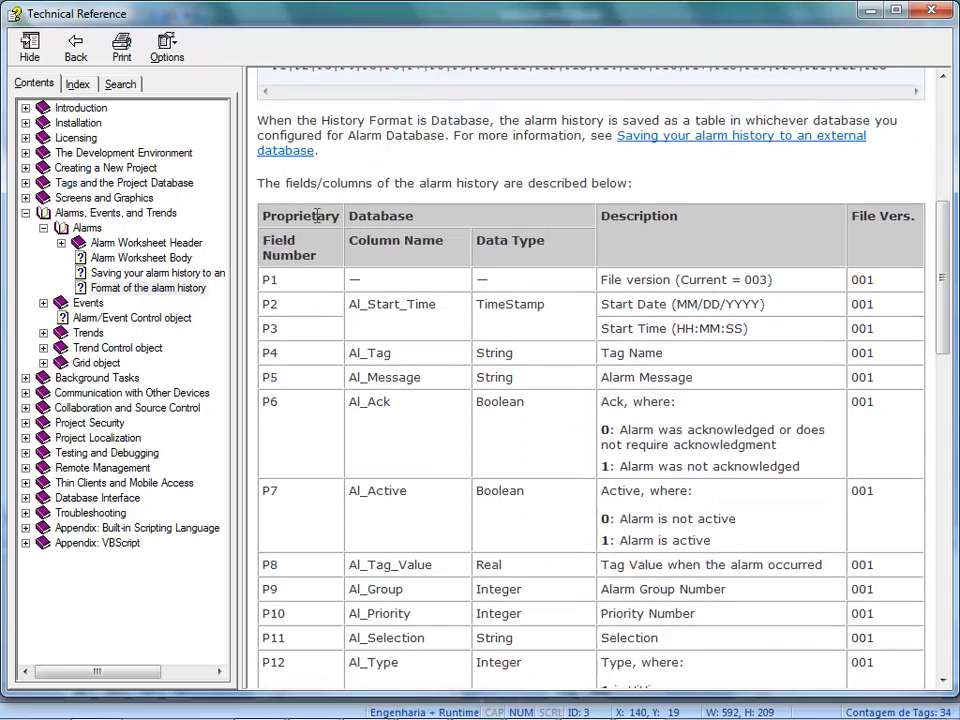
double_click(274, 281)
left_click(438, 281)
left_click_drag(602, 281, 739, 281)
left_click(747, 283)
double_click(750, 280)
left_click(752, 281)
- Review the remaining alarm history fields and database columns in the table through to the end of the topic
scroll(638, 372, "down", 10)
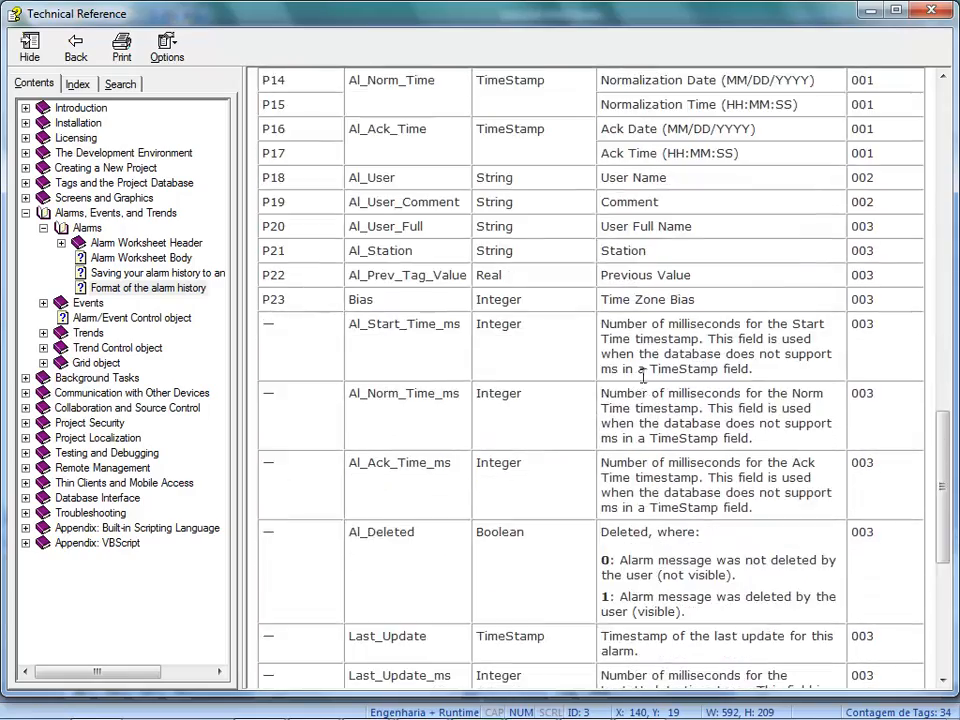
scroll(643, 375, "down", 6)
scroll(643, 390, "up", 9)
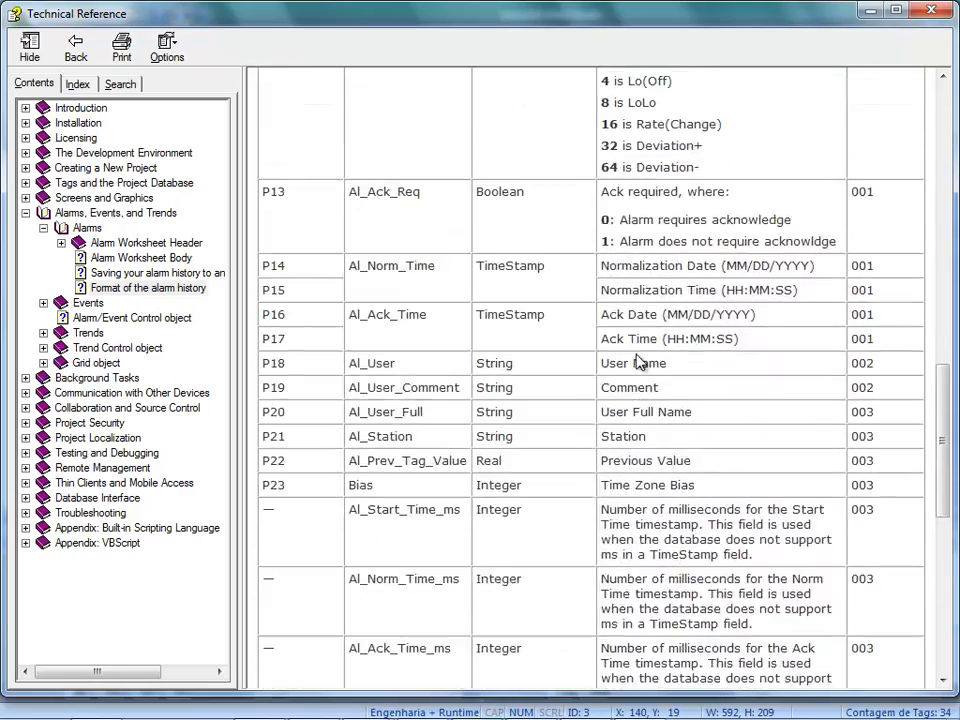
scroll(640, 362, "up", 10)
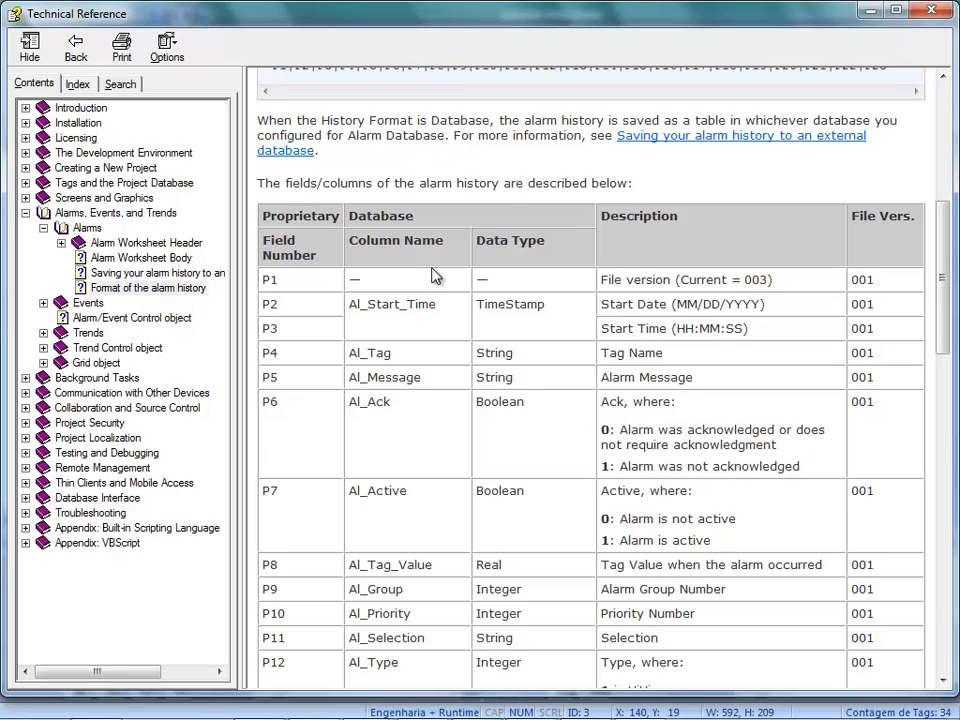
scroll(386, 278, "down", 2)
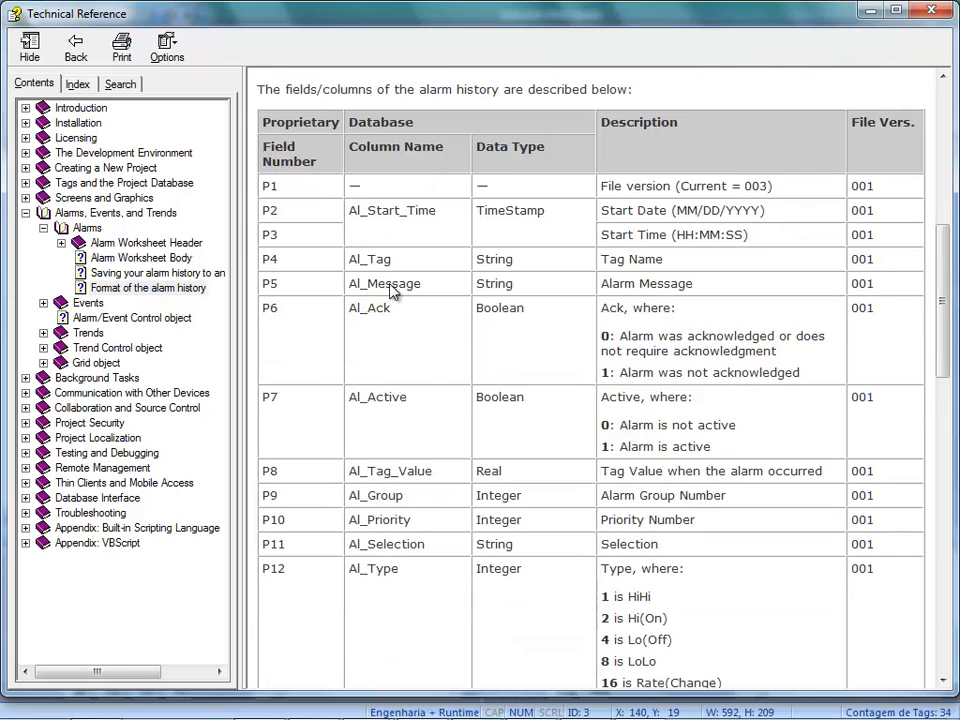
scroll(390, 290, "down", 20)
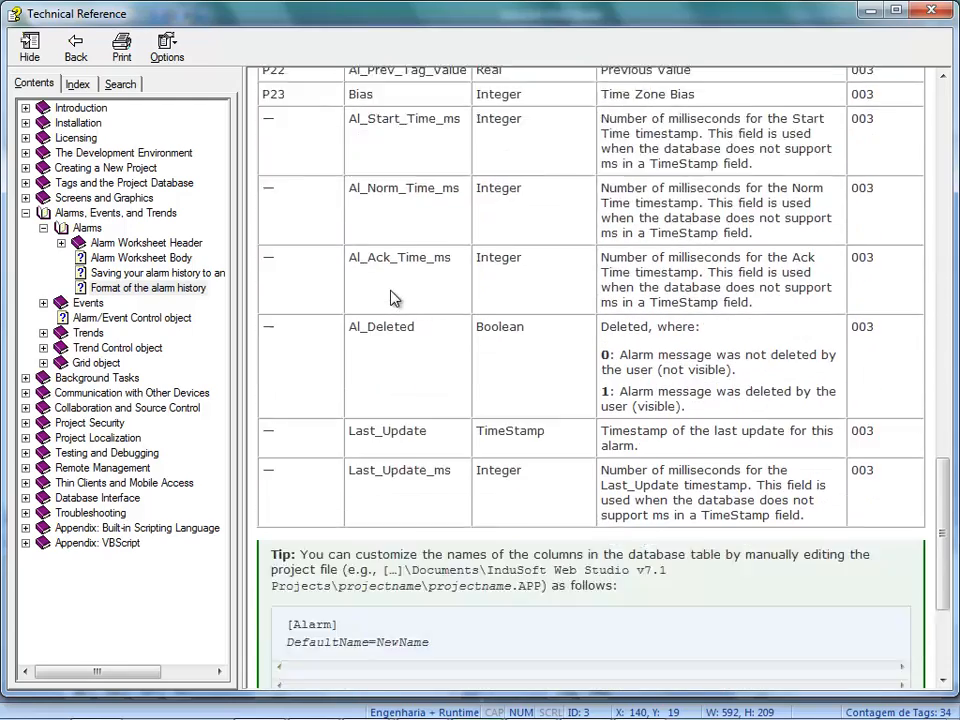
scroll(390, 298, "down", 5)
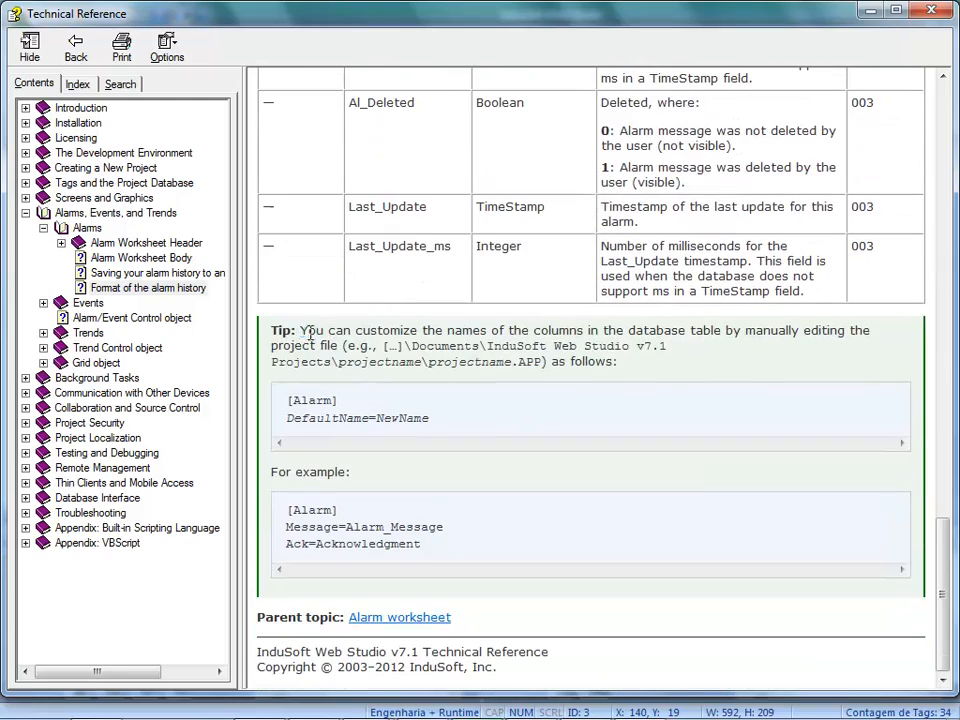
- Read the tip about customizing the database column names in the project file, then minimize the Technical Reference
left_click_drag(311, 333, 480, 350)
left_click(484, 361)
left_click_drag(430, 367, 511, 366)
left_click(574, 361)
left_click(869, 11)
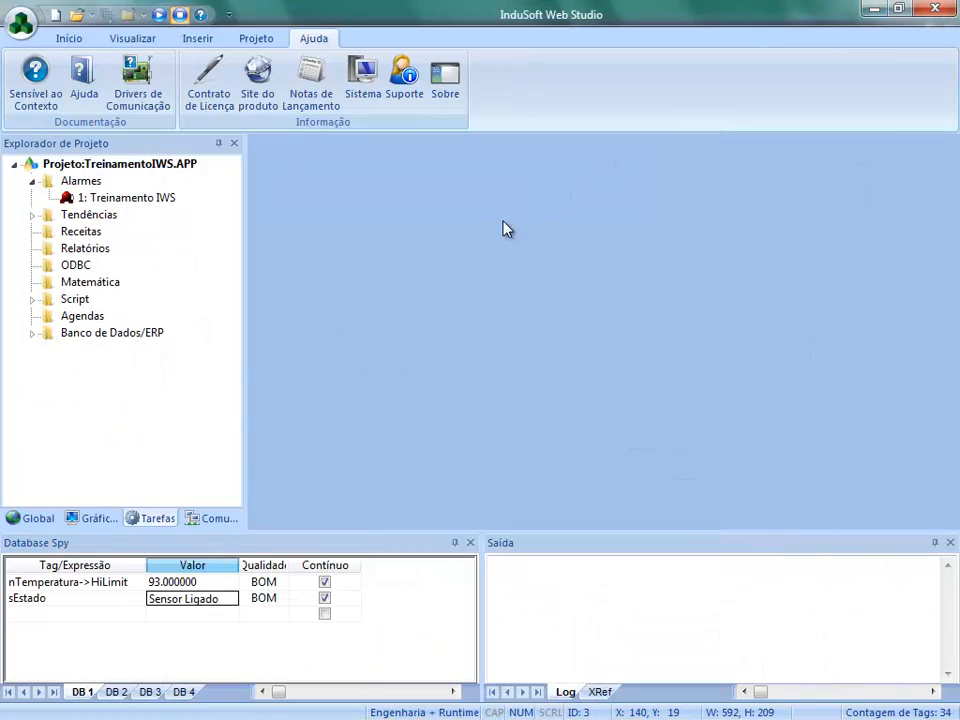
- Switch to Windows Explorer and check the Alarm folder of the TreinamentoIWS project for history files
key("alt+Tab")
key("alt+Tab")
key("alt+Tab")
key("alt+Tab")
key("alt+Tab")
key("alt+Tab")
key("alt+Tab")
key("alt+Tab")
key("alt+Tab")
key("alt+Tab")
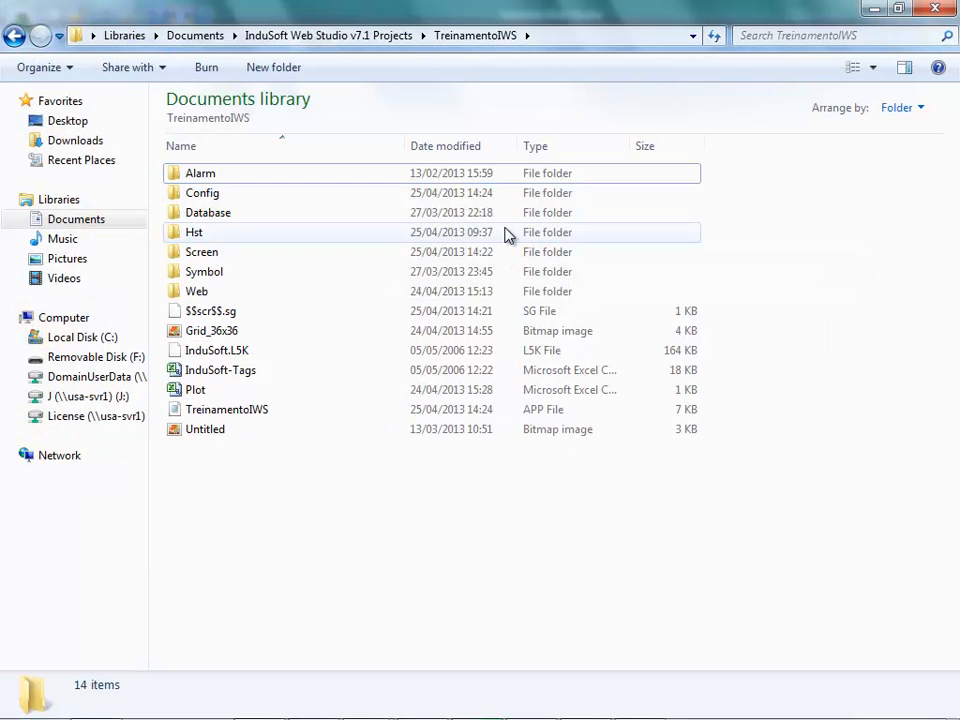
double_click(305, 180)
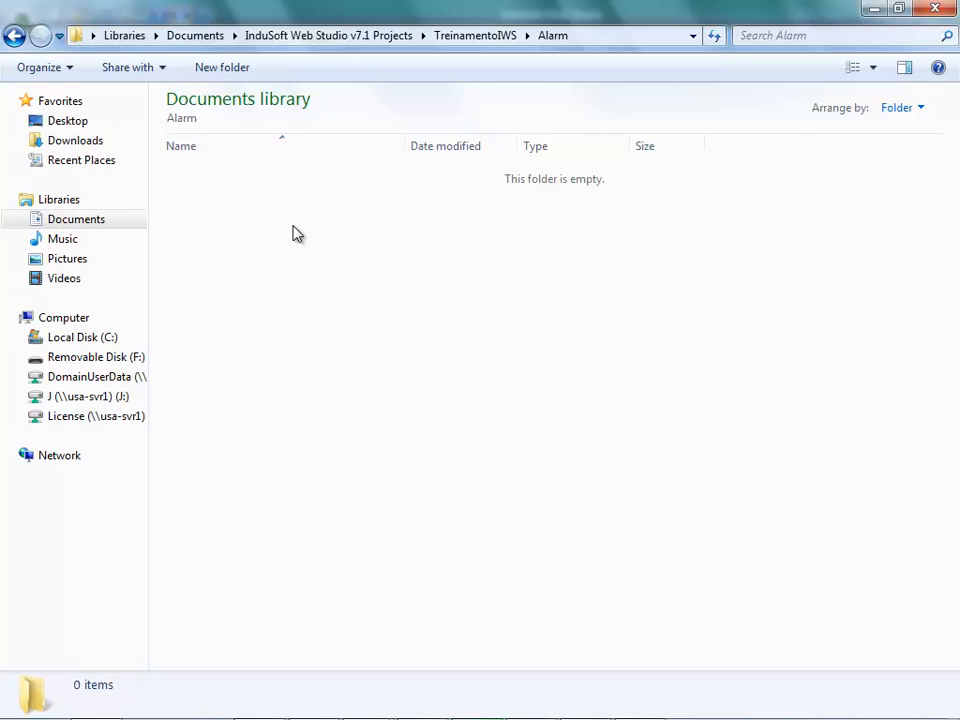
left_click_drag(403, 339, 131, 147)
left_click_drag(510, 364, 113, 122)
- Return to InduSoft Web Studio, enable Salvar em disco in the Treinamento IWS alarm worksheet, then save and close it
key("alt+Tab")
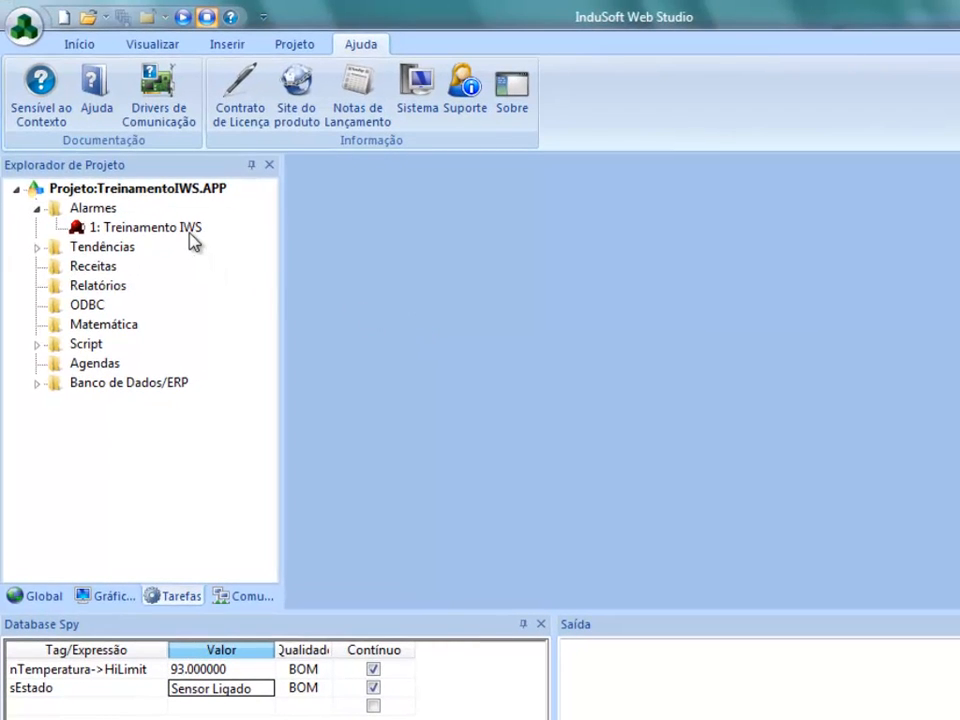
double_click(189, 232)
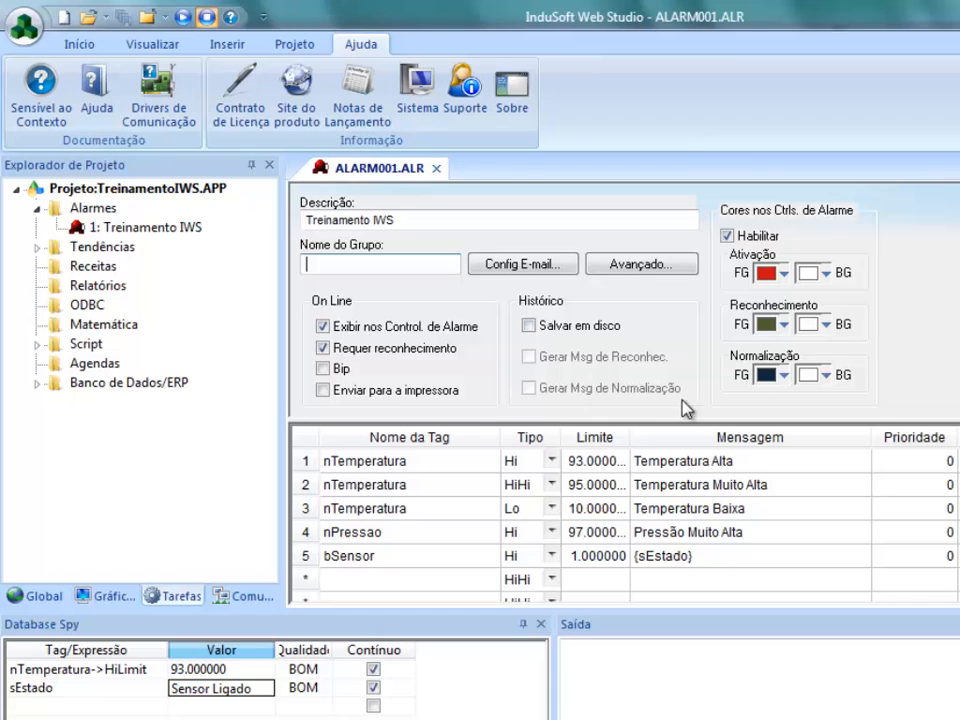
left_click(529, 327)
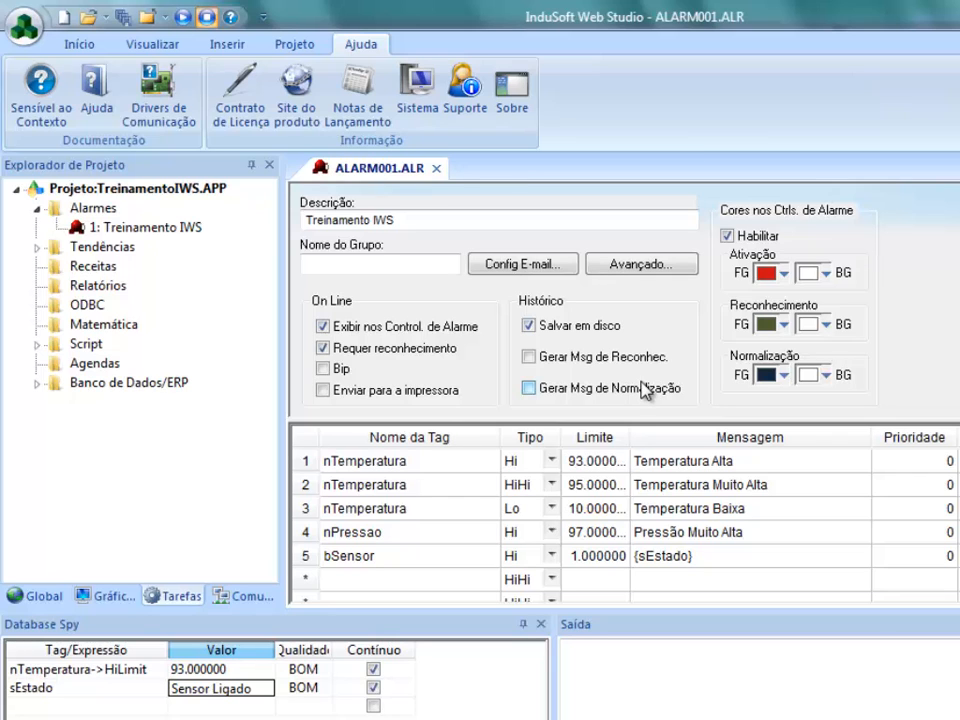
left_click(437, 168)
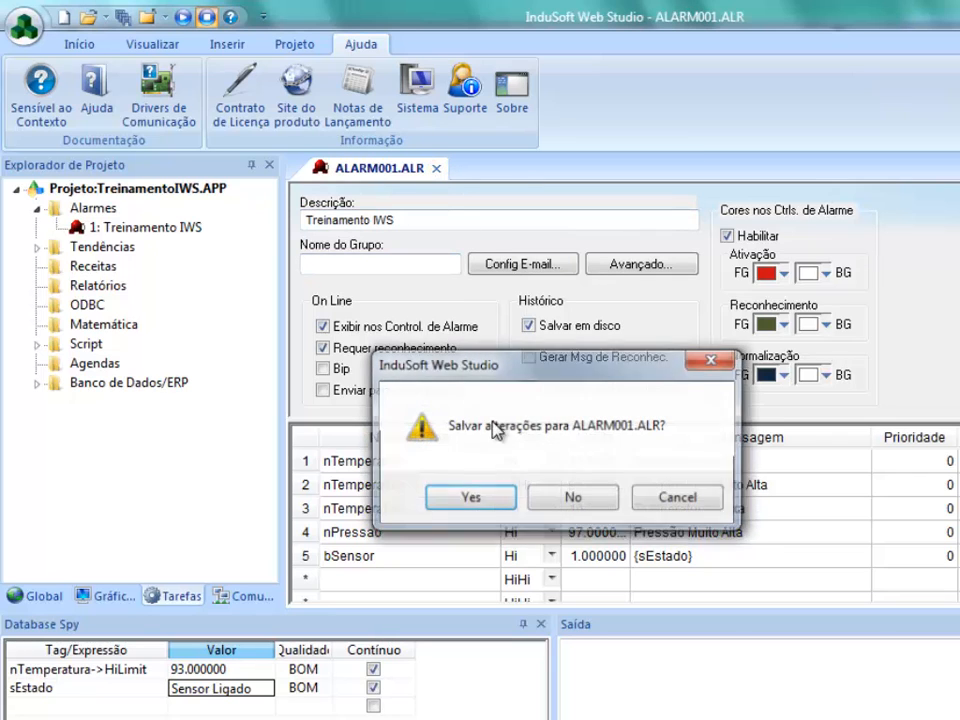
left_click(494, 505)
- Open the Alarmes screen, shift the alarm control to X 130, and place a copy below it at Y 250
left_click(111, 596)
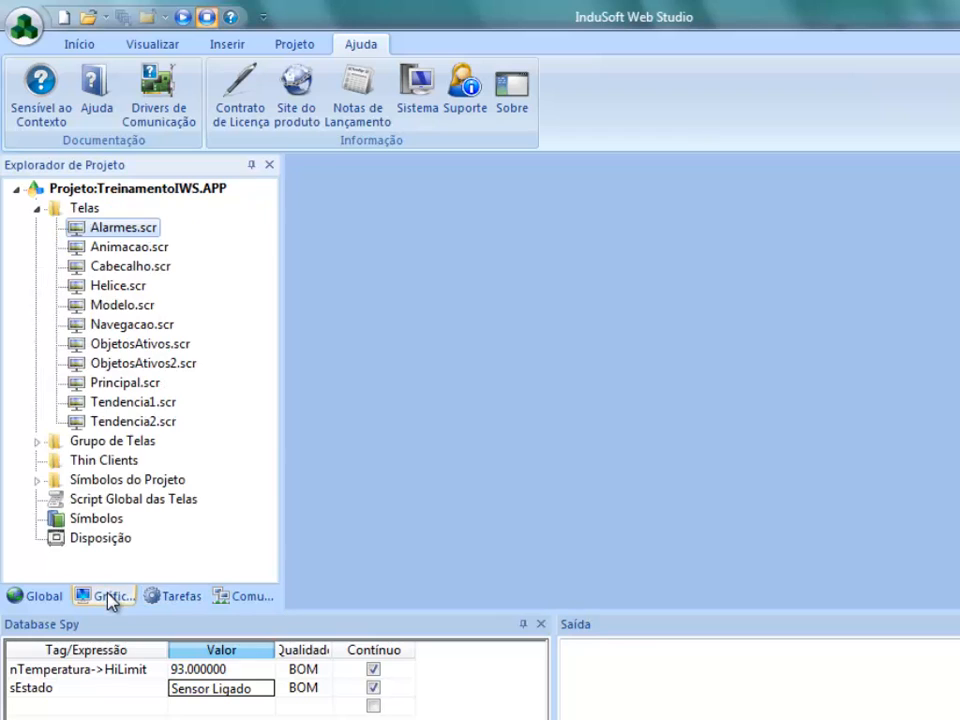
double_click(110, 228)
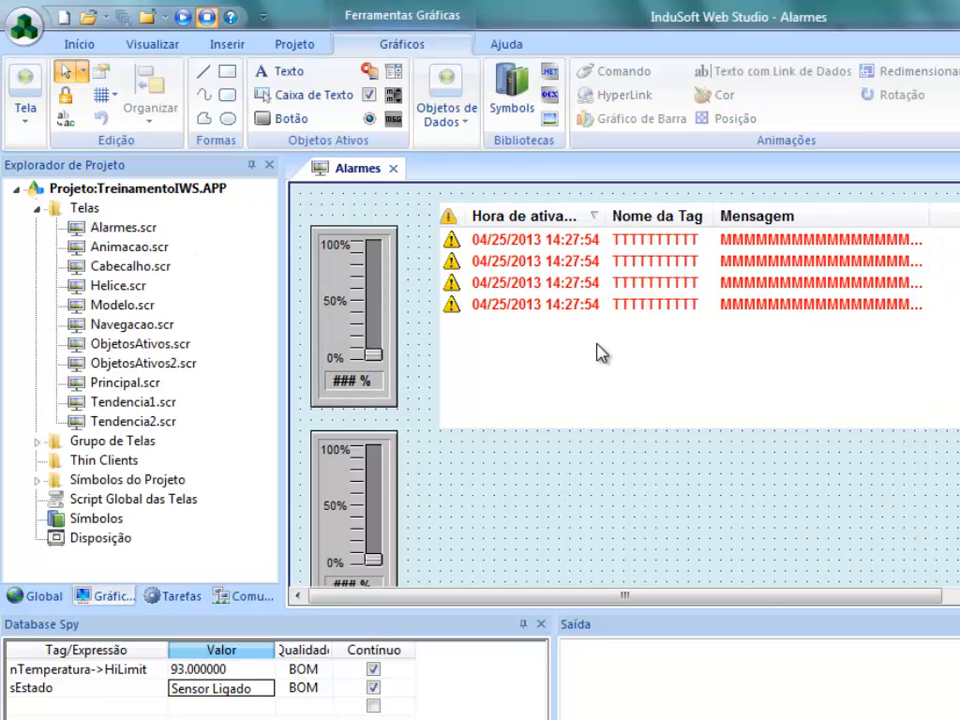
double_click(600, 349)
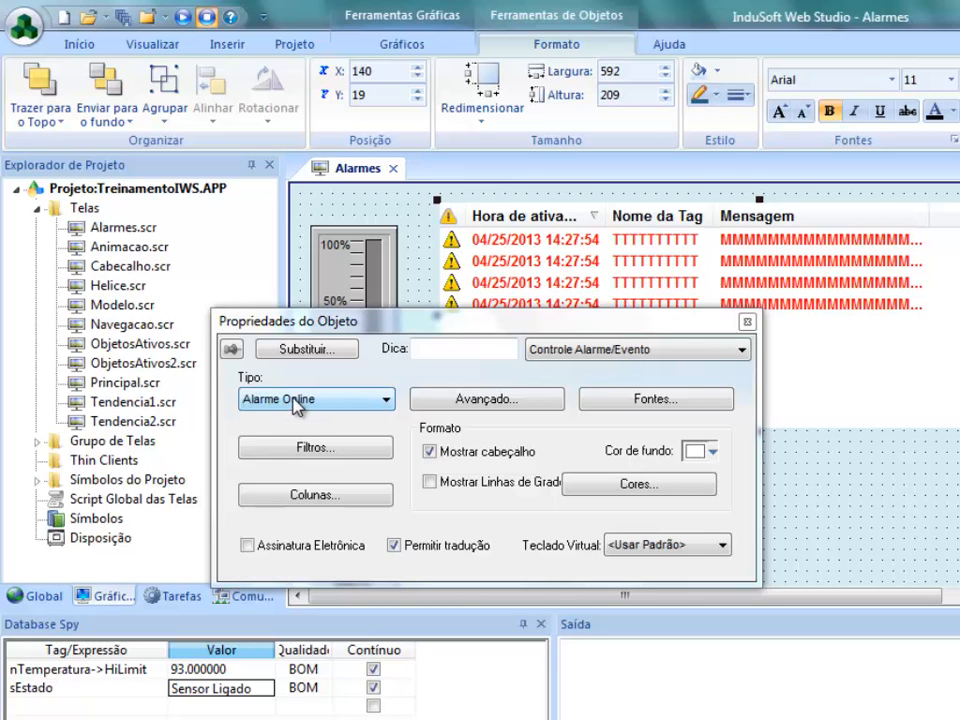
left_click(893, 523)
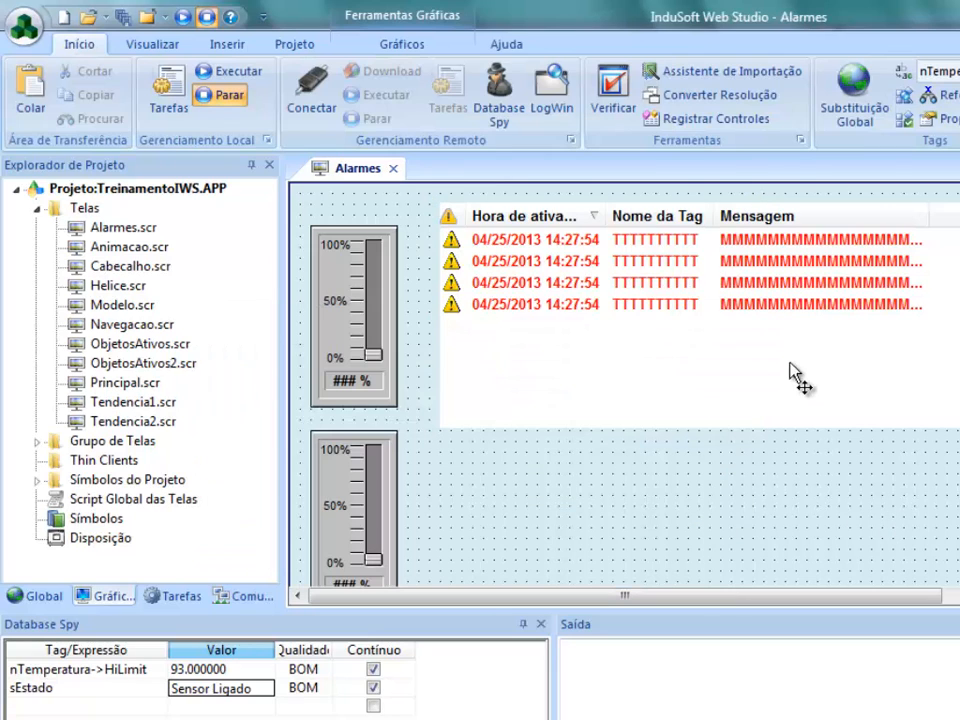
left_click(784, 371)
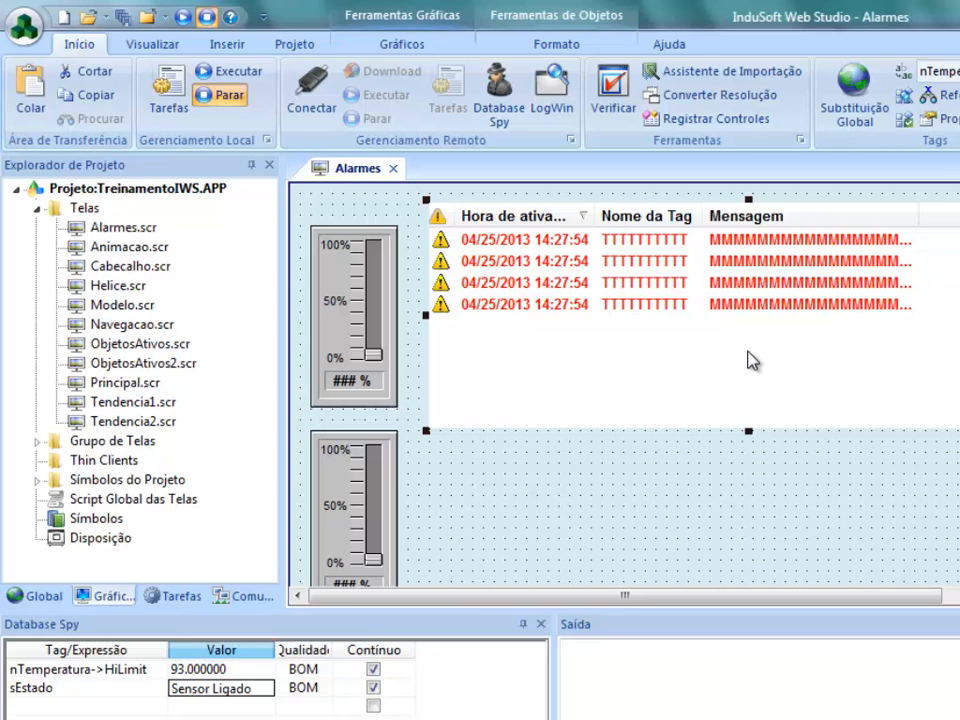
left_click_drag(741, 336, 722, 555)
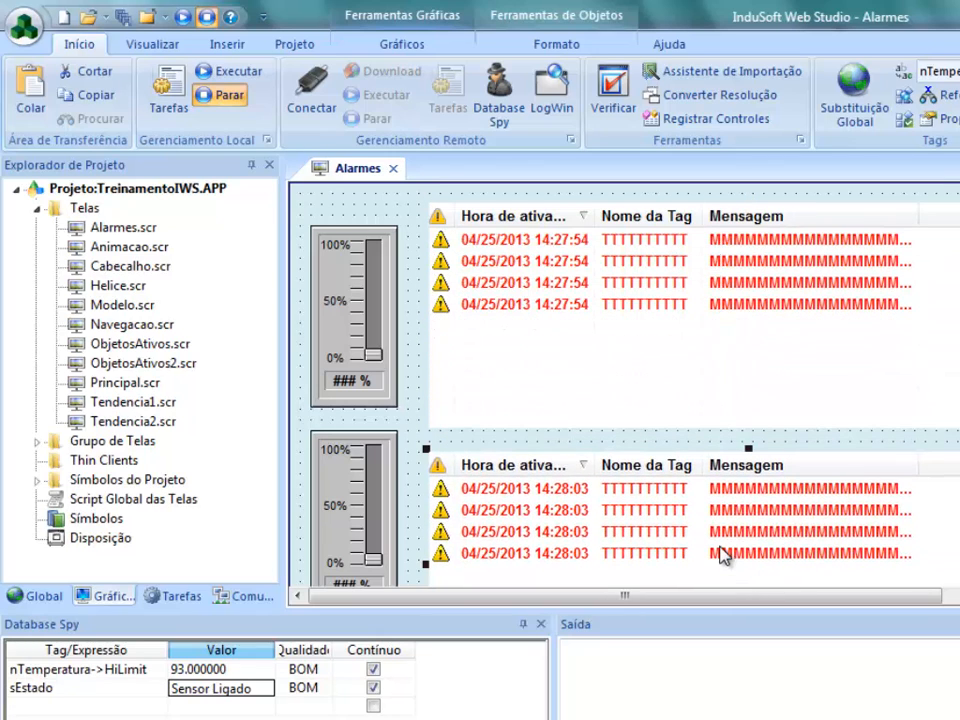
- Set the type of the copied alarm control to Histórico de Alarme
double_click(722, 555)
left_click(373, 400)
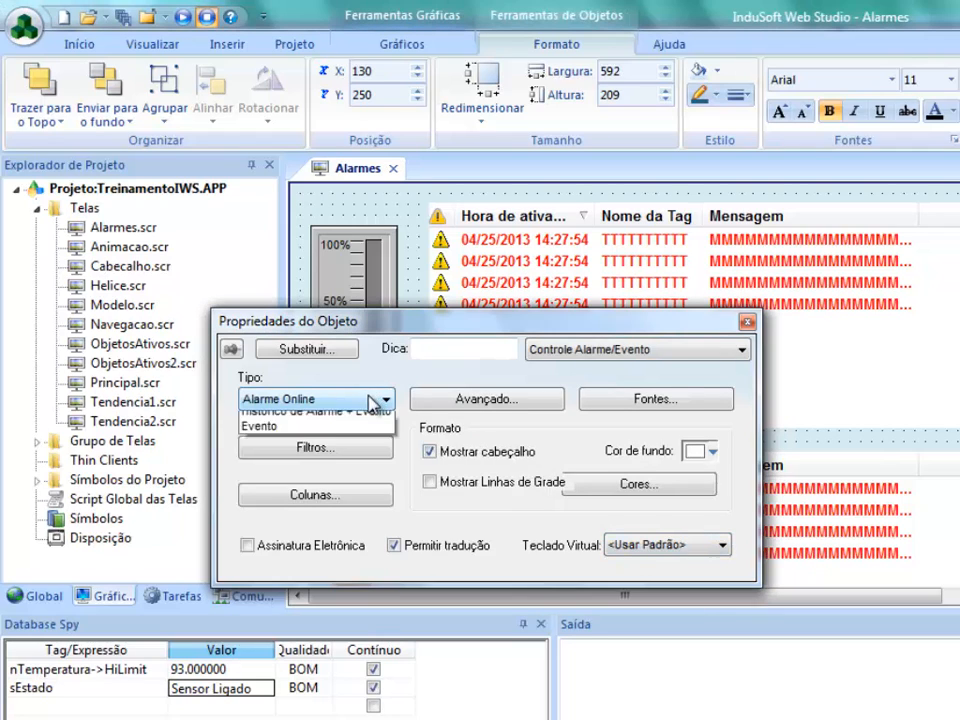
left_click(352, 436)
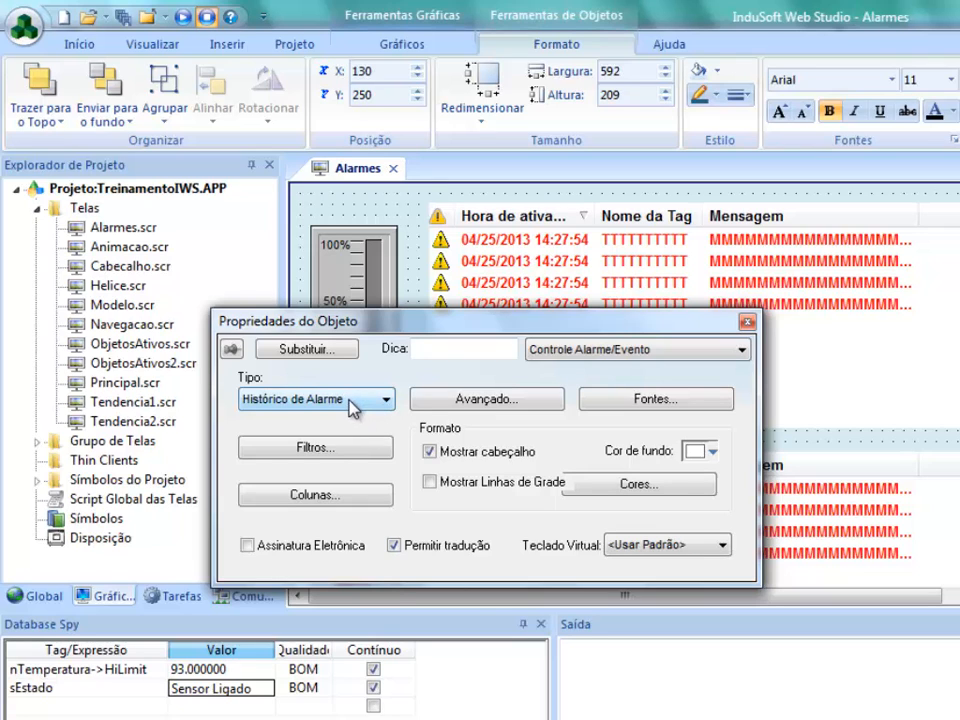
left_click(404, 276)
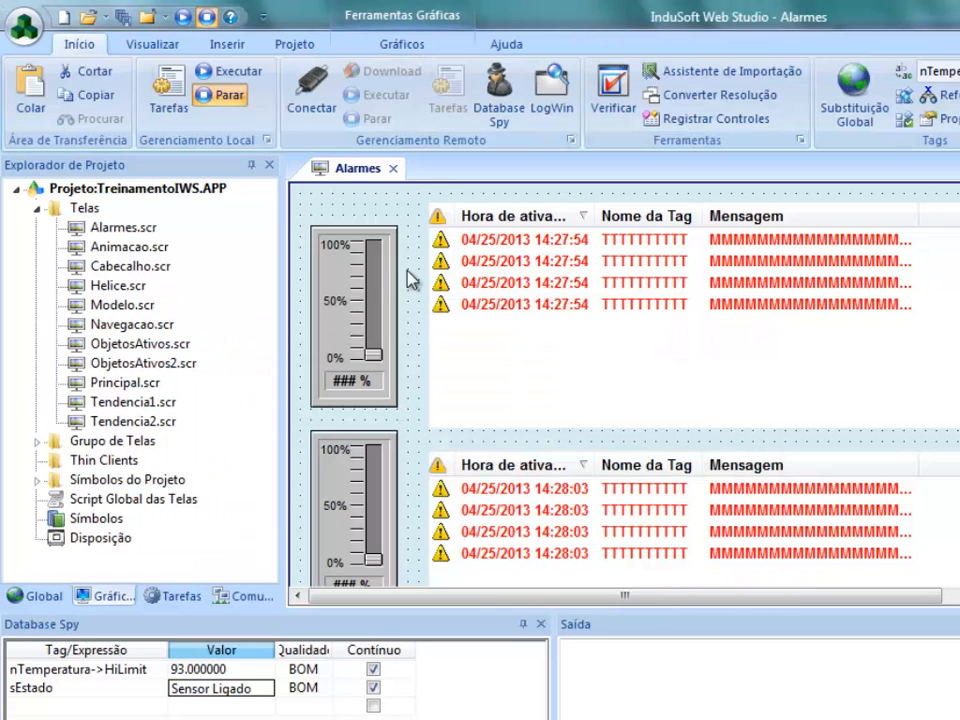
- Close the Alarmes screen with its changes saved and run the project
left_click(393, 168)
left_click(446, 497)
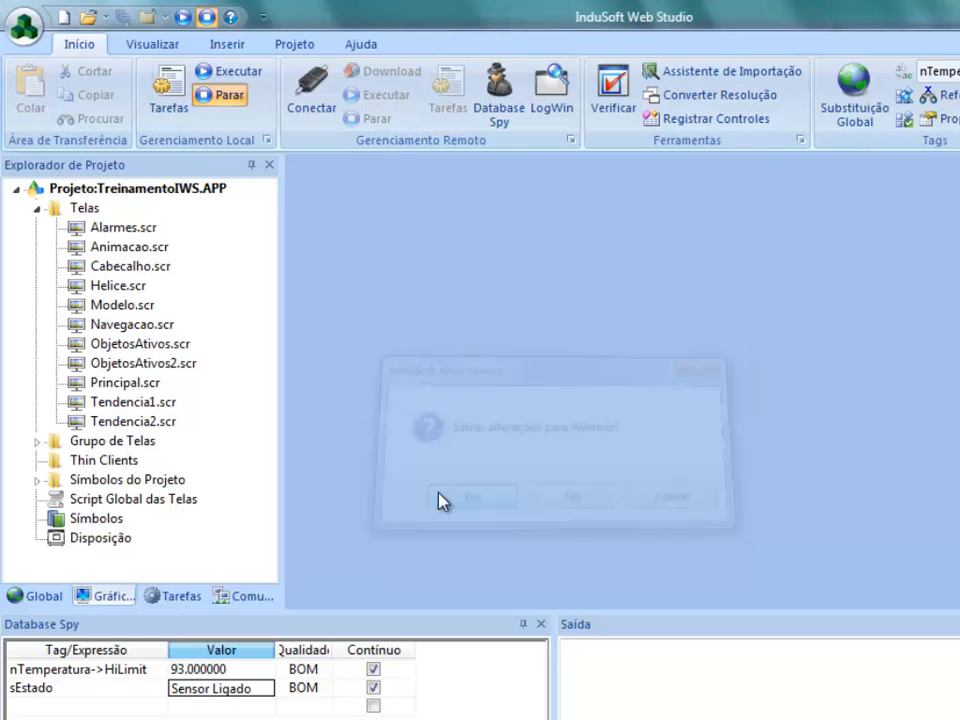
left_click(236, 73)
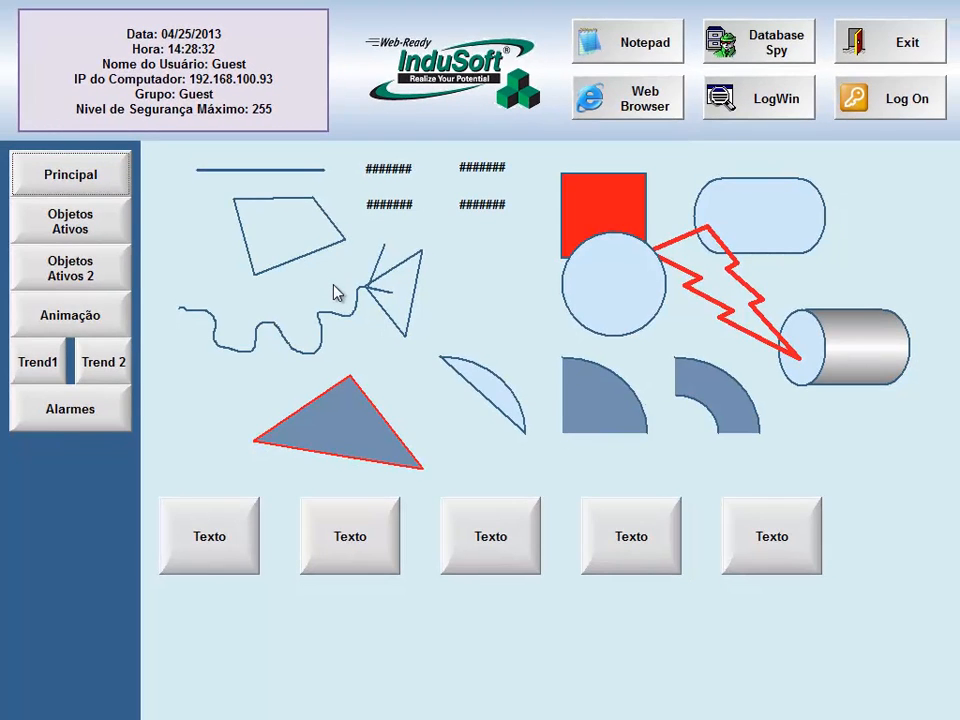
- On the runtime Alarmes screen, lower the upper slider to 0 %, raise it to 100 %, and exit the application
left_click(117, 409)
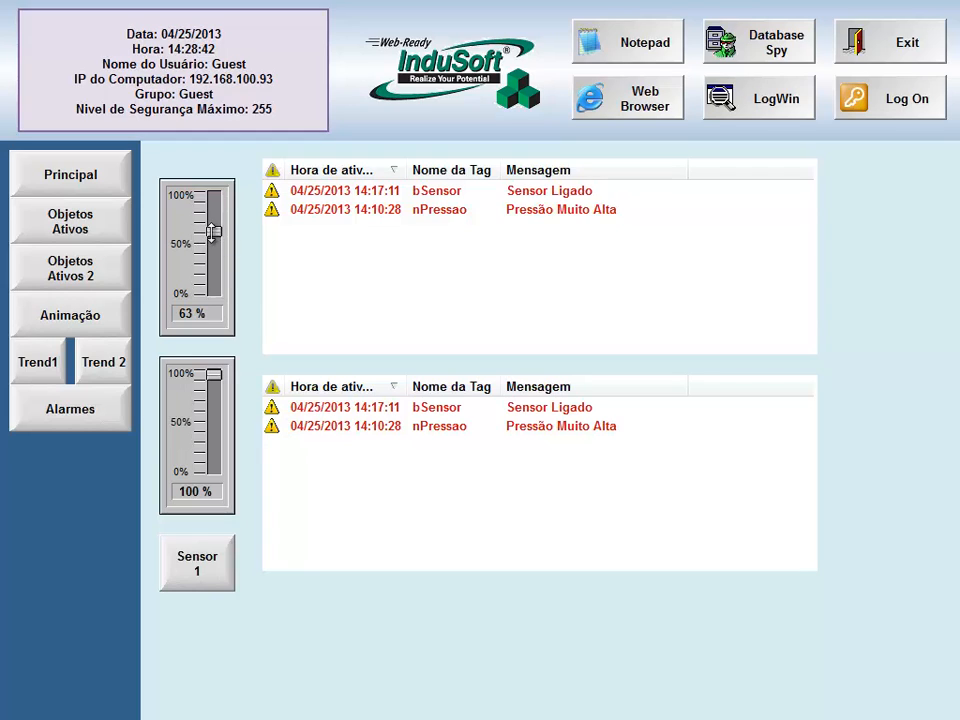
left_click_drag(213, 231, 214, 290)
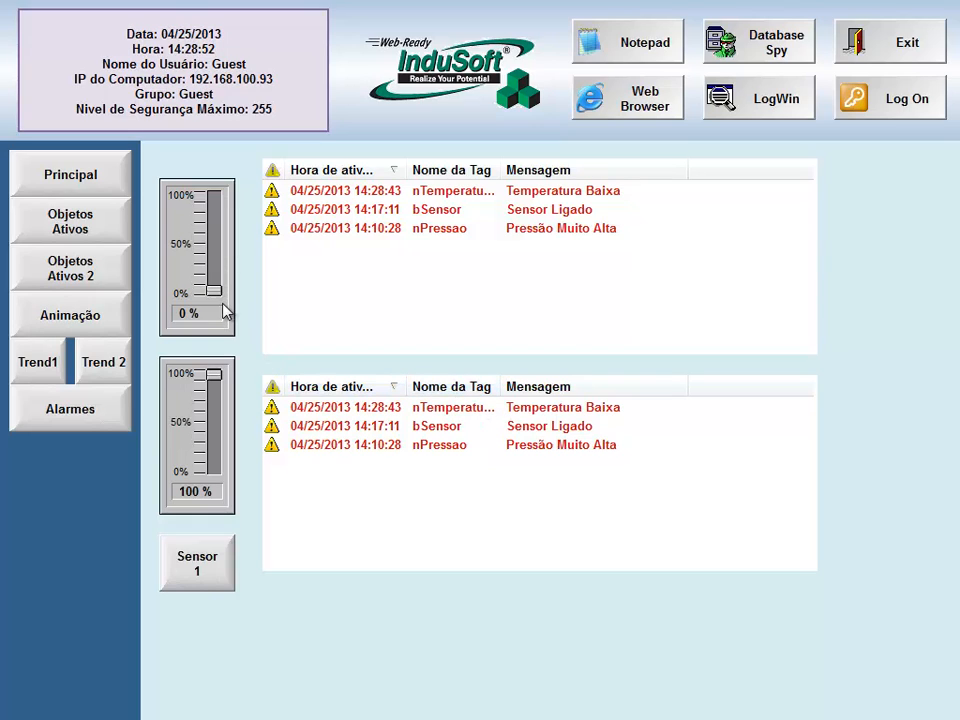
left_click_drag(214, 288, 163, 146)
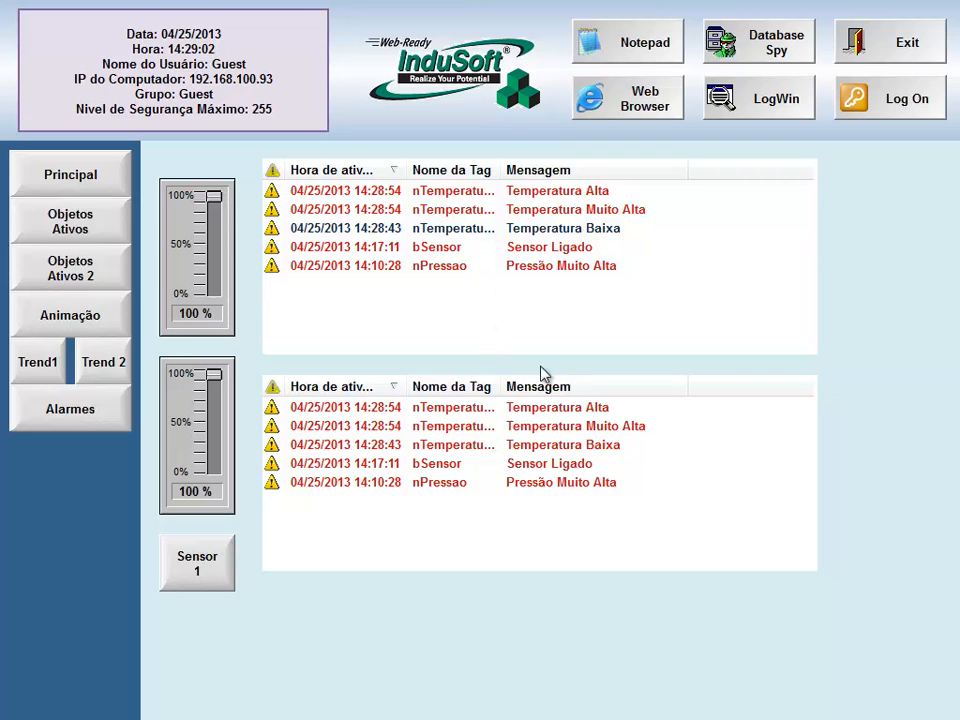
left_click(842, 54)
left_click(505, 433)
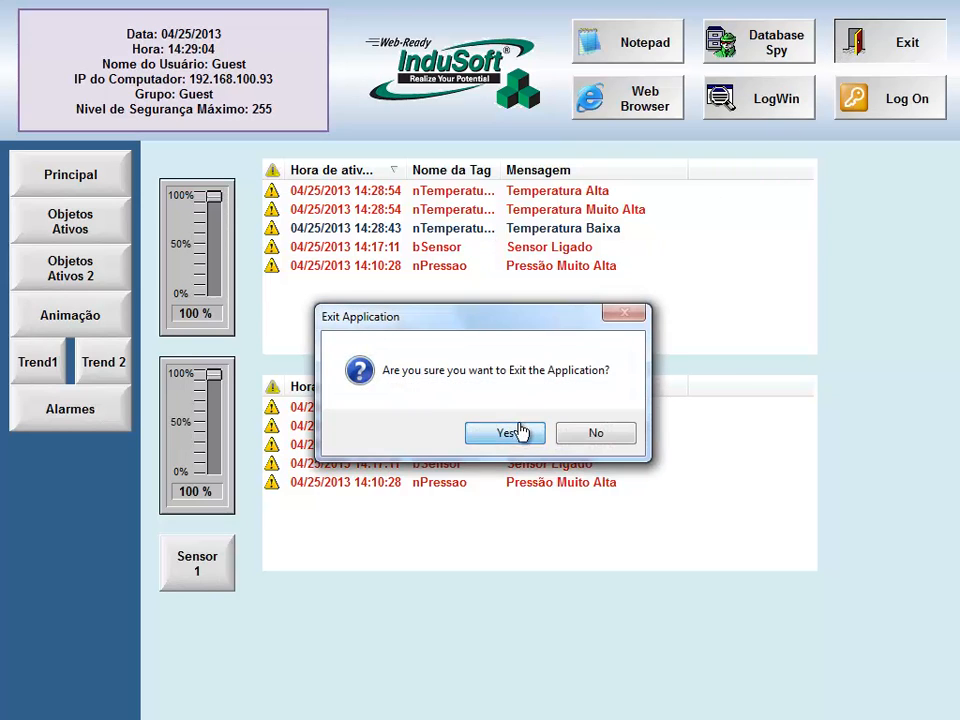
- Enable Gerar Msg de Reconhec. and Gerar Msg de Normalização in the Treinamento IWS alarm worksheet, then close it with changes saved
left_click(150, 519)
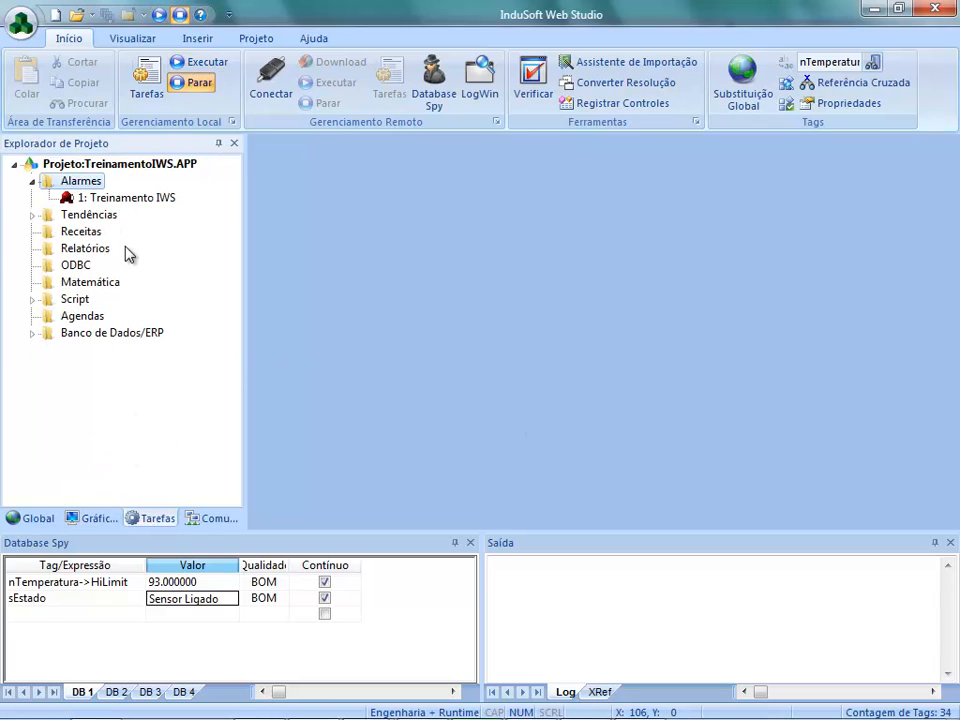
double_click(135, 198)
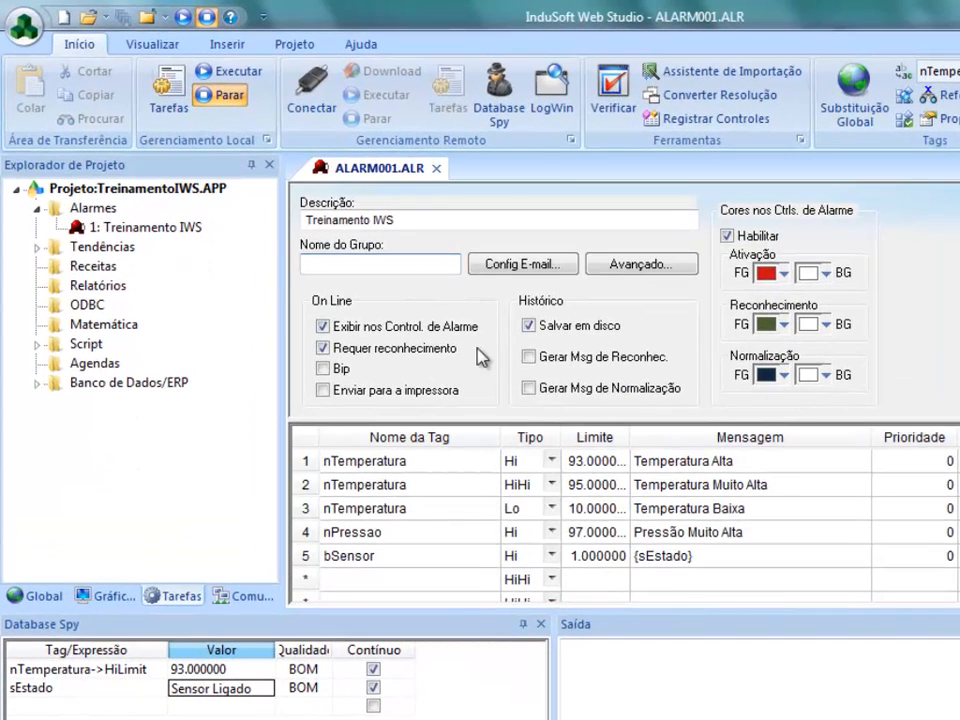
left_click(524, 354)
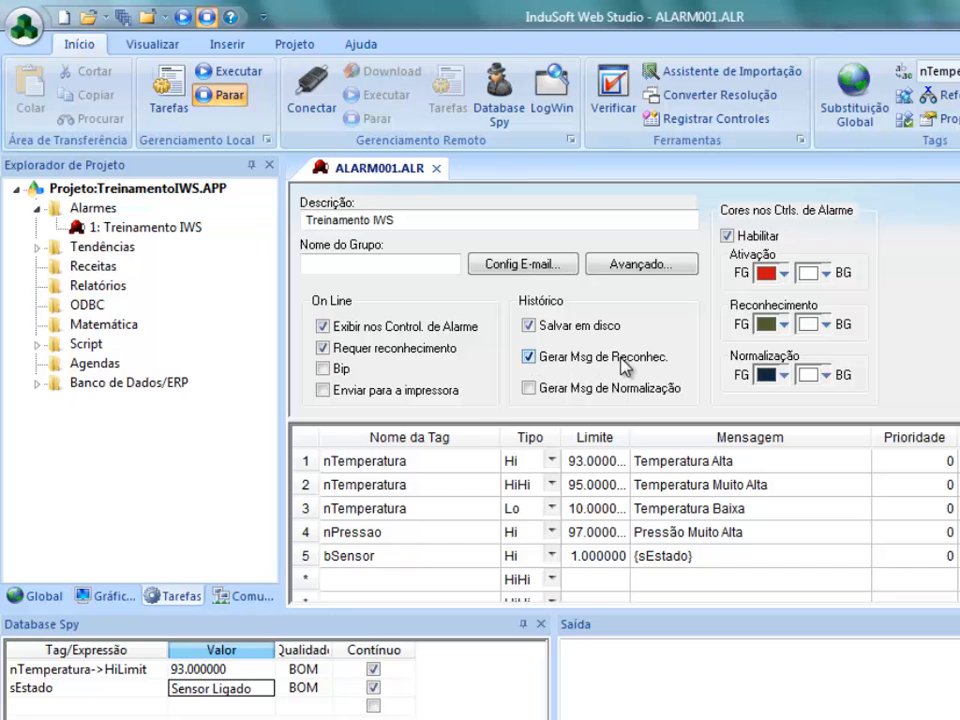
left_click(529, 389)
left_click(437, 169)
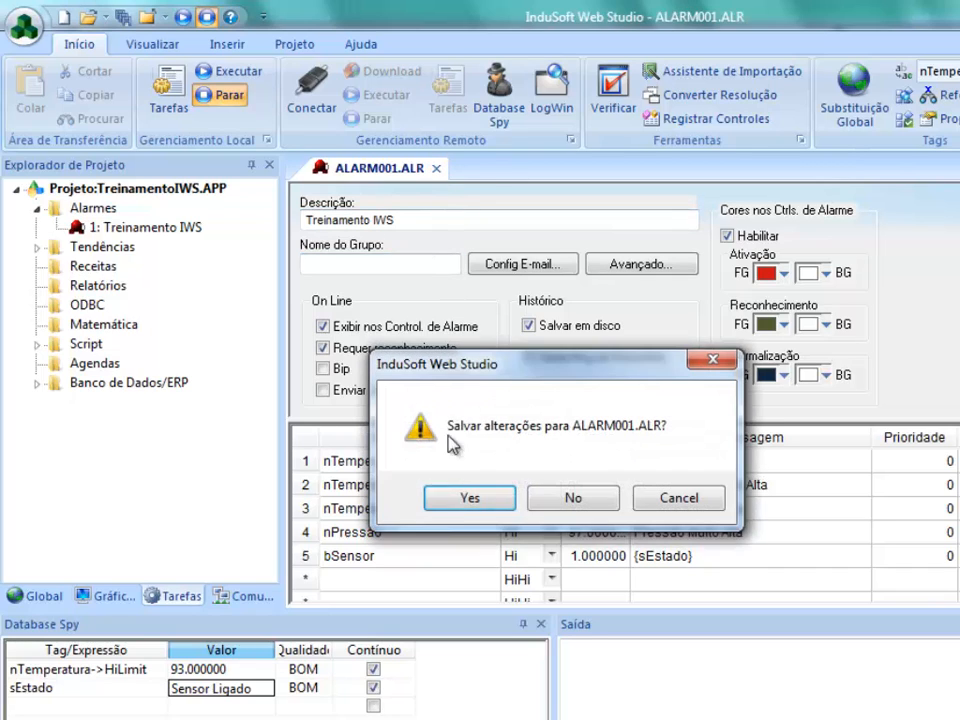
left_click(462, 497)
- Run the project, go to the Alarmes screen and lower the upper slider to 60 %
left_click(236, 78)
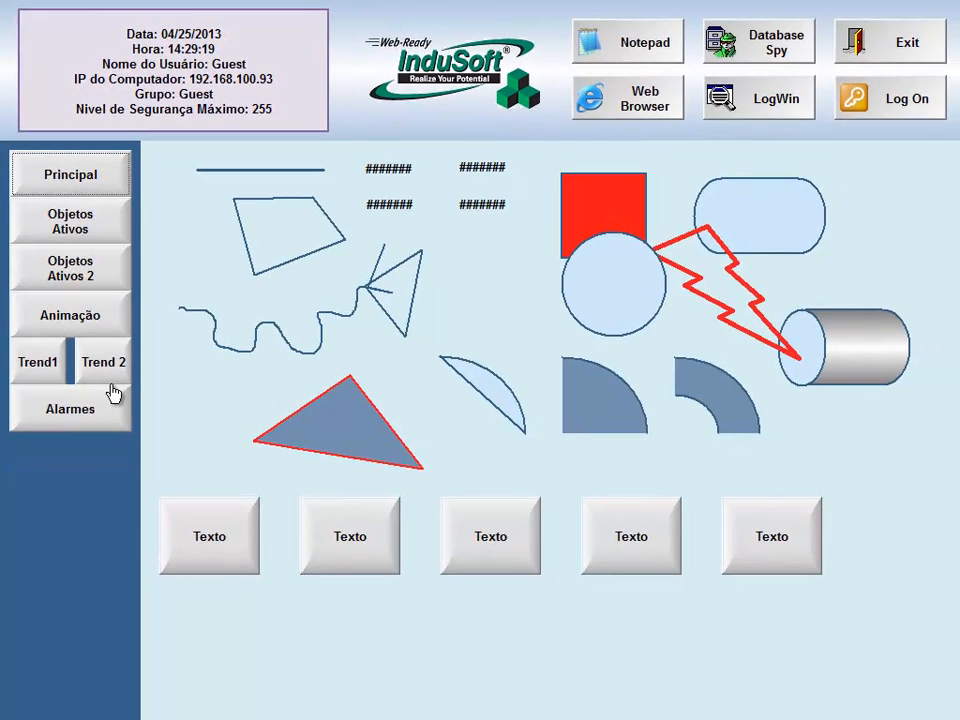
left_click(77, 410)
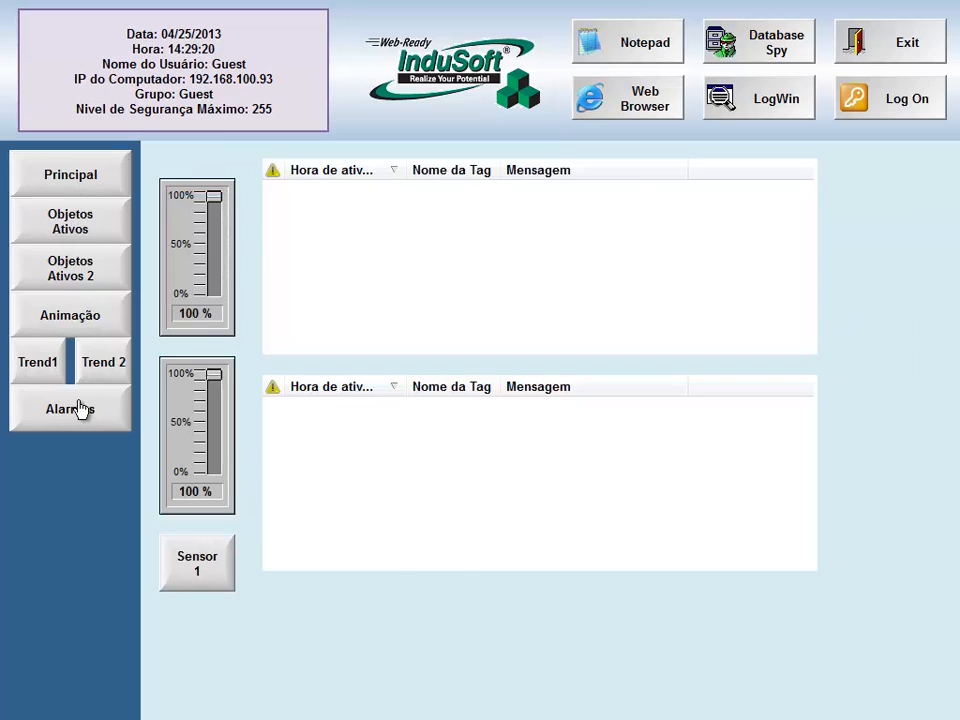
left_click_drag(211, 197, 214, 234)
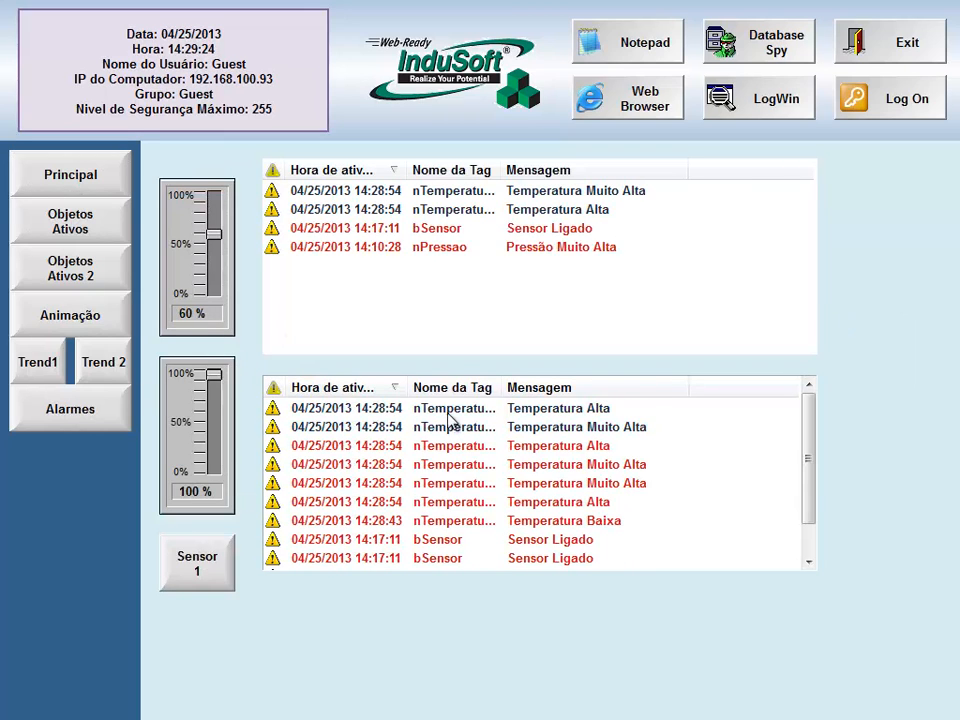
- Acknowledge the nPressao and bSensor alarms in the upper alarm list, then exit the application
left_click(408, 248)
double_click(410, 249)
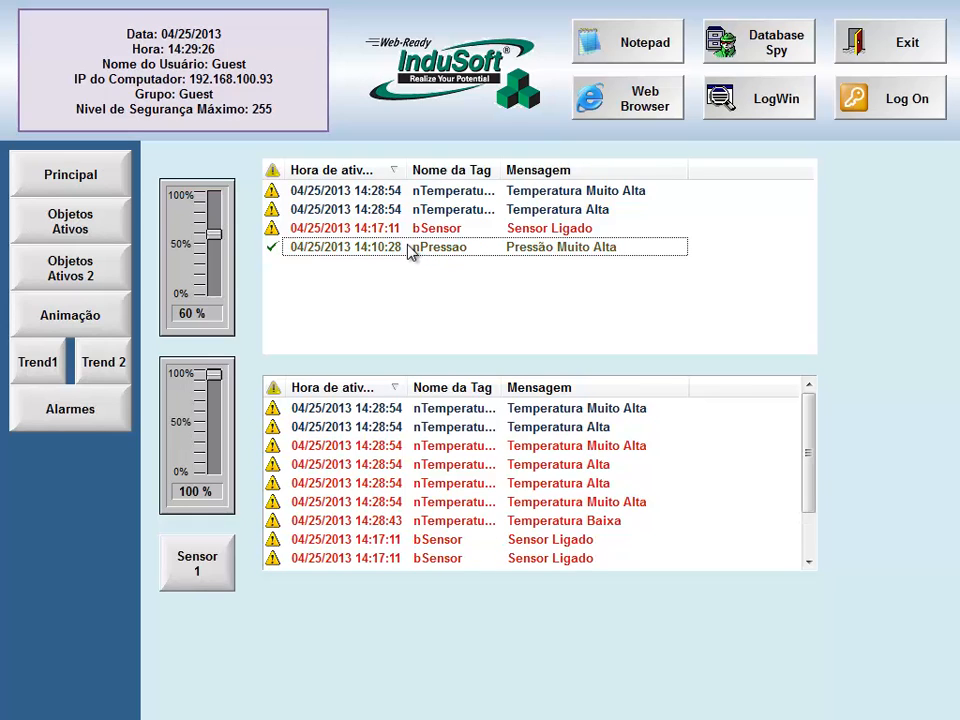
left_click(402, 228)
double_click(404, 230)
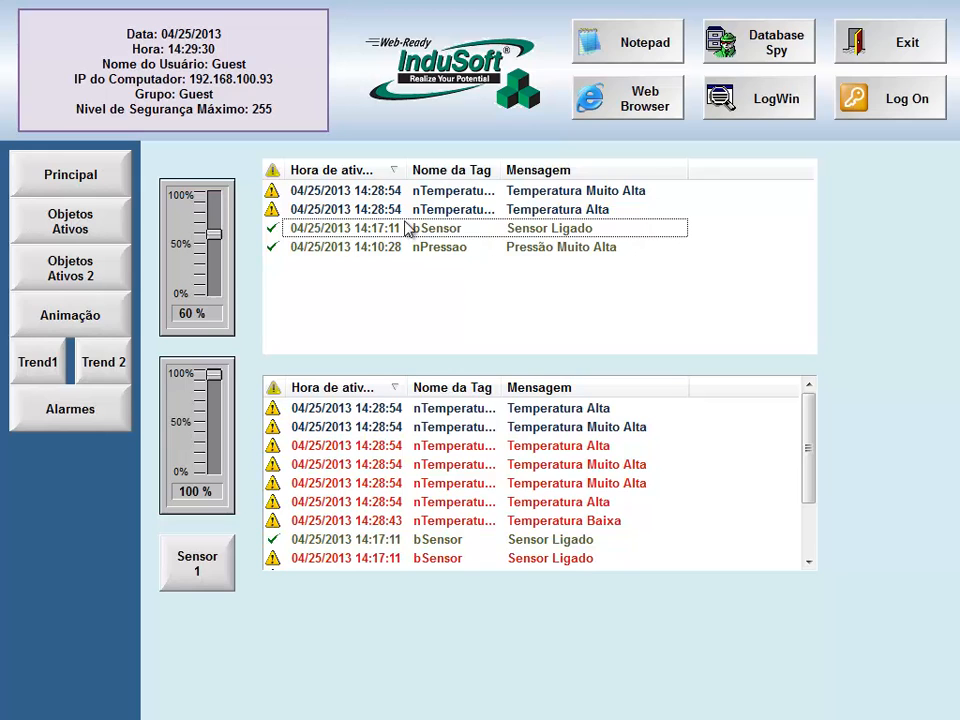
left_click(885, 42)
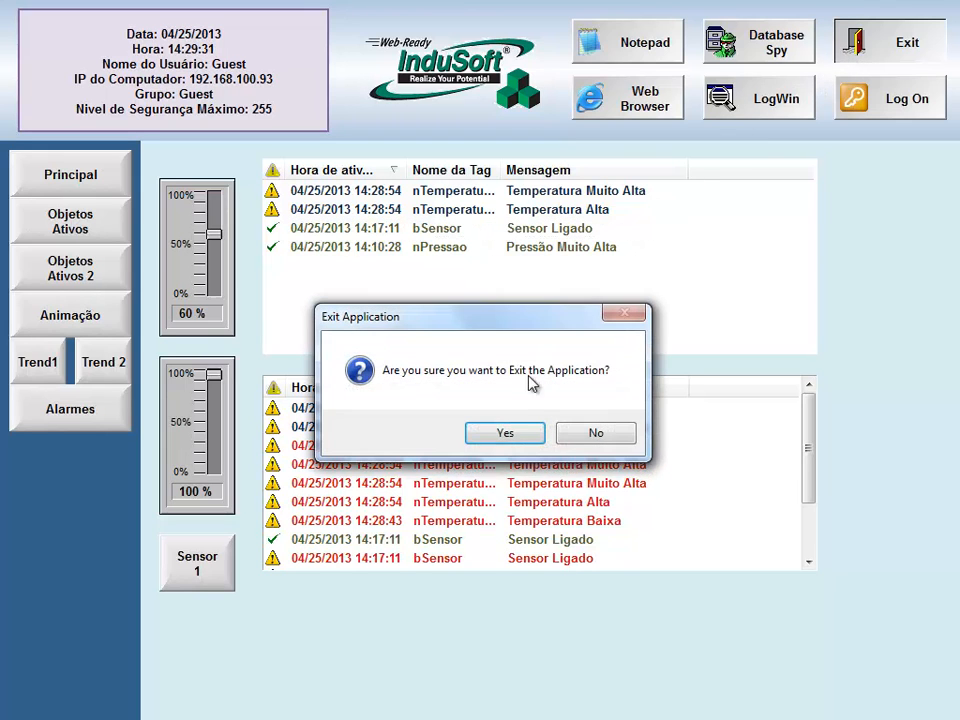
left_click(505, 438)
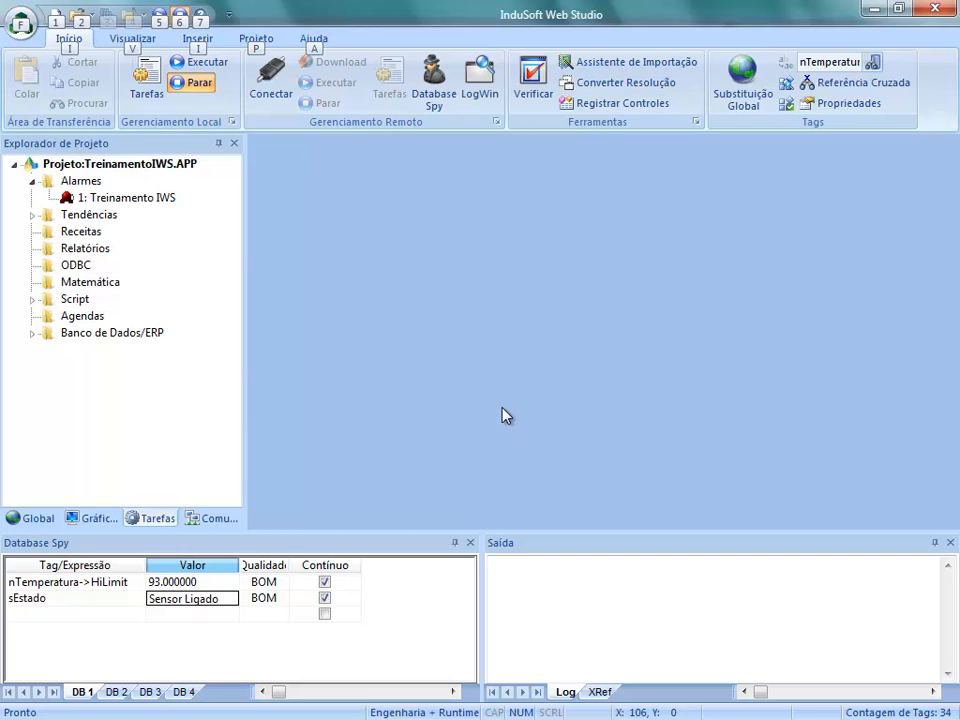
- Switch to Windows Explorer and open al130425.alh from the project's Alarm folder, choosing Notepad as its default program
key("alt+Tab")
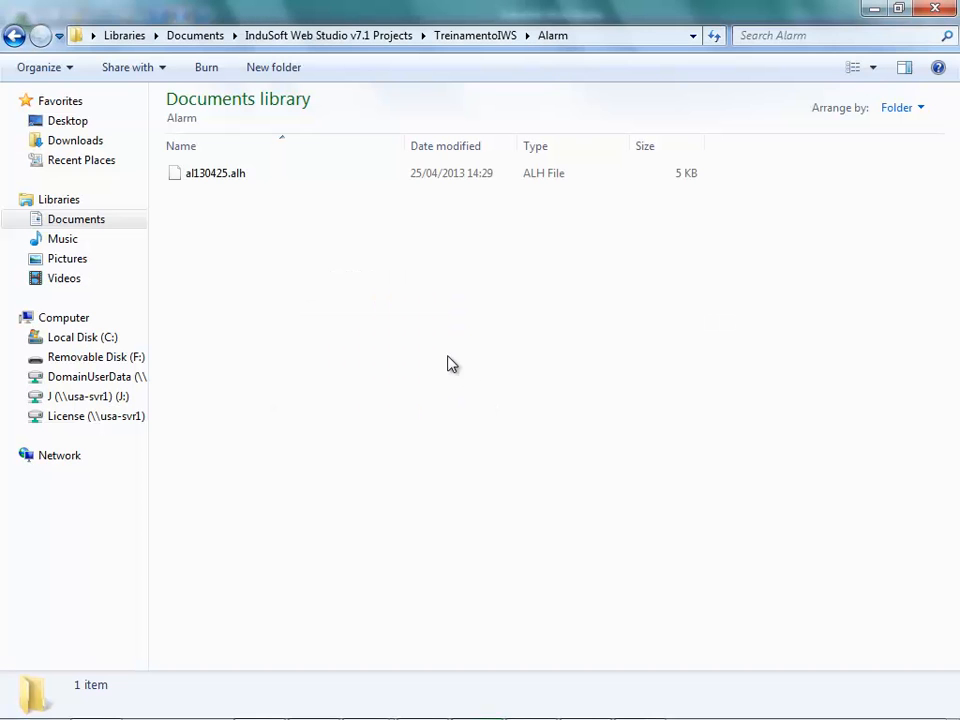
left_click(283, 184)
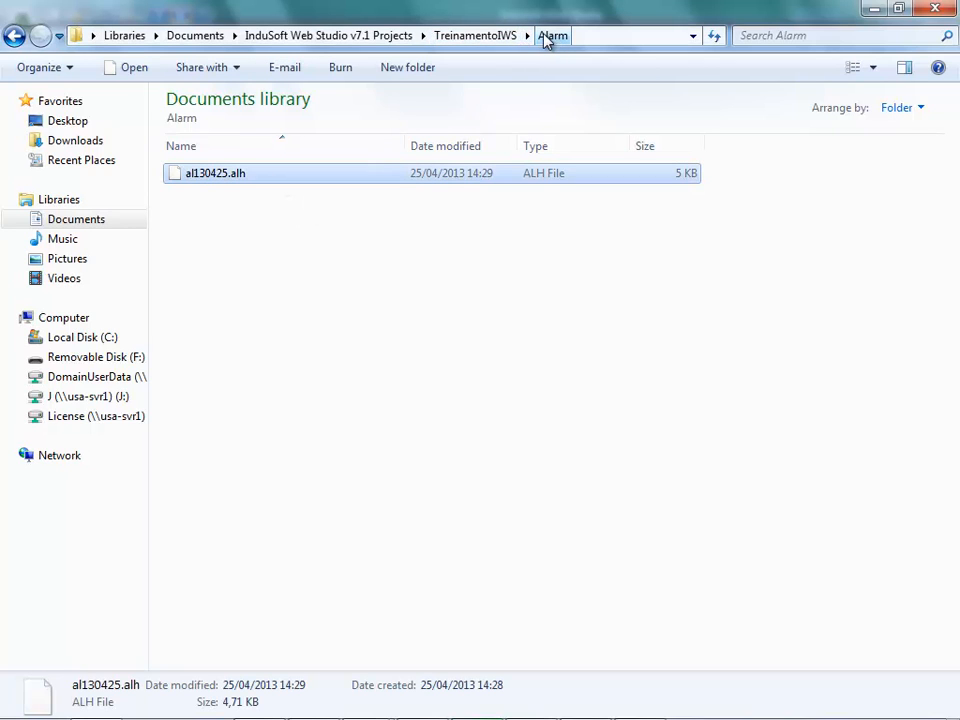
right_click(235, 176)
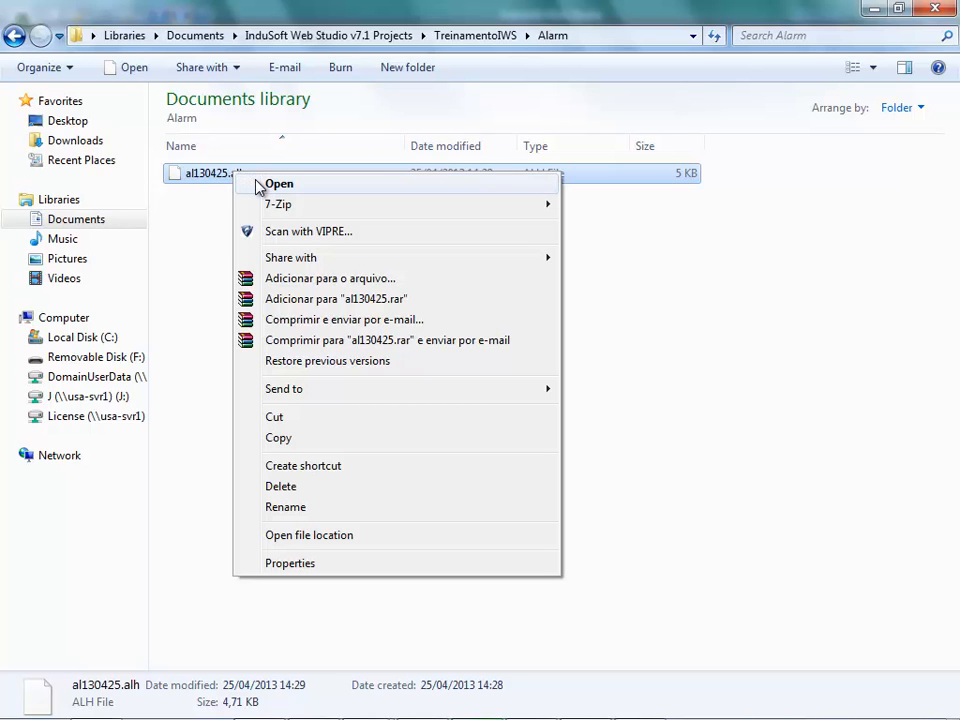
left_click(299, 188)
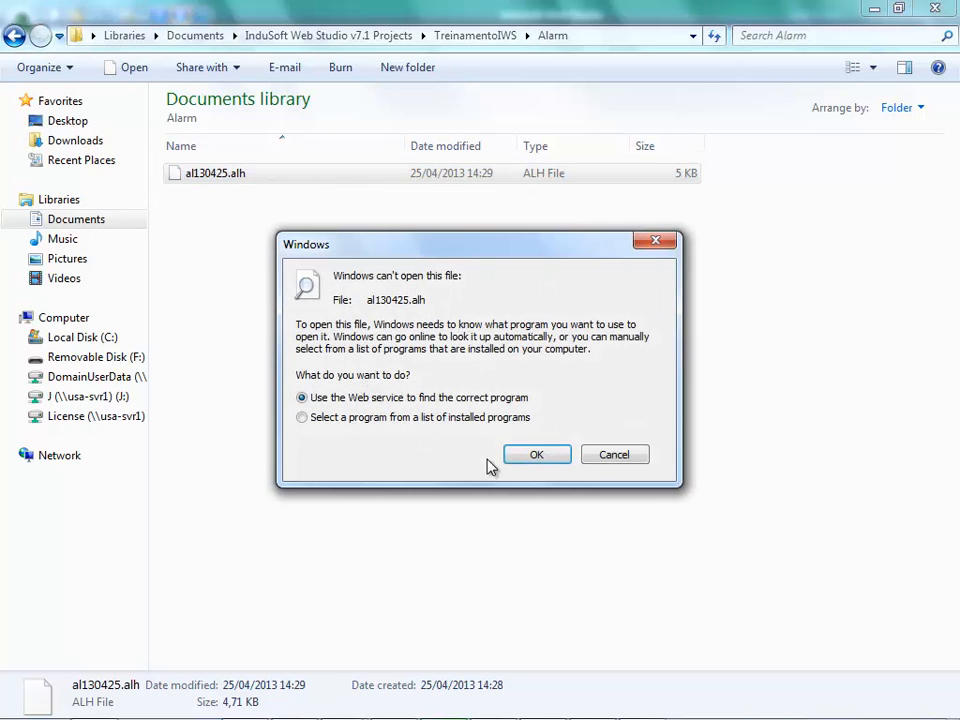
left_click(404, 419)
left_click(536, 454)
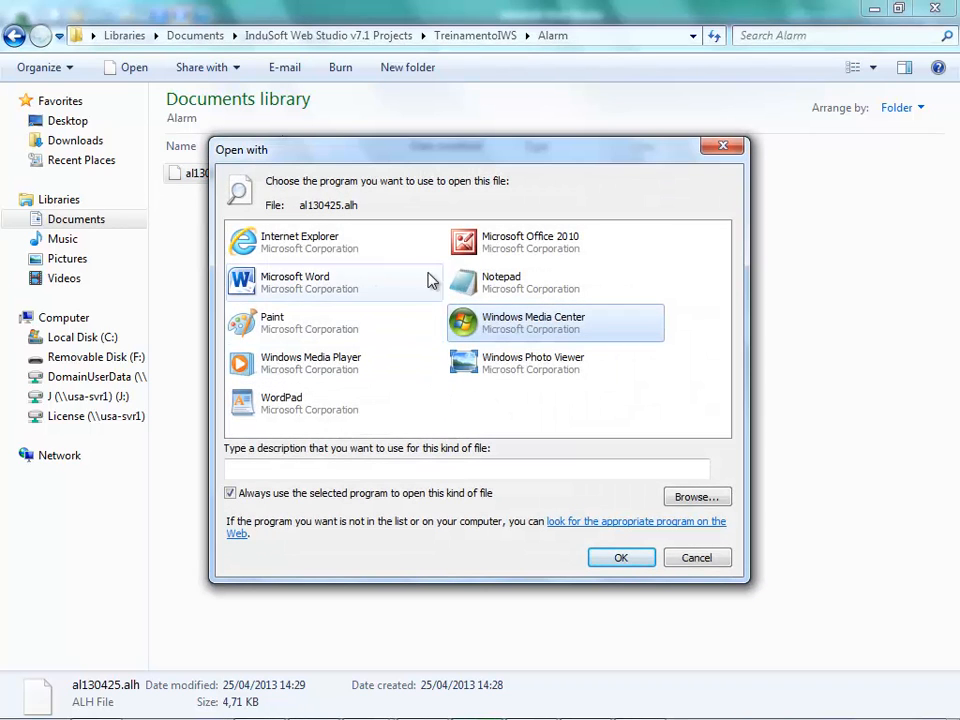
left_click(499, 280)
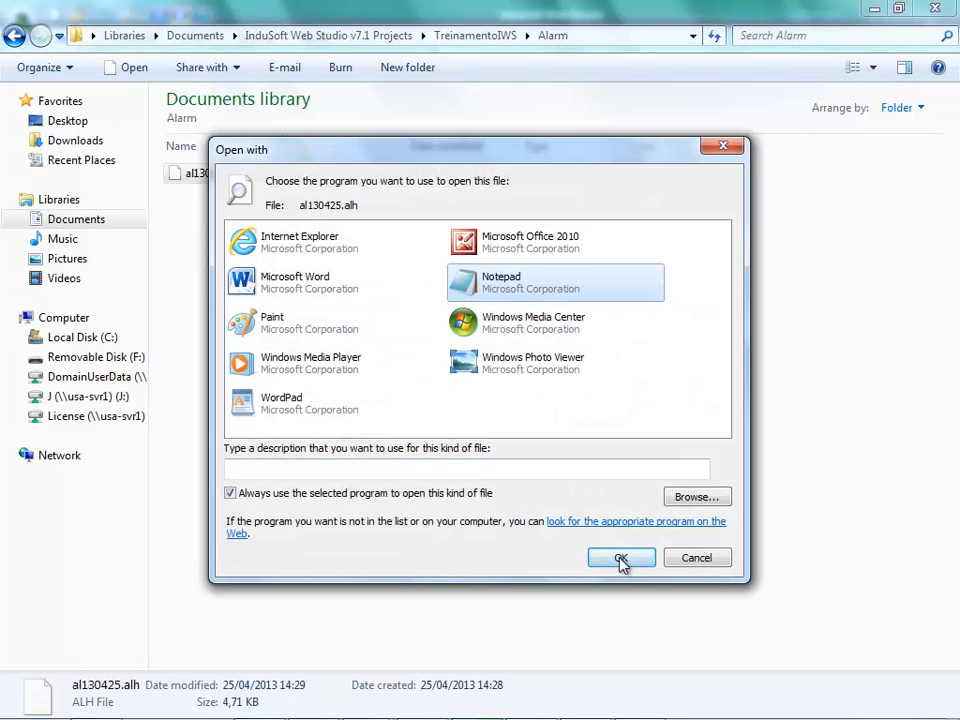
left_click(620, 558)
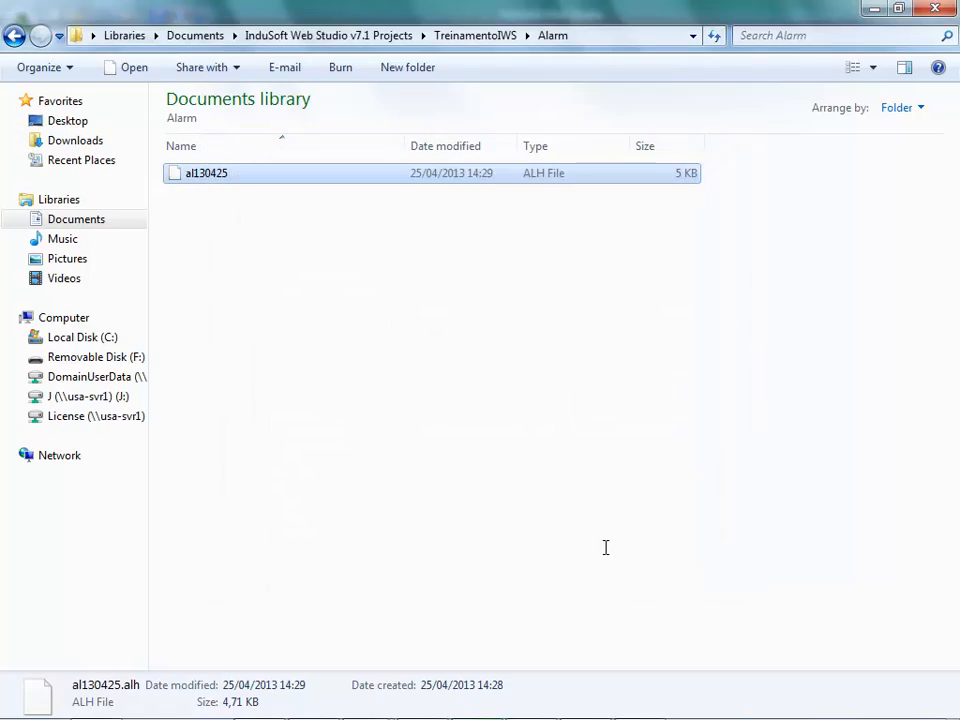
- Turn off Word Wrap for the alarm history file and reposition the Notepad window higher on the screen
left_click_drag(598, 254, 468, 95)
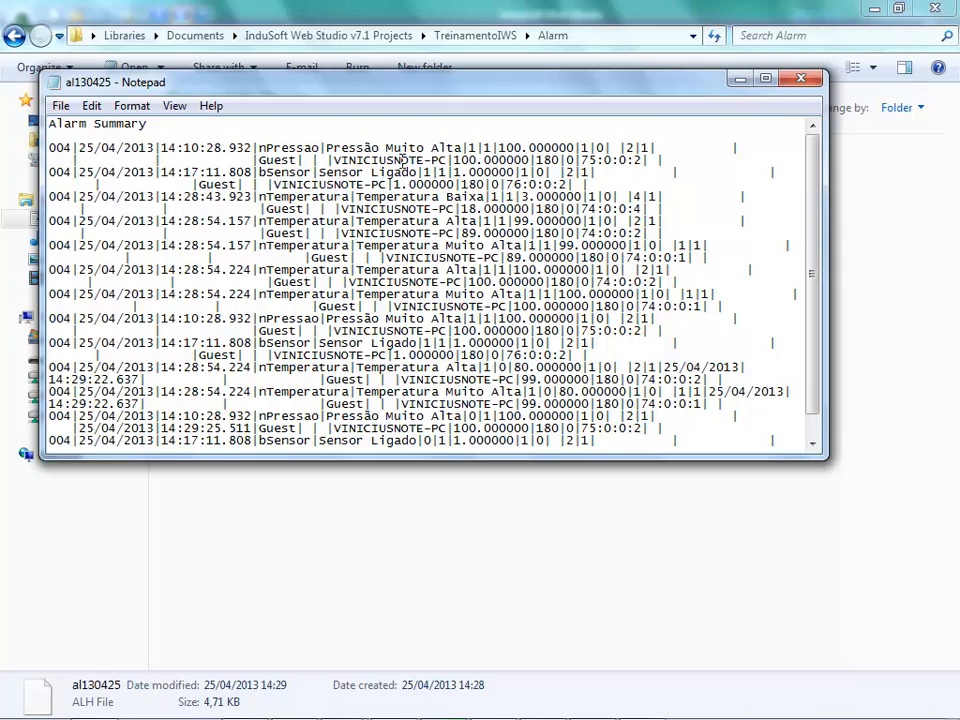
left_click(131, 105)
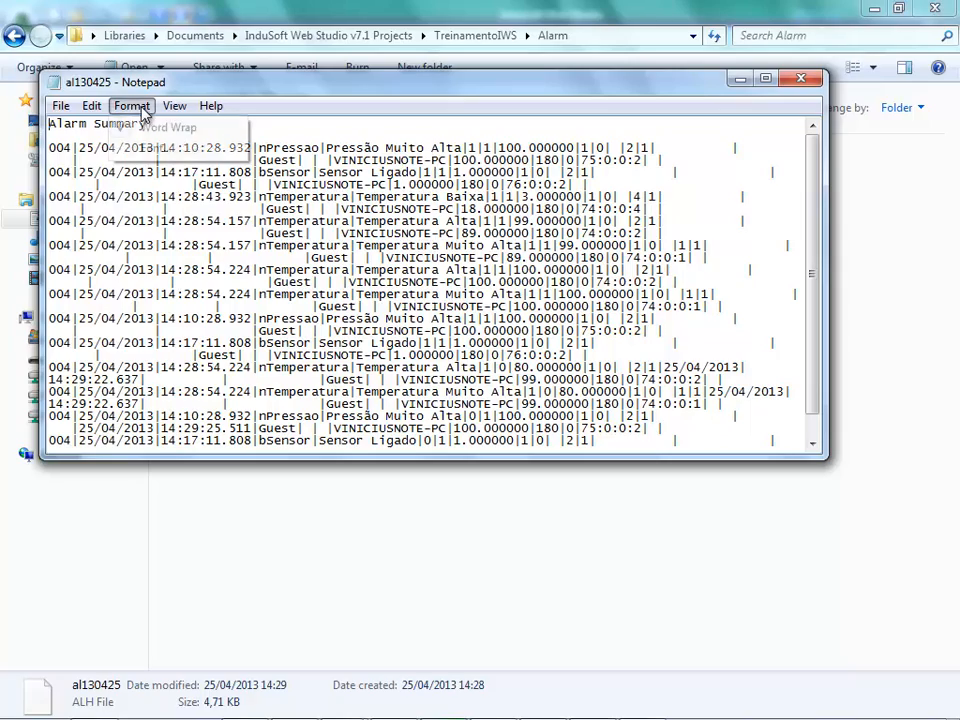
left_click(176, 129)
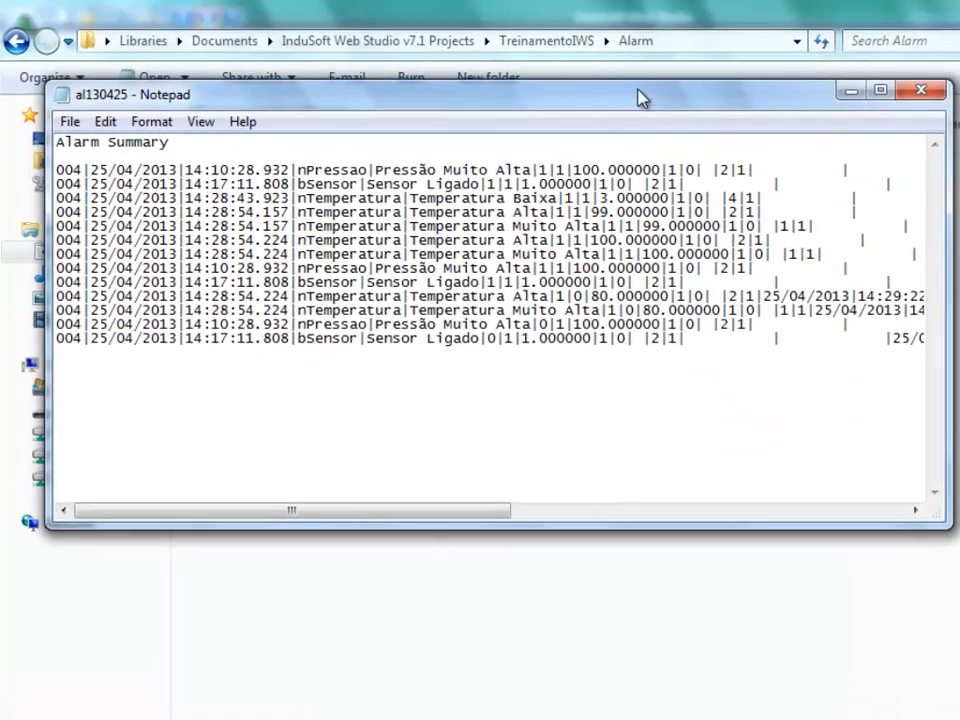
left_click_drag(569, 82, 568, 27)
left_click_drag(640, 36, 624, 33)
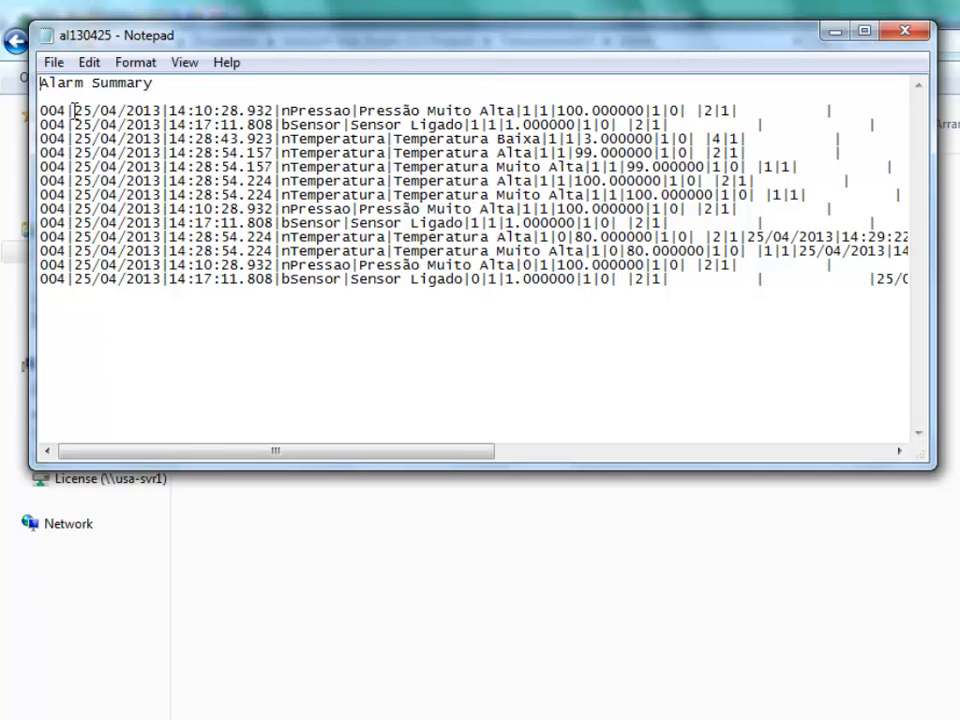
- Examine the date, time, tag name and message fields of the first alarm record, then close Notepad
left_click_drag(87, 107, 160, 104)
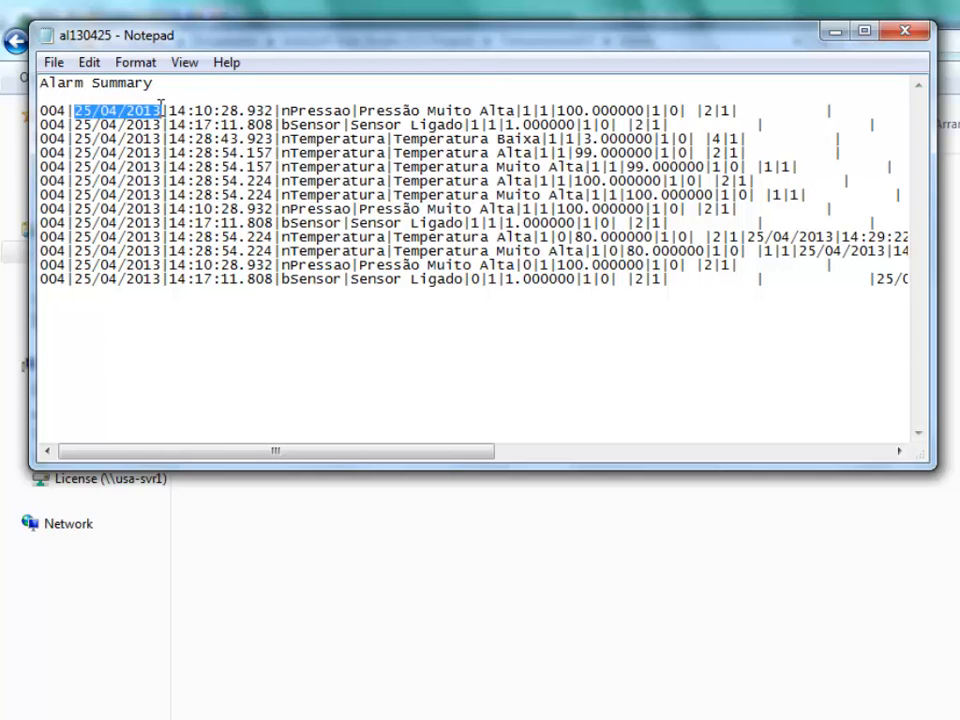
left_click(167, 110)
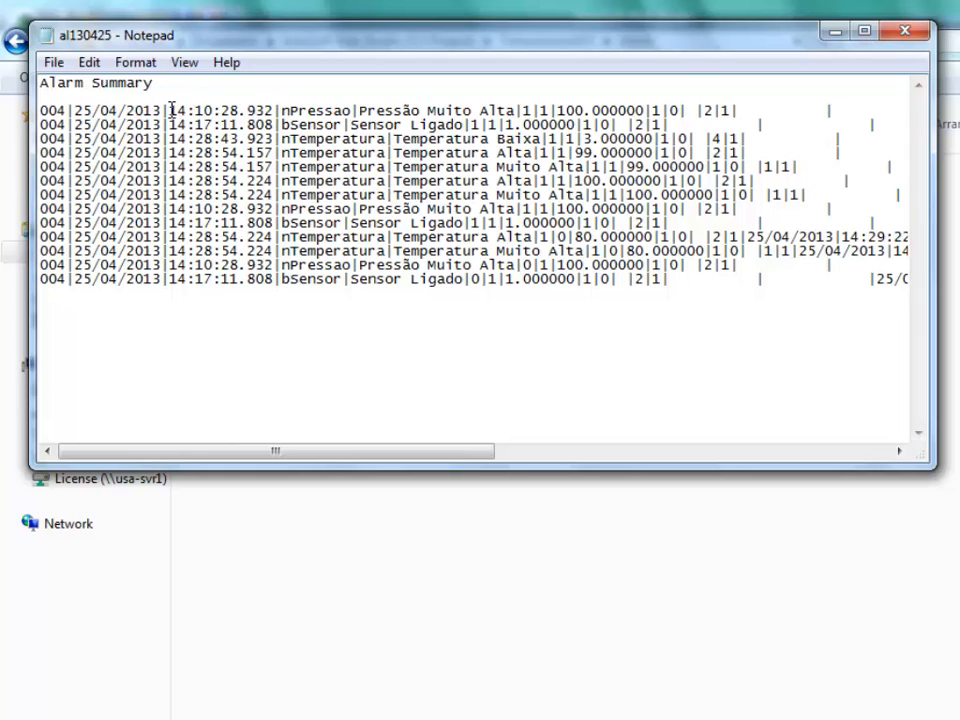
left_click_drag(170, 110, 500, 110)
left_click(513, 112)
left_click_drag(349, 448, 306, 381)
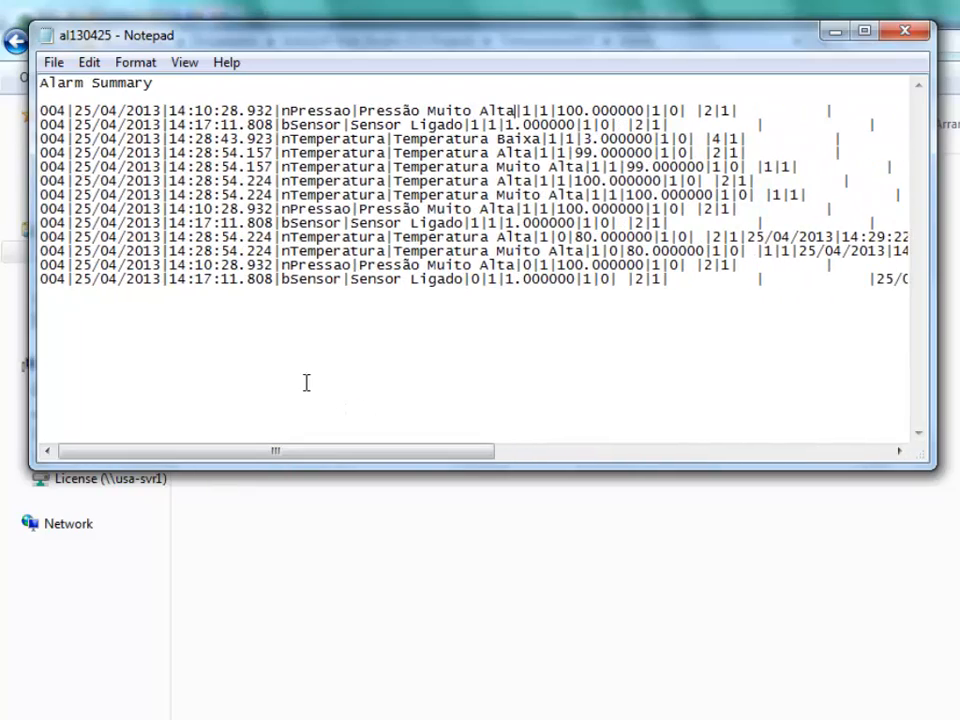
left_click(903, 31)
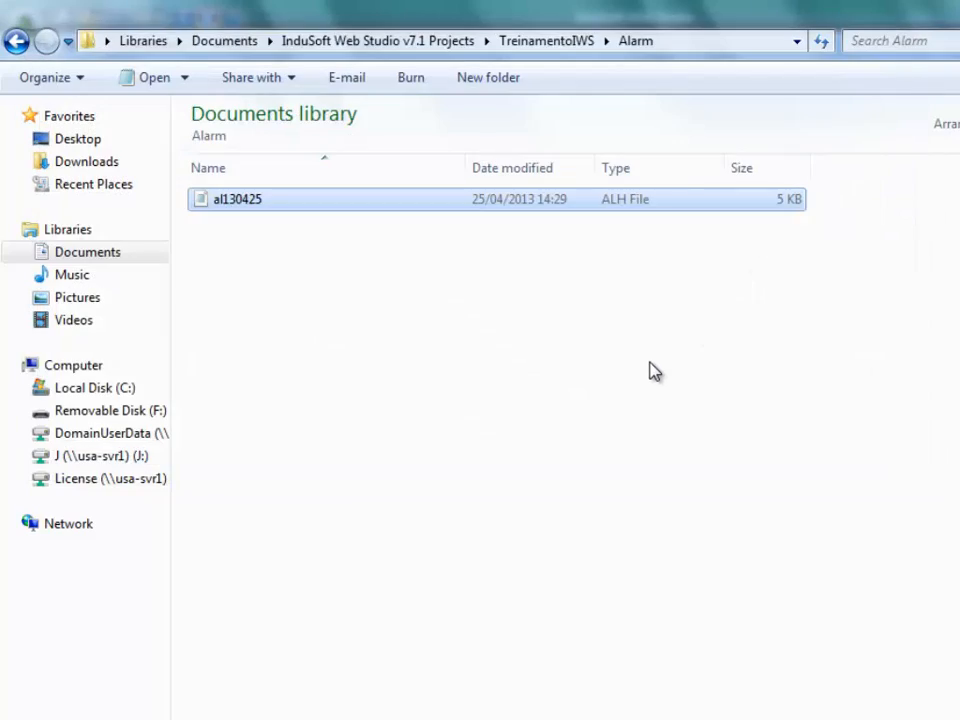
- Switch back to InduSoft Web Studio, open the Treinamento IWS alarm worksheet, and review the project's outgoing e-mail (SMTP) server settings
key("alt+Tab")
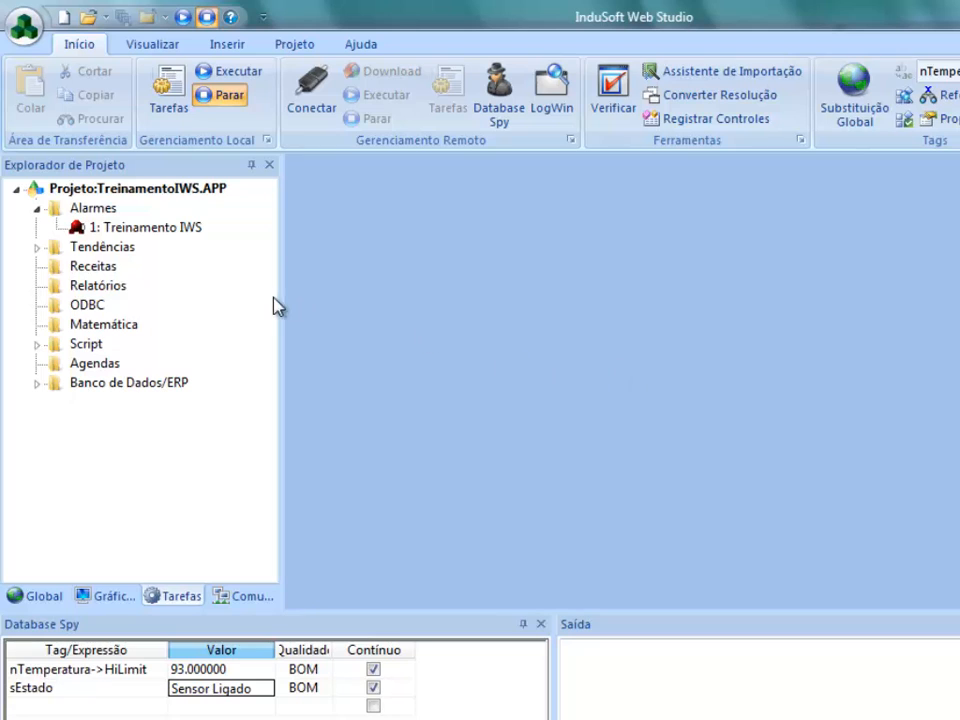
double_click(190, 228)
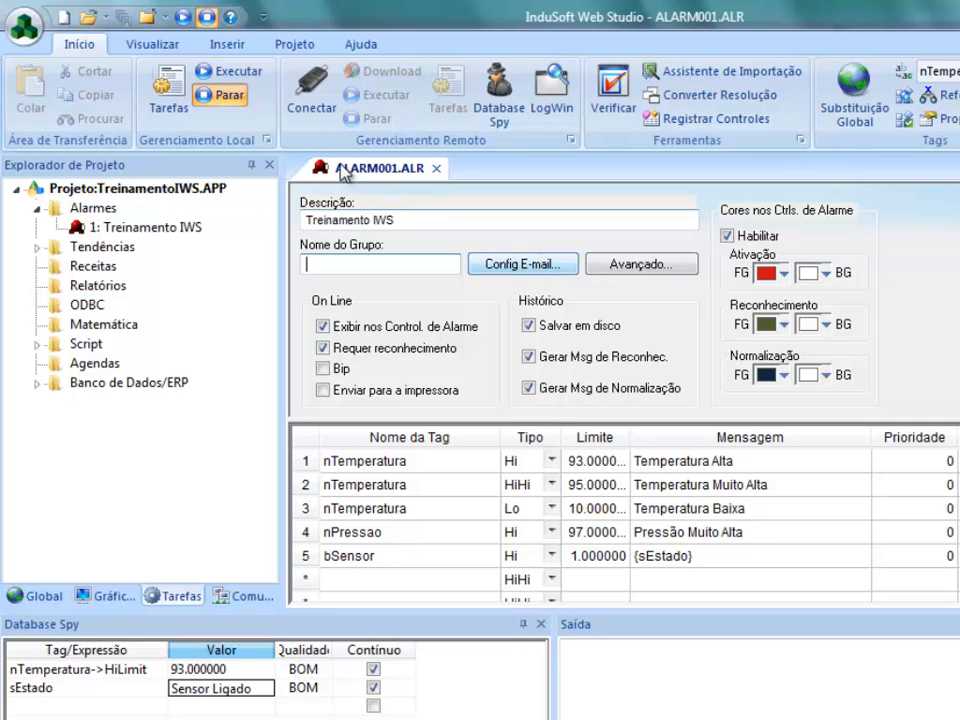
left_click(307, 47)
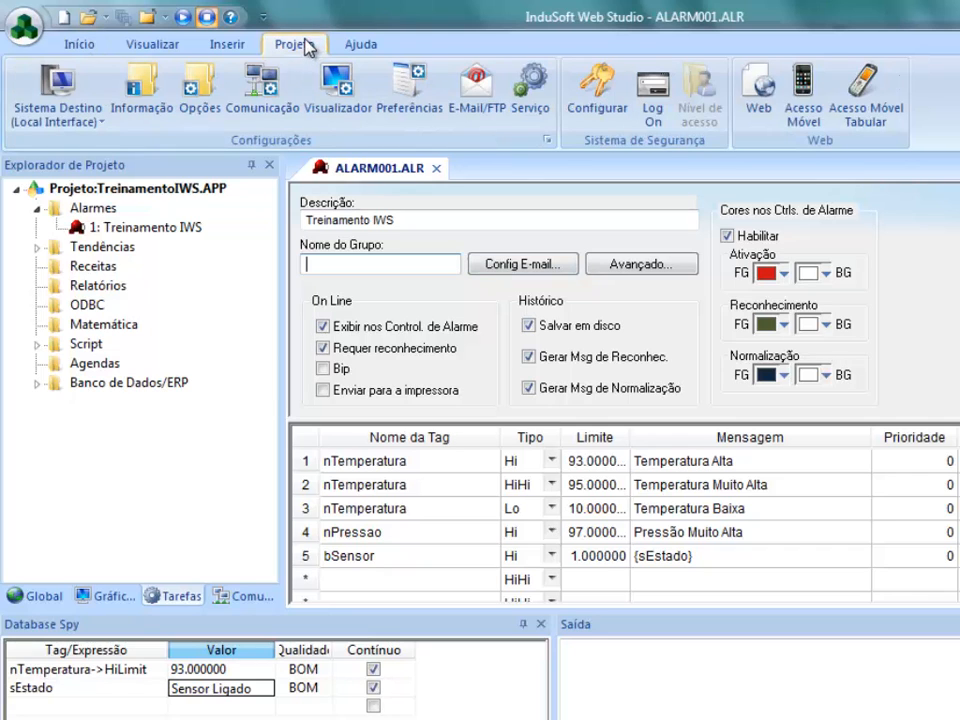
left_click(466, 98)
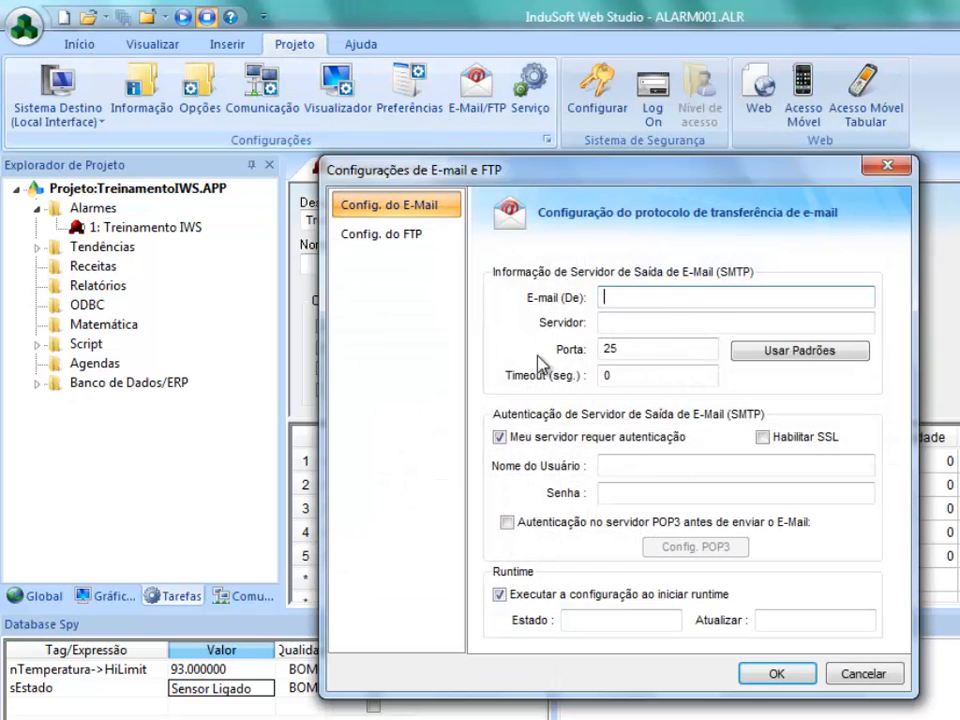
left_click(685, 301)
left_click(766, 675)
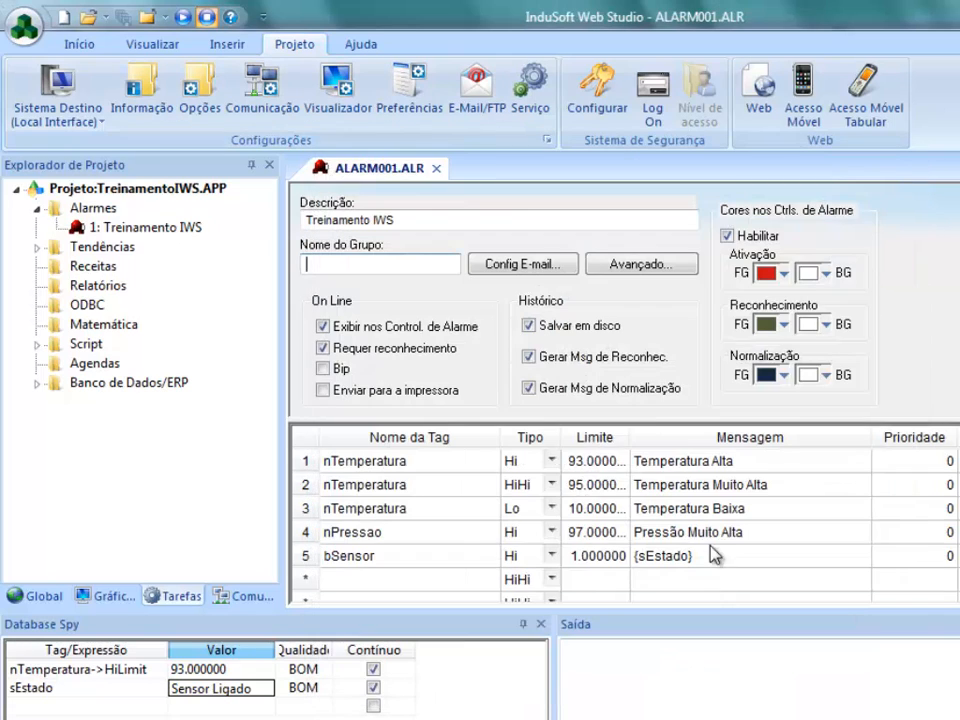
- Enable automatic e-mail sending for the Treinamento IWS alarm worksheet, look over the recipient fields, and choose a custom subject (Customizado)
left_click(538, 266)
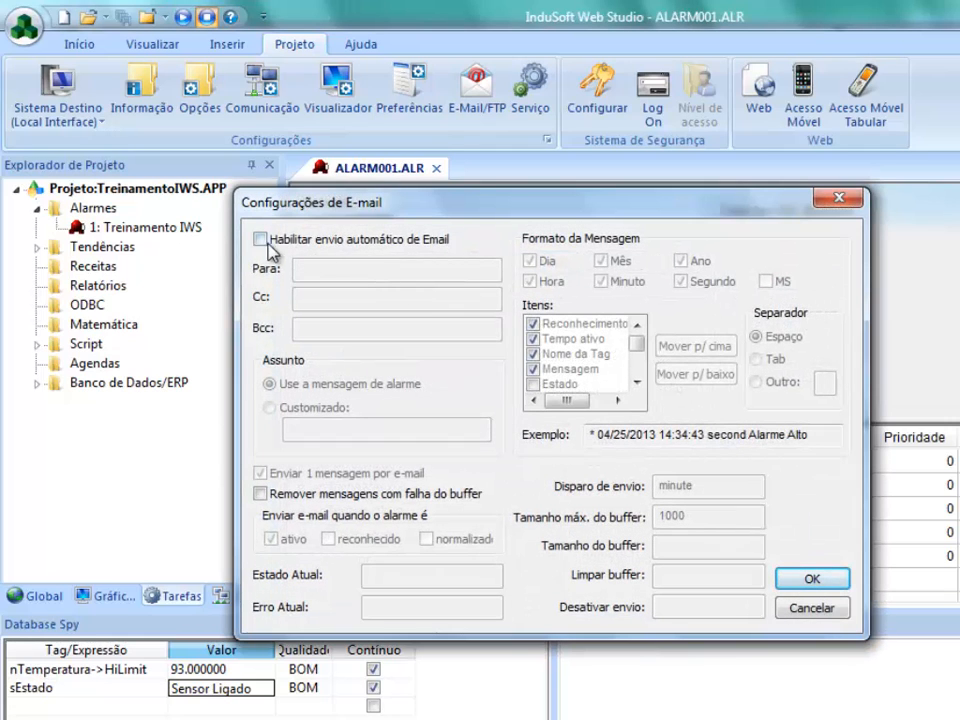
left_click(261, 240)
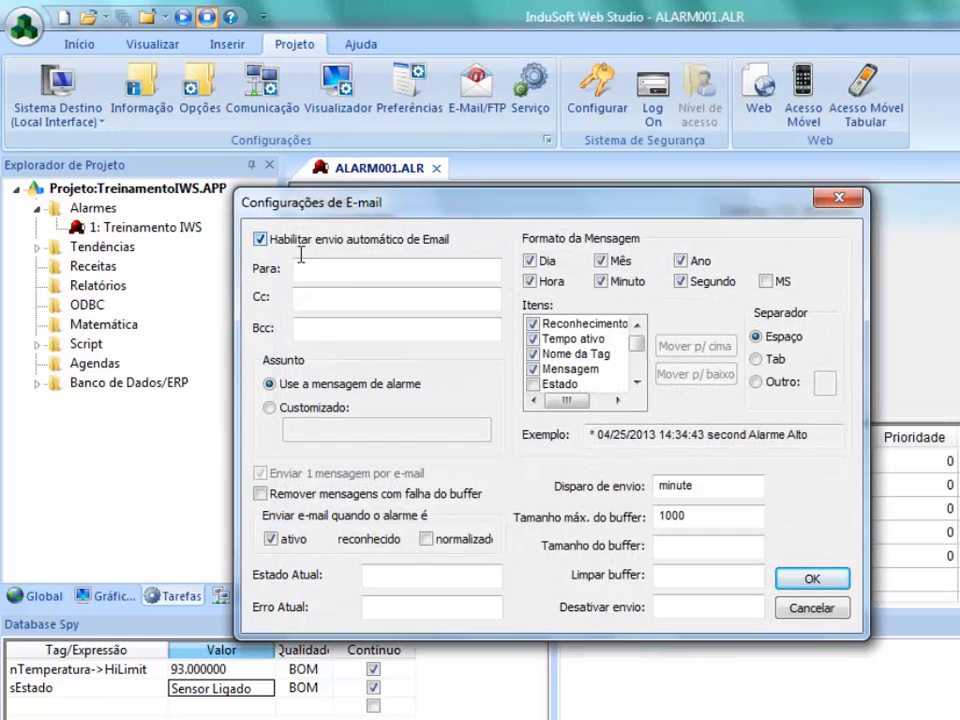
left_click(323, 298)
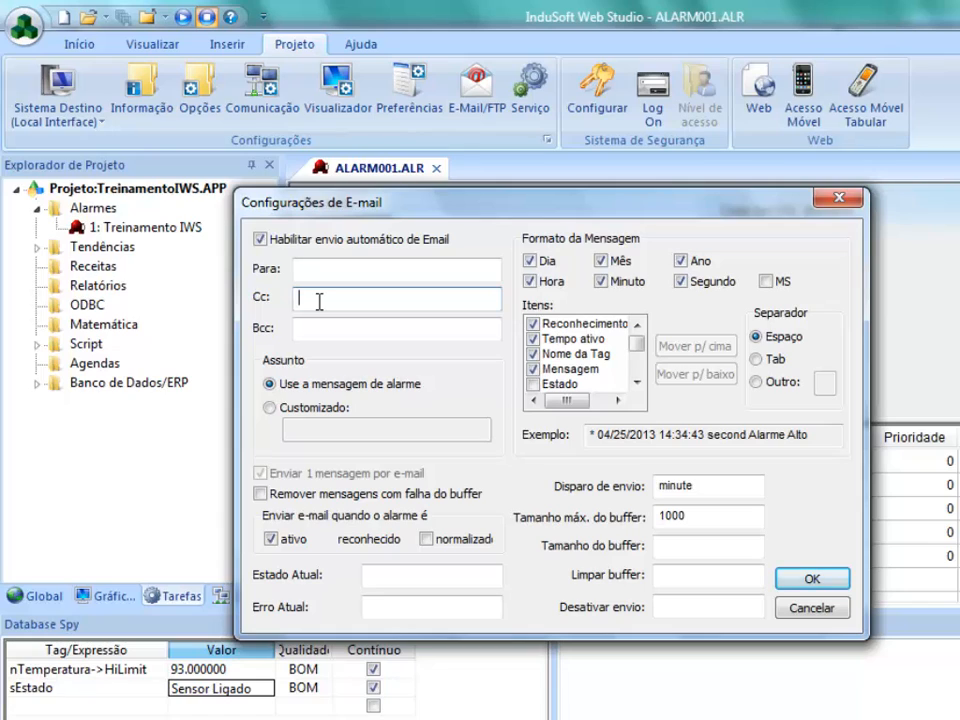
left_click(330, 328)
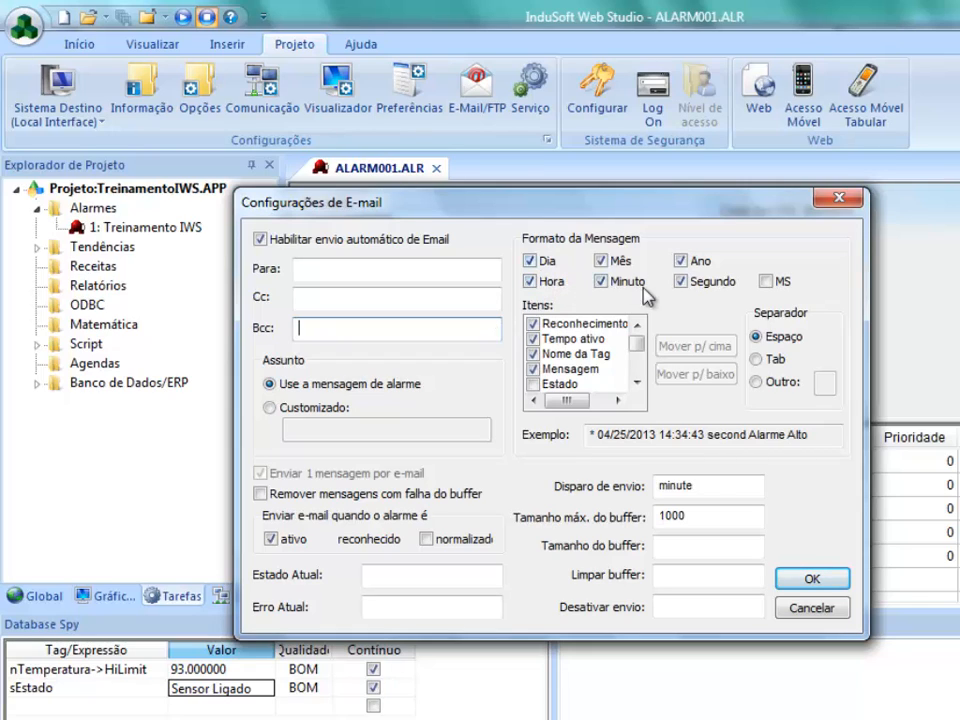
left_click(531, 282)
left_click(531, 282)
left_click(270, 408)
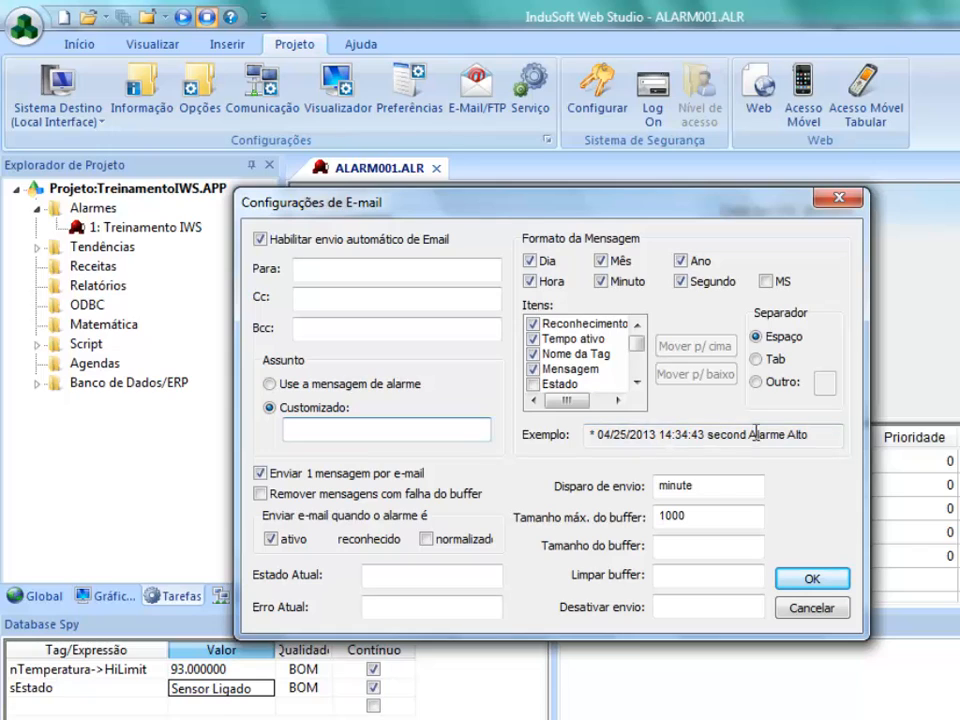
- Try the e-mail message format without Dia and Hora, and include both of them again
left_click(537, 281)
left_click(530, 261)
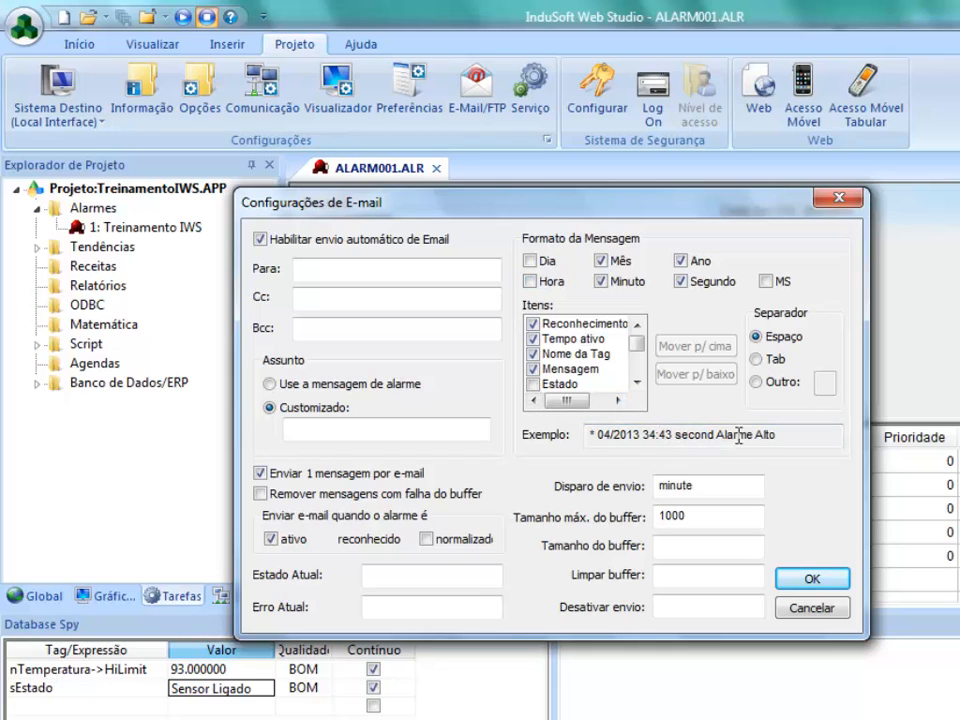
left_click(531, 282)
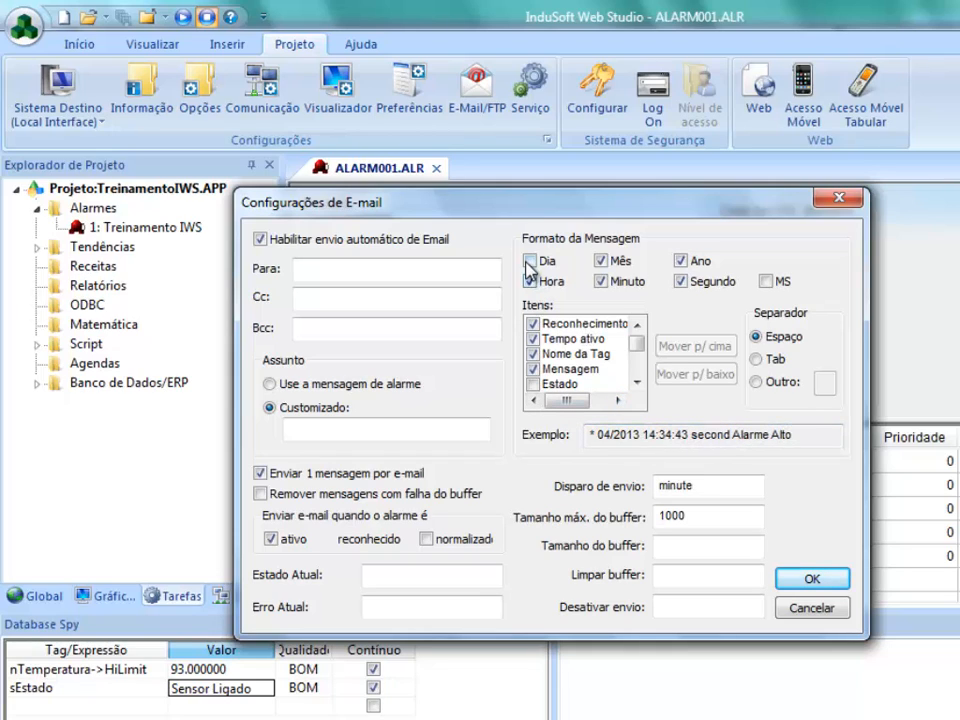
left_click(530, 261)
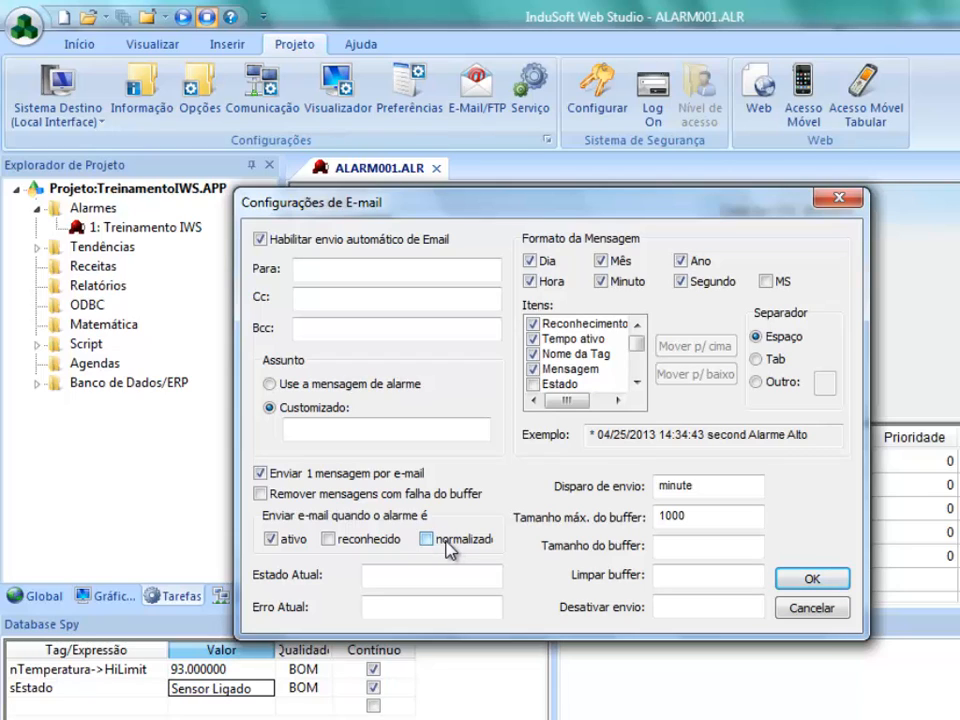
- Review the current status, current error and disable-sending fields, and accept the alarm e-mail settings
left_click(428, 573)
left_click(426, 606)
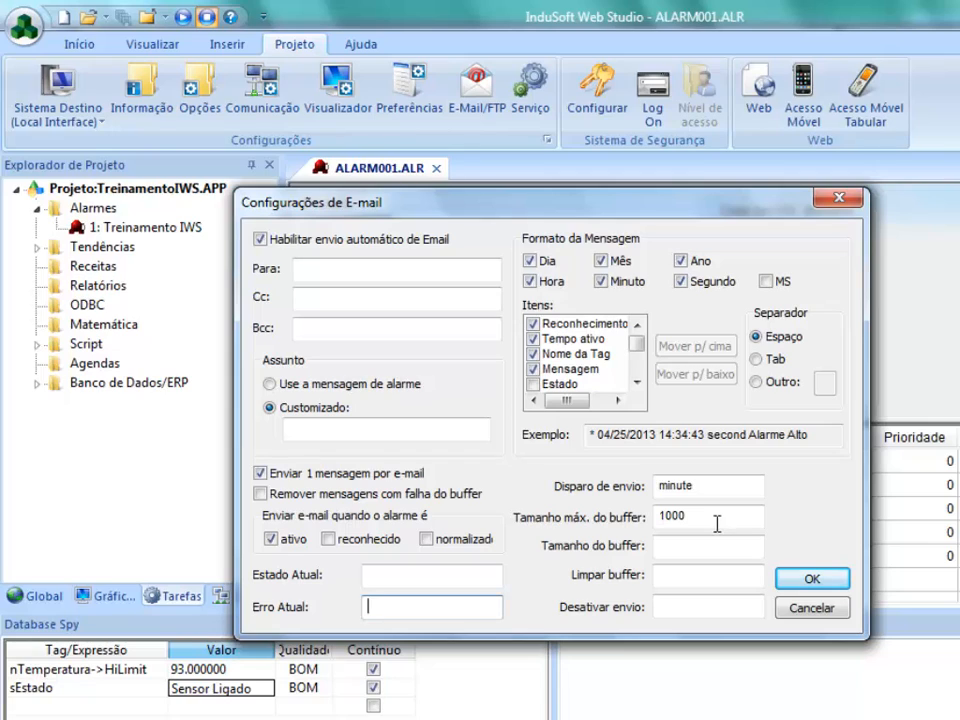
left_click(697, 608)
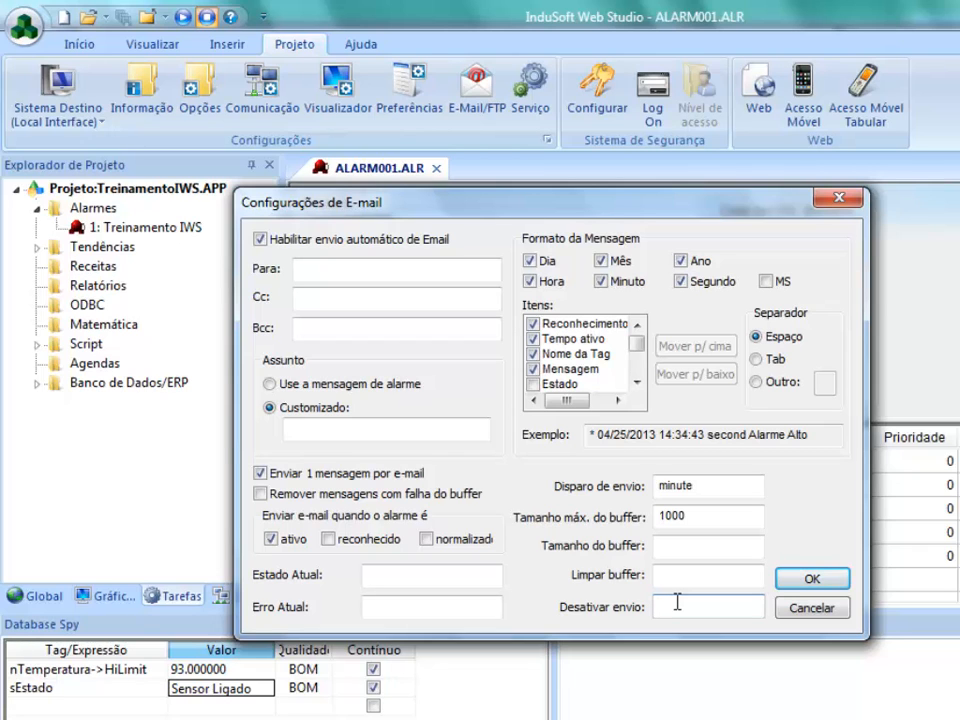
left_click(809, 586)
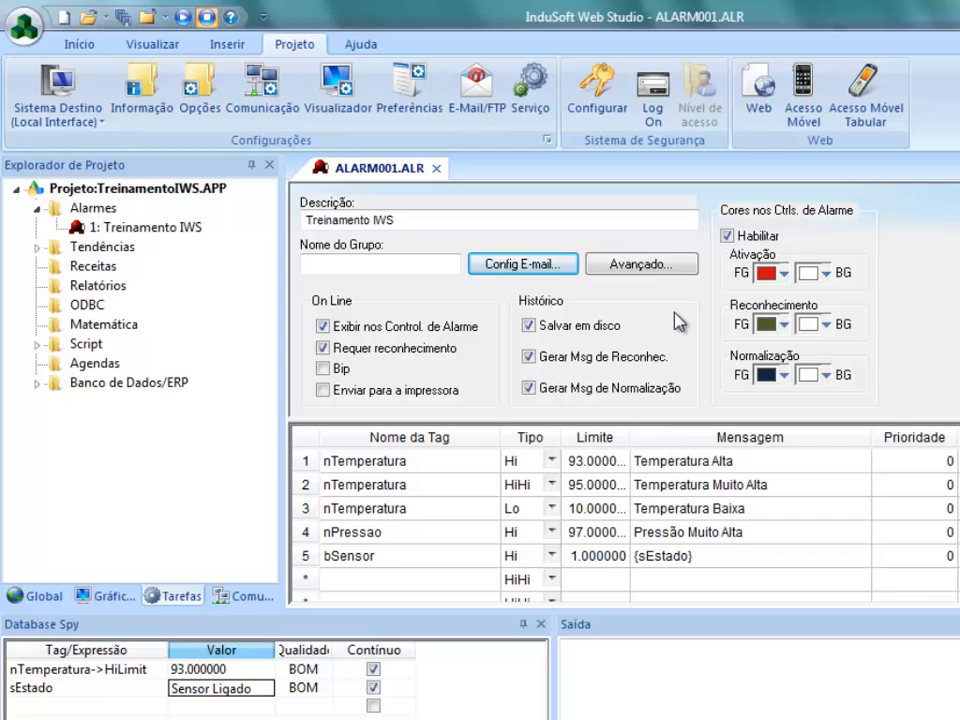
- Review the alarm worksheet's advanced settings, including the dead band times, and close ALARM001.ALR with its changes saved
left_click(660, 272)
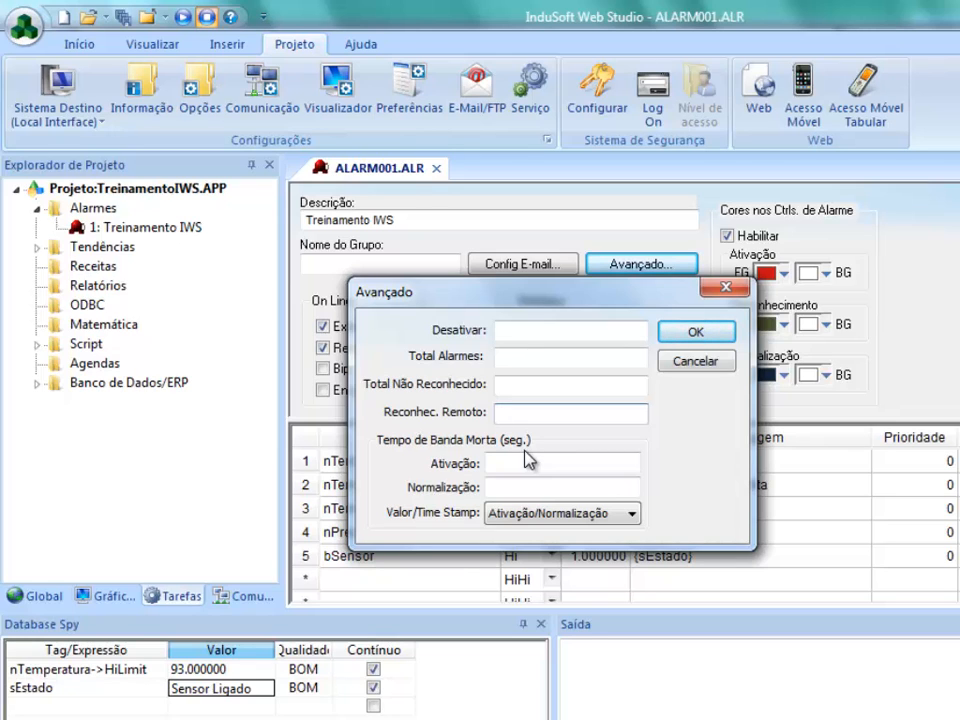
left_click(698, 338)
left_click(436, 172)
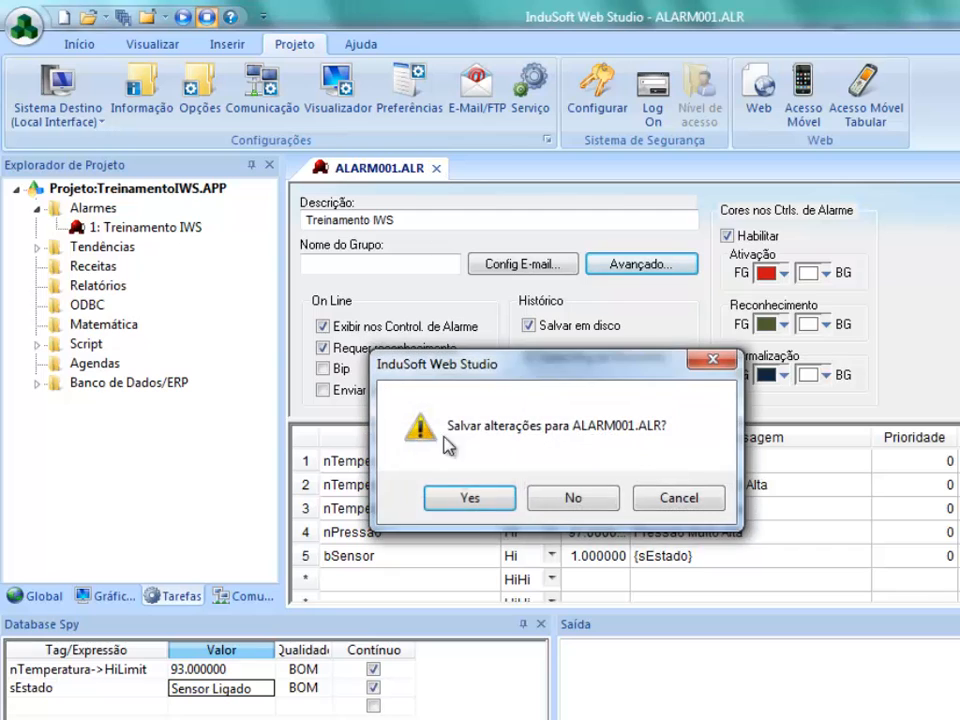
left_click(480, 561)
- Open the Alarmes.scr screen and display the object properties of its online alarm control
left_click(113, 596)
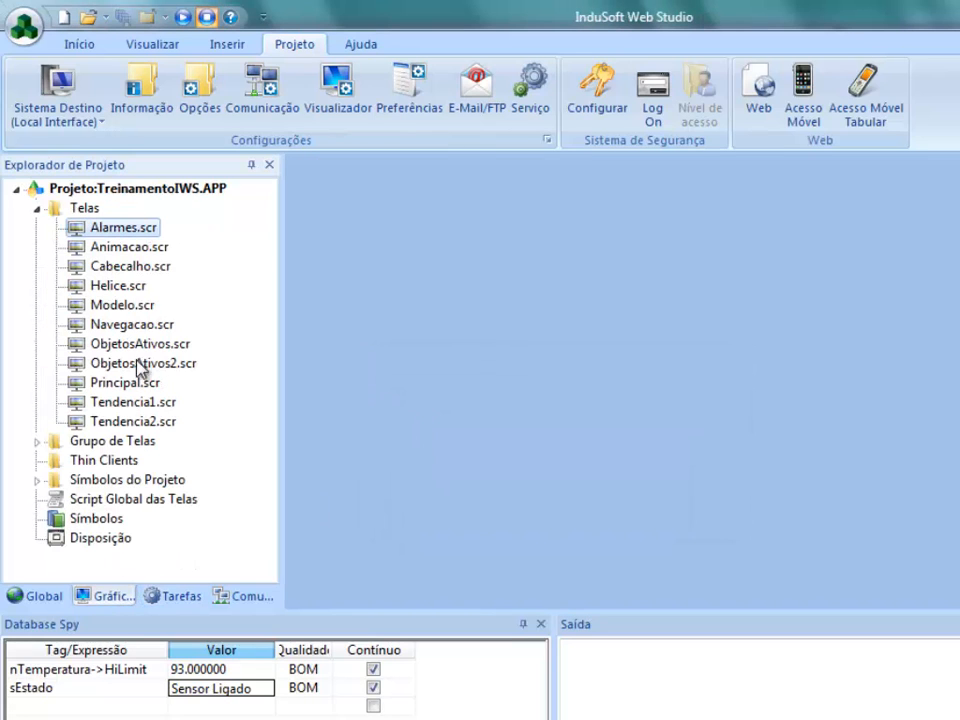
double_click(124, 228)
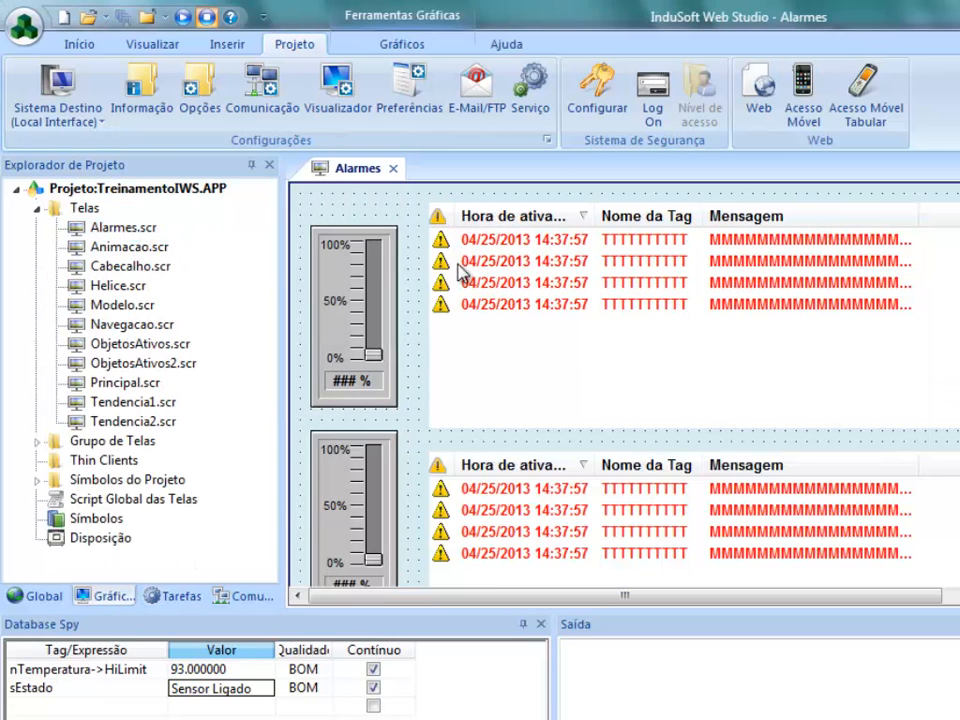
left_click(492, 282)
double_click(492, 282)
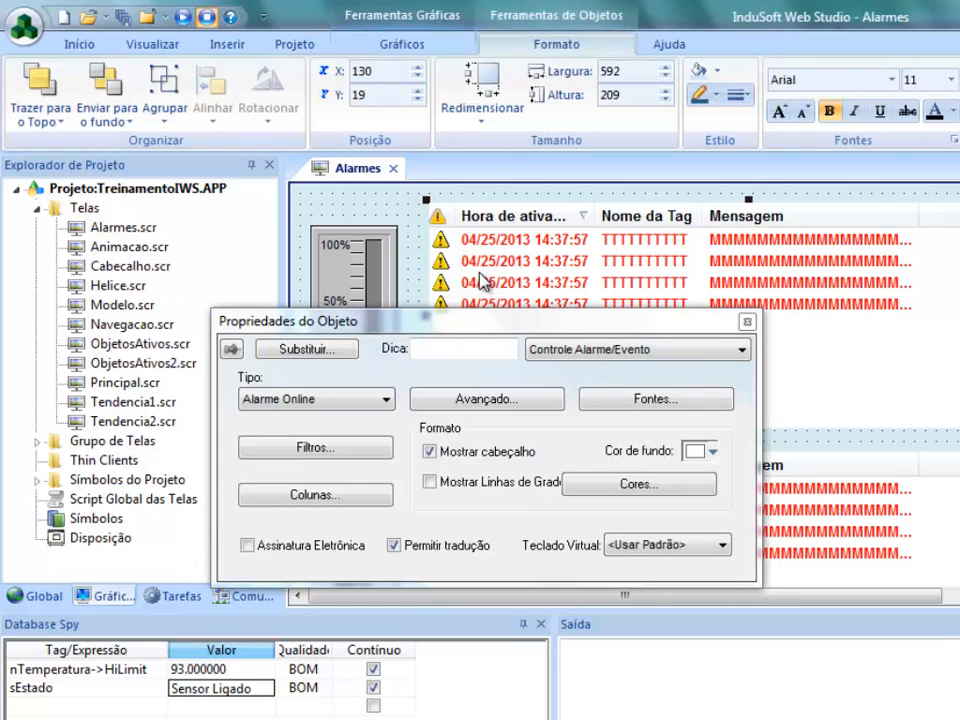
- Add the Comentário column to the online alarm control's visible columns, placing it after Mensagem
left_click(379, 497)
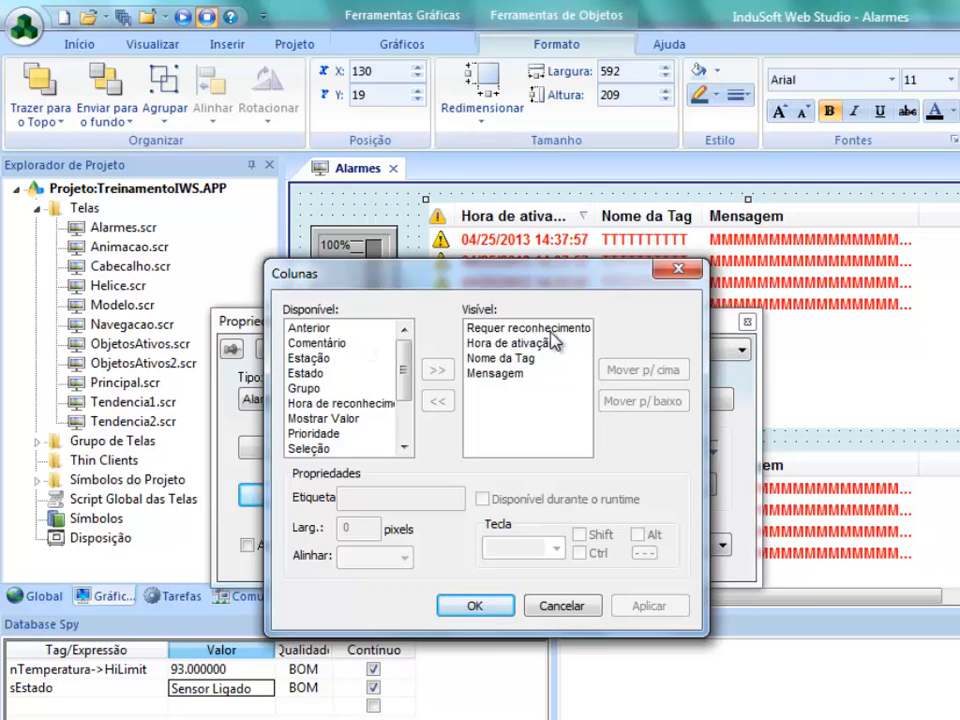
left_click(511, 377)
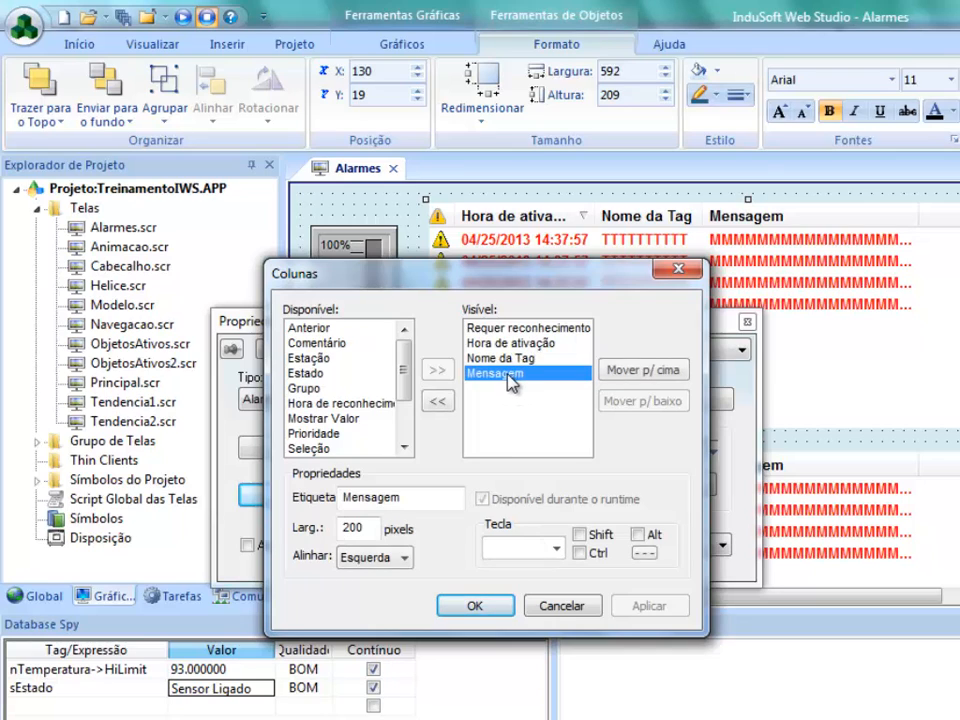
double_click(400, 496)
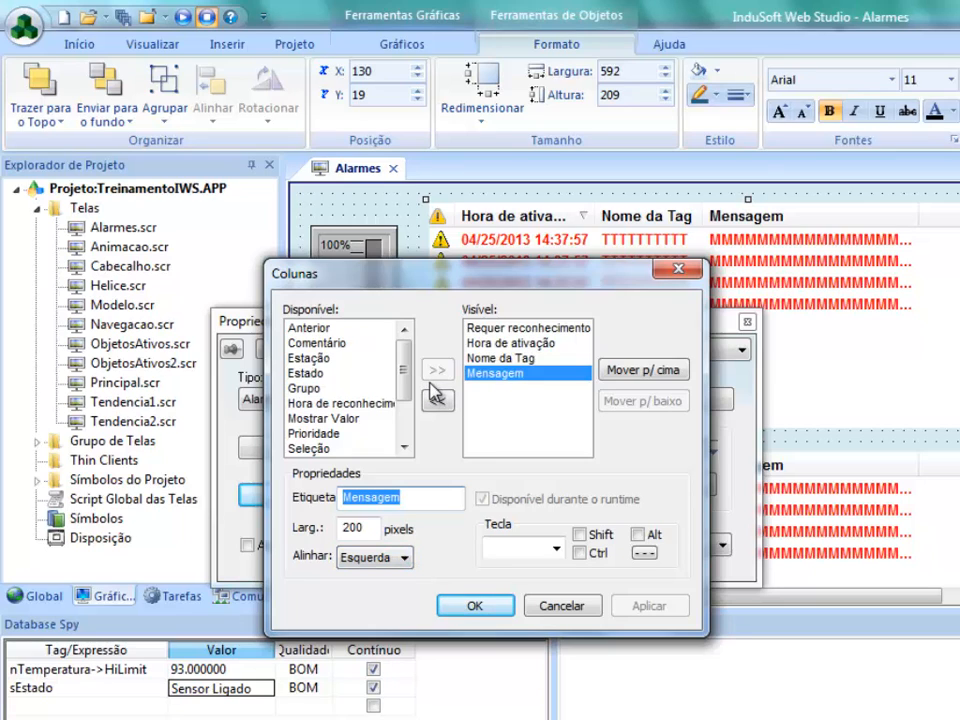
left_click(338, 343)
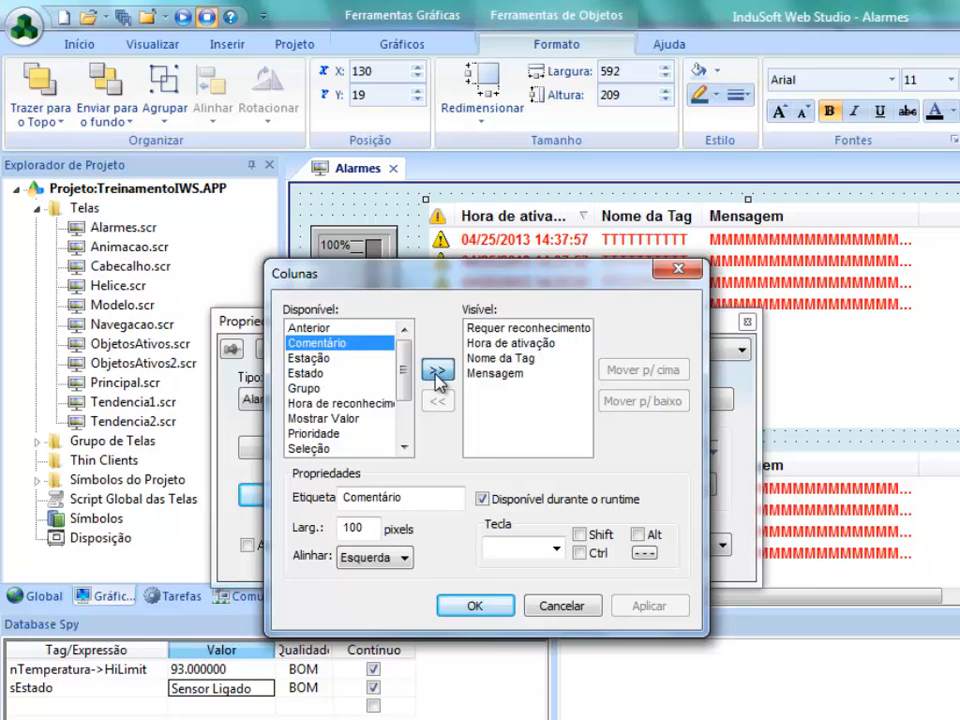
left_click(436, 371)
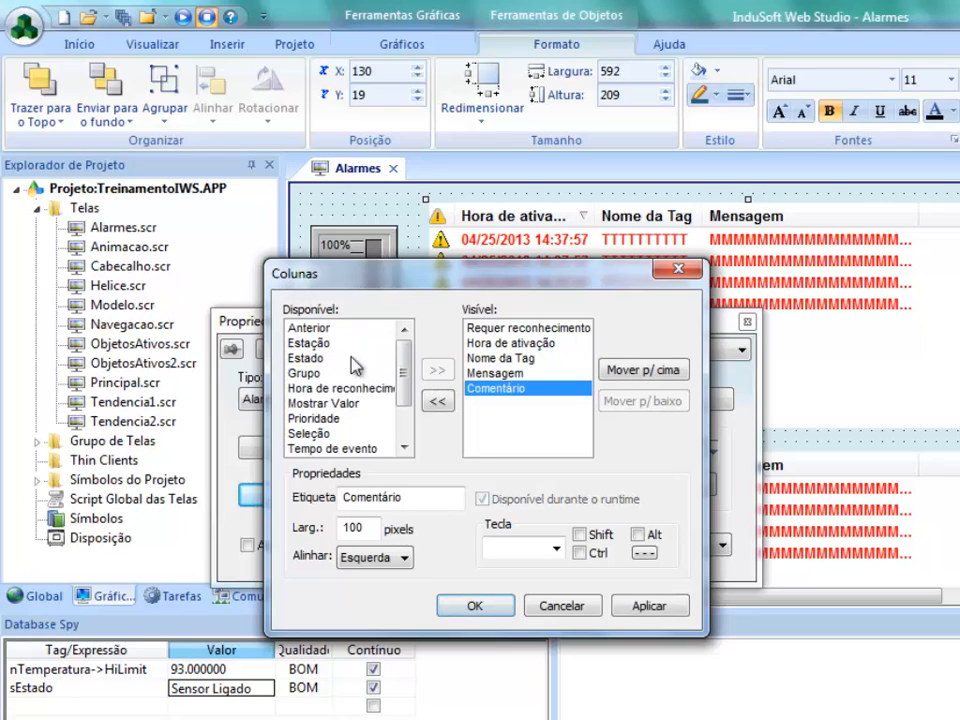
left_click(620, 370)
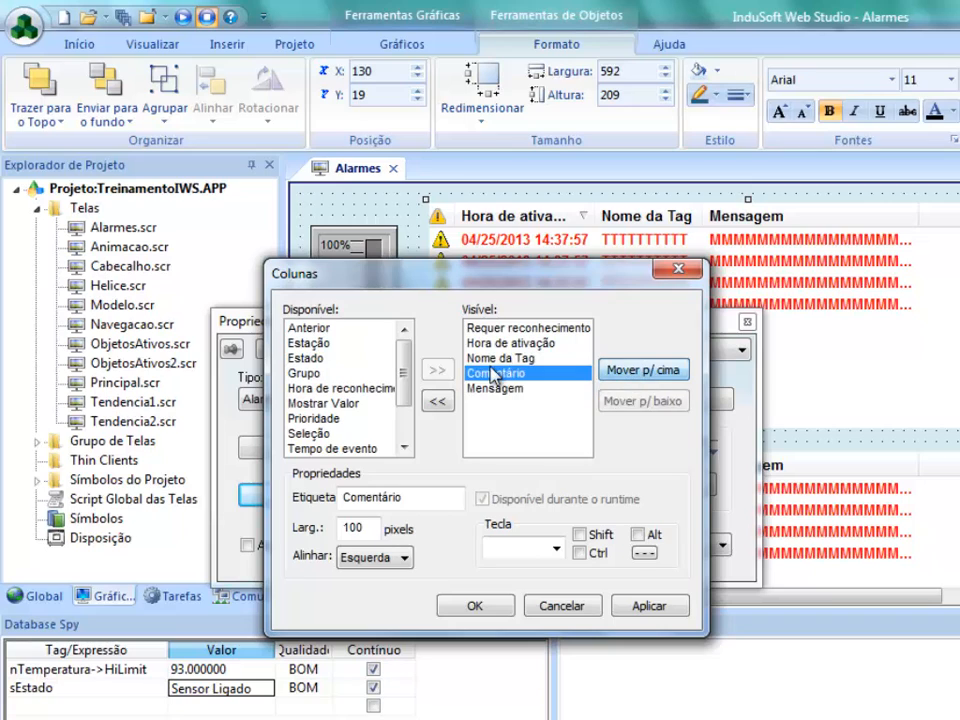
left_click(625, 401)
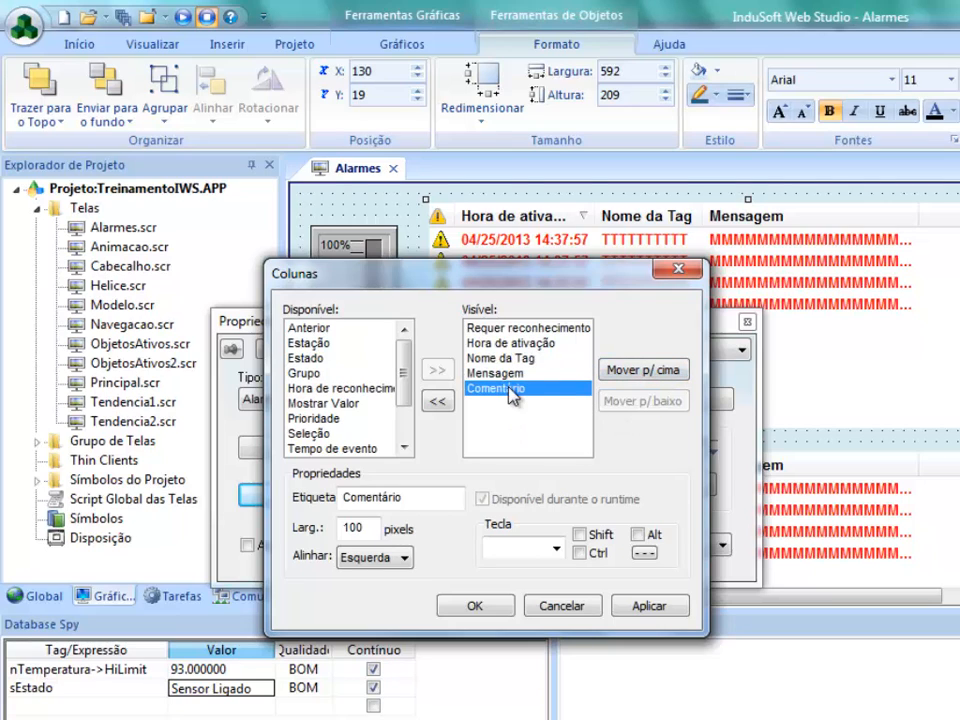
left_click(476, 606)
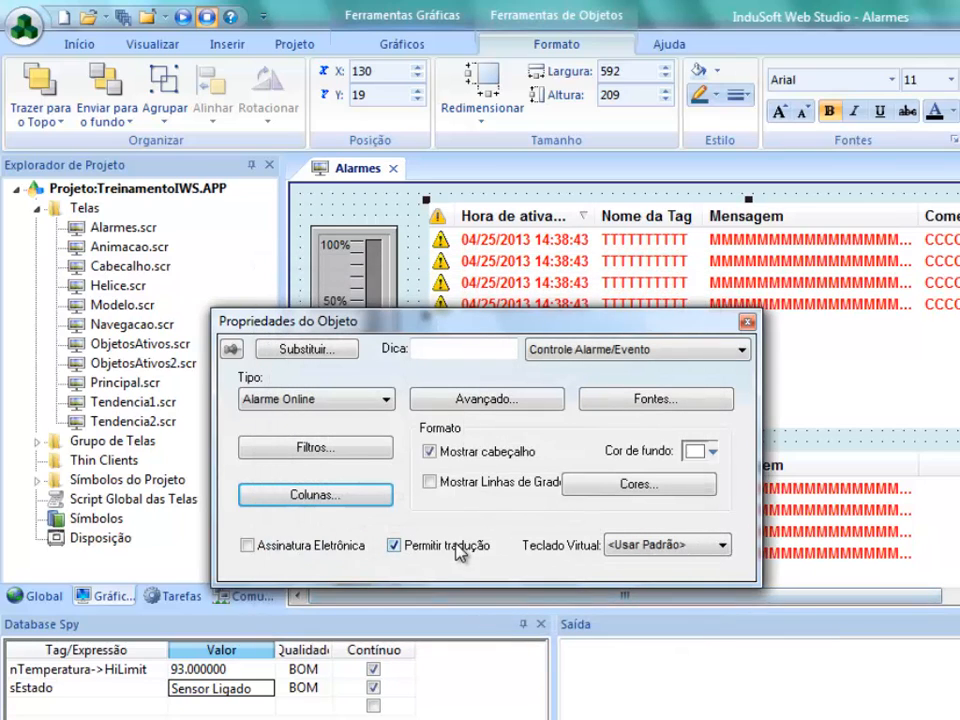
- Review the online alarm control's filter options for group, selection, state and message, and close the filters
left_click(355, 452)
left_click(375, 356)
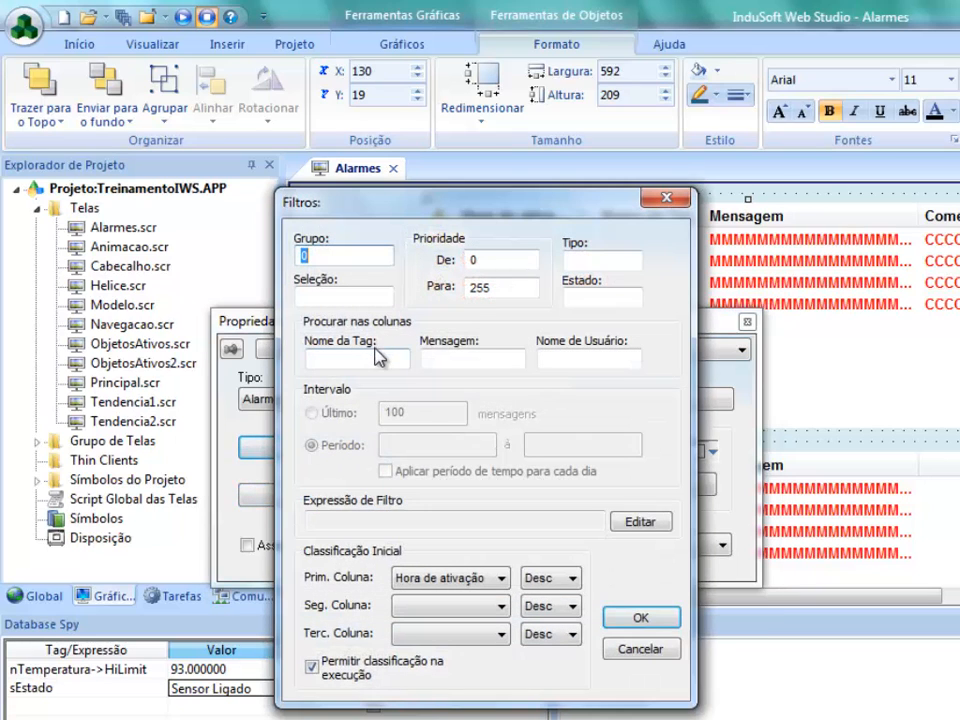
left_click(343, 297)
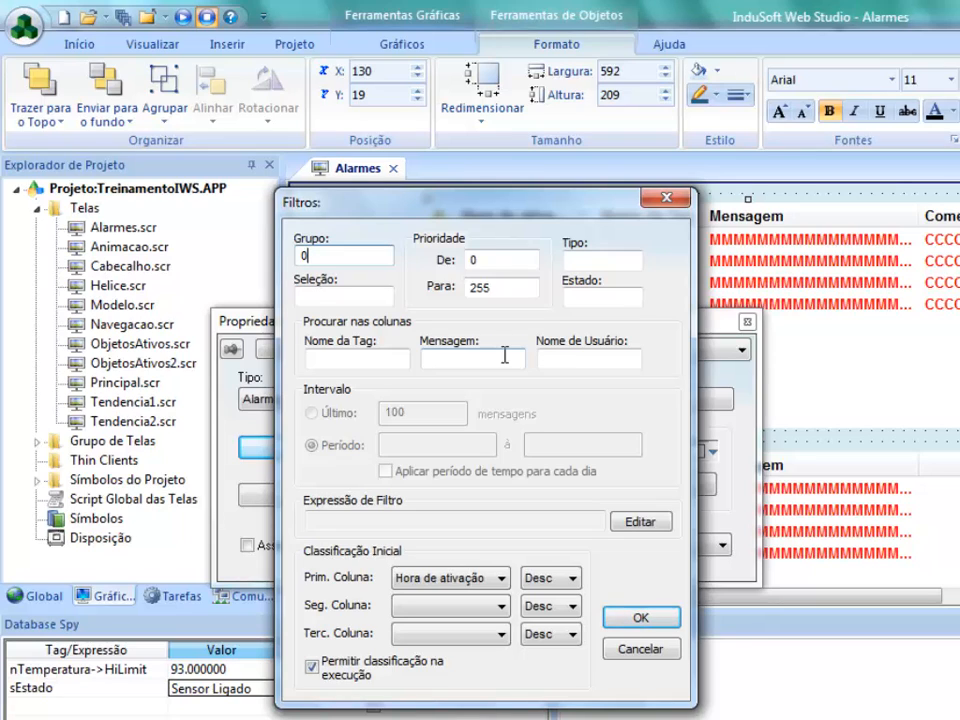
left_click(585, 296)
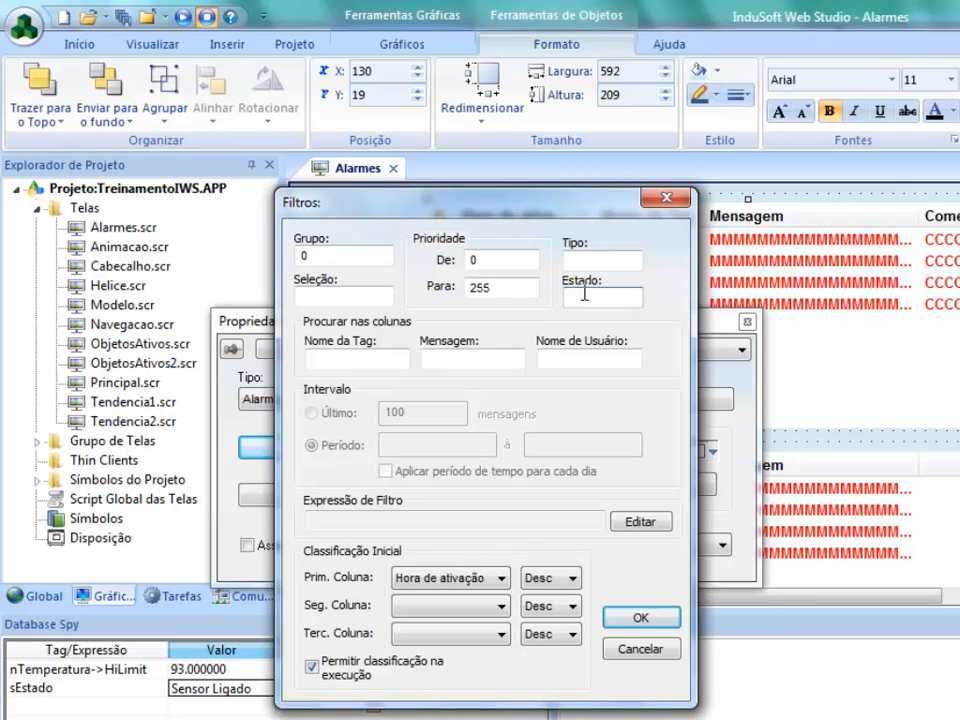
left_click(473, 357)
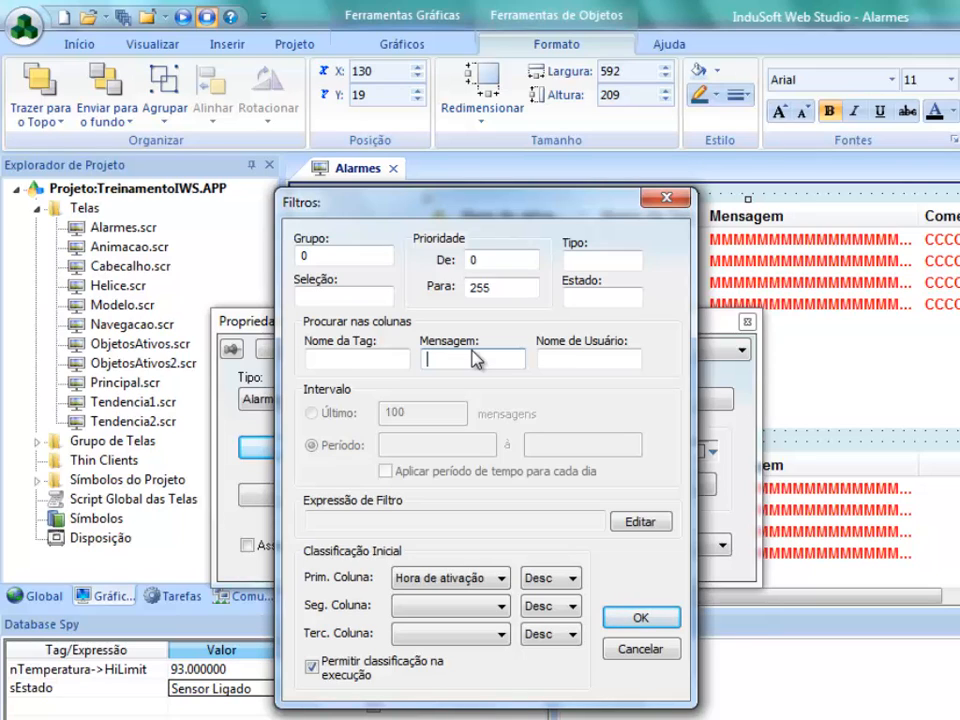
left_click(640, 617)
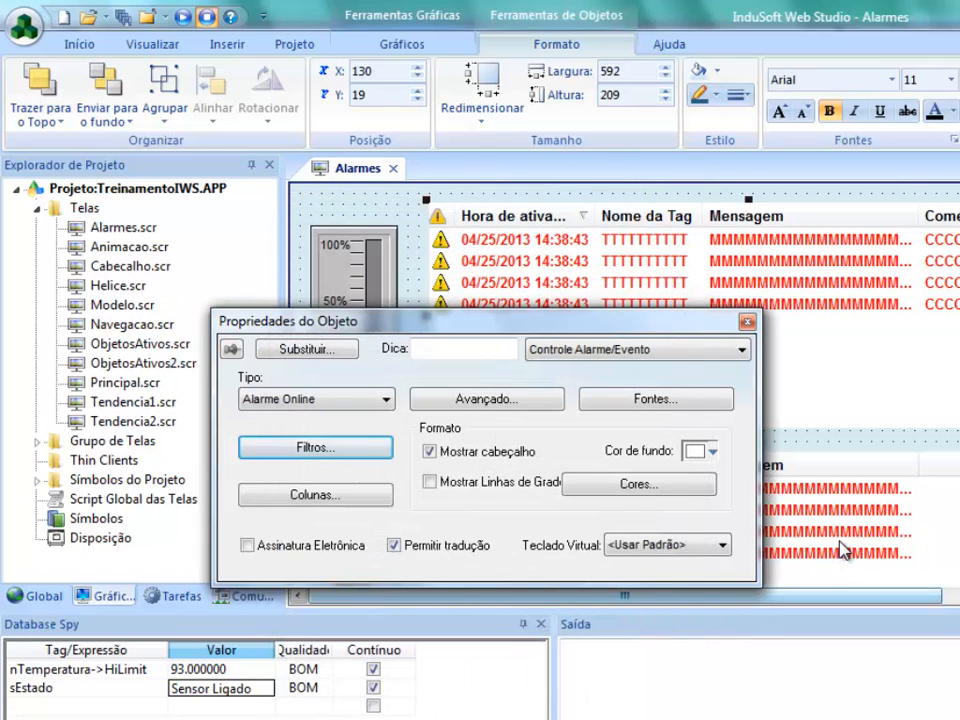
- Examine the period interval fields and the filter expression editor in the alarm history control's filters
left_click(300, 445)
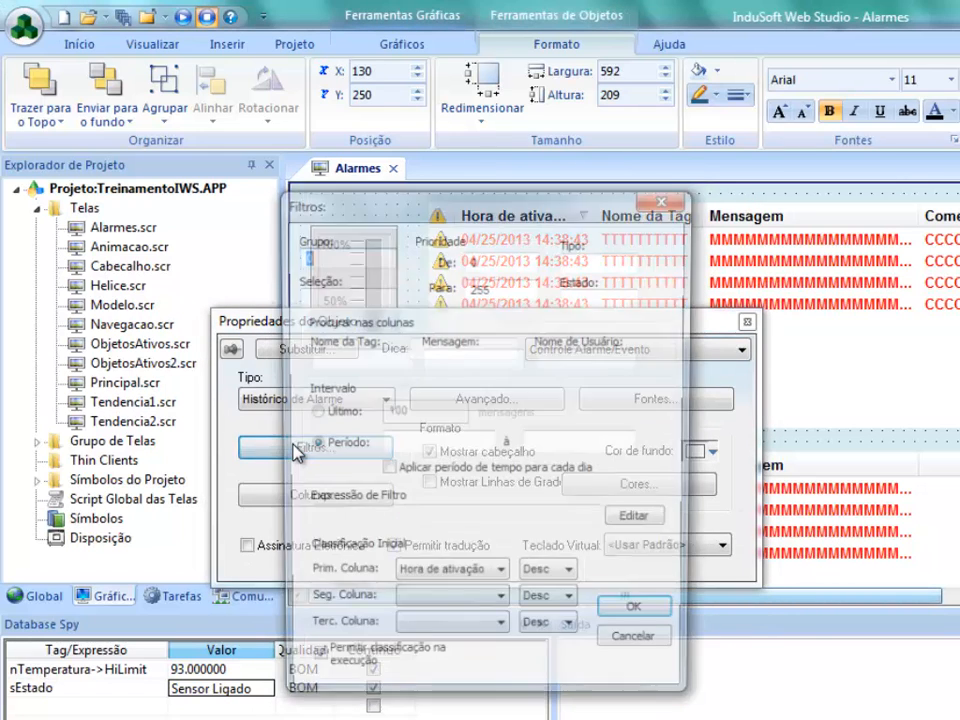
left_click(443, 446)
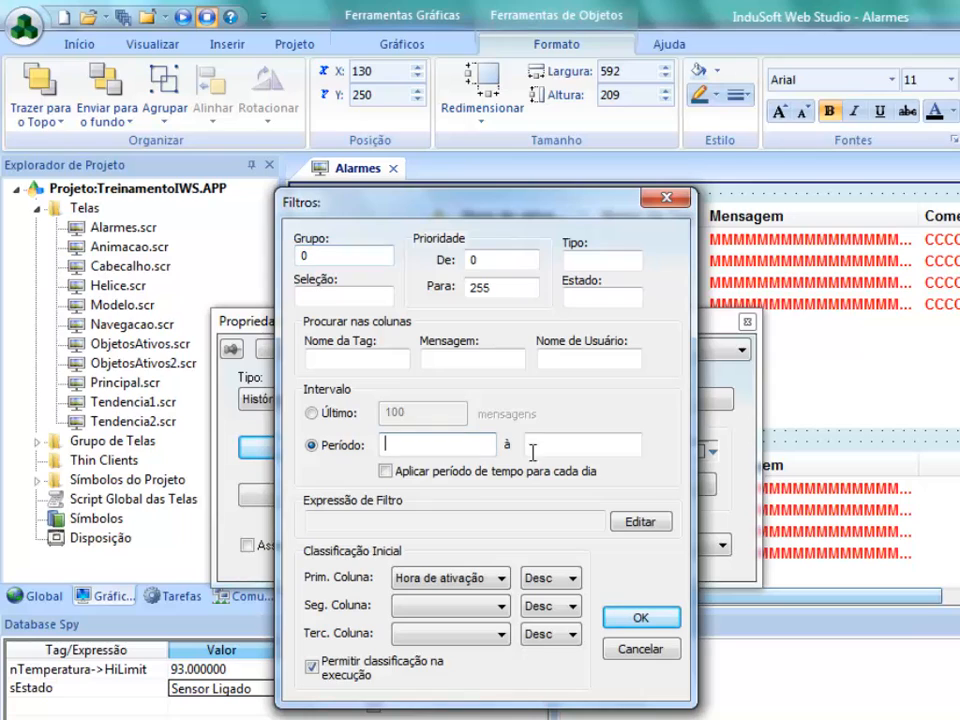
left_click(532, 445)
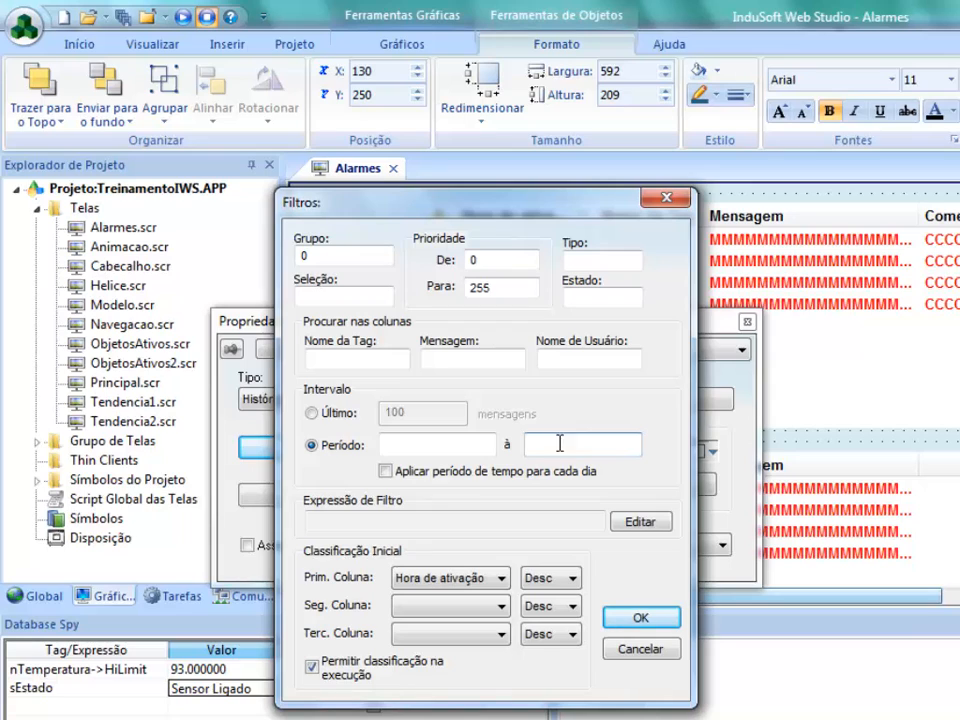
left_click(533, 519)
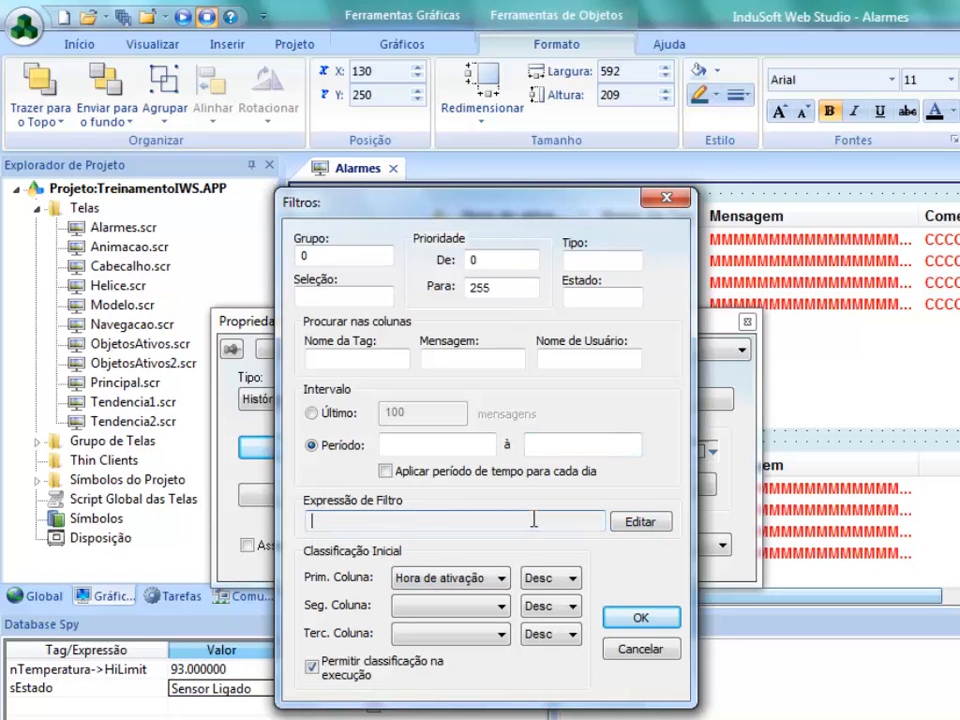
left_click(641, 526)
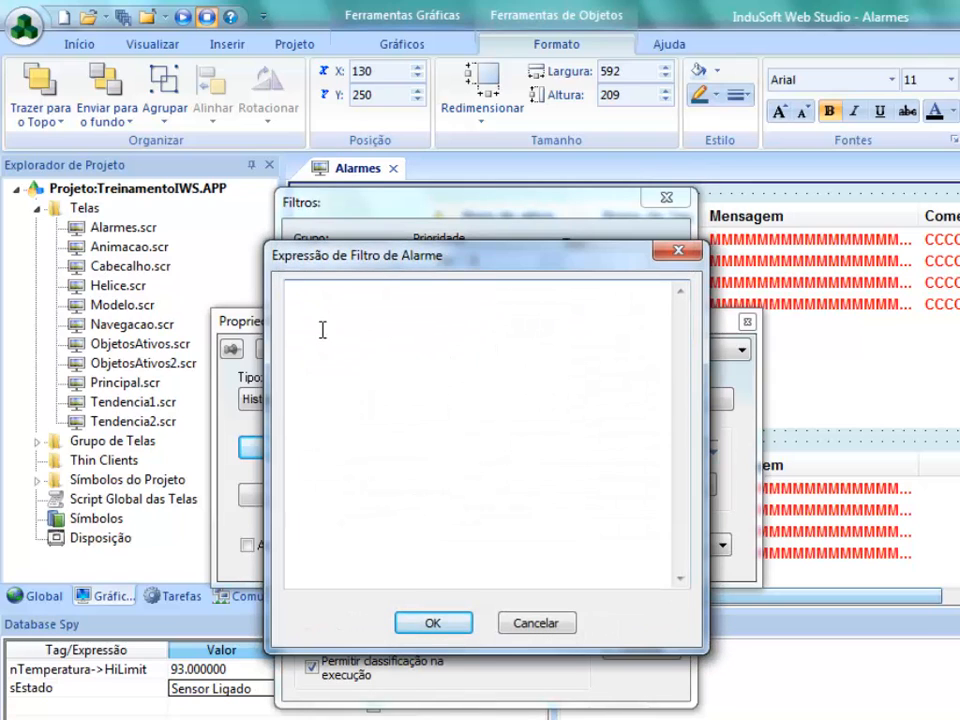
left_click(433, 622)
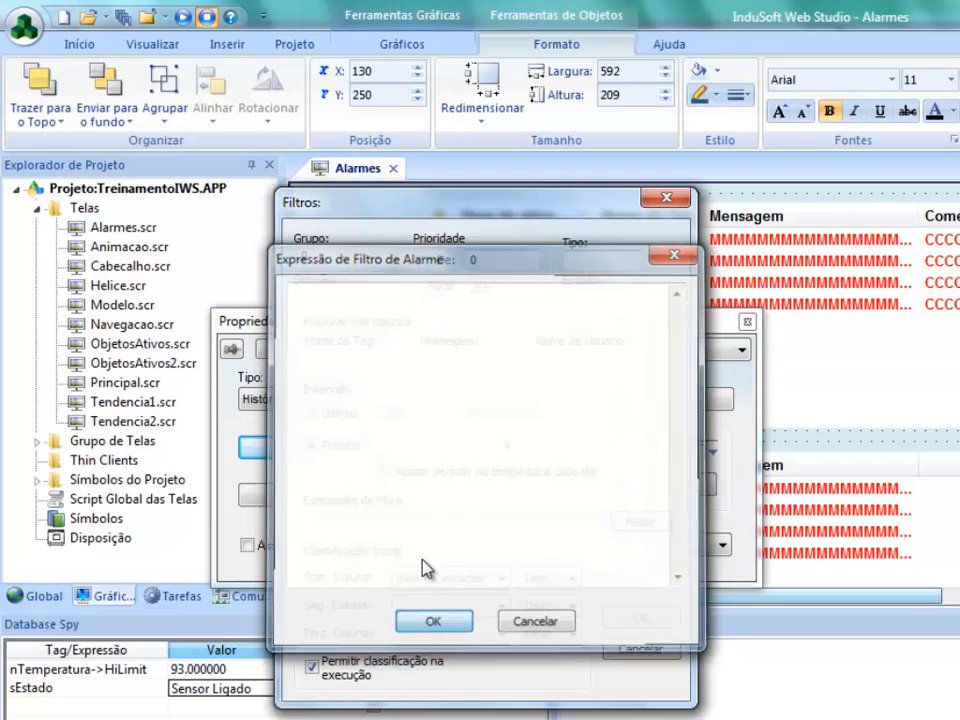
- Close the history control's filters without changes and set the online alarm control's message filter to *Alta*
left_click(424, 523)
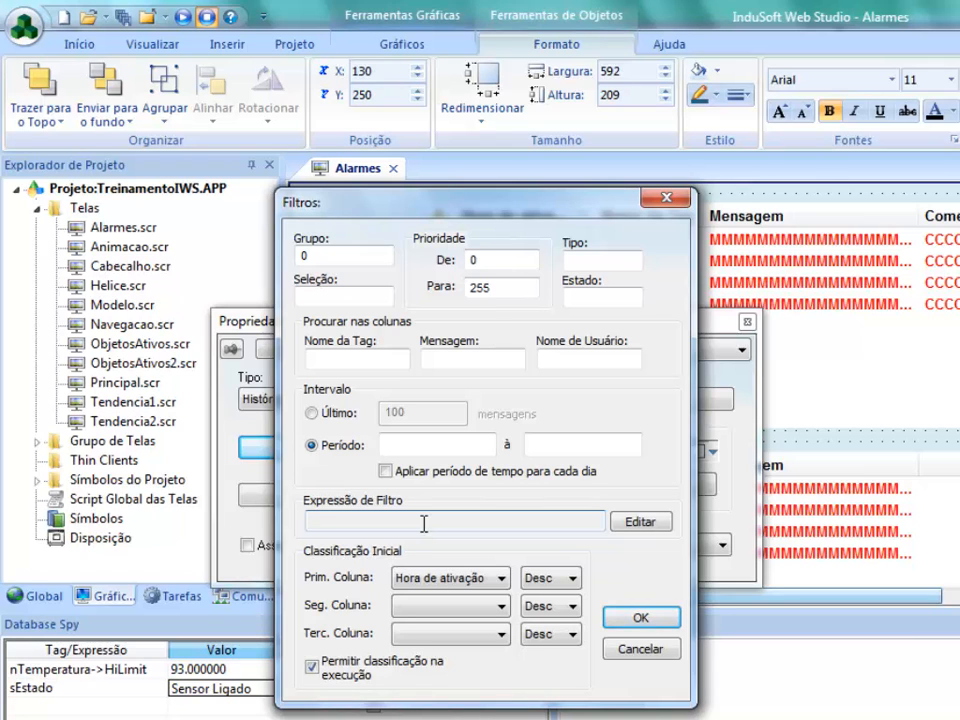
left_click(640, 617)
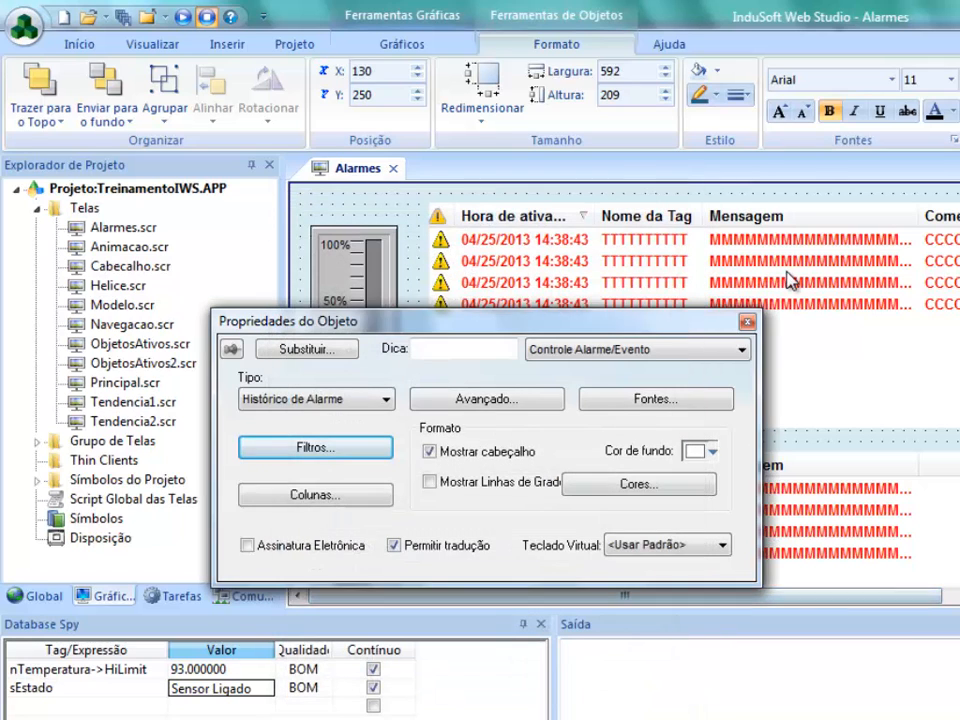
left_click(790, 280)
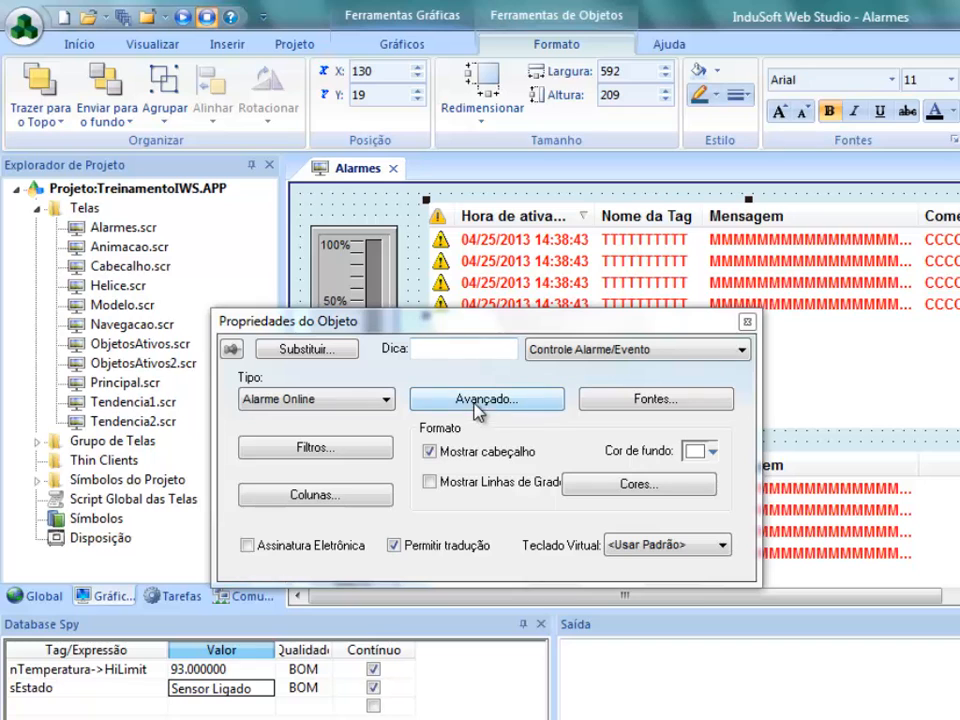
left_click(335, 450)
left_click(470, 360)
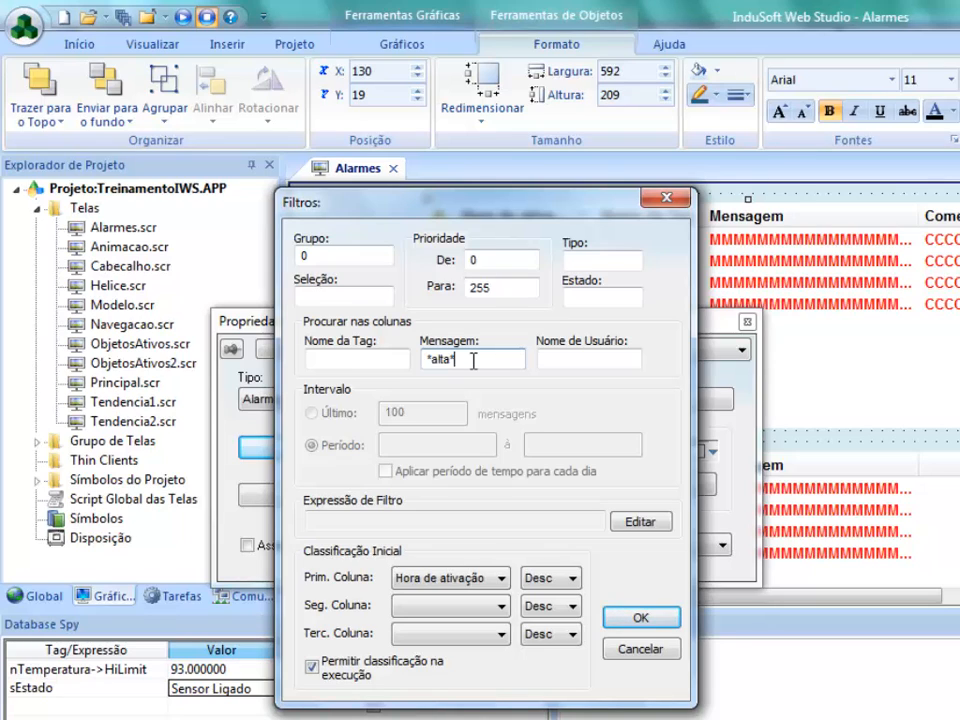
type("Al")
left_click(640, 617)
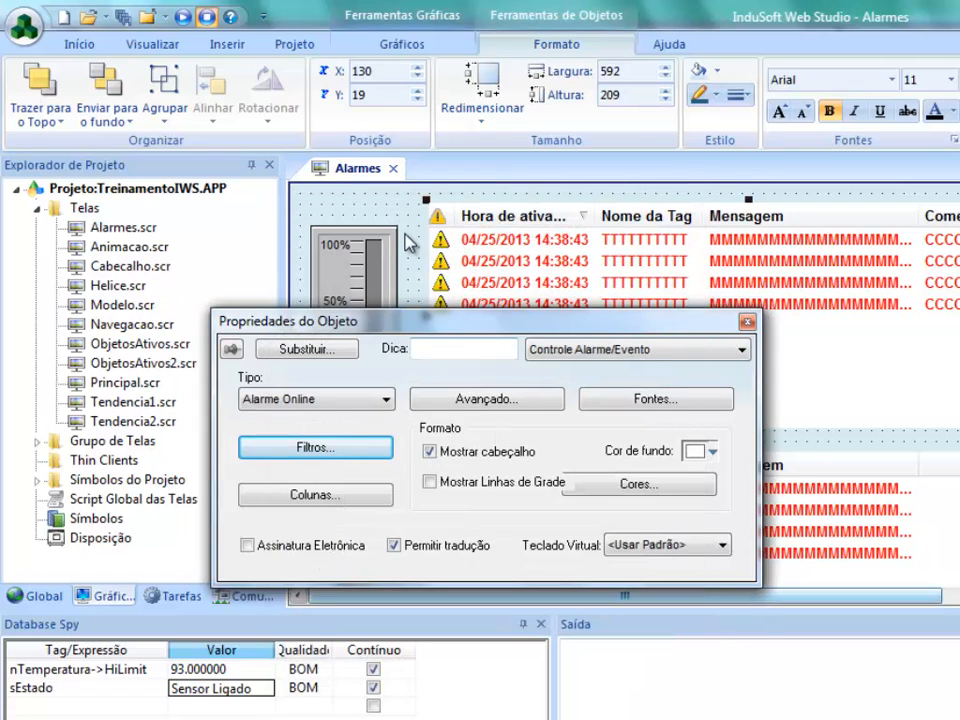
- Close the object properties and the Alarmes screen, saving its changes
left_click(398, 199)
left_click(393, 168)
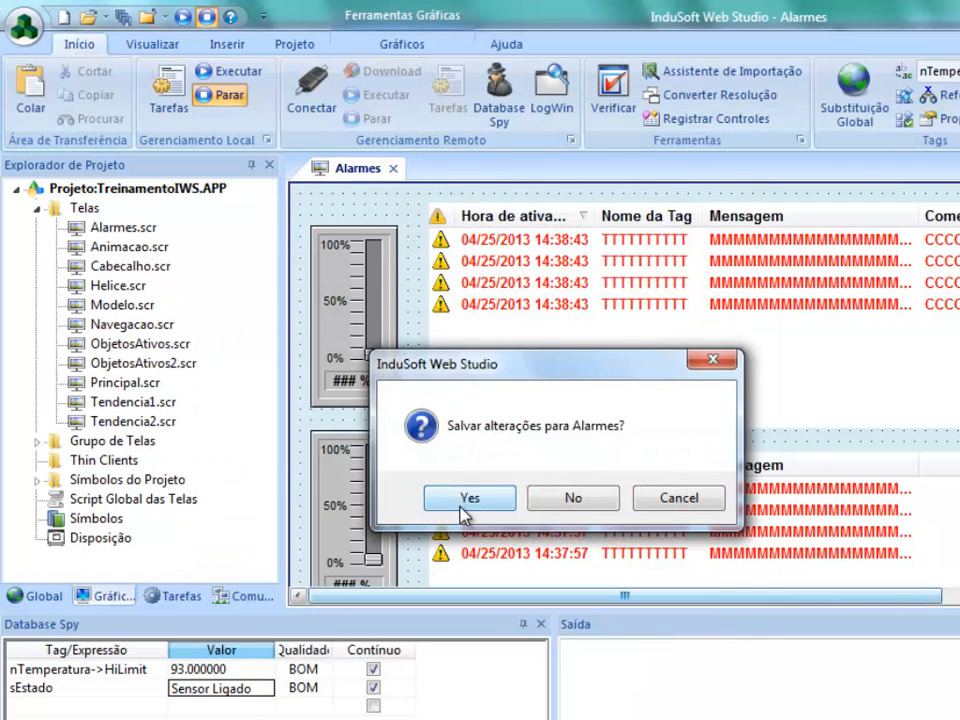
left_click(465, 499)
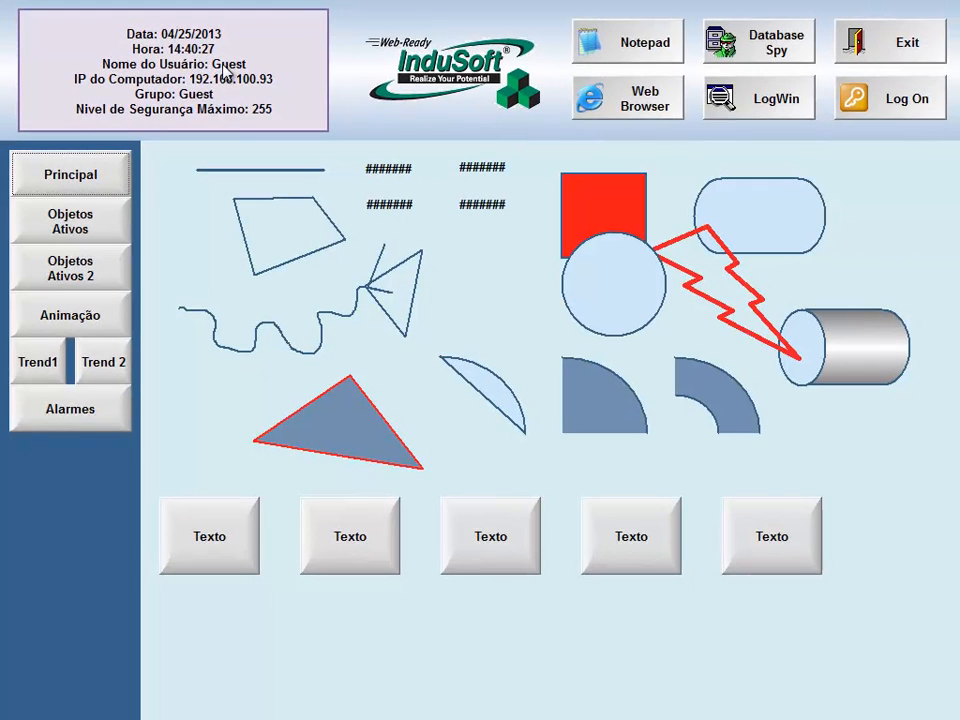
- Test the message filter on the running Alarmes screen by moving the temperature slider to 0 % and 100 %, and exit the application
left_click(104, 410)
left_click_drag(213, 234, 214, 290)
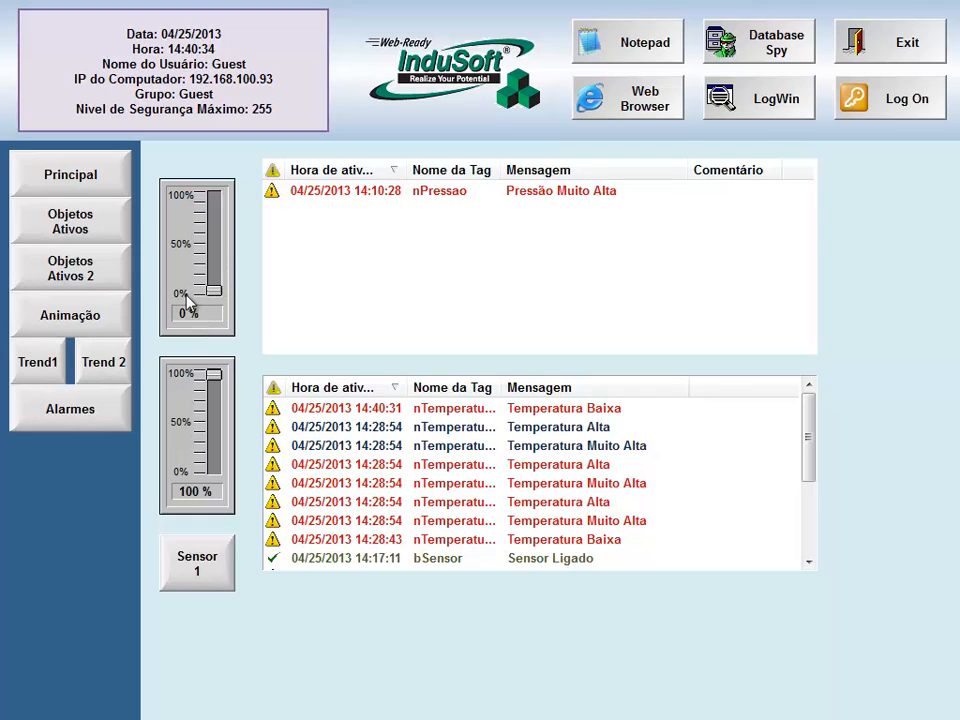
left_click(455, 414)
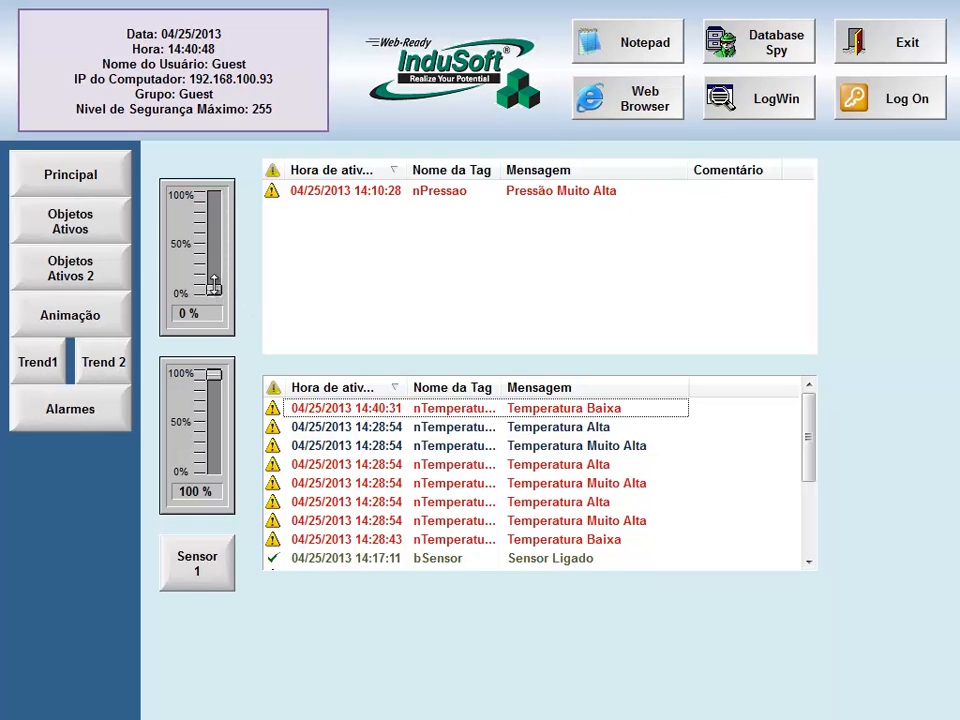
left_click_drag(213, 290, 216, 194)
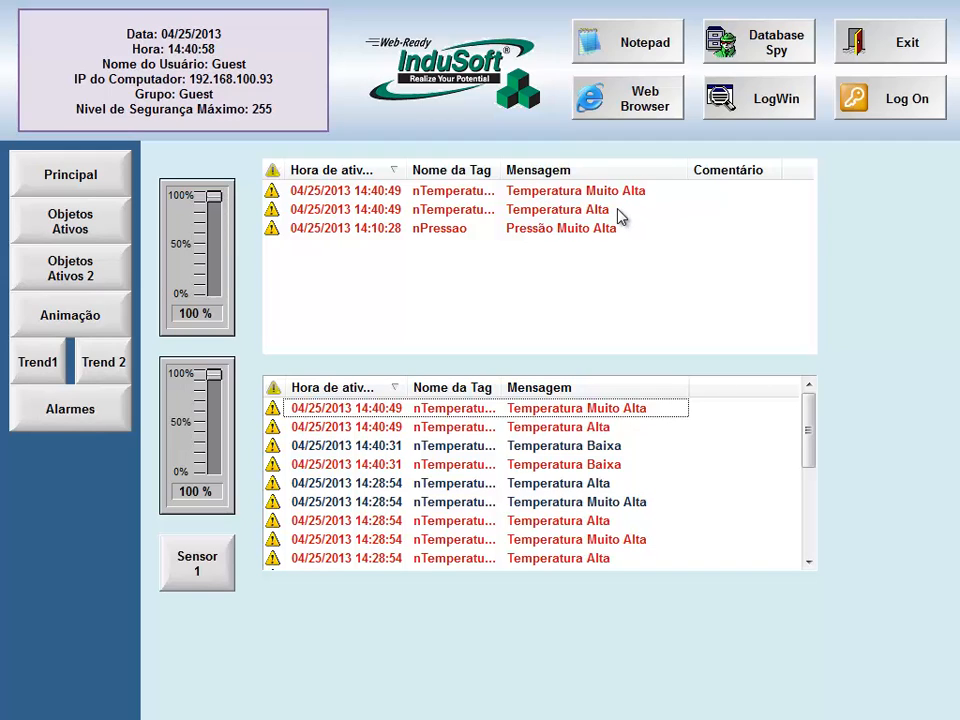
left_click(849, 38)
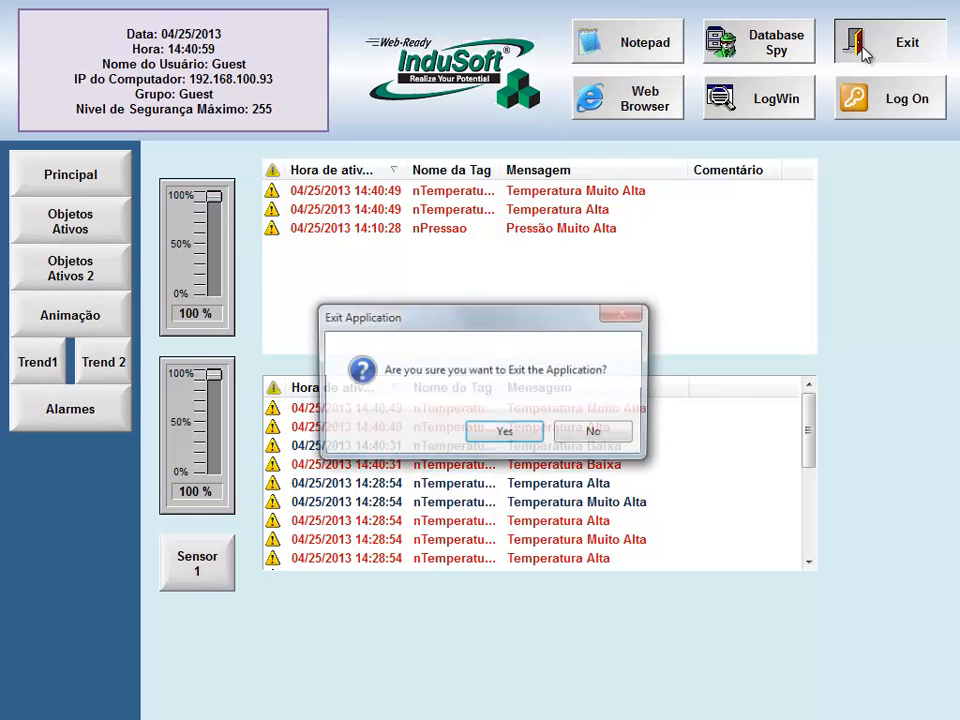
left_click(510, 440)
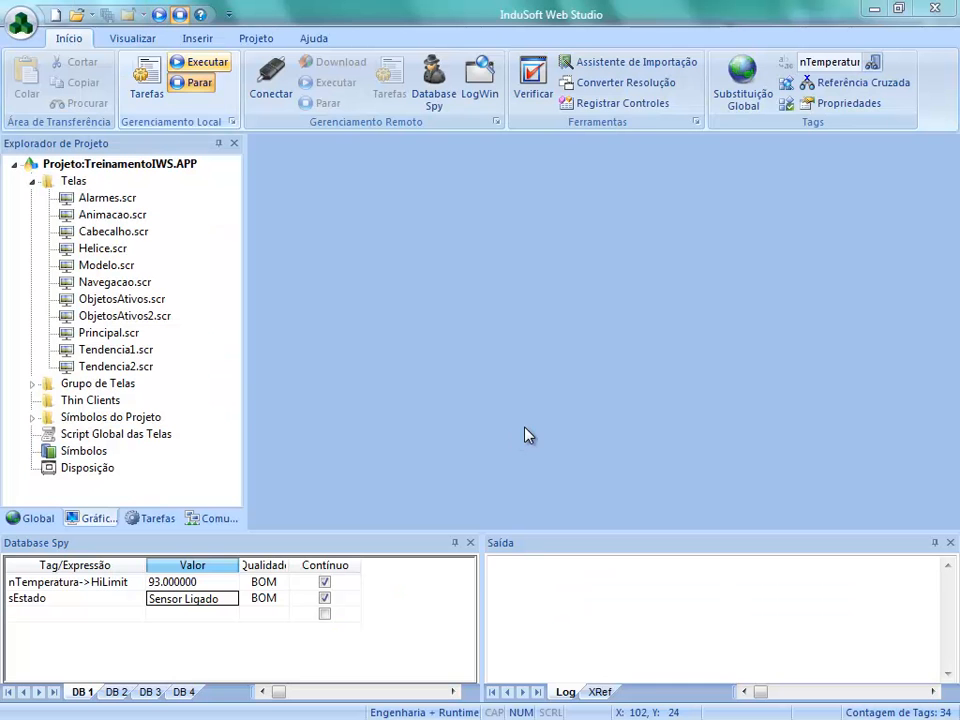
- Reopen Alarmes.scr and clear the message filter of the online alarm control
double_click(118, 199)
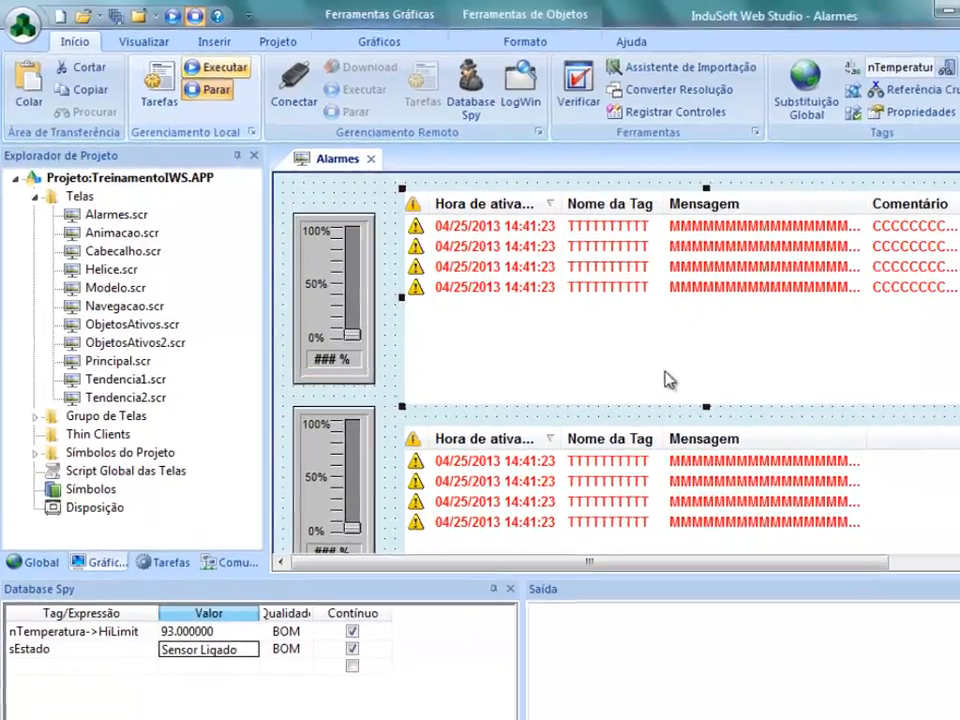
double_click(669, 380)
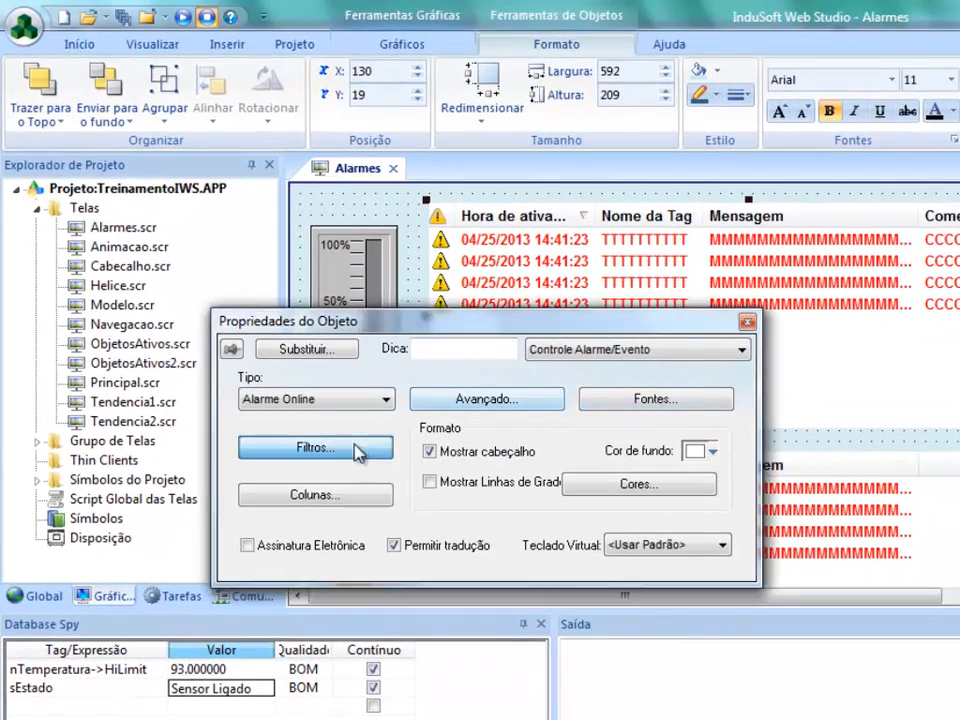
left_click(297, 421)
left_click_drag(491, 362, 422, 360)
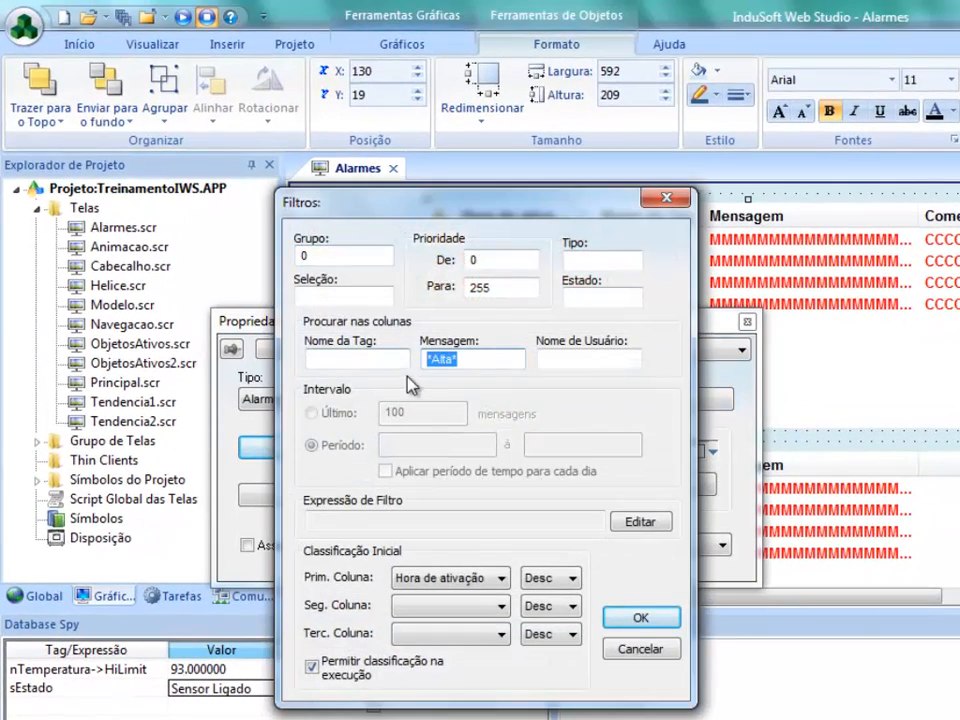
key("BackSpace")
left_click(665, 620)
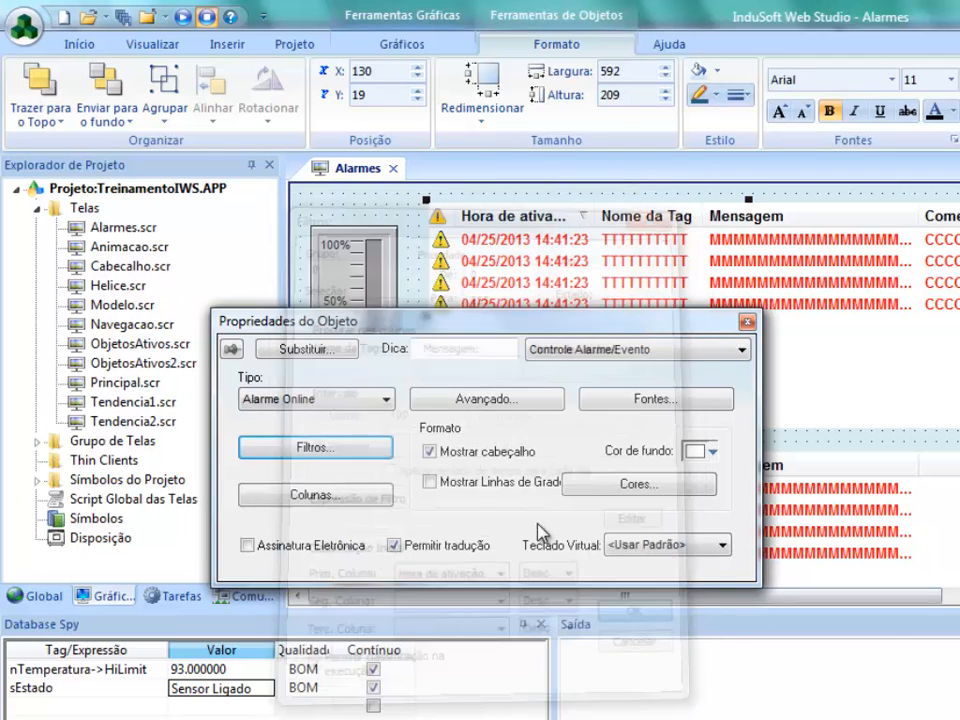
- Set the online alarm control's runtime filter trigger to bFiltro, creating it as a Boolean tag with Servidor scope
left_click(488, 400)
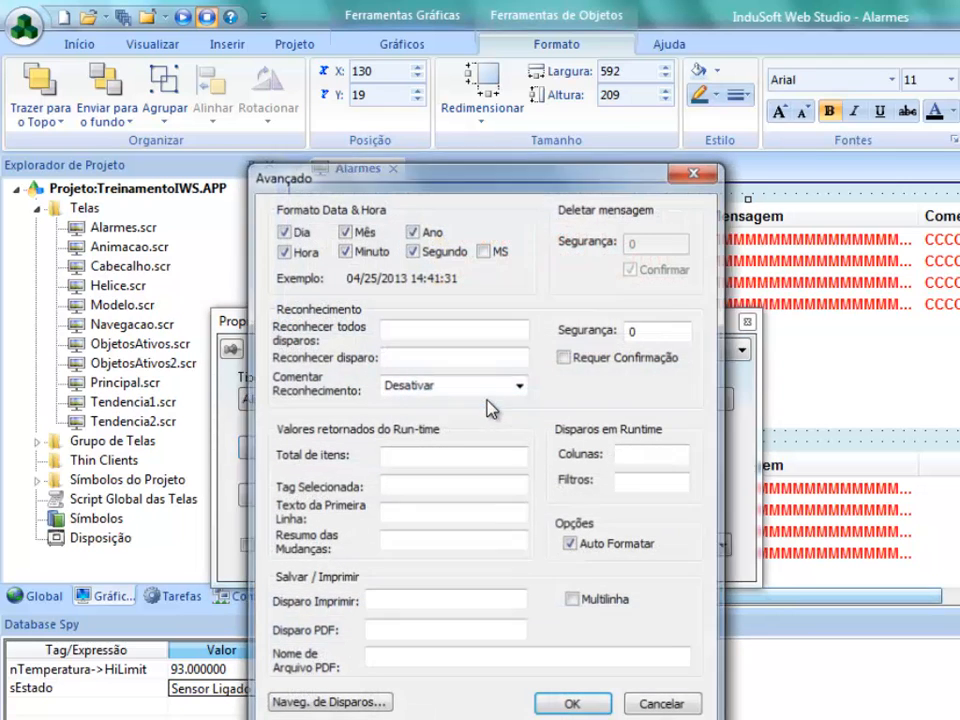
left_click(631, 484)
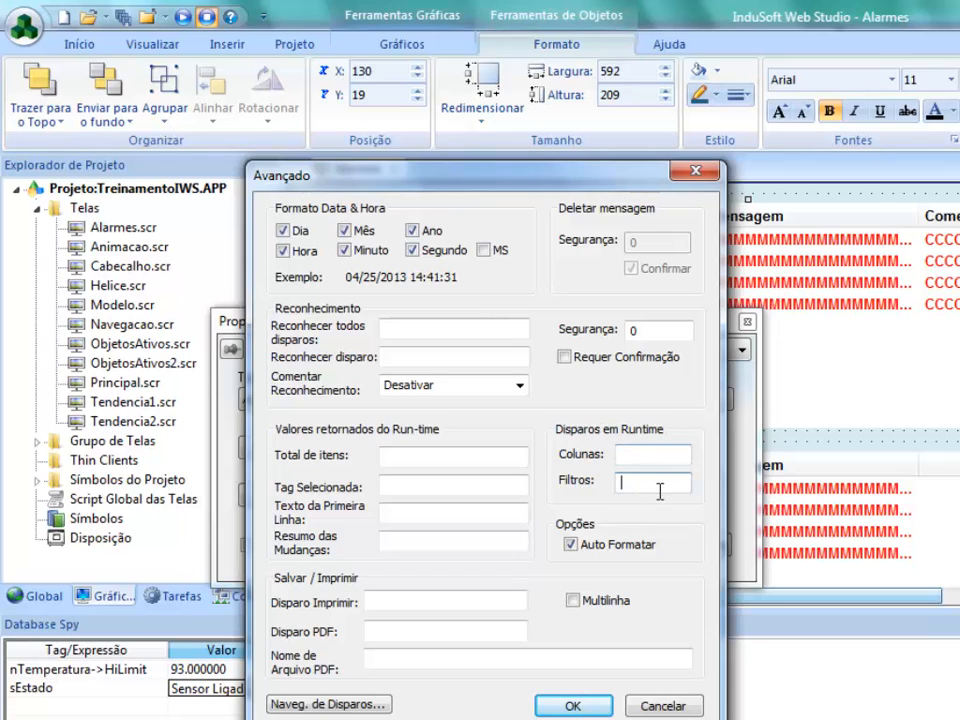
type("bFiltro")
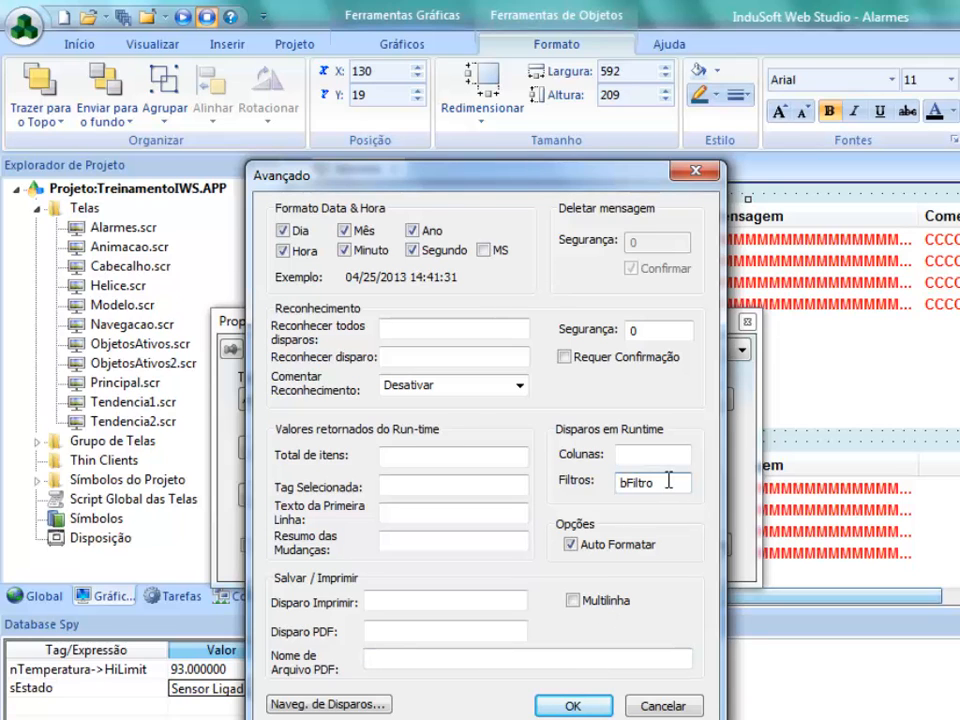
key("Tab")
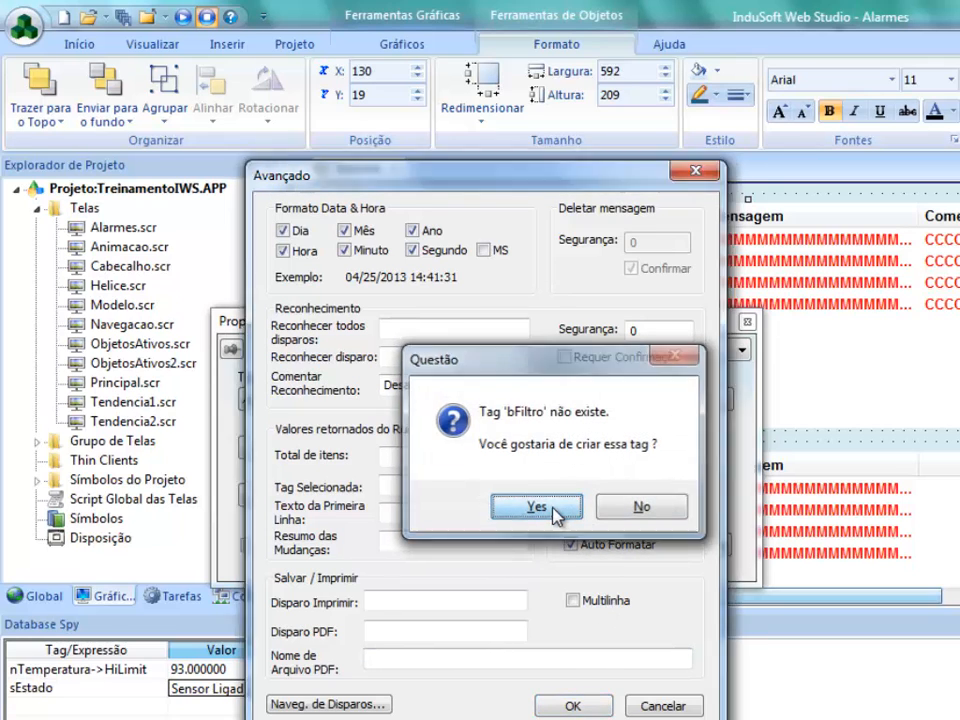
left_click(555, 512)
left_click(524, 440)
left_click(522, 456)
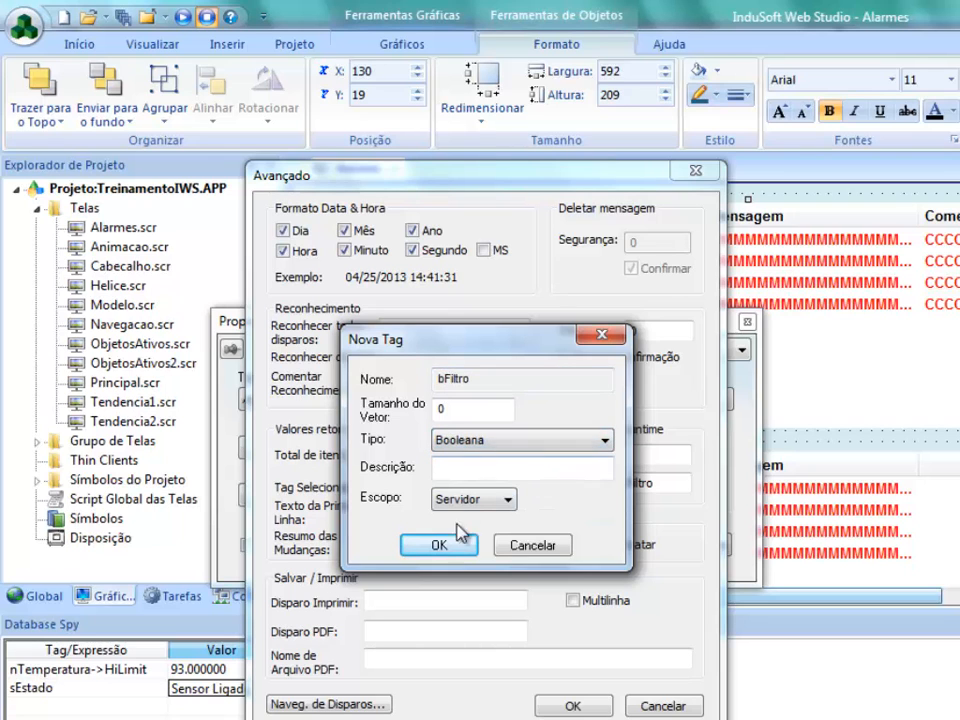
left_click(441, 542)
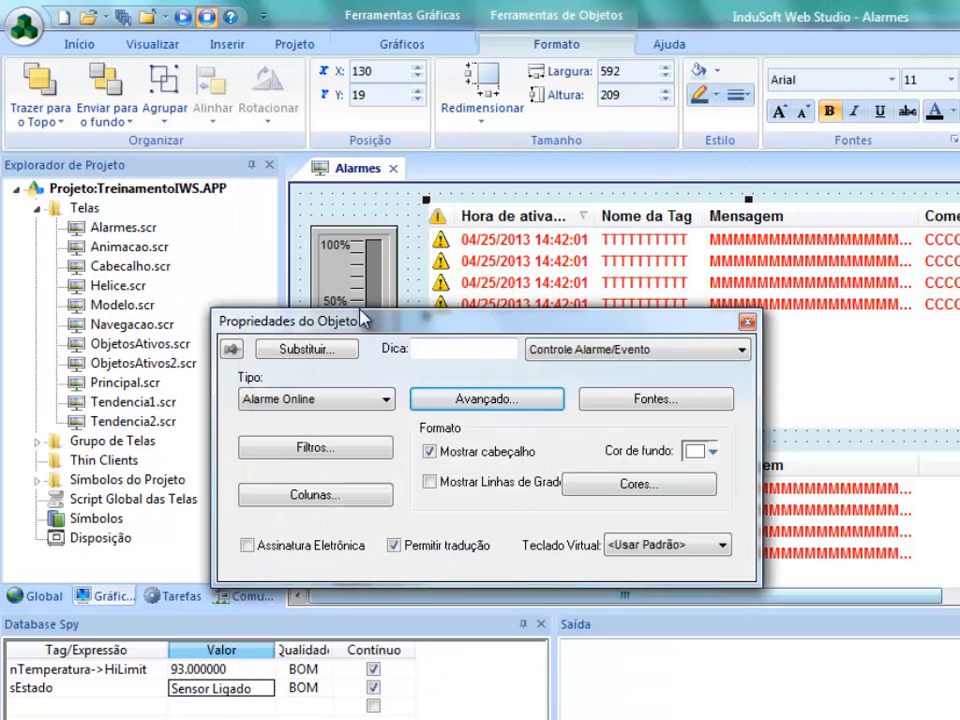
- Duplicate the Sensor button directly below the original and set the copy's Tag Toggle command to bFiltro
left_click(327, 194)
scroll(354, 386, "down", 6)
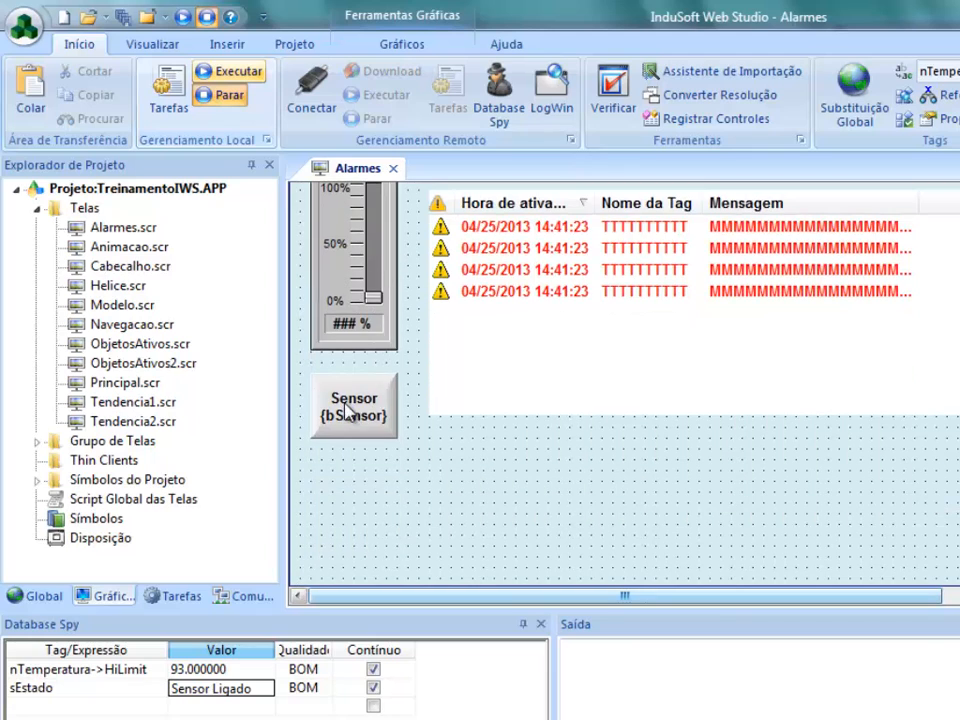
left_click_drag(348, 410, 356, 498)
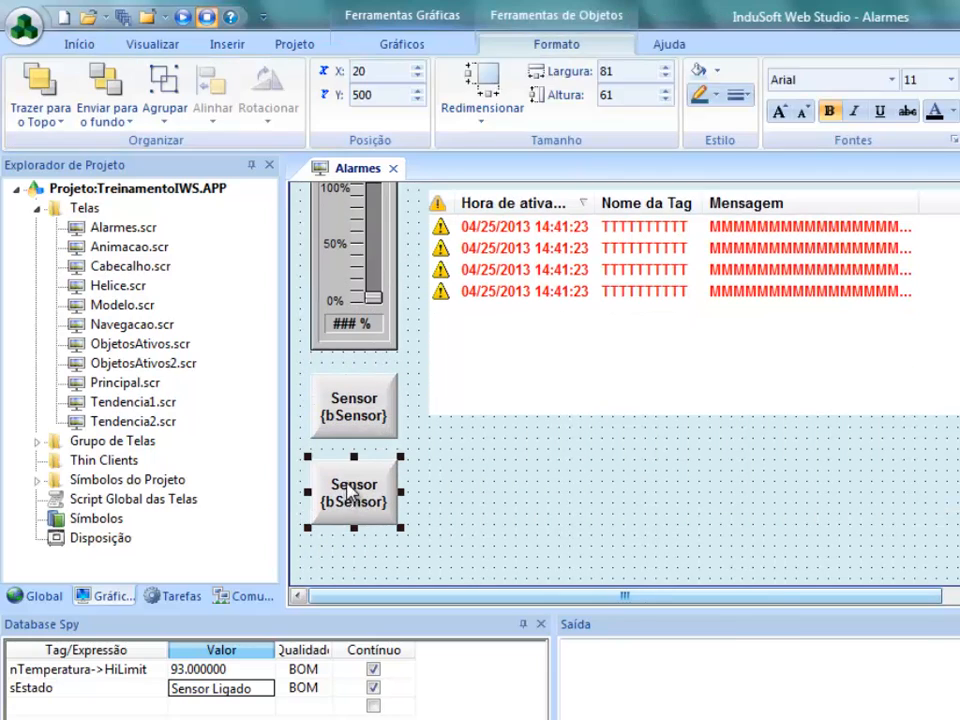
double_click(352, 492)
left_click(678, 464)
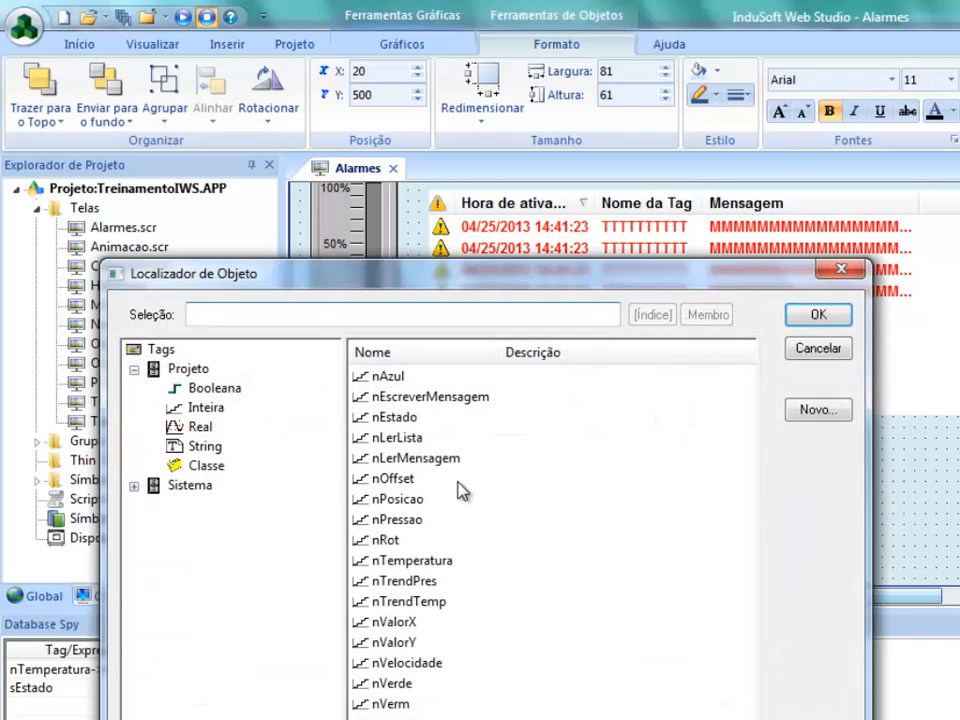
left_click(208, 389)
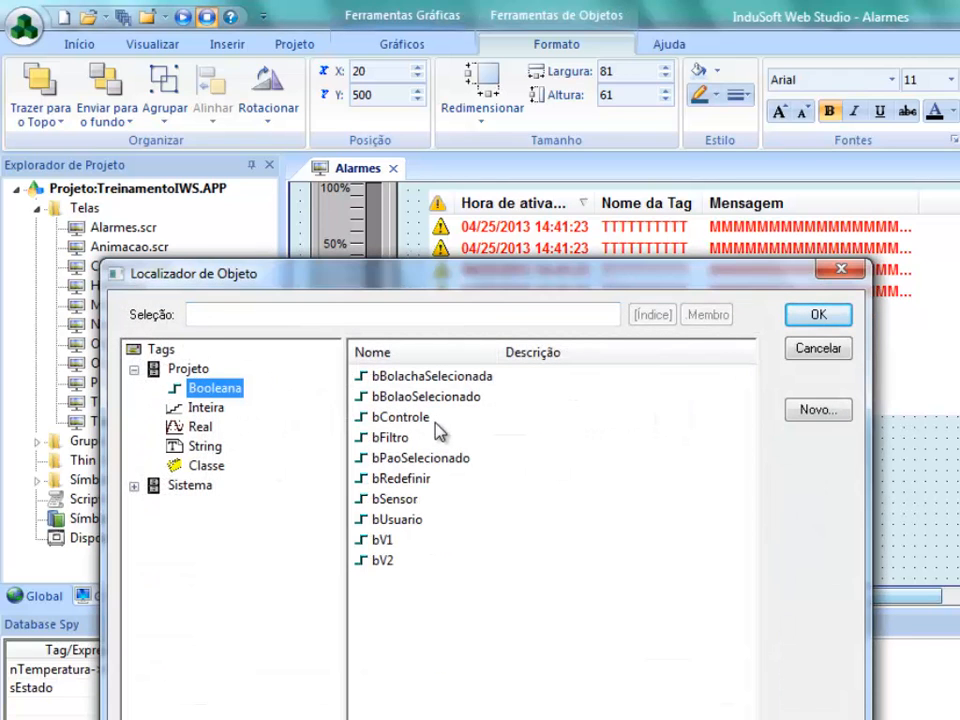
left_click(420, 438)
left_click(812, 318)
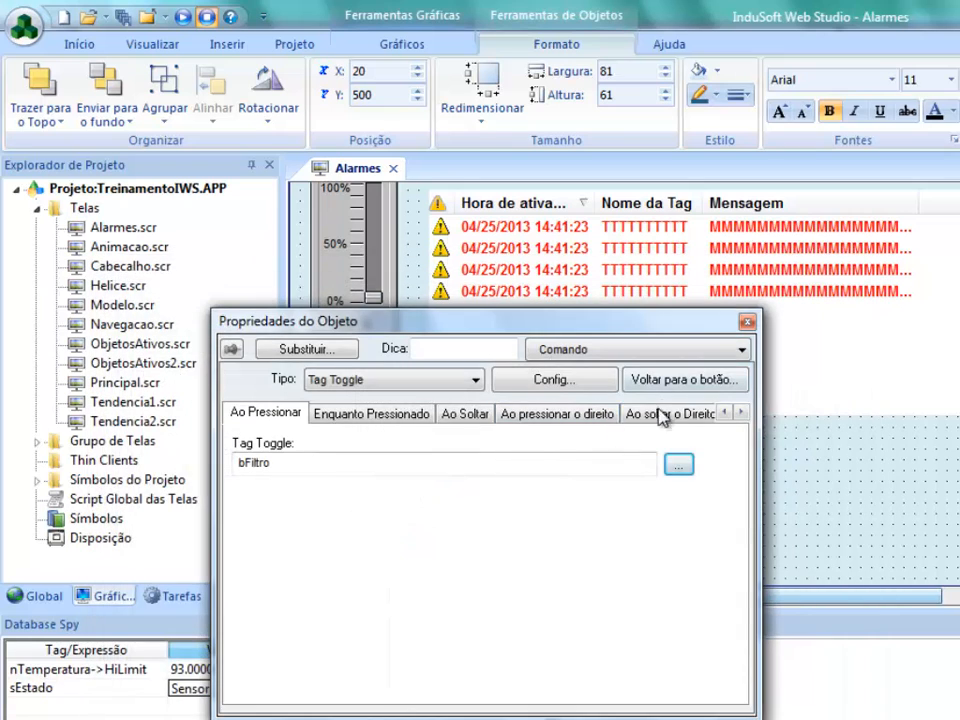
- Change the copied button's caption to "Ativar Filtro", and save and close the Alarmes screen
left_click(671, 381)
left_click_drag(321, 418, 215, 392)
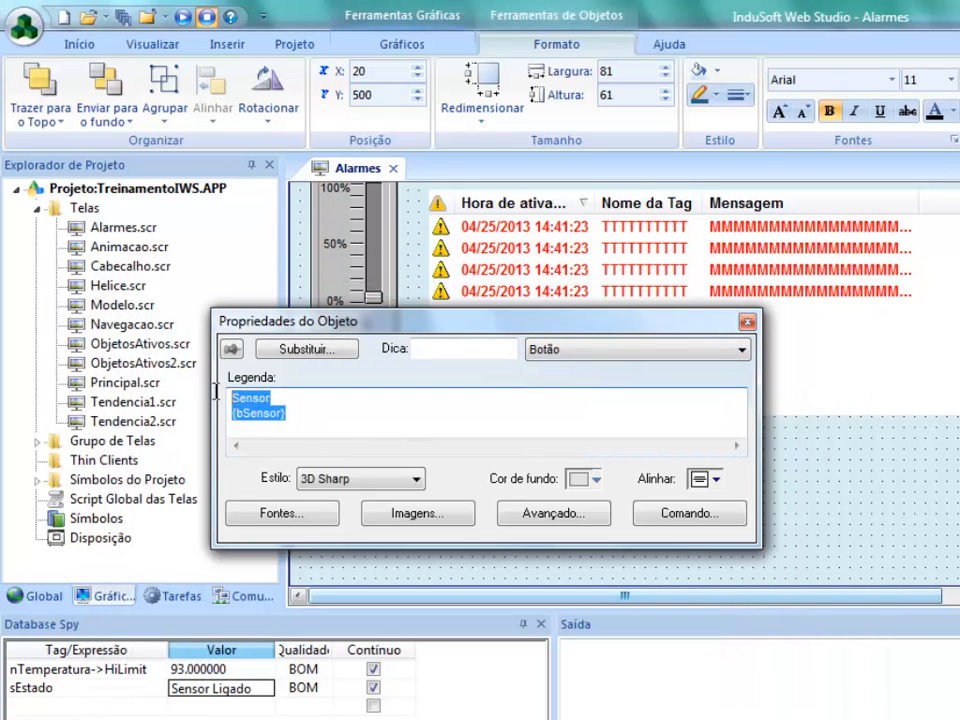
type("Ativar Filtro")
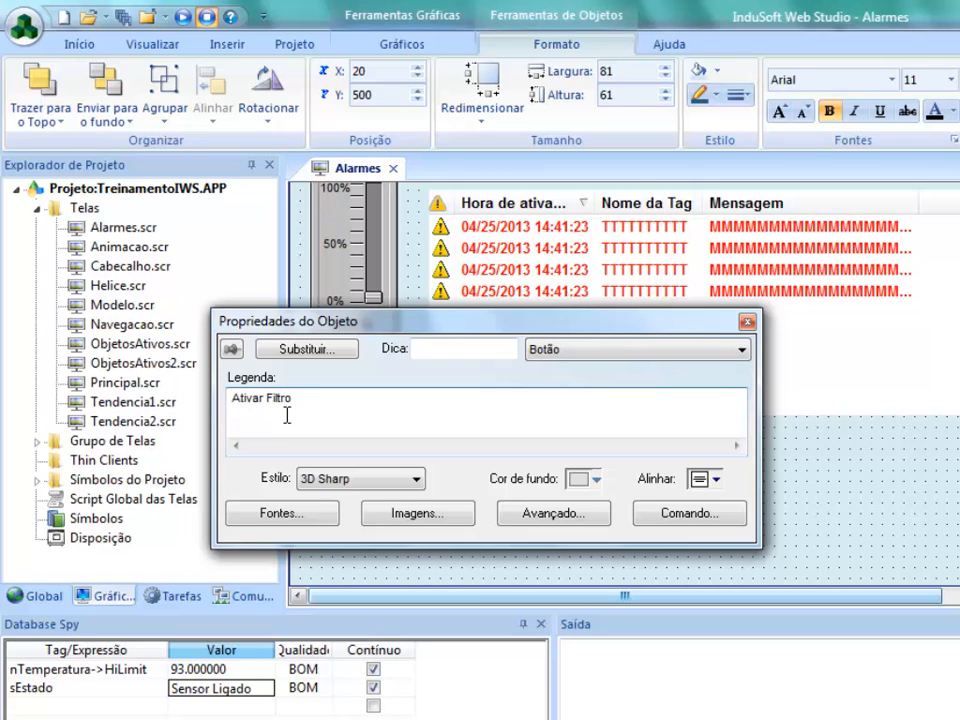
left_click(707, 489)
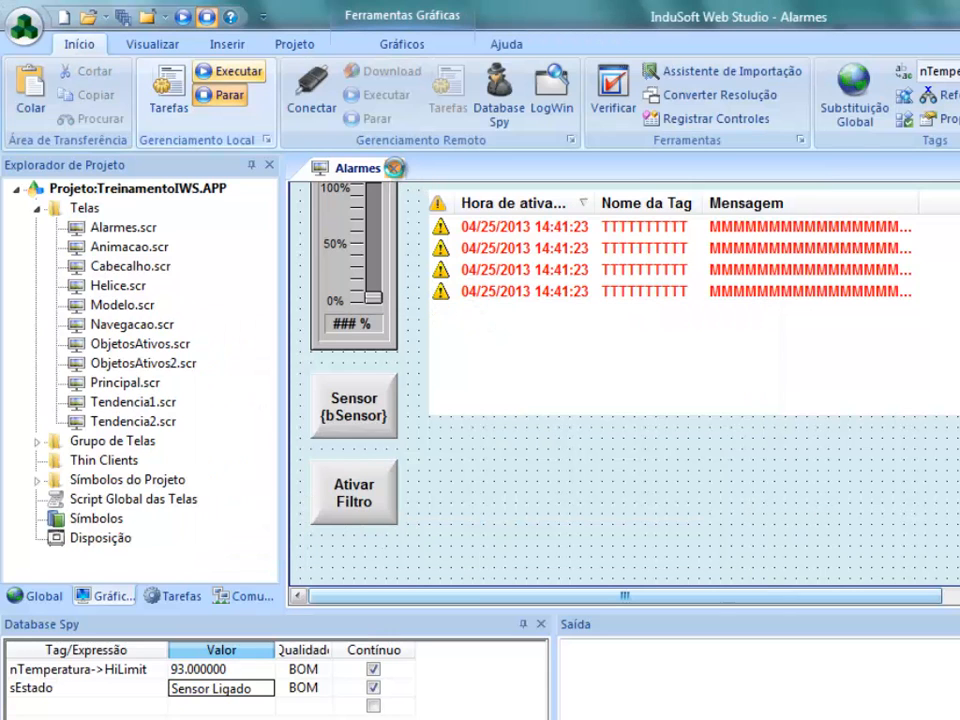
left_click(394, 167)
left_click(466, 498)
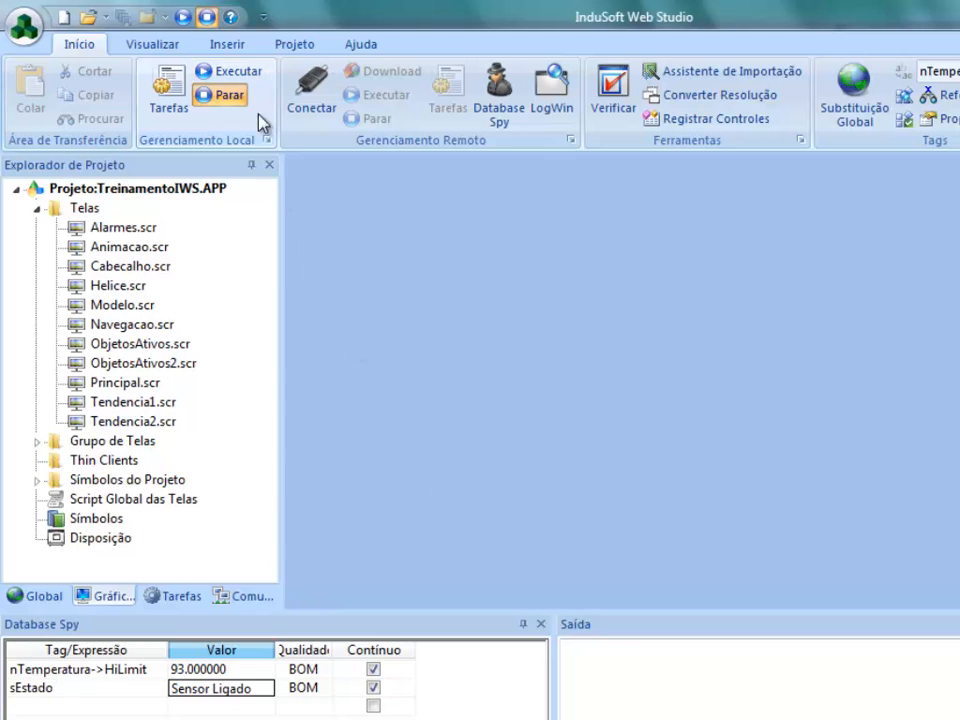
- Run the project and, on the Alarmes screen, activate the runtime filter with message *Sensor* for the online alarms
left_click(240, 72)
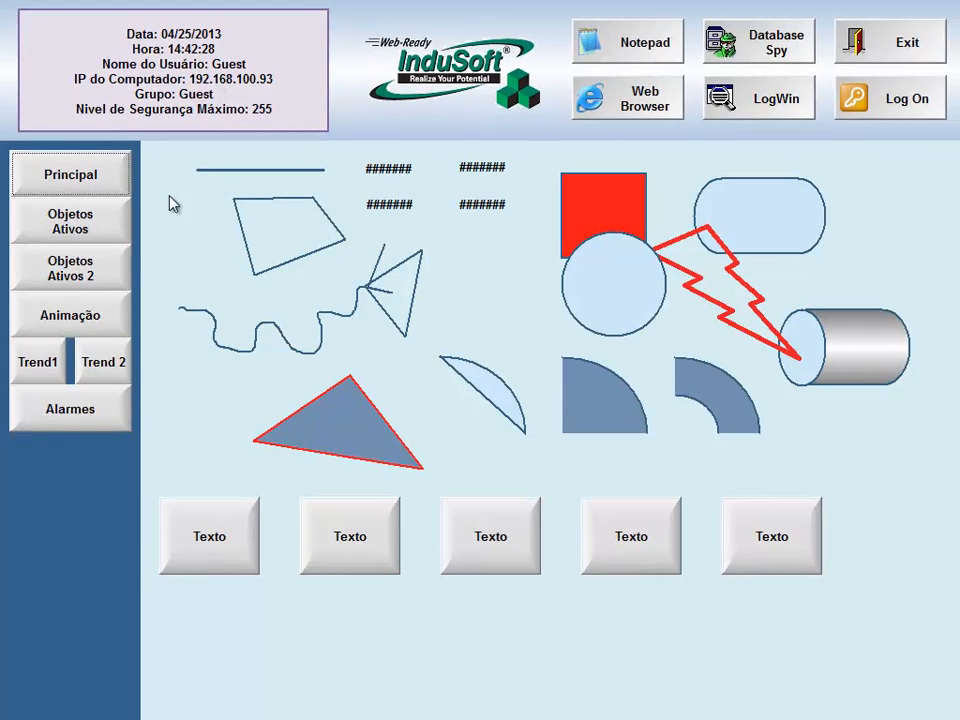
left_click(88, 412)
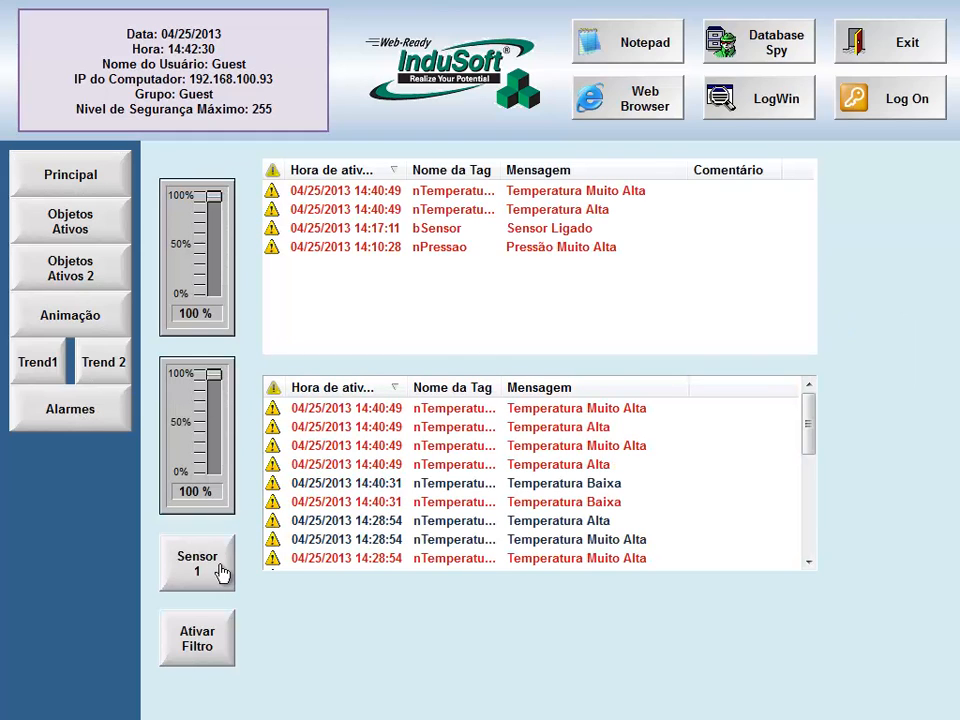
left_click(213, 638)
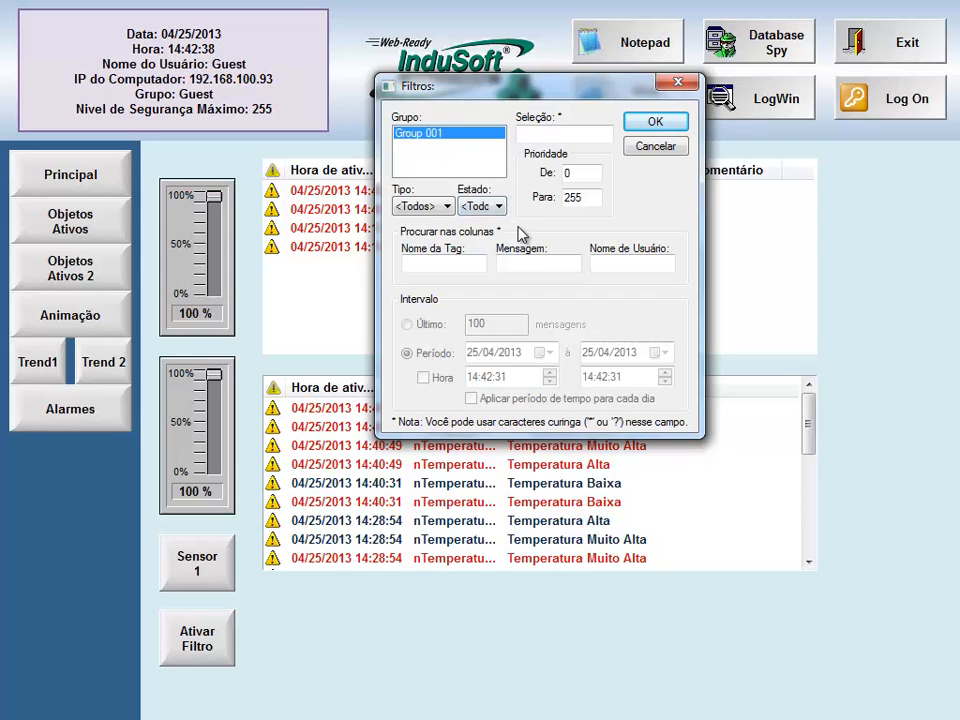
left_click(420, 140)
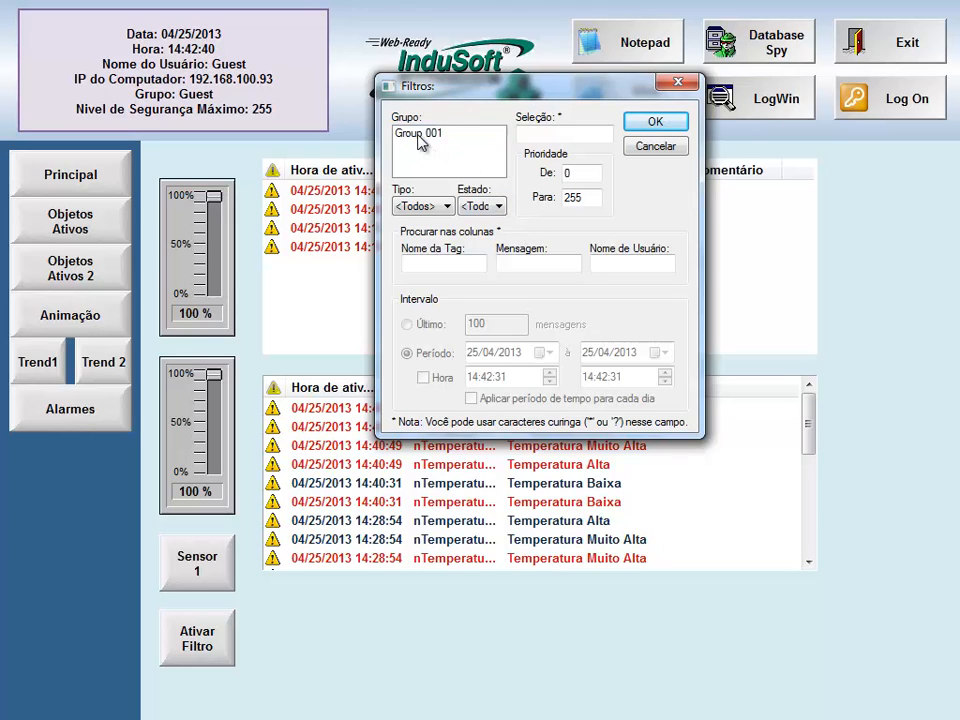
left_click(420, 140)
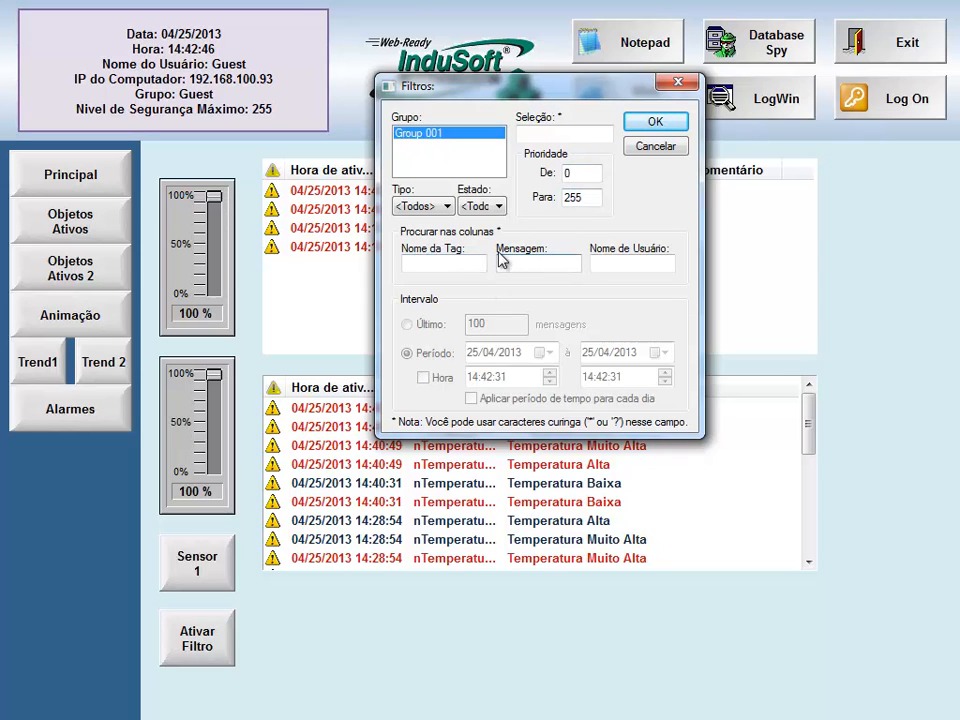
left_click_drag(520, 95, 514, 290)
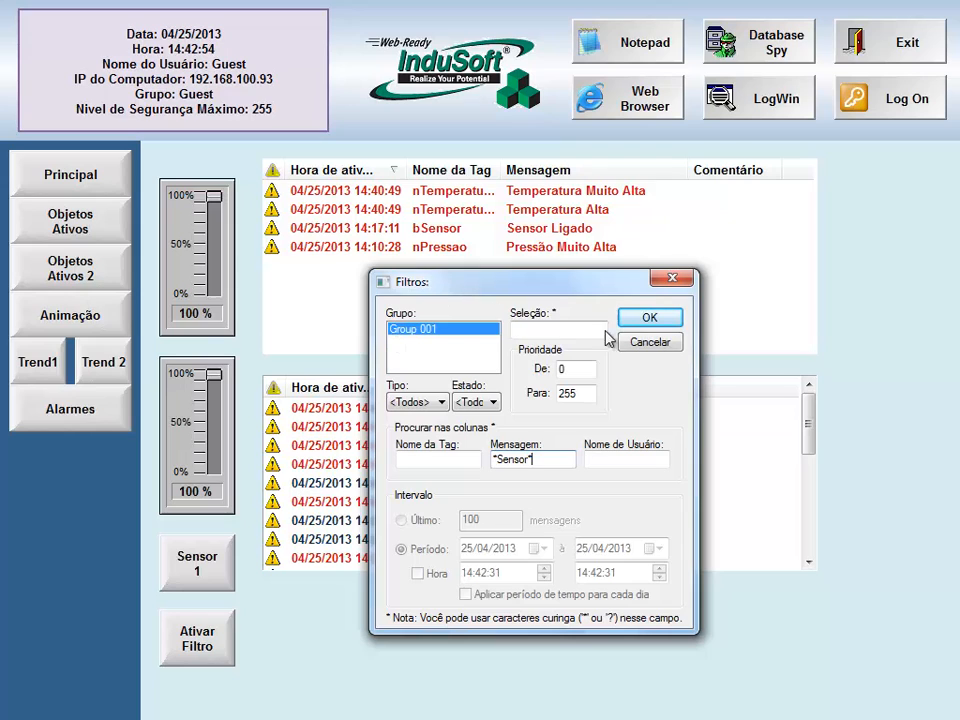
left_click(625, 322)
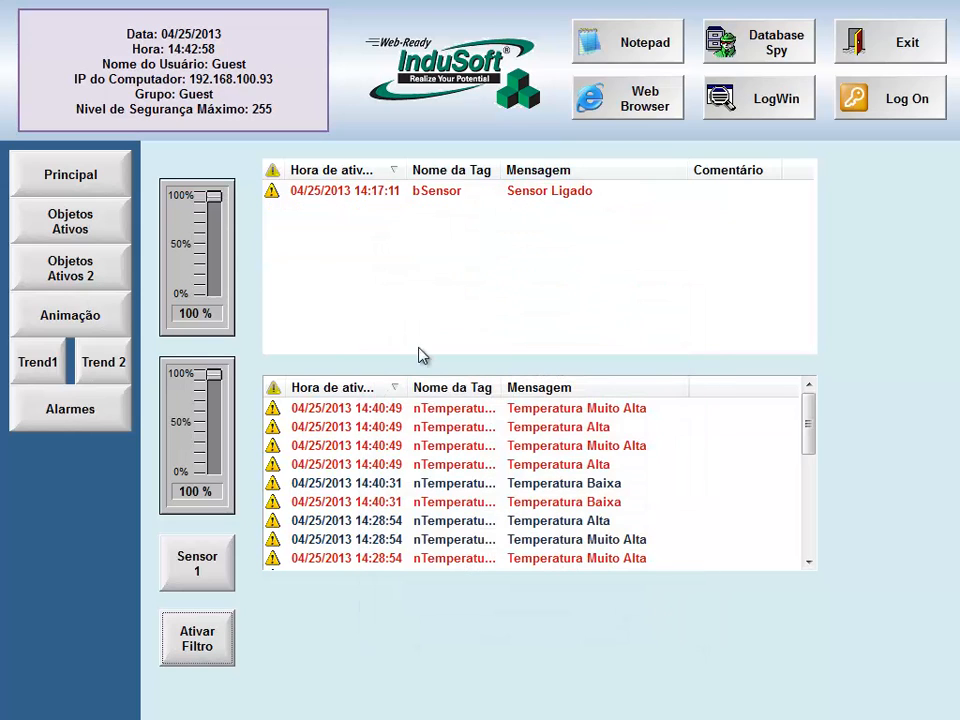
- Clear the message criterion in the online alarms' runtime filter, and exit the running application
left_click(230, 634)
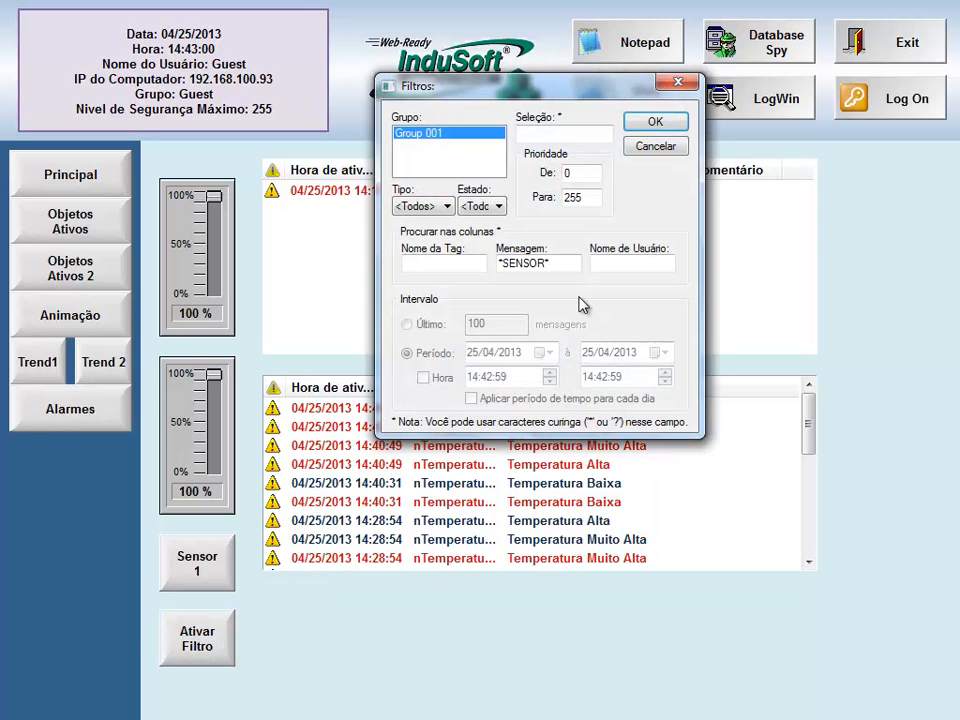
left_click_drag(563, 263, 428, 254)
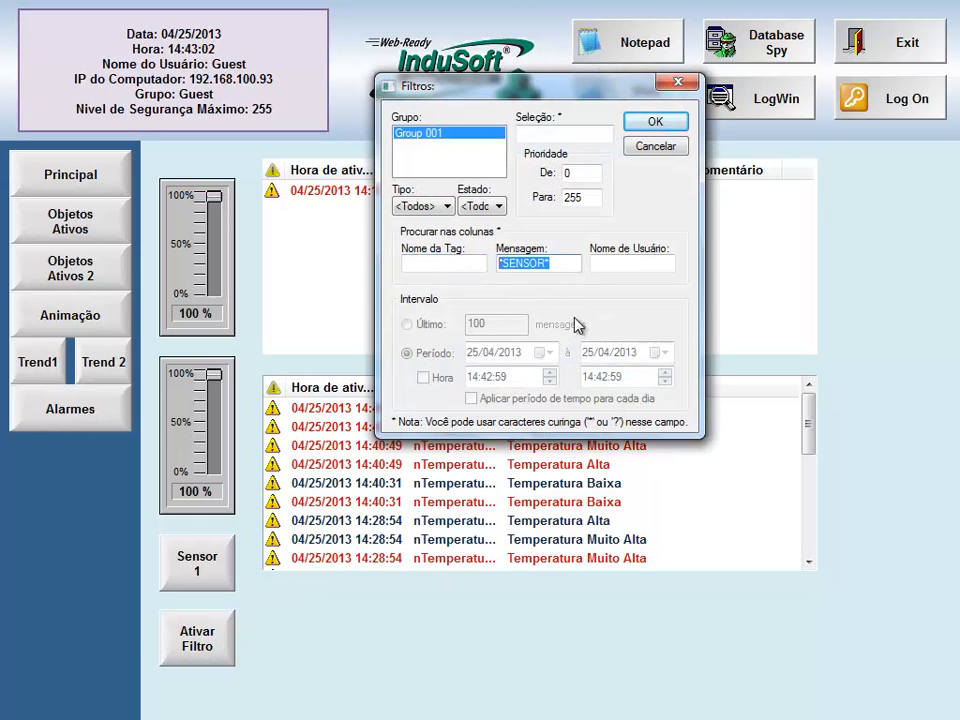
key("BackSpace")
left_click(652, 121)
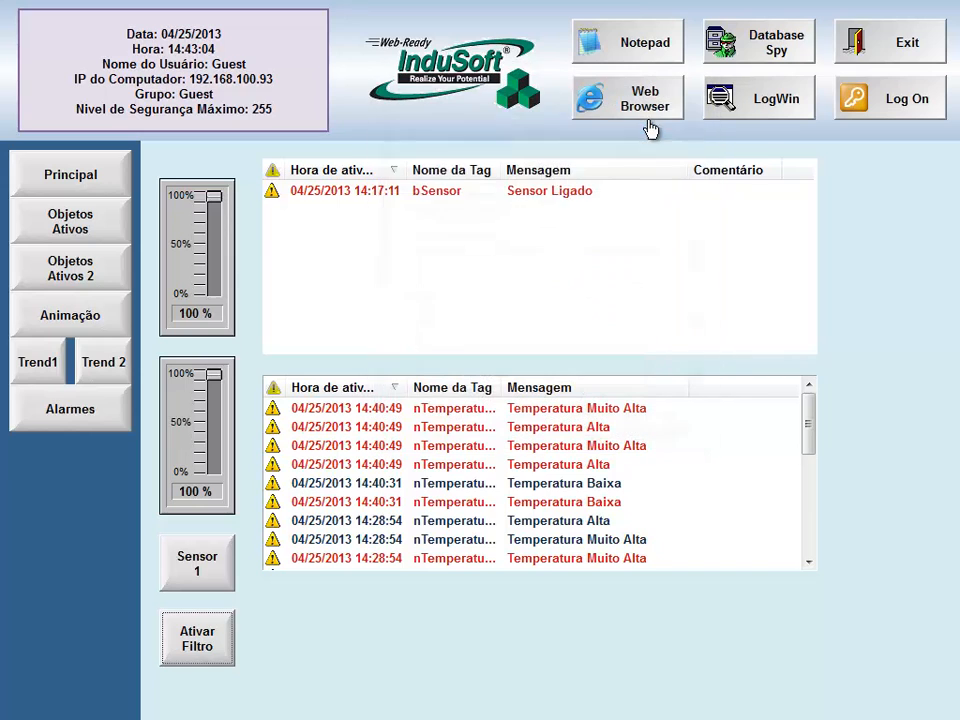
left_click(893, 44)
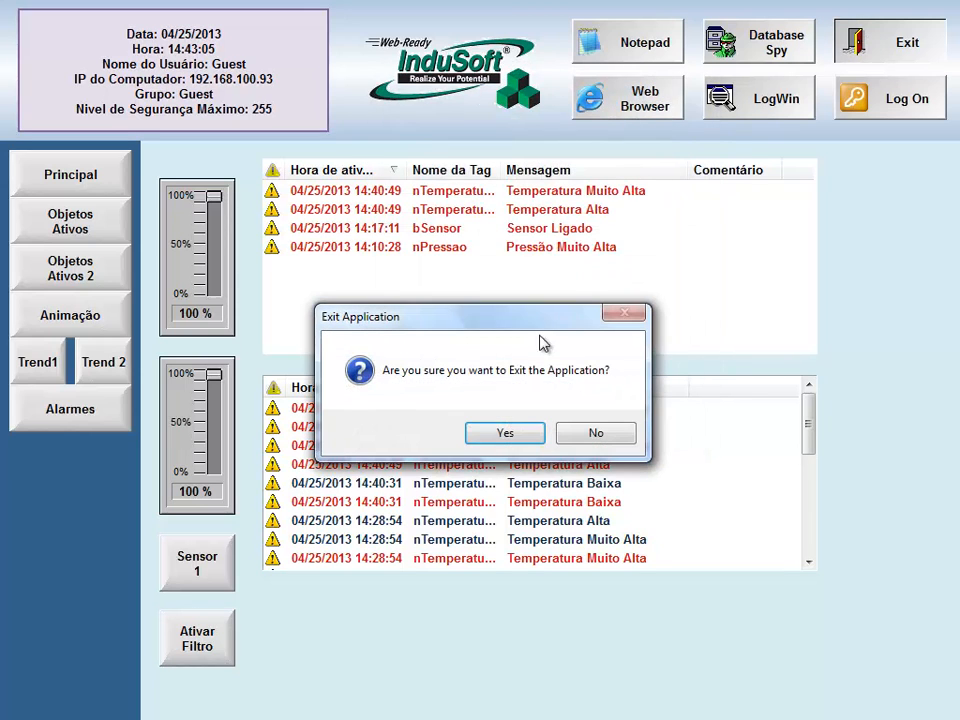
left_click(505, 434)
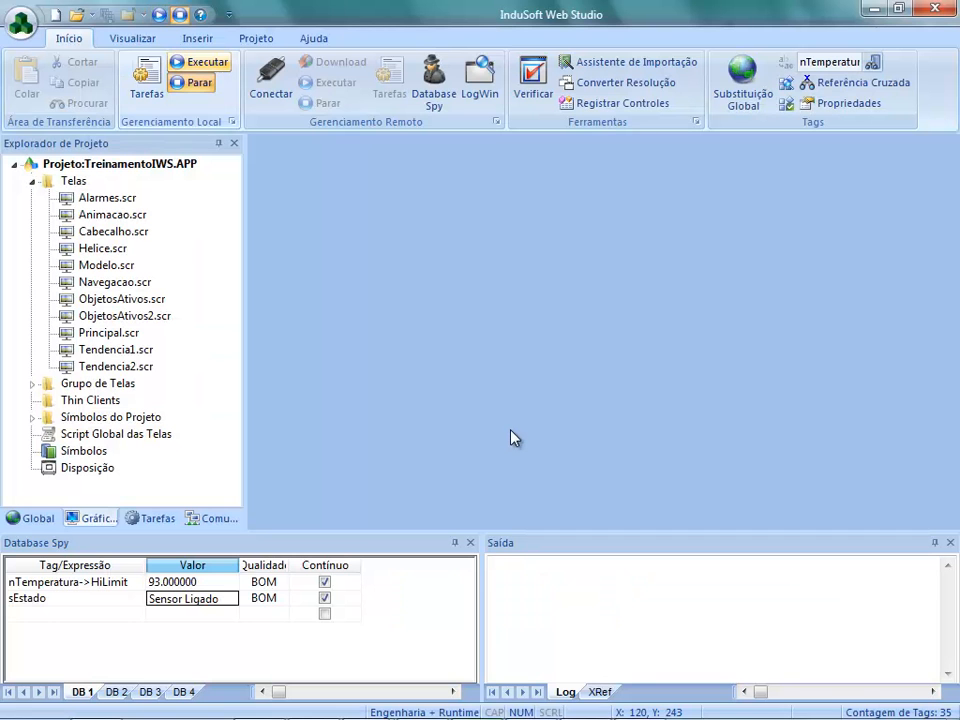
- Set the acknowledgment comment of the online alarm control in Alarmes.scr to Opcional, and save and close the screen
double_click(124, 197)
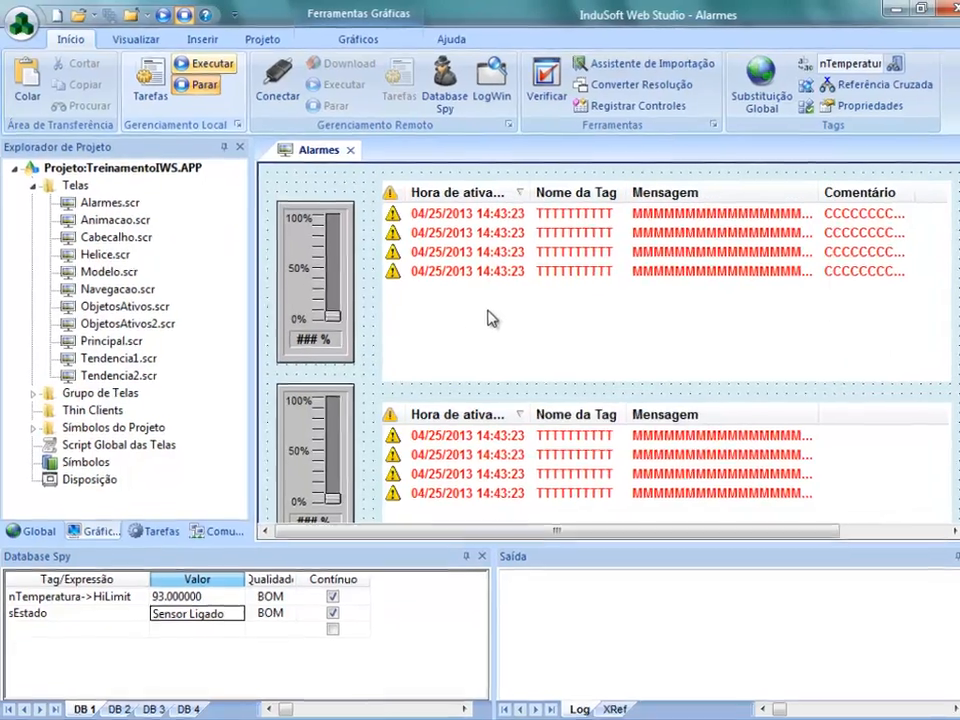
double_click(490, 318)
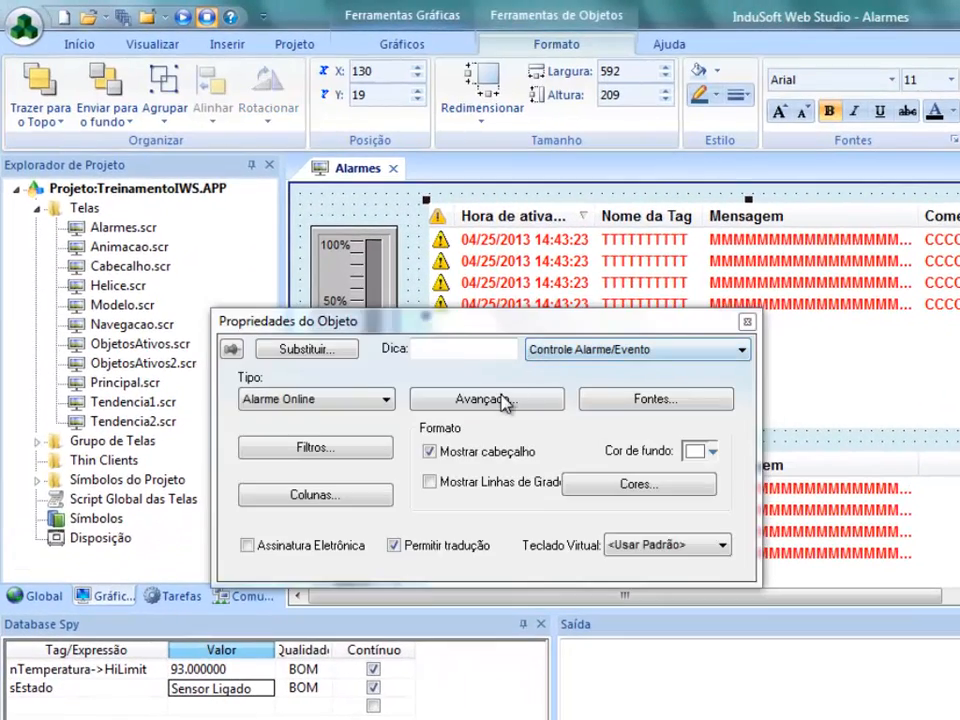
left_click(497, 398)
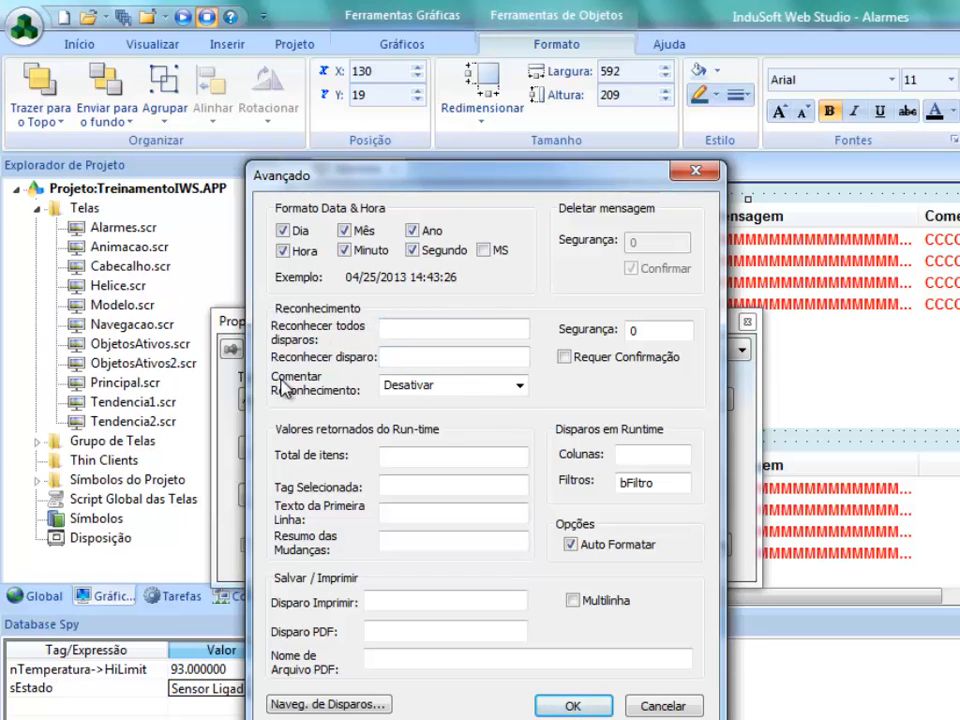
left_click(522, 385)
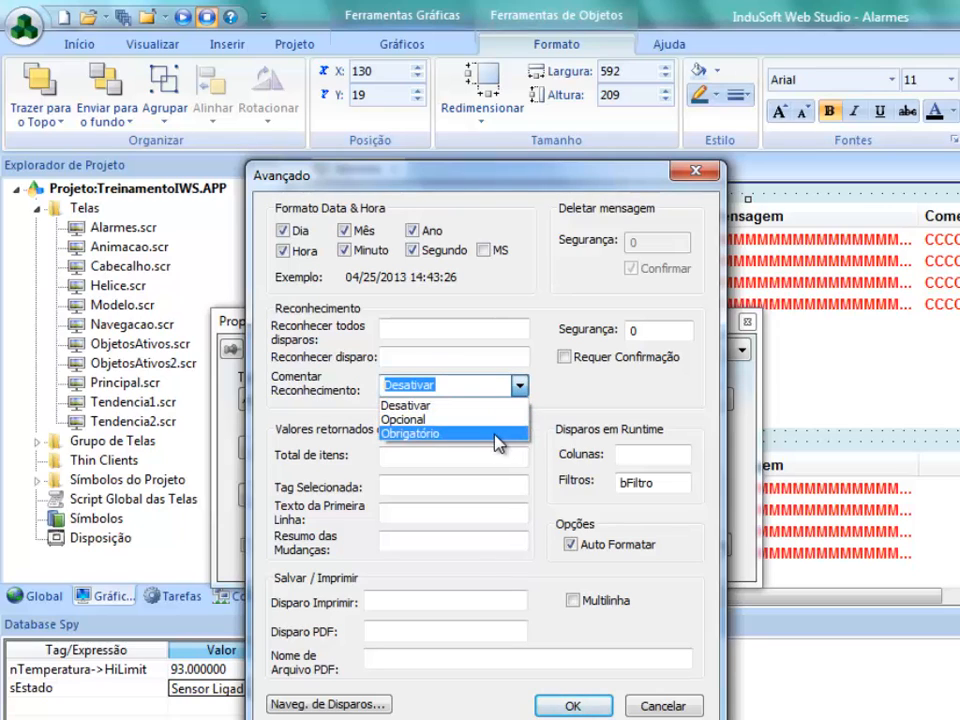
left_click(432, 420)
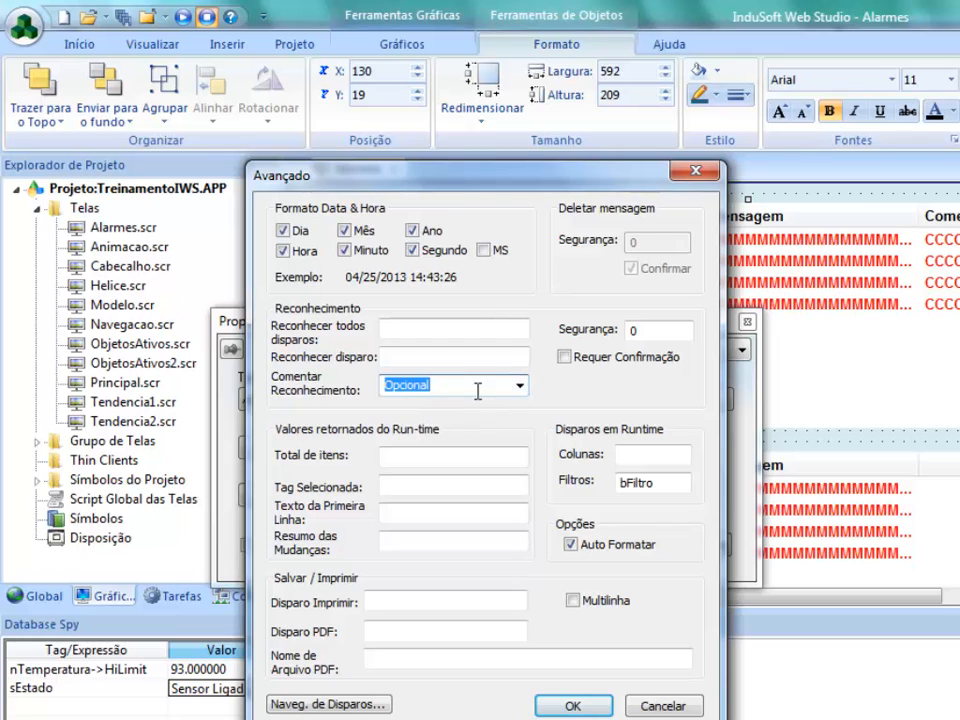
left_click(574, 706)
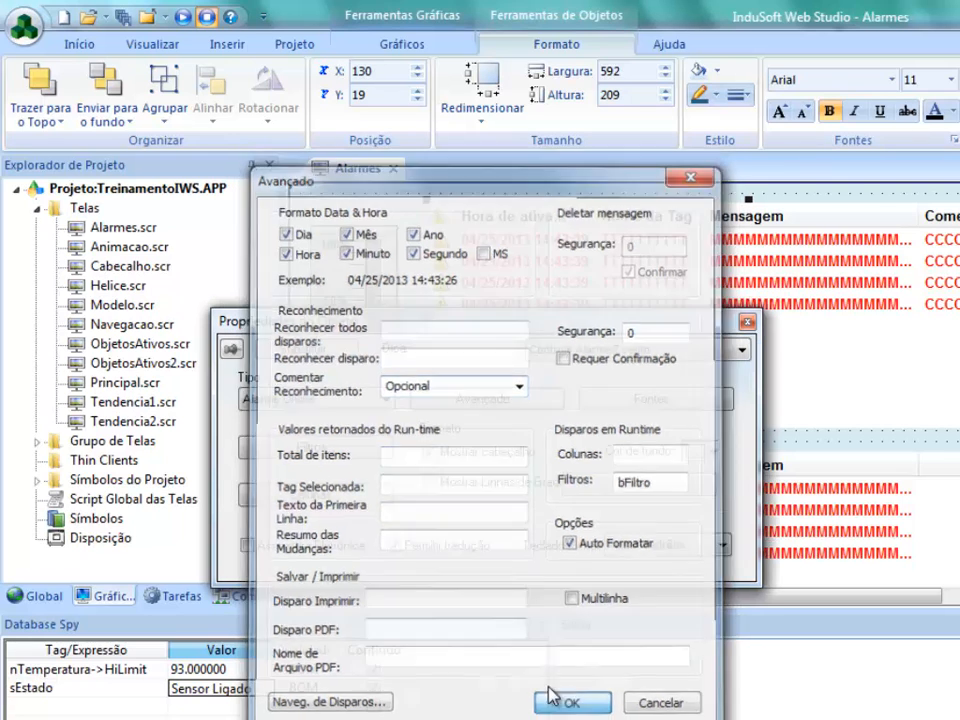
key("Escape")
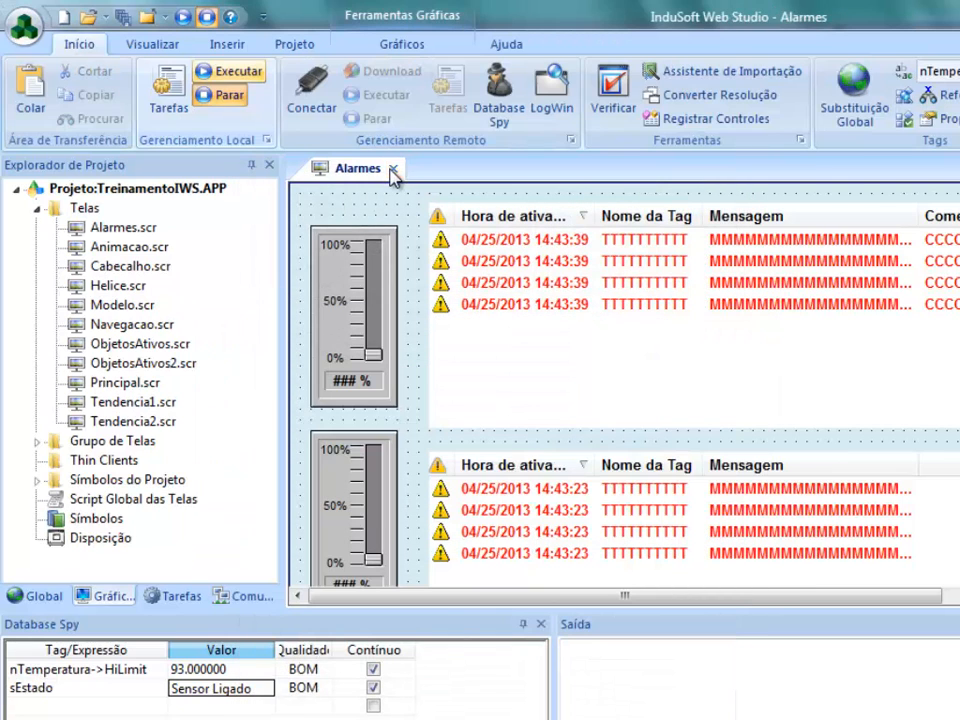
left_click(393, 168)
left_click(474, 500)
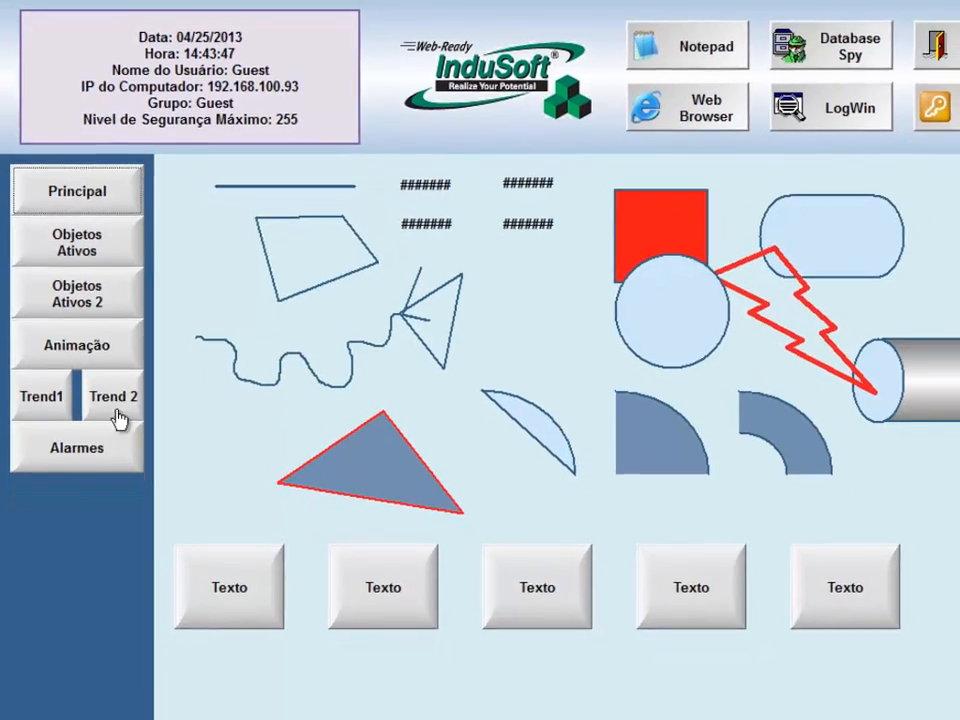
- On the runtime Alarmes screen, acknowledge the Sensor Ligado alarm with the comment "Teste", and exit the application
left_click(95, 452)
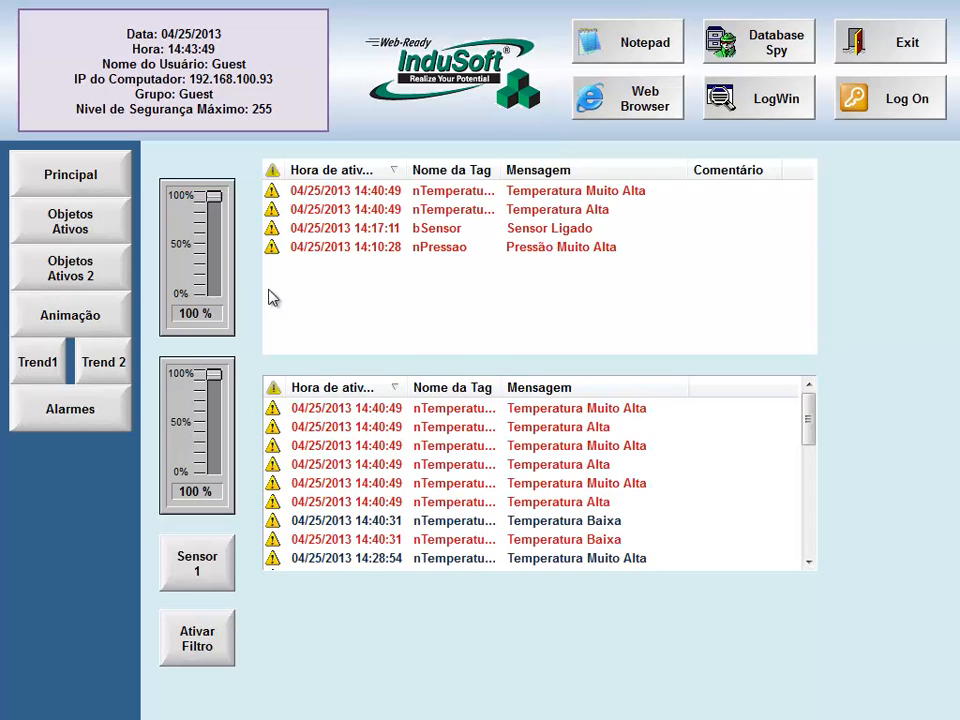
double_click(400, 233)
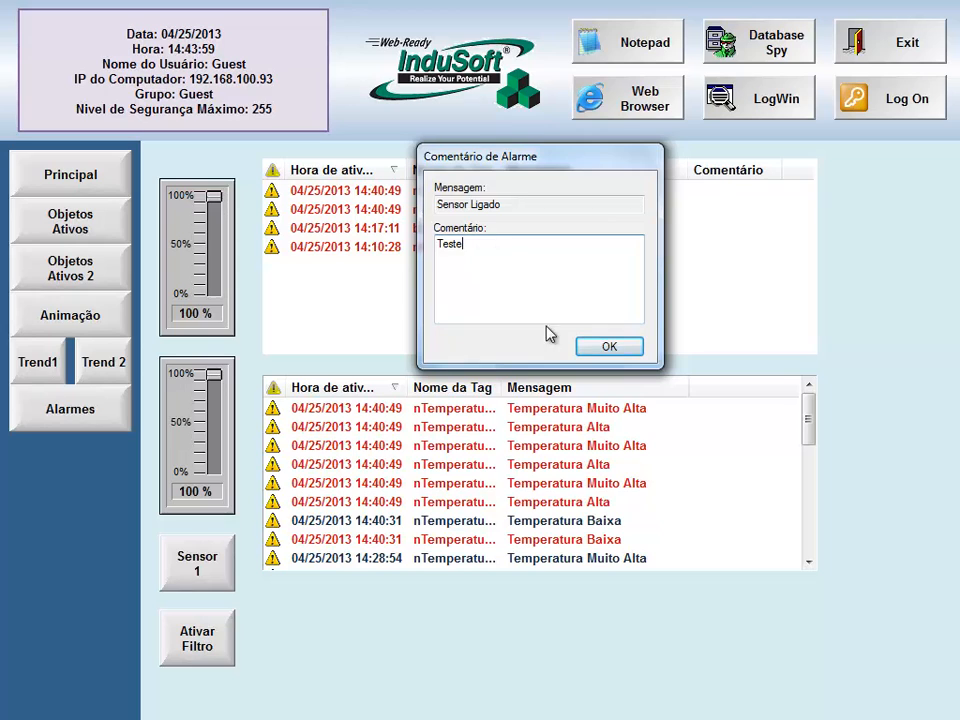
left_click(600, 345)
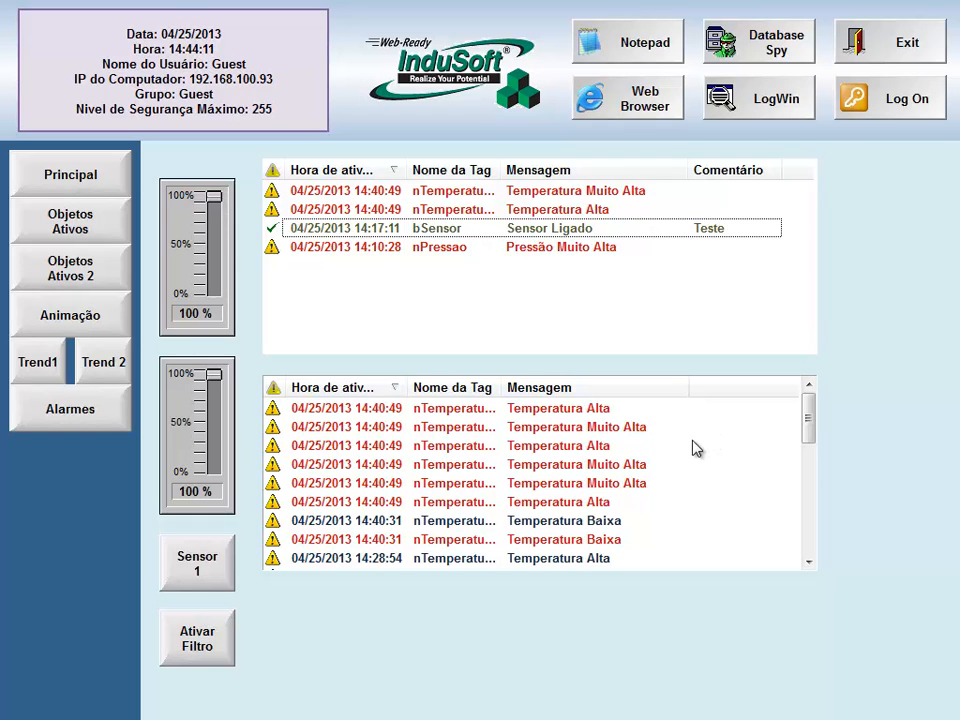
left_click(890, 42)
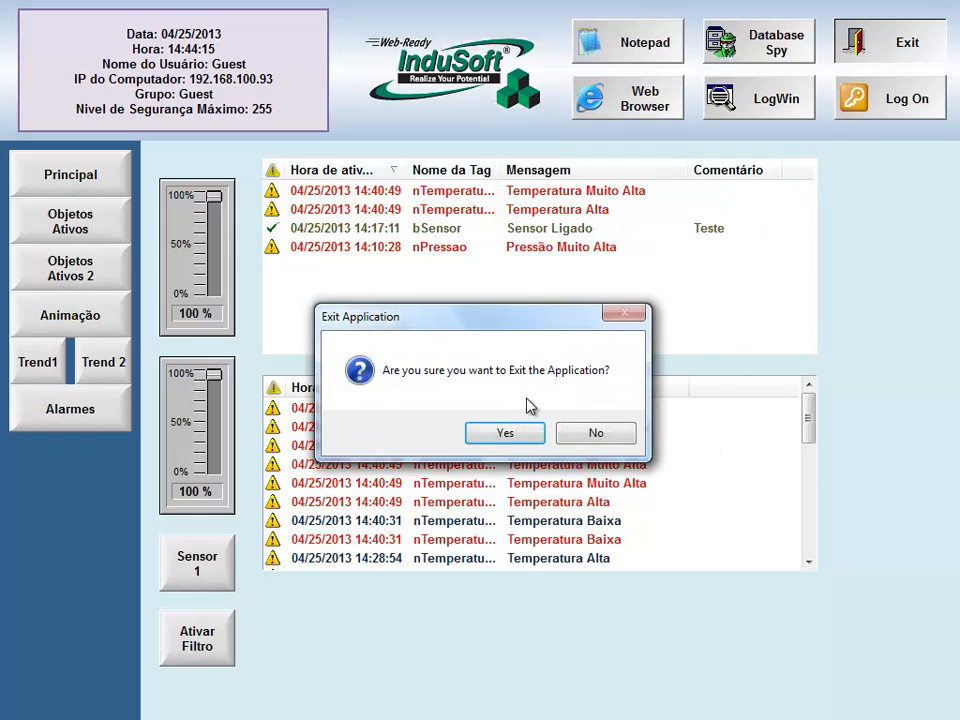
left_click(506, 434)
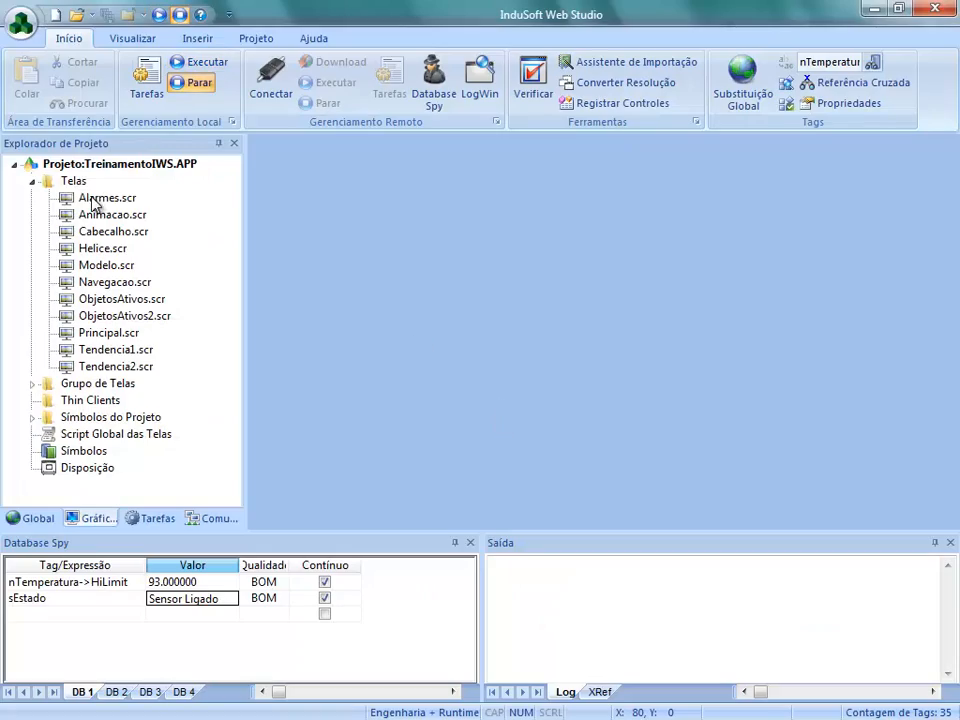
- Reopen Alarmes.scr and examine the online alarm control's advanced print, PDF file and navigation trigger settings
double_click(100, 198)
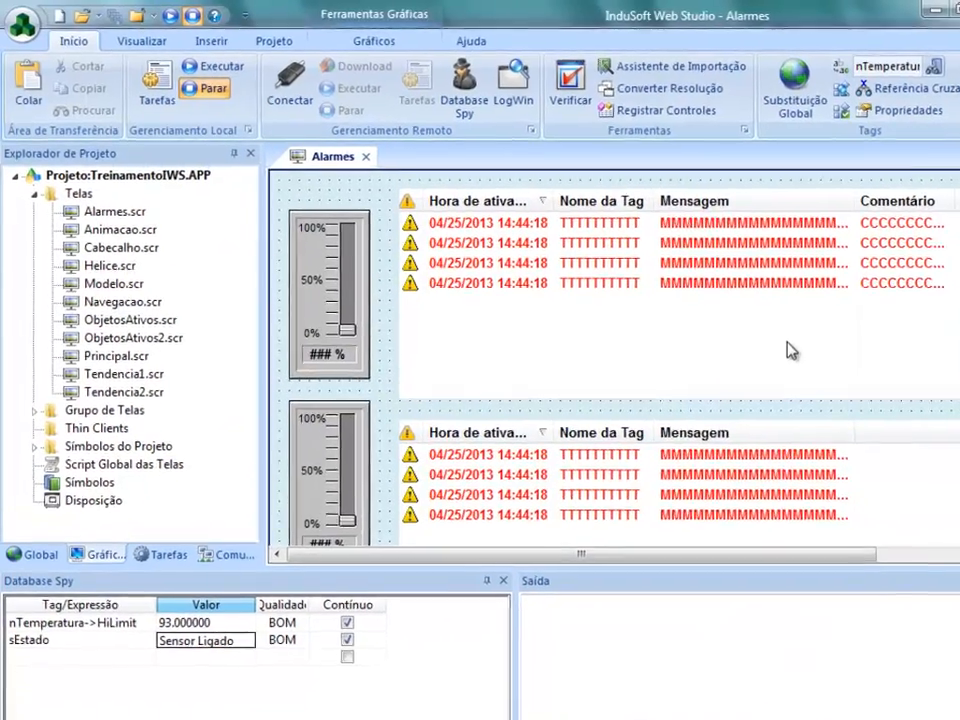
double_click(745, 334)
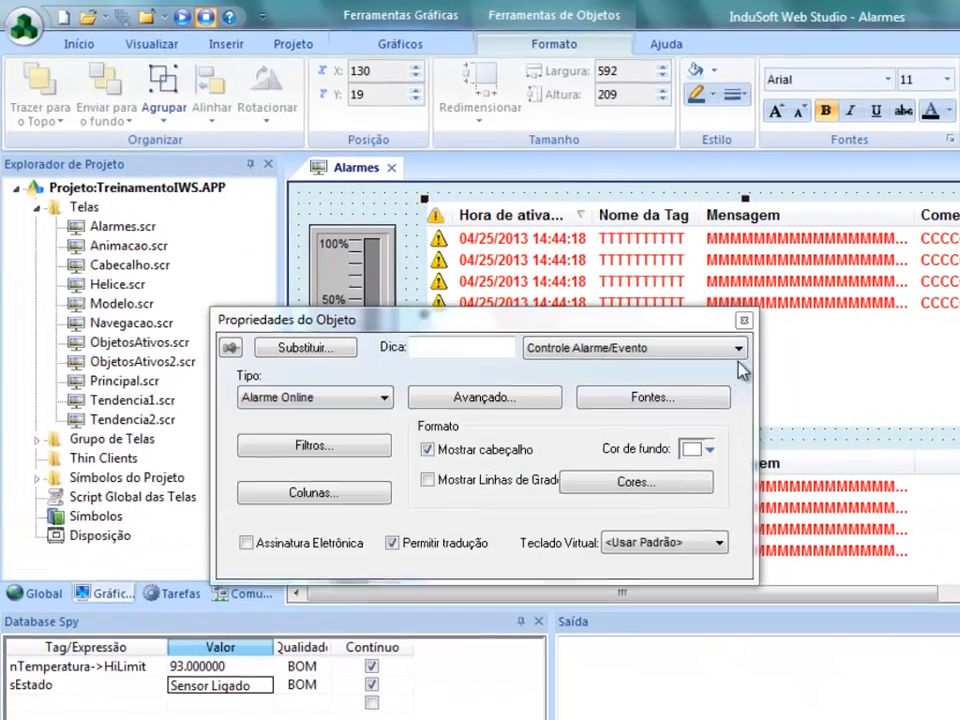
left_click(487, 399)
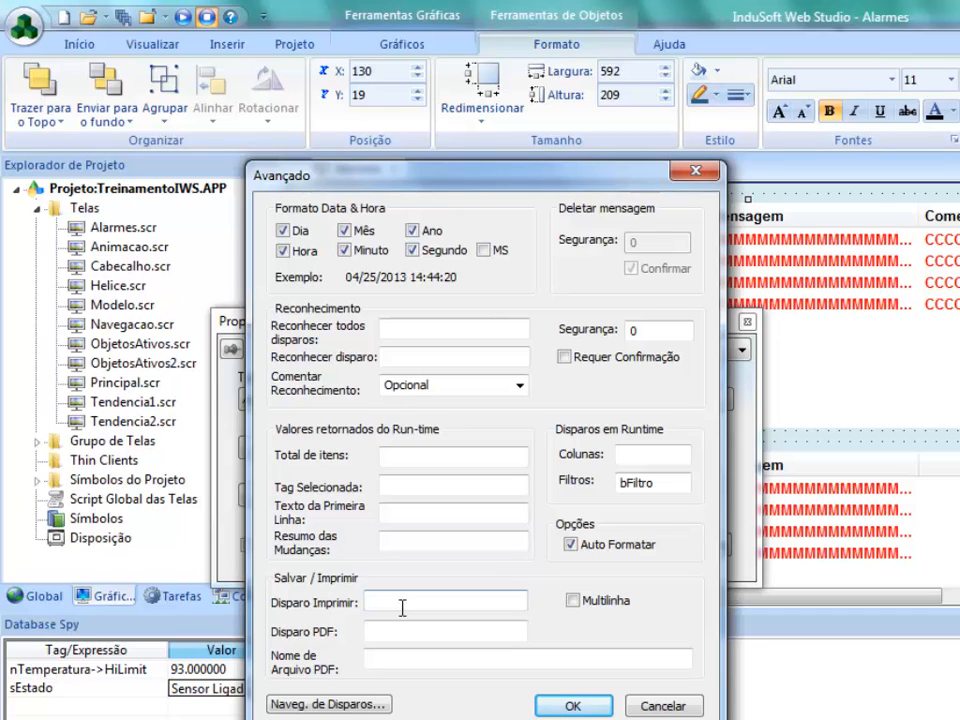
left_click(391, 637)
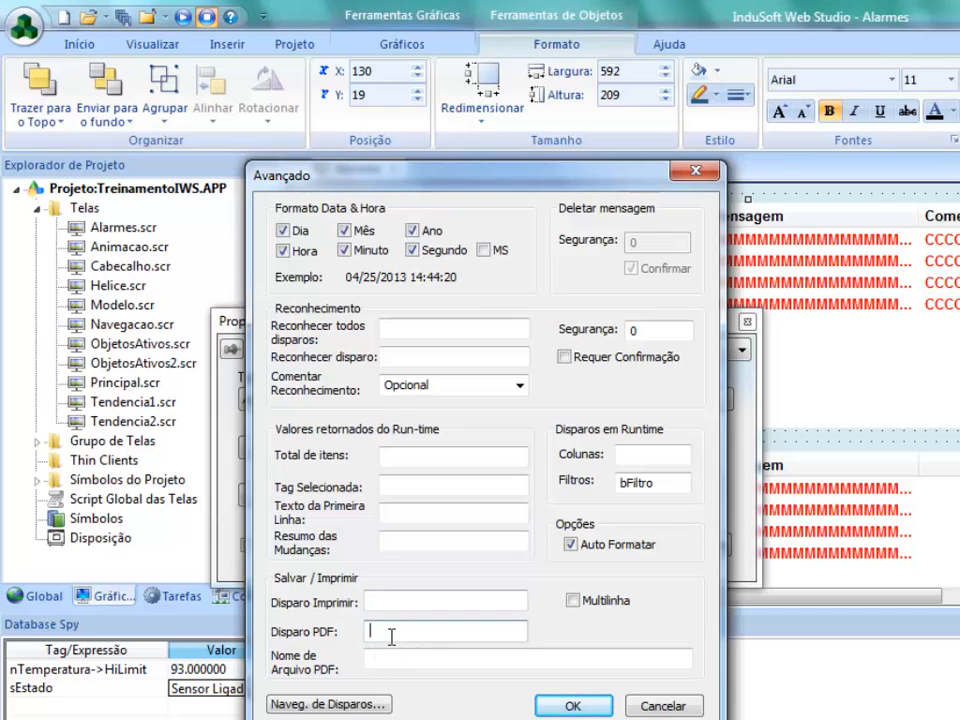
left_click(393, 658)
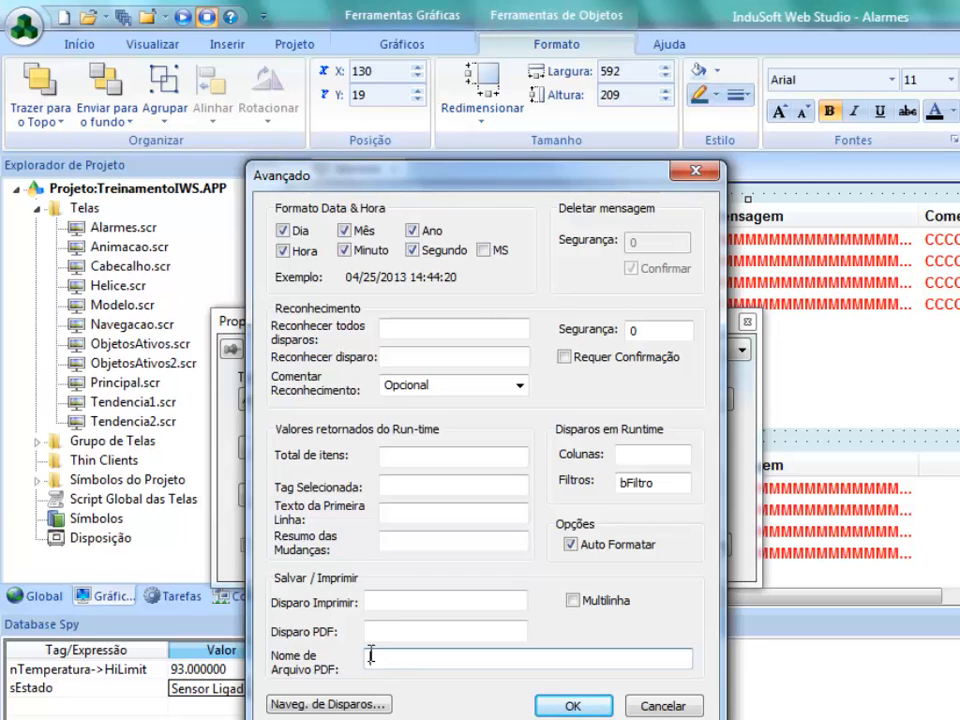
left_click(367, 705)
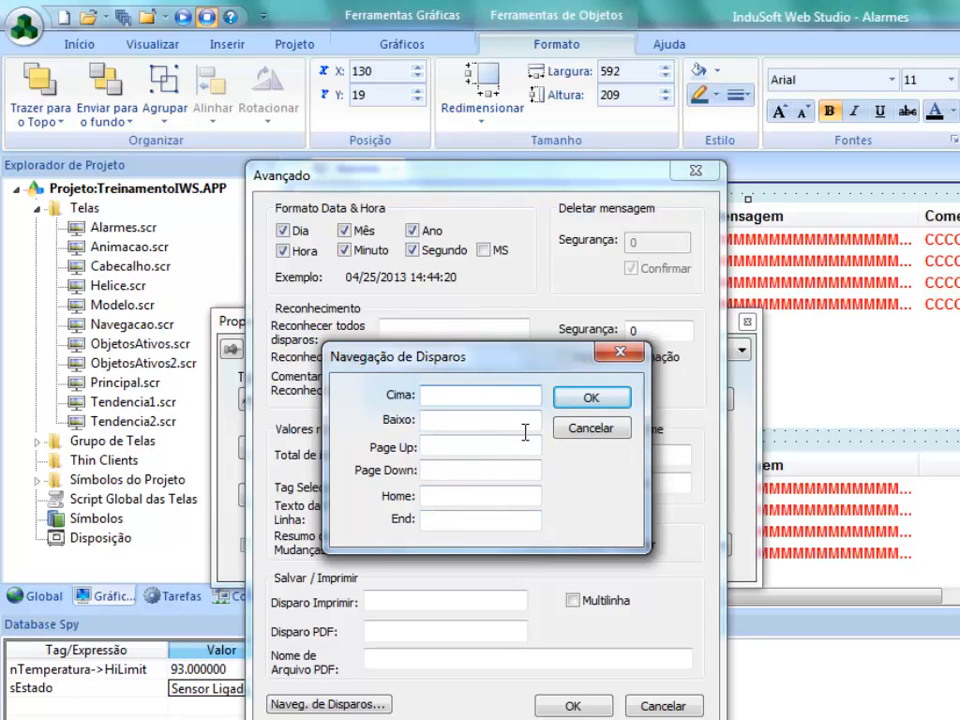
left_click(591, 400)
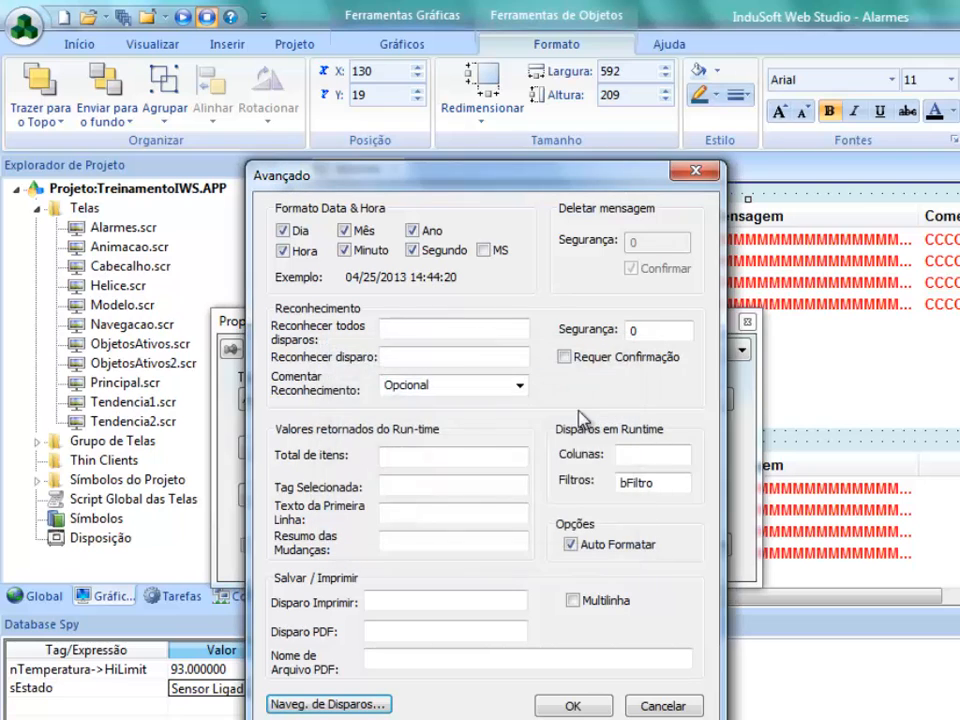
left_click(563, 704)
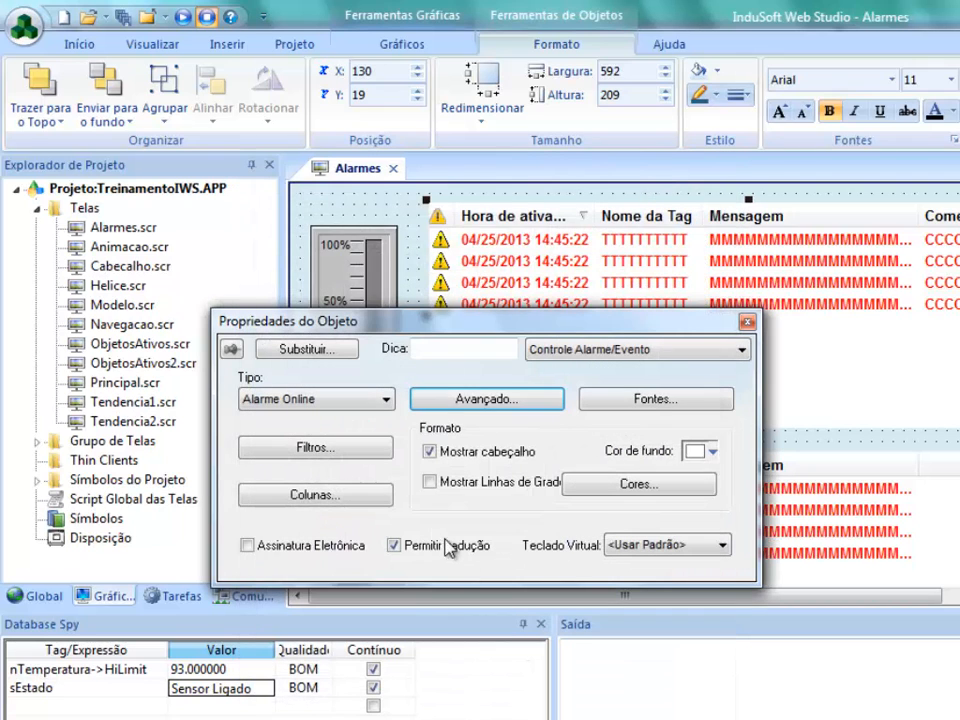
left_click(416, 288)
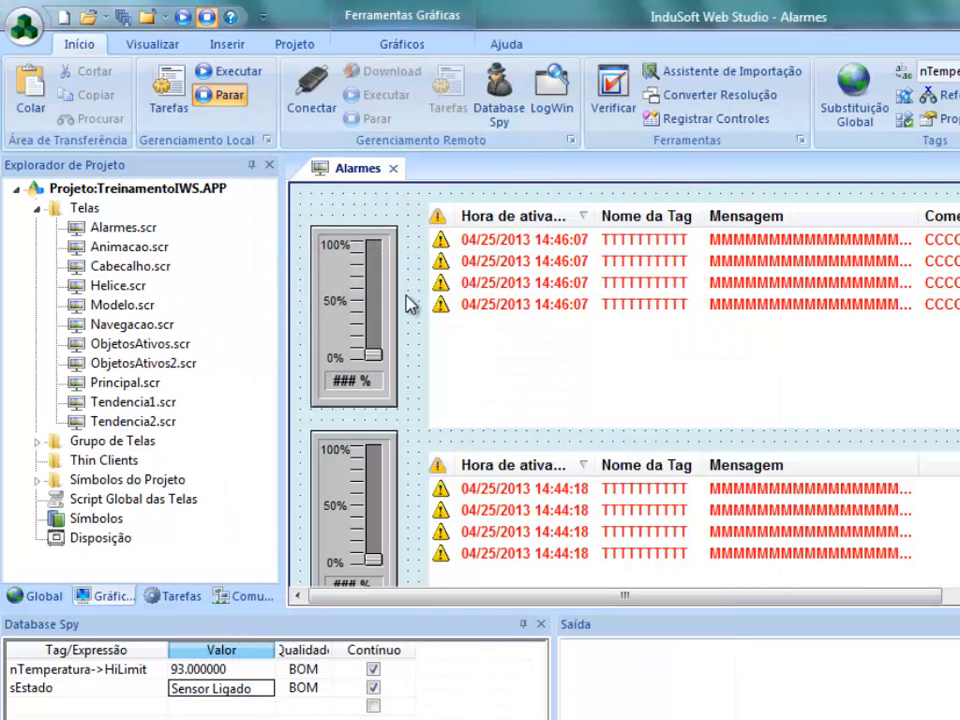